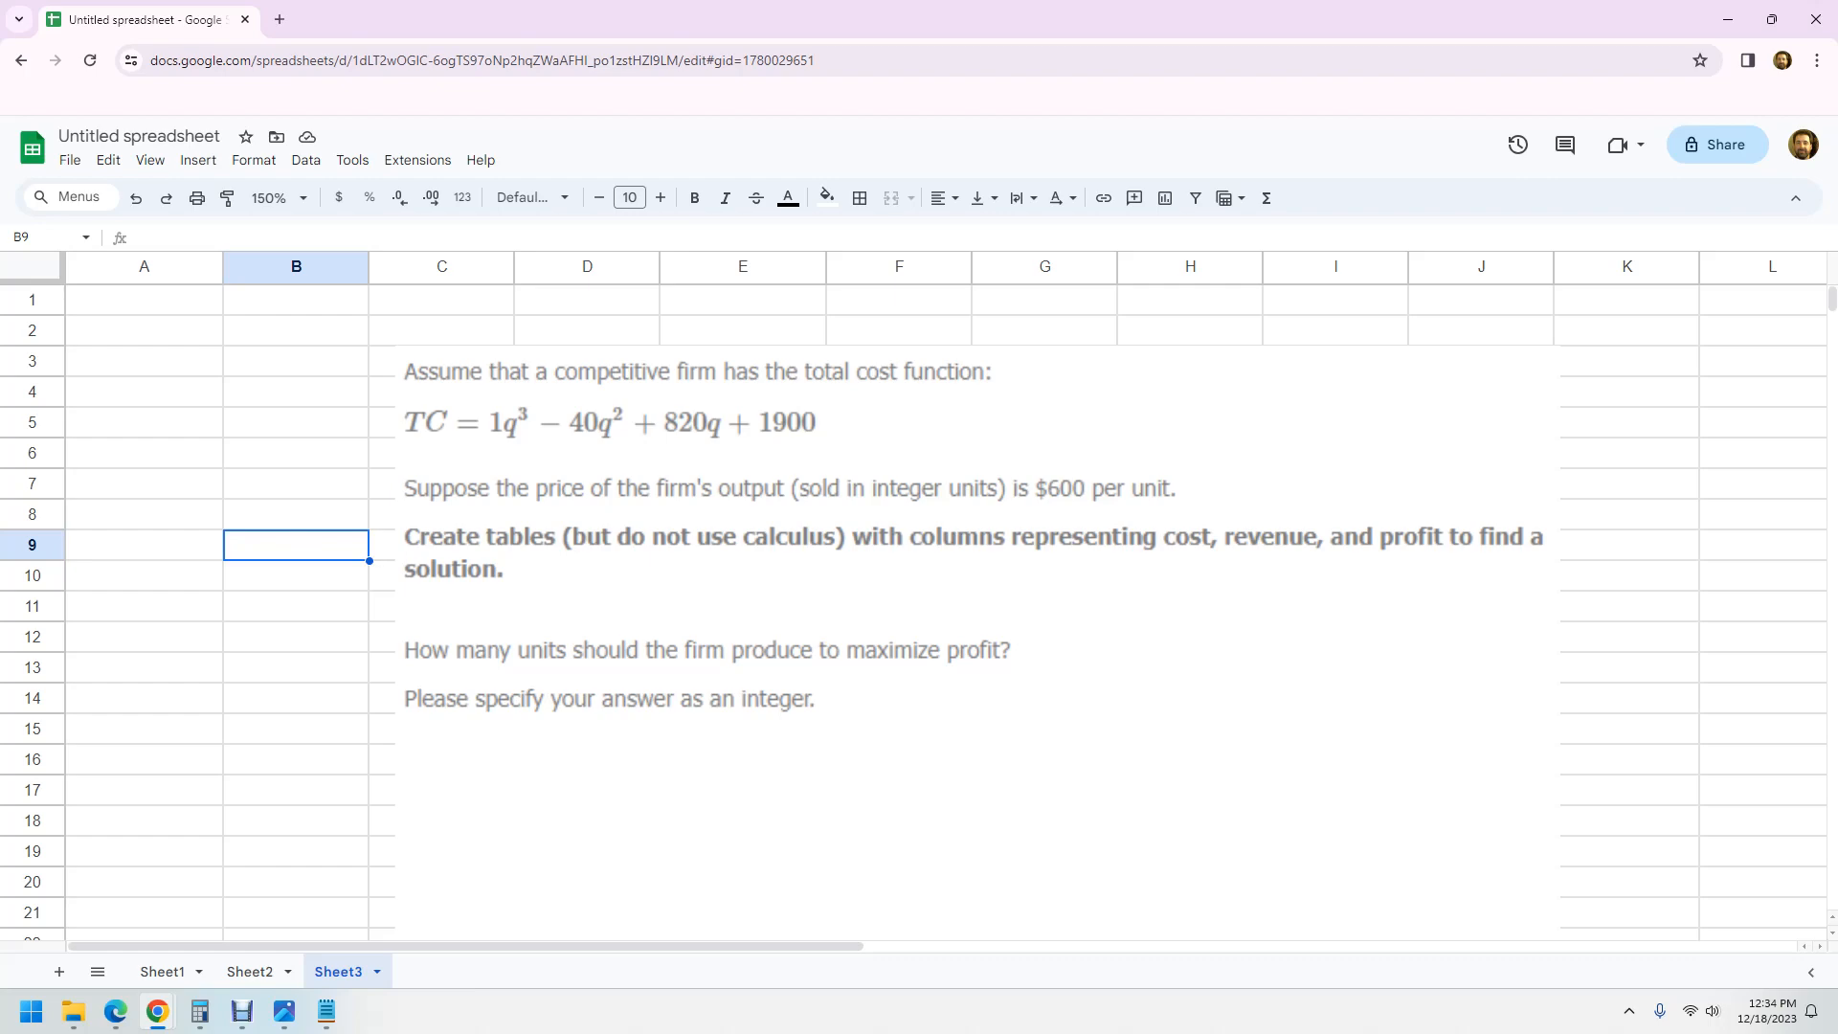
Step: Move the problem-statement image down so its top edge sits at row 4 and the first three rows are free
click(976, 641)
drag(977, 641, 999, 645)
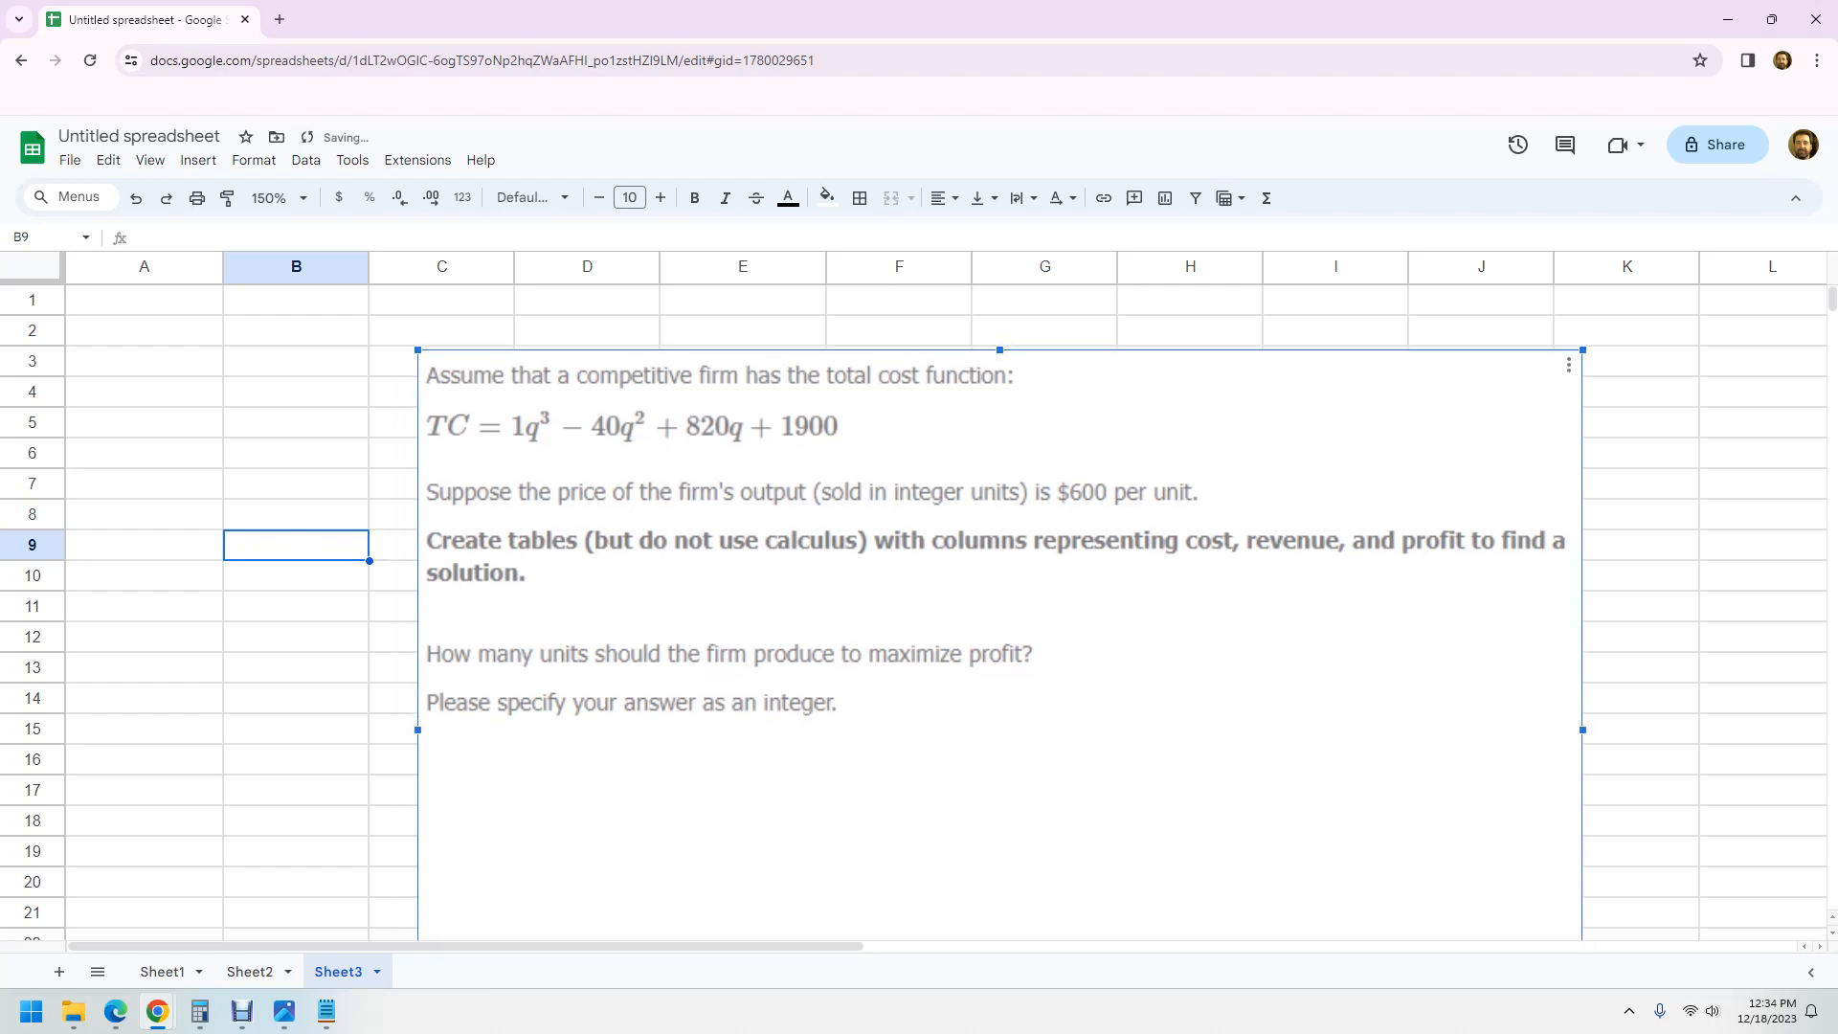
click(295, 483)
click(143, 300)
click(144, 361)
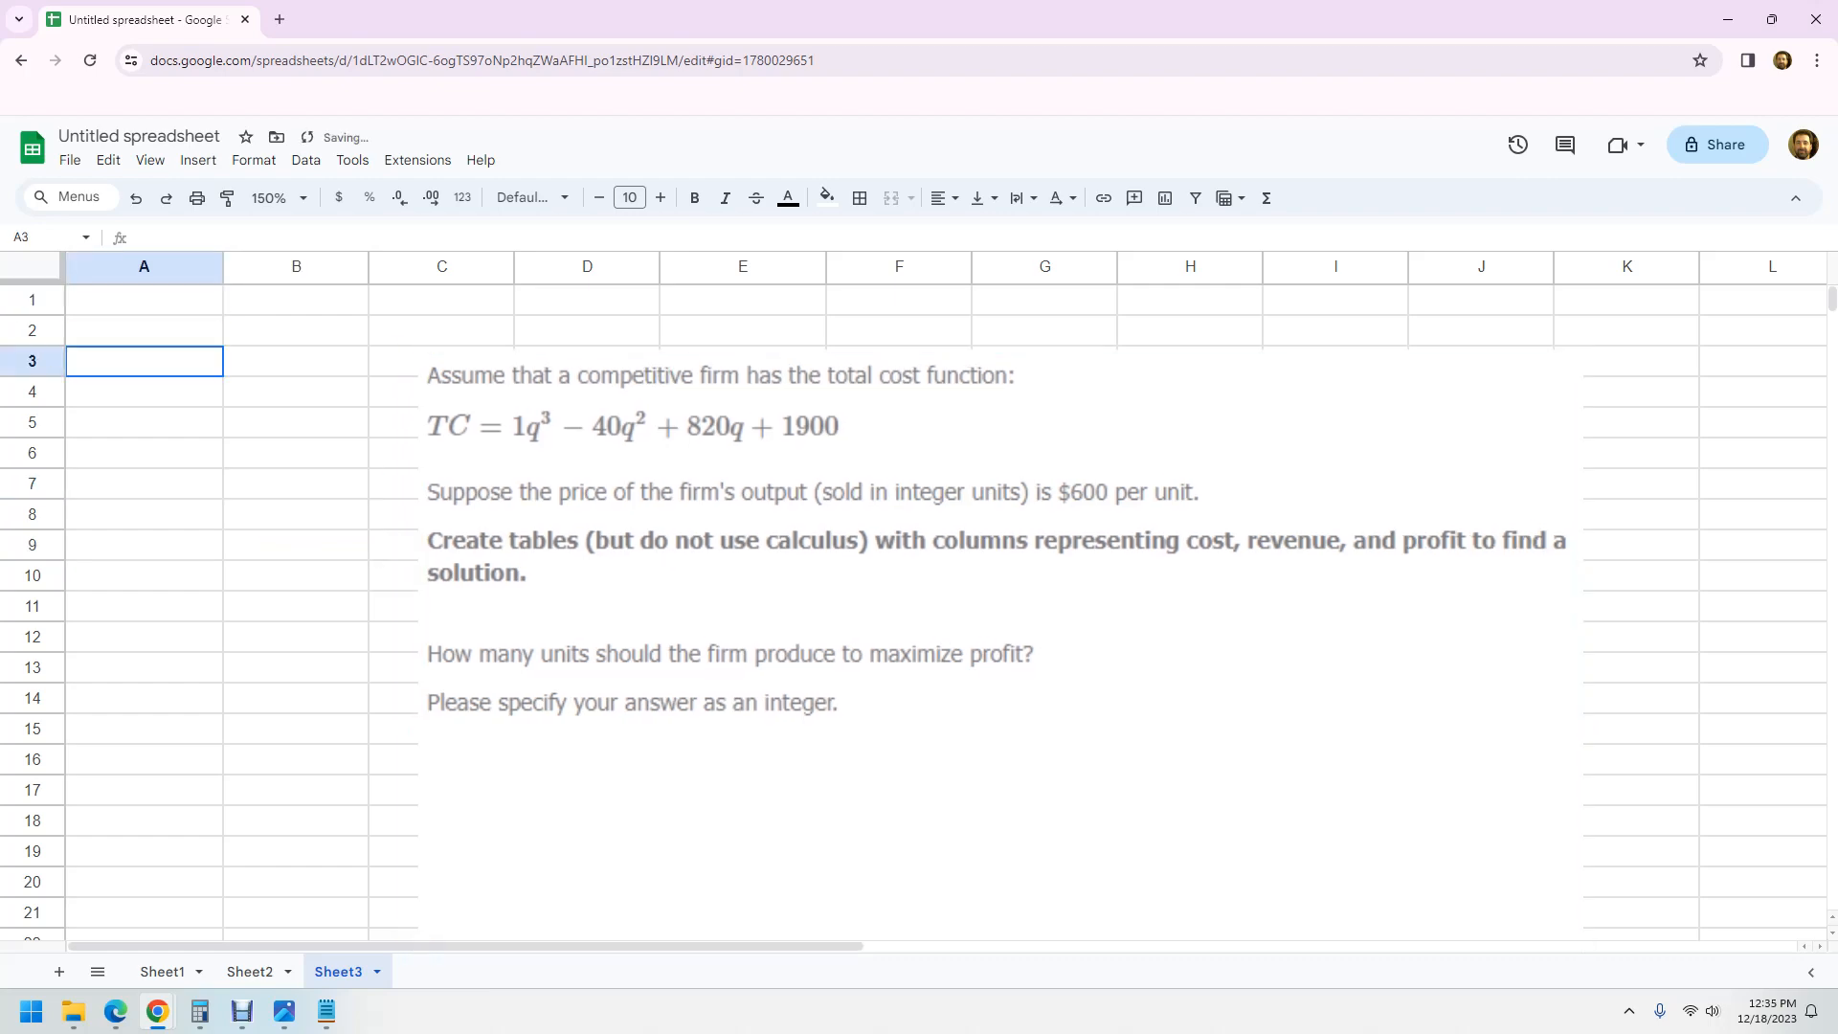
drag(999, 645, 1004, 689)
Step: Enter the label Price in B1 and the value 600 in C1
click(296, 299)
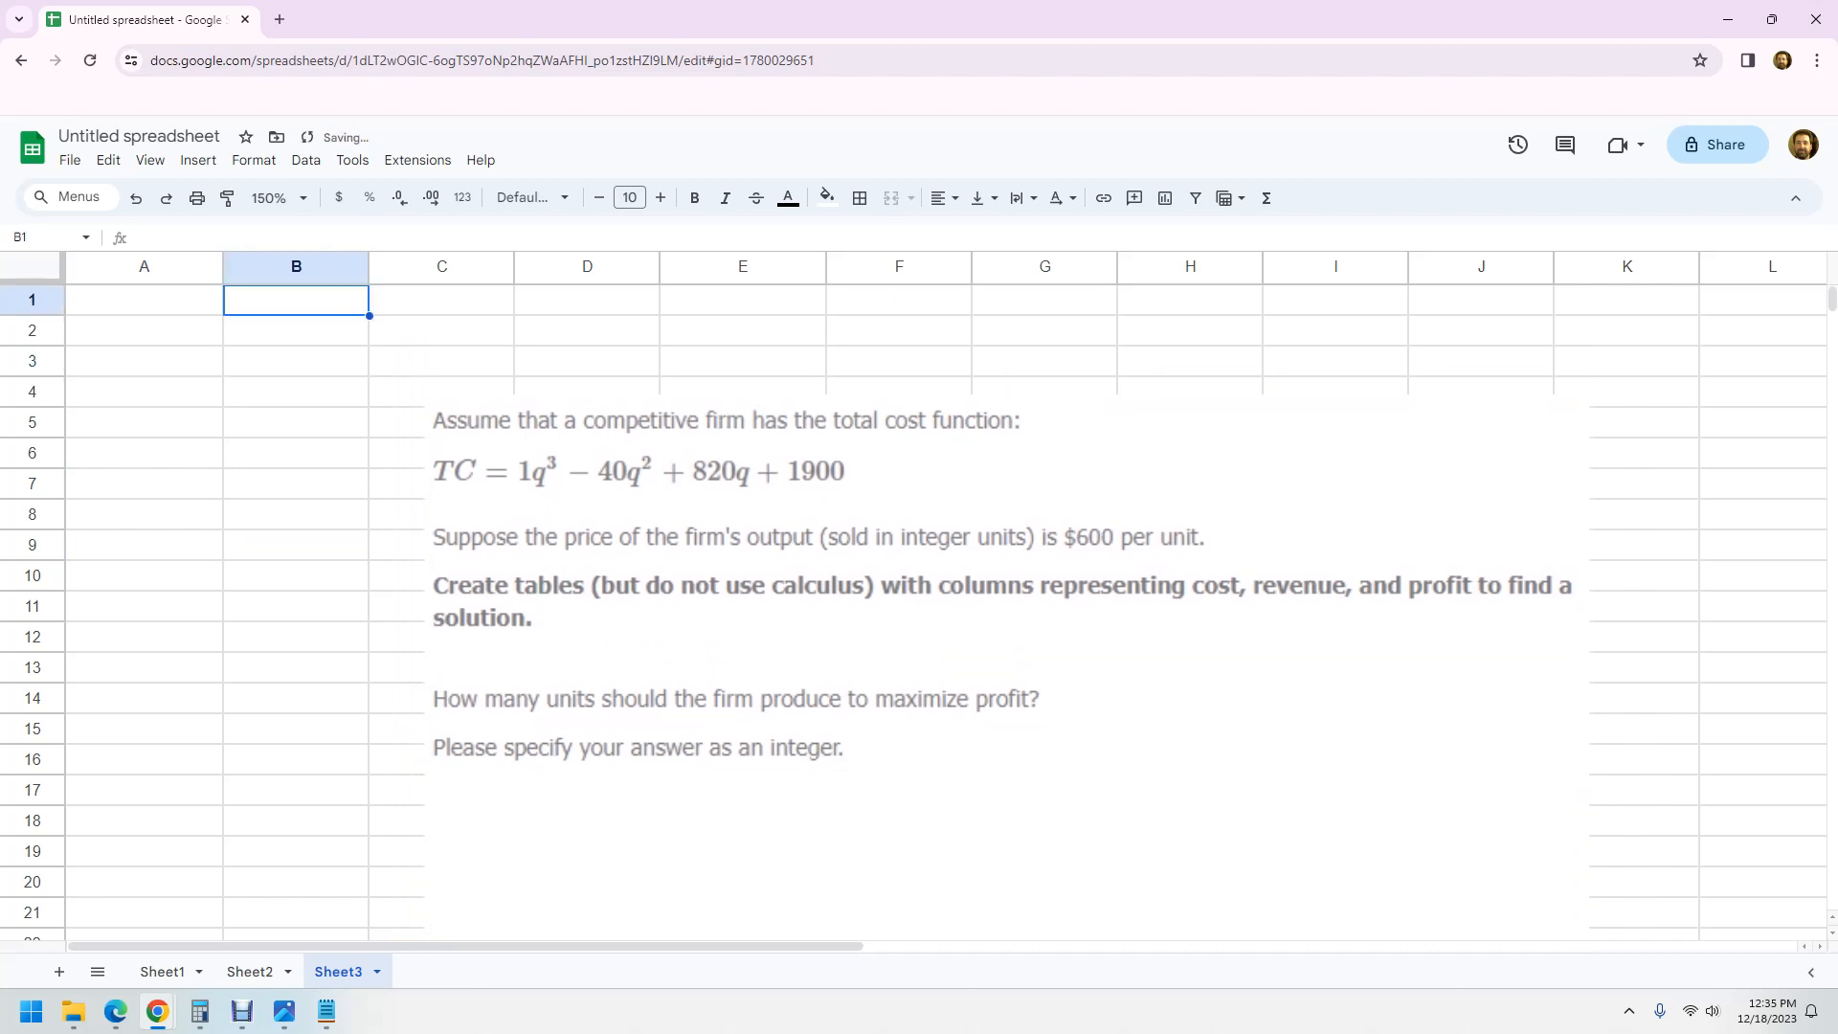
text(Price)
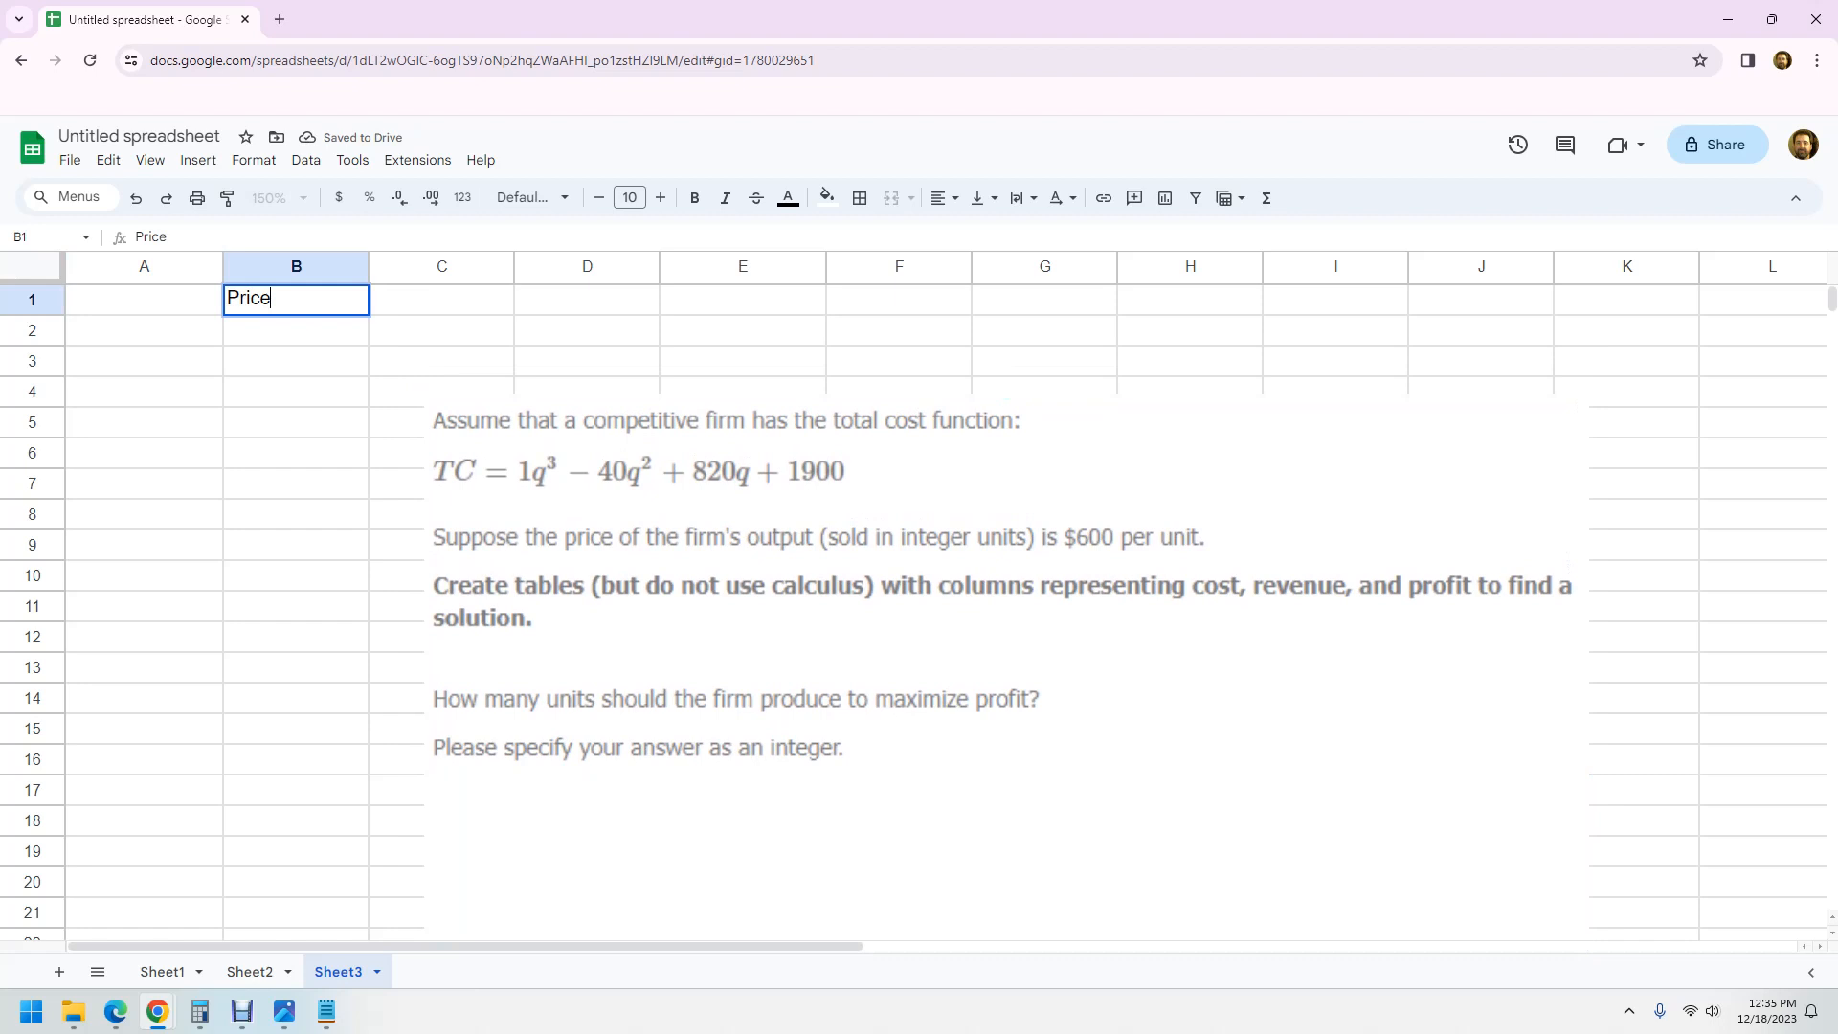
key(Tab)
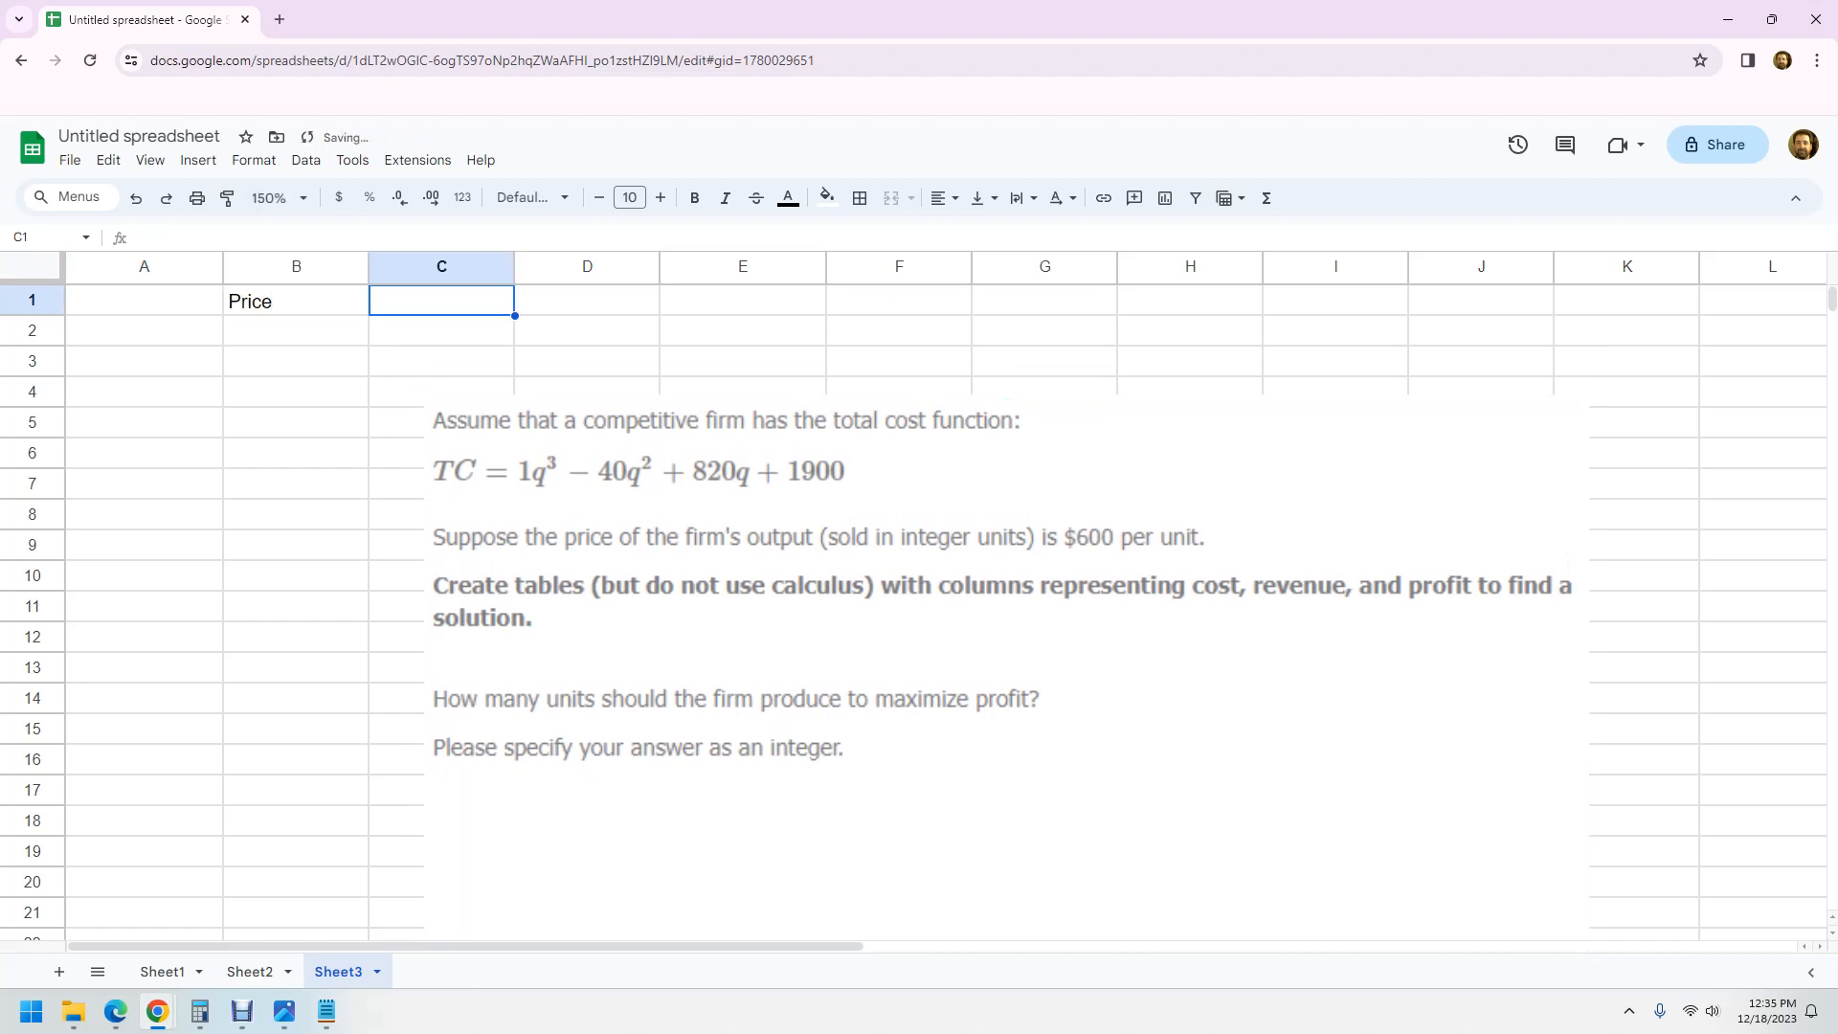
text(600)
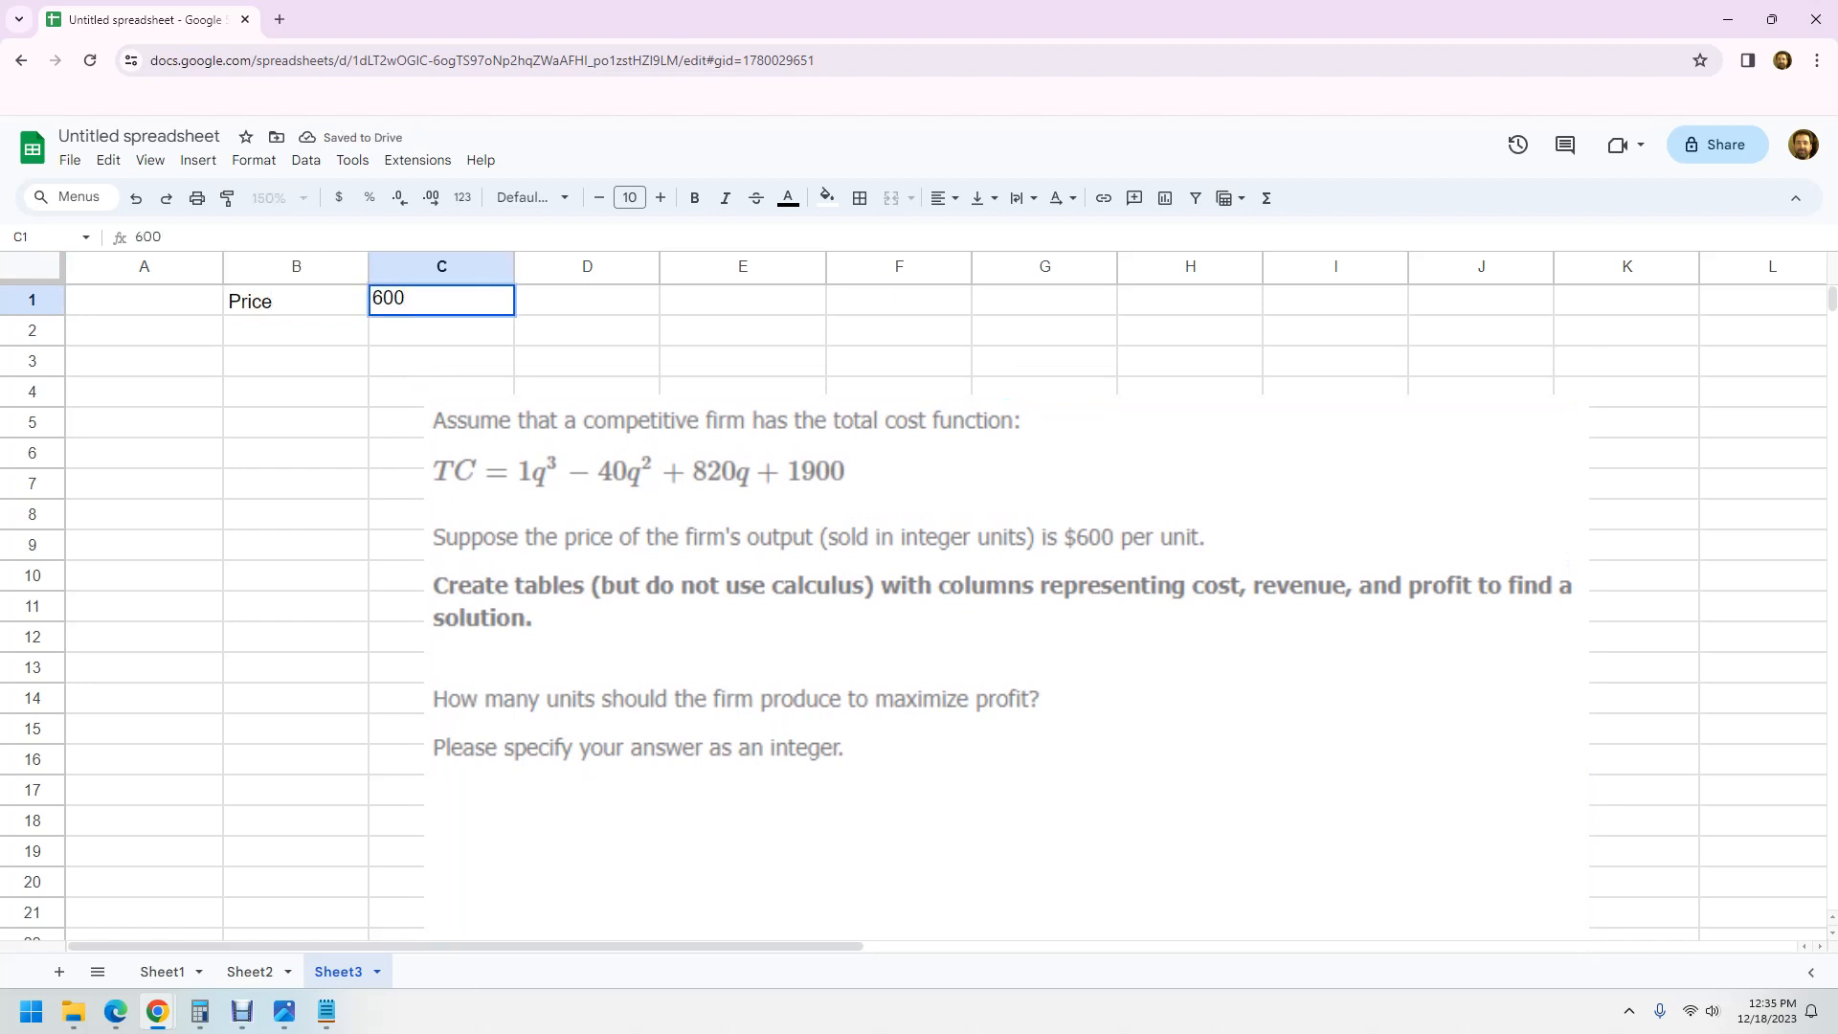
key(Return)
Step: Enter the column heading Output (q) in A3 with the abbreviation Q above it in A2
key(Down)
key(Left)
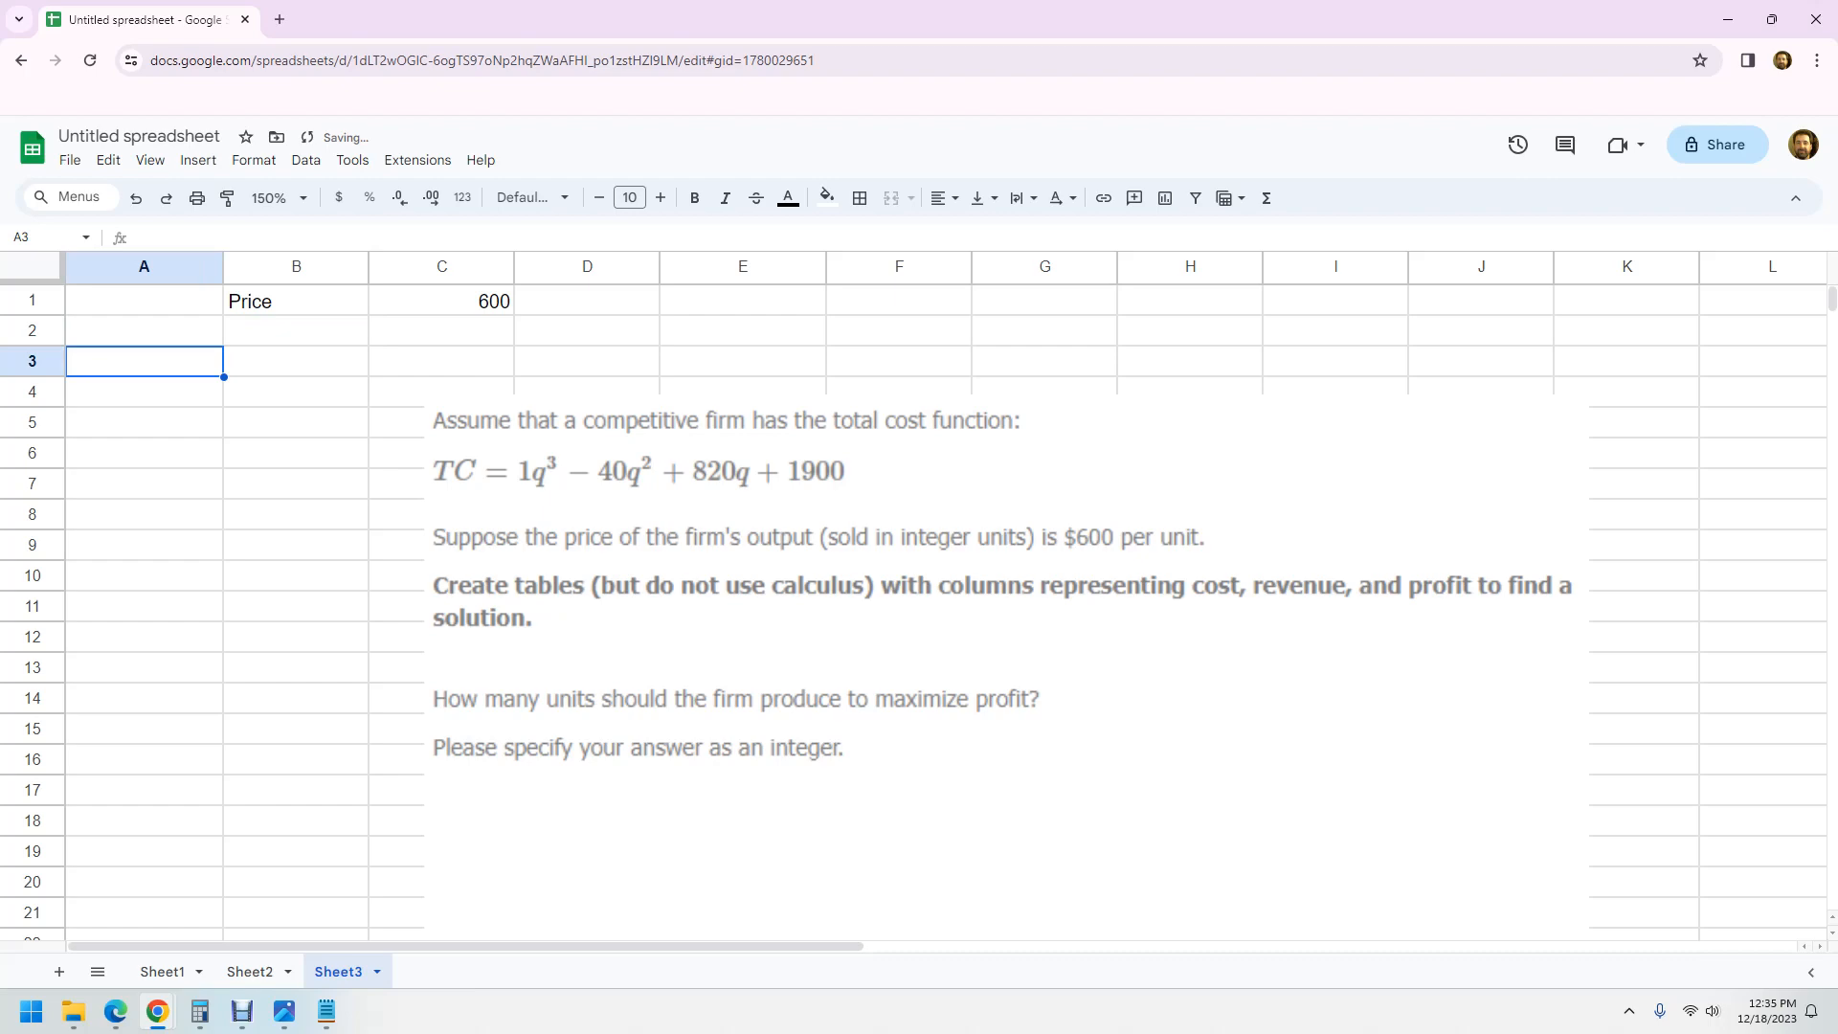
text(Output ()
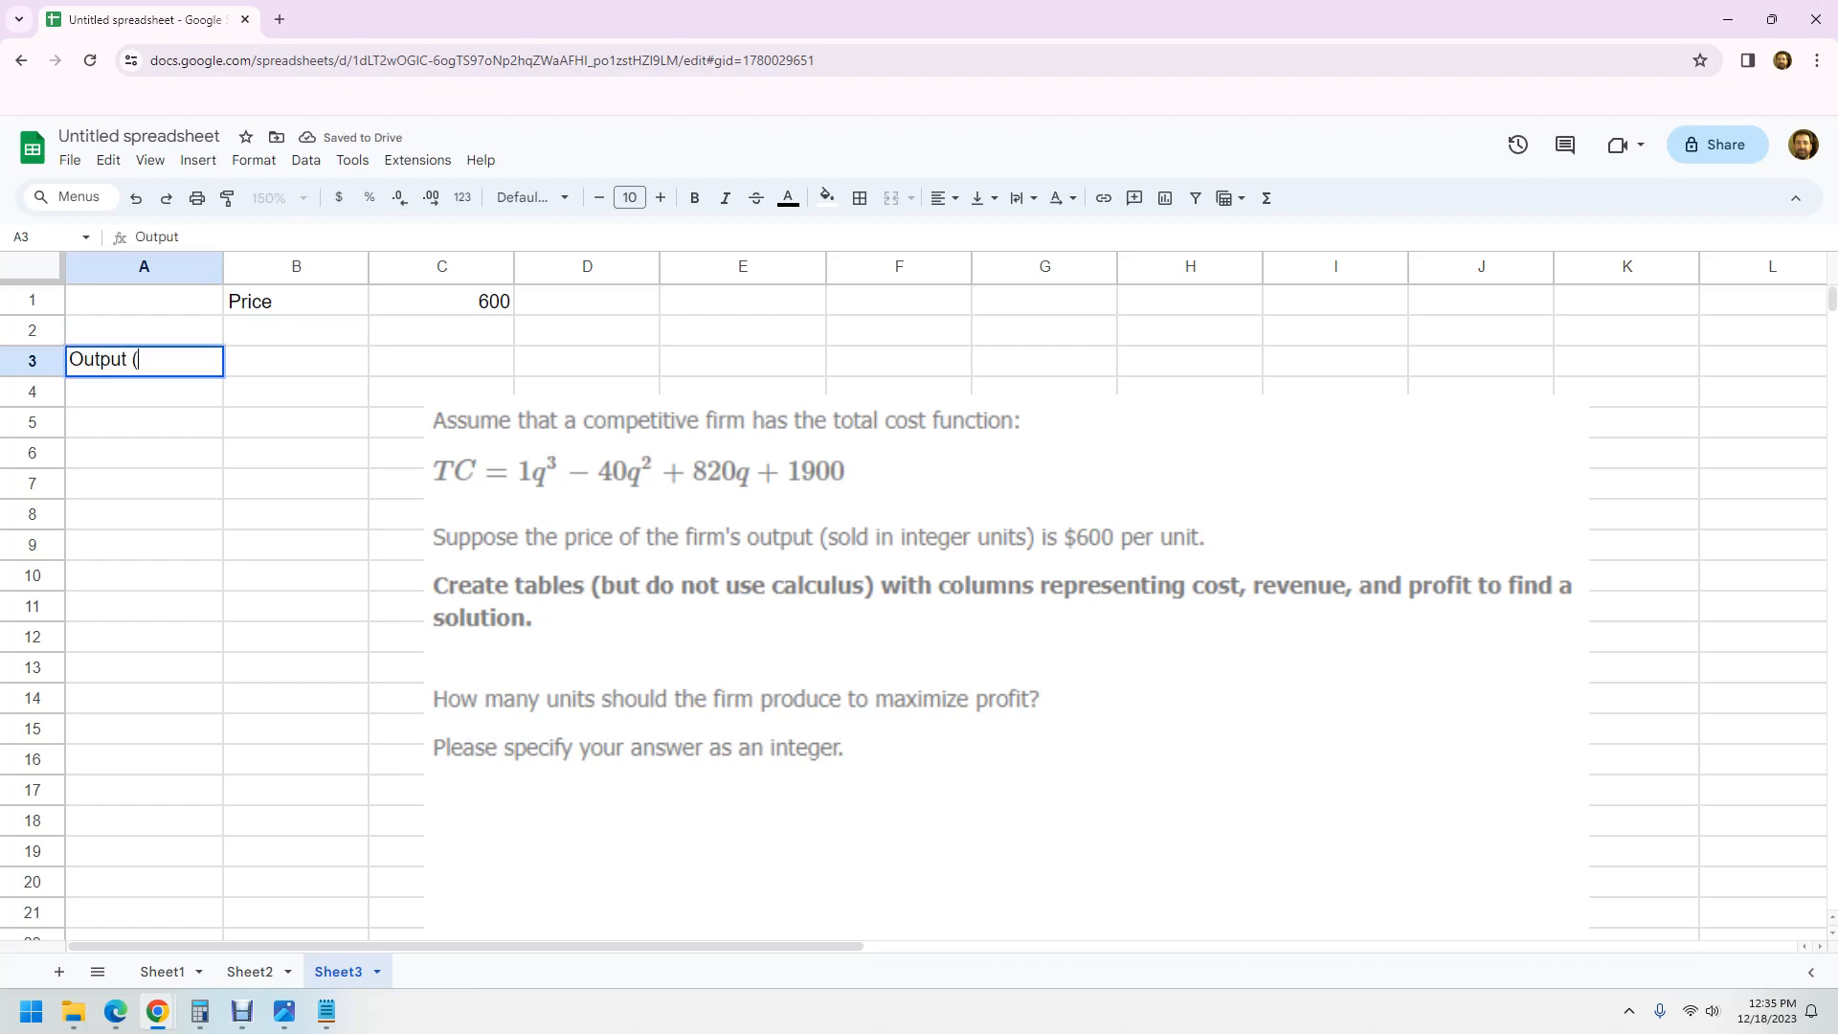
text(q))
key(Up)
text(Q)
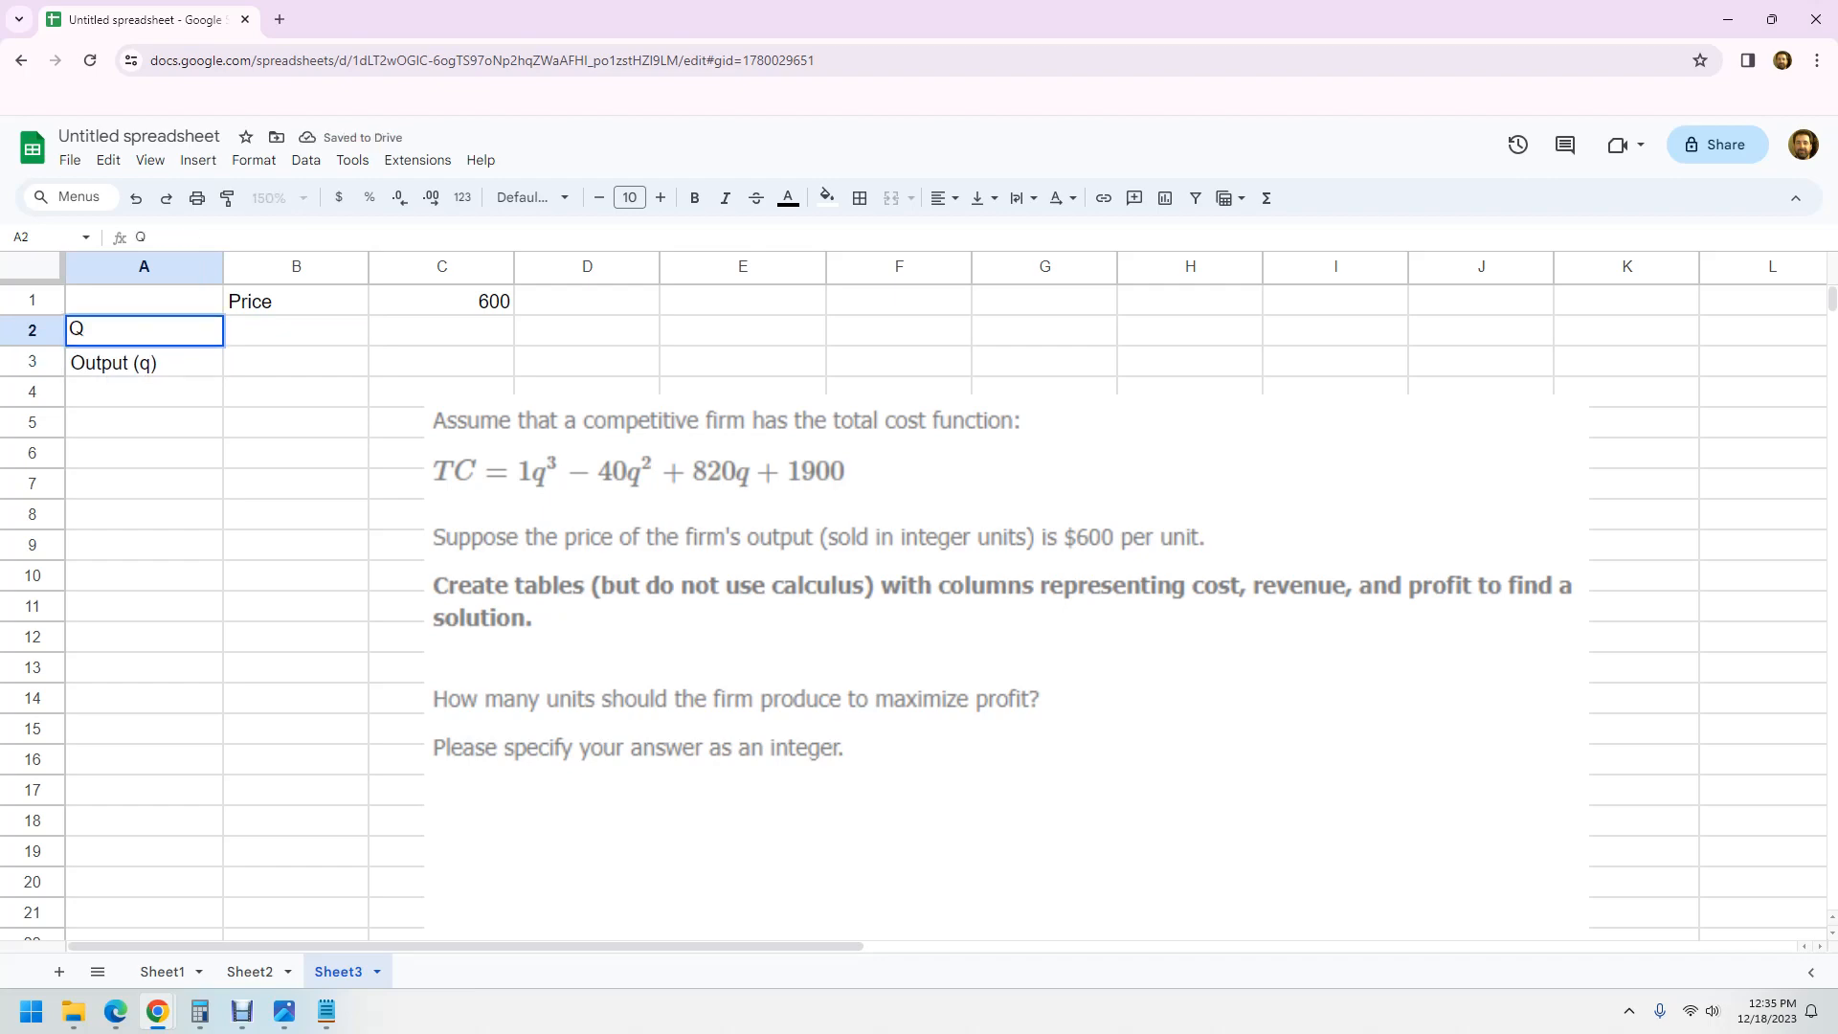
key(Return)
Step: Enter the column heading Total Cost in B3 with the abbreviation TC above it in B2
key(Right)
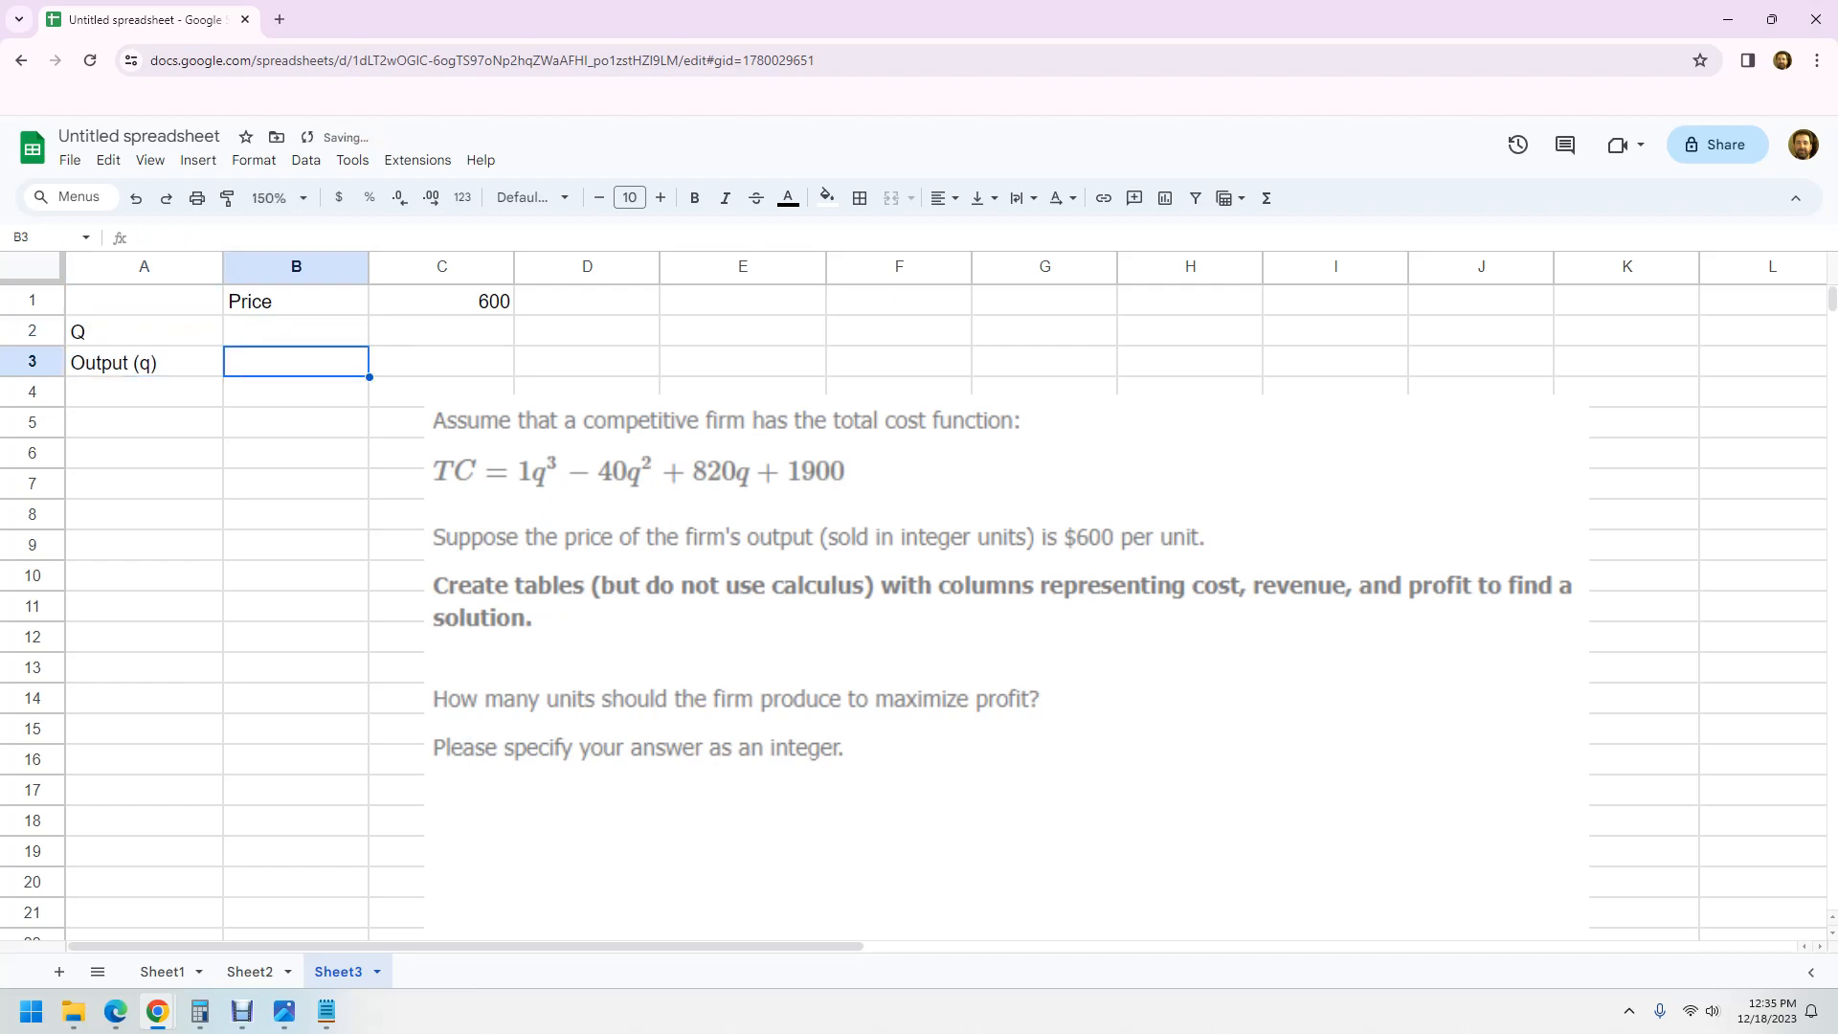
text(Total Cost)
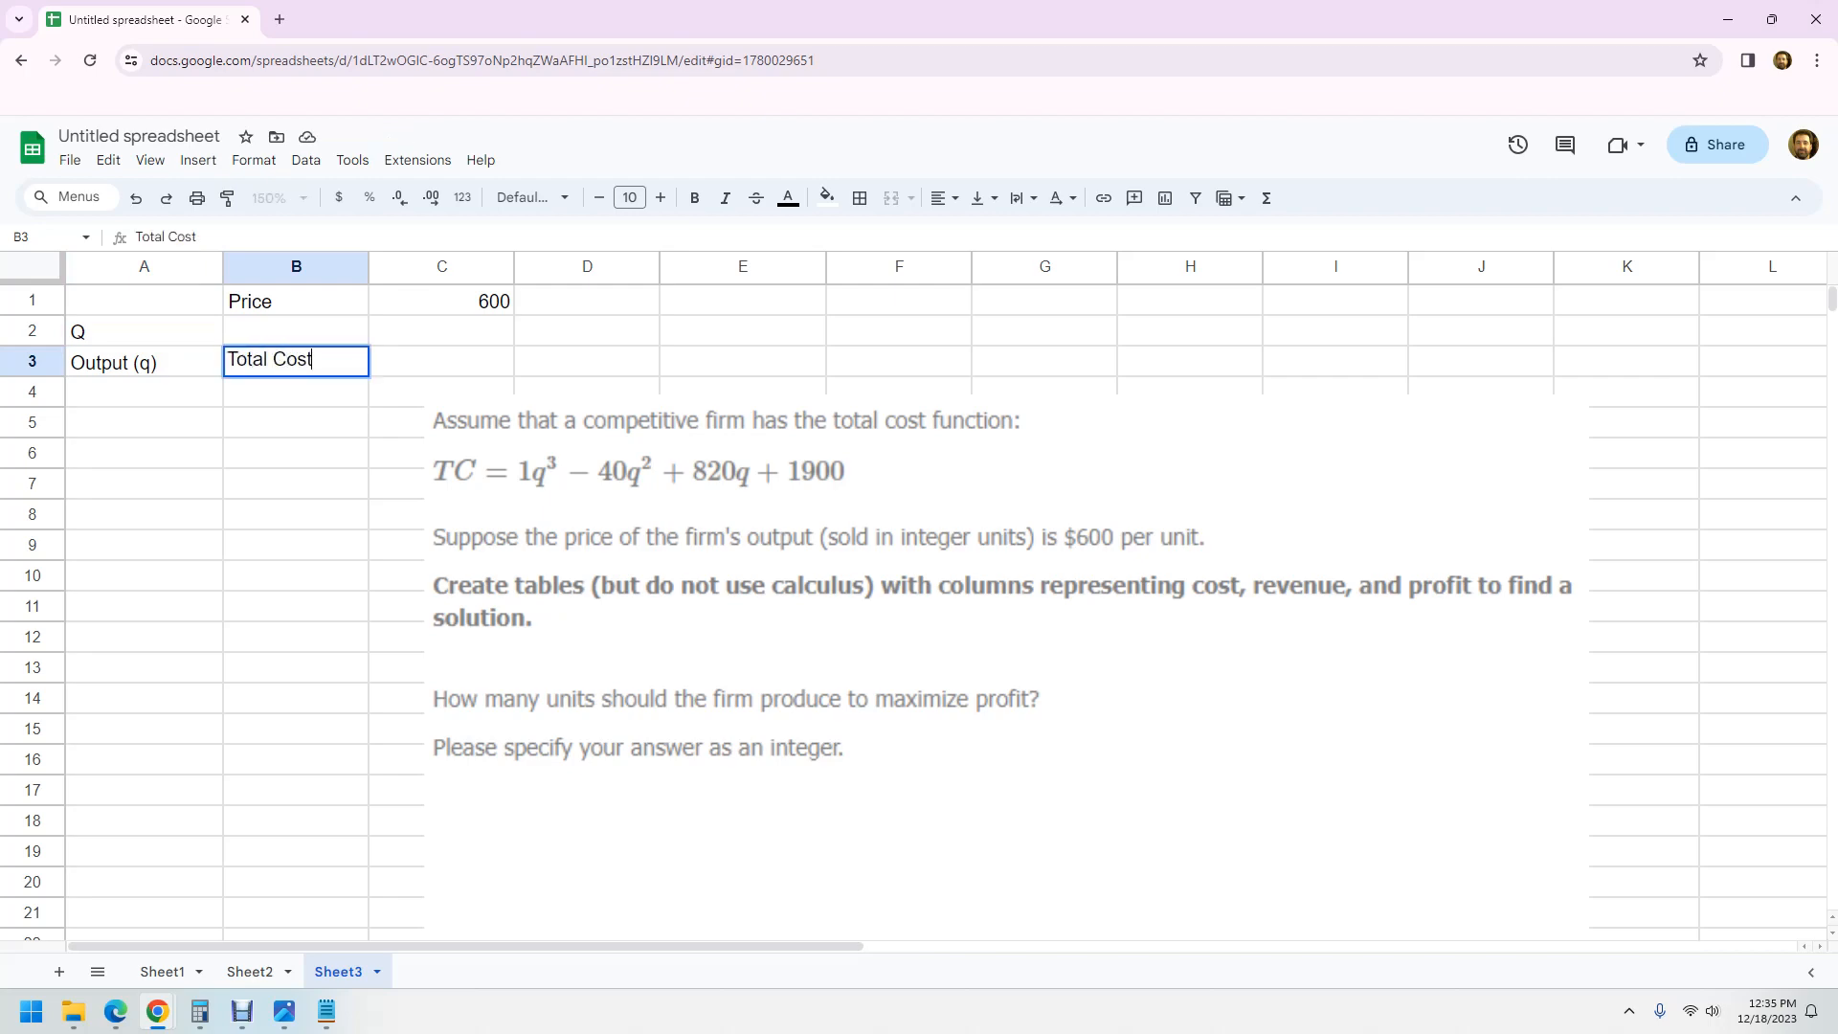
key(Up)
text(TC)
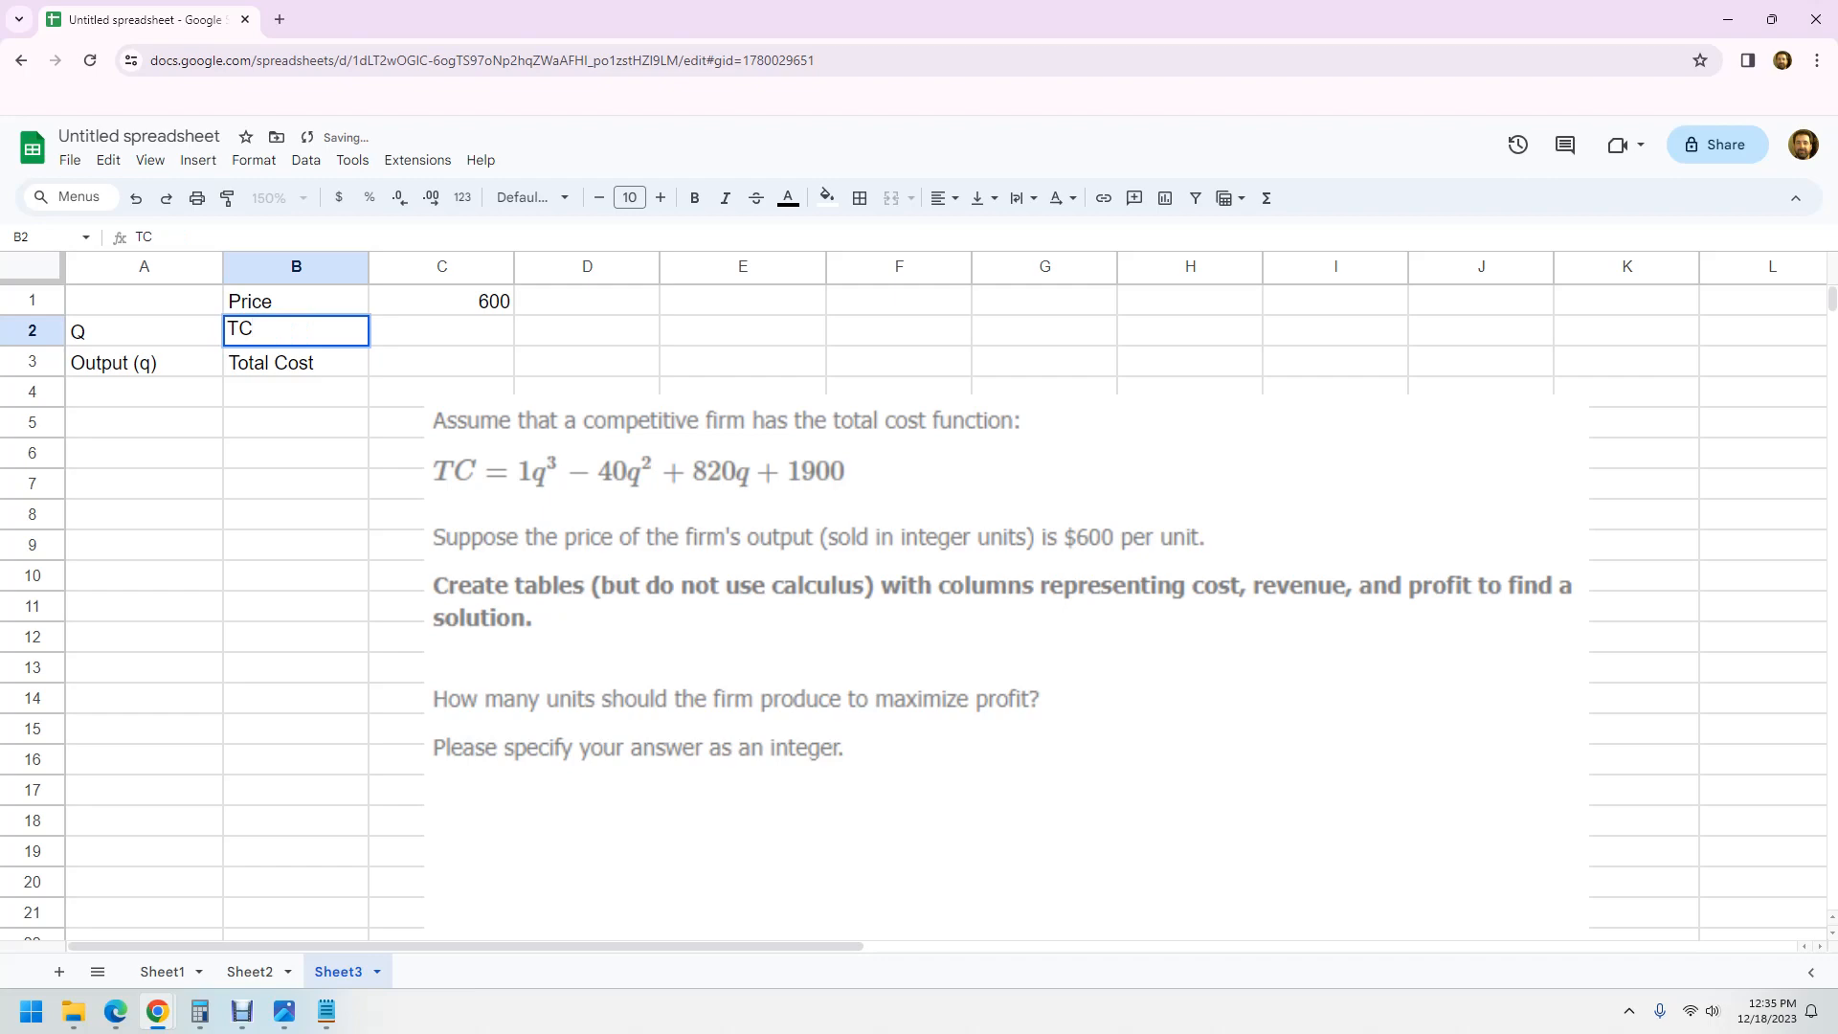
key(Down)
Step: Enter the column heading Total Revenue in C3 with the abbreviation TR above it in C2
key(Right)
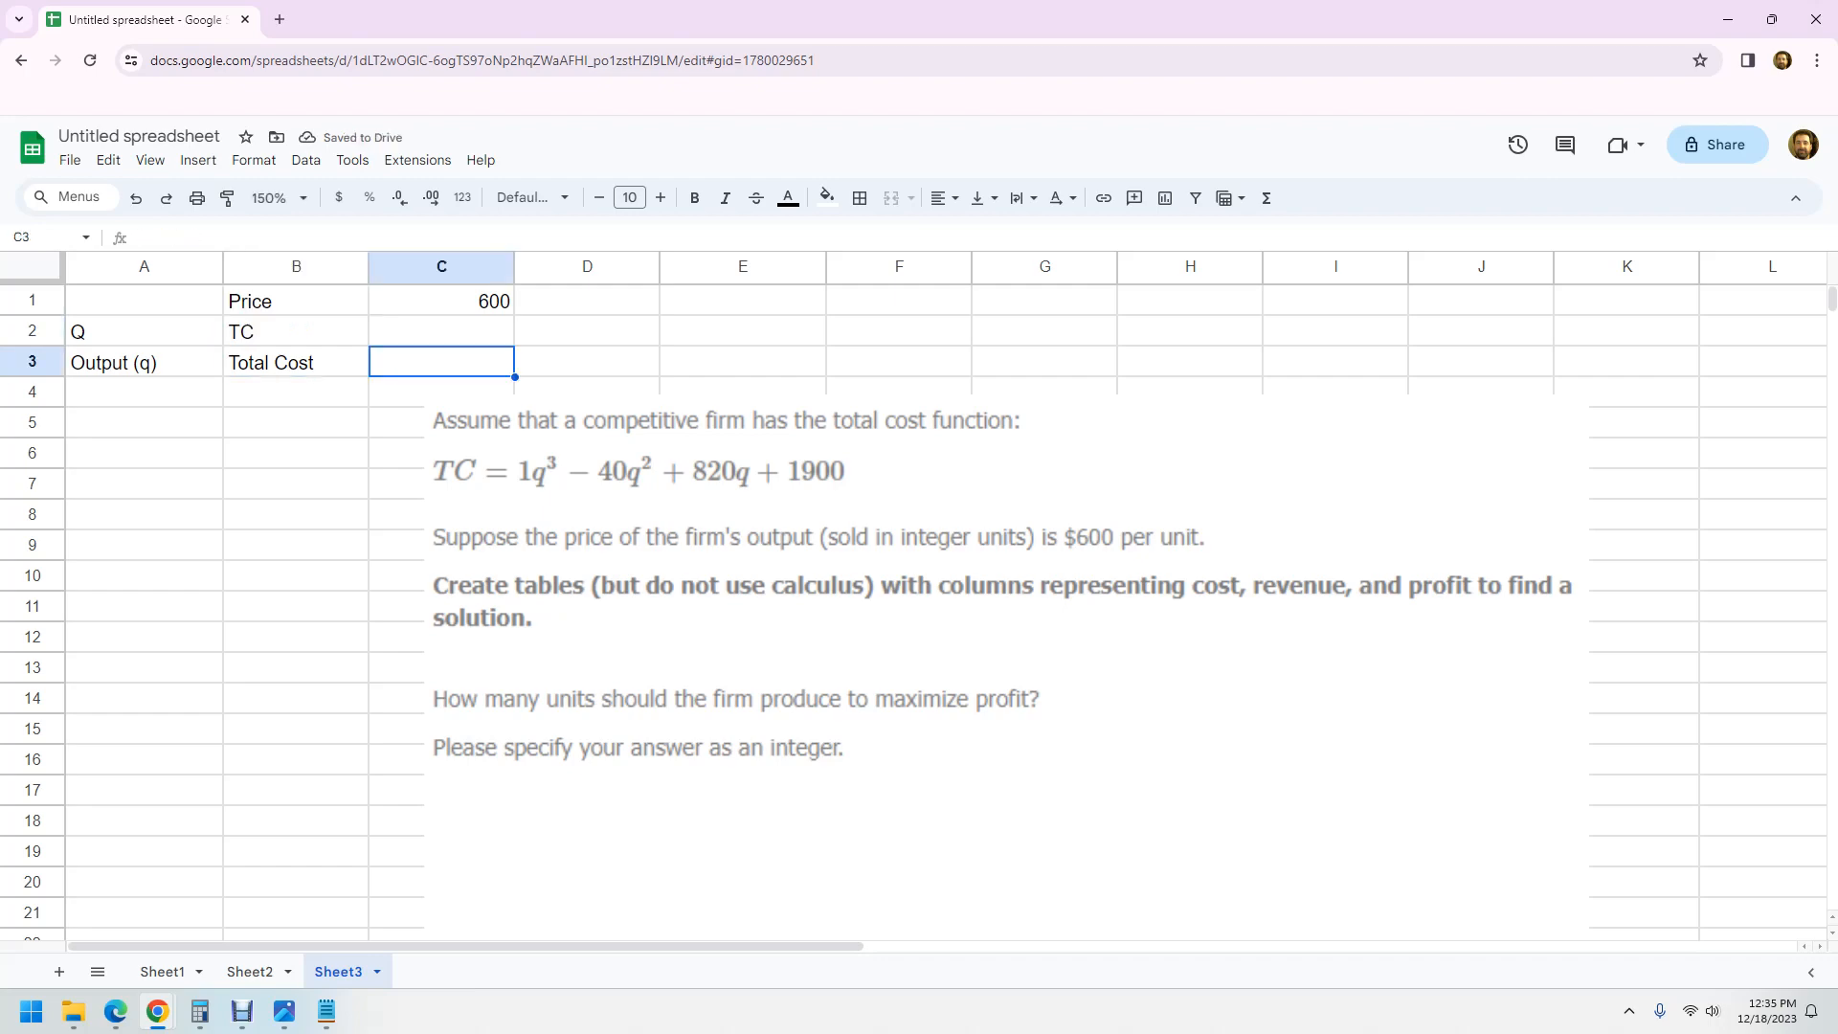
text(Total Revne)
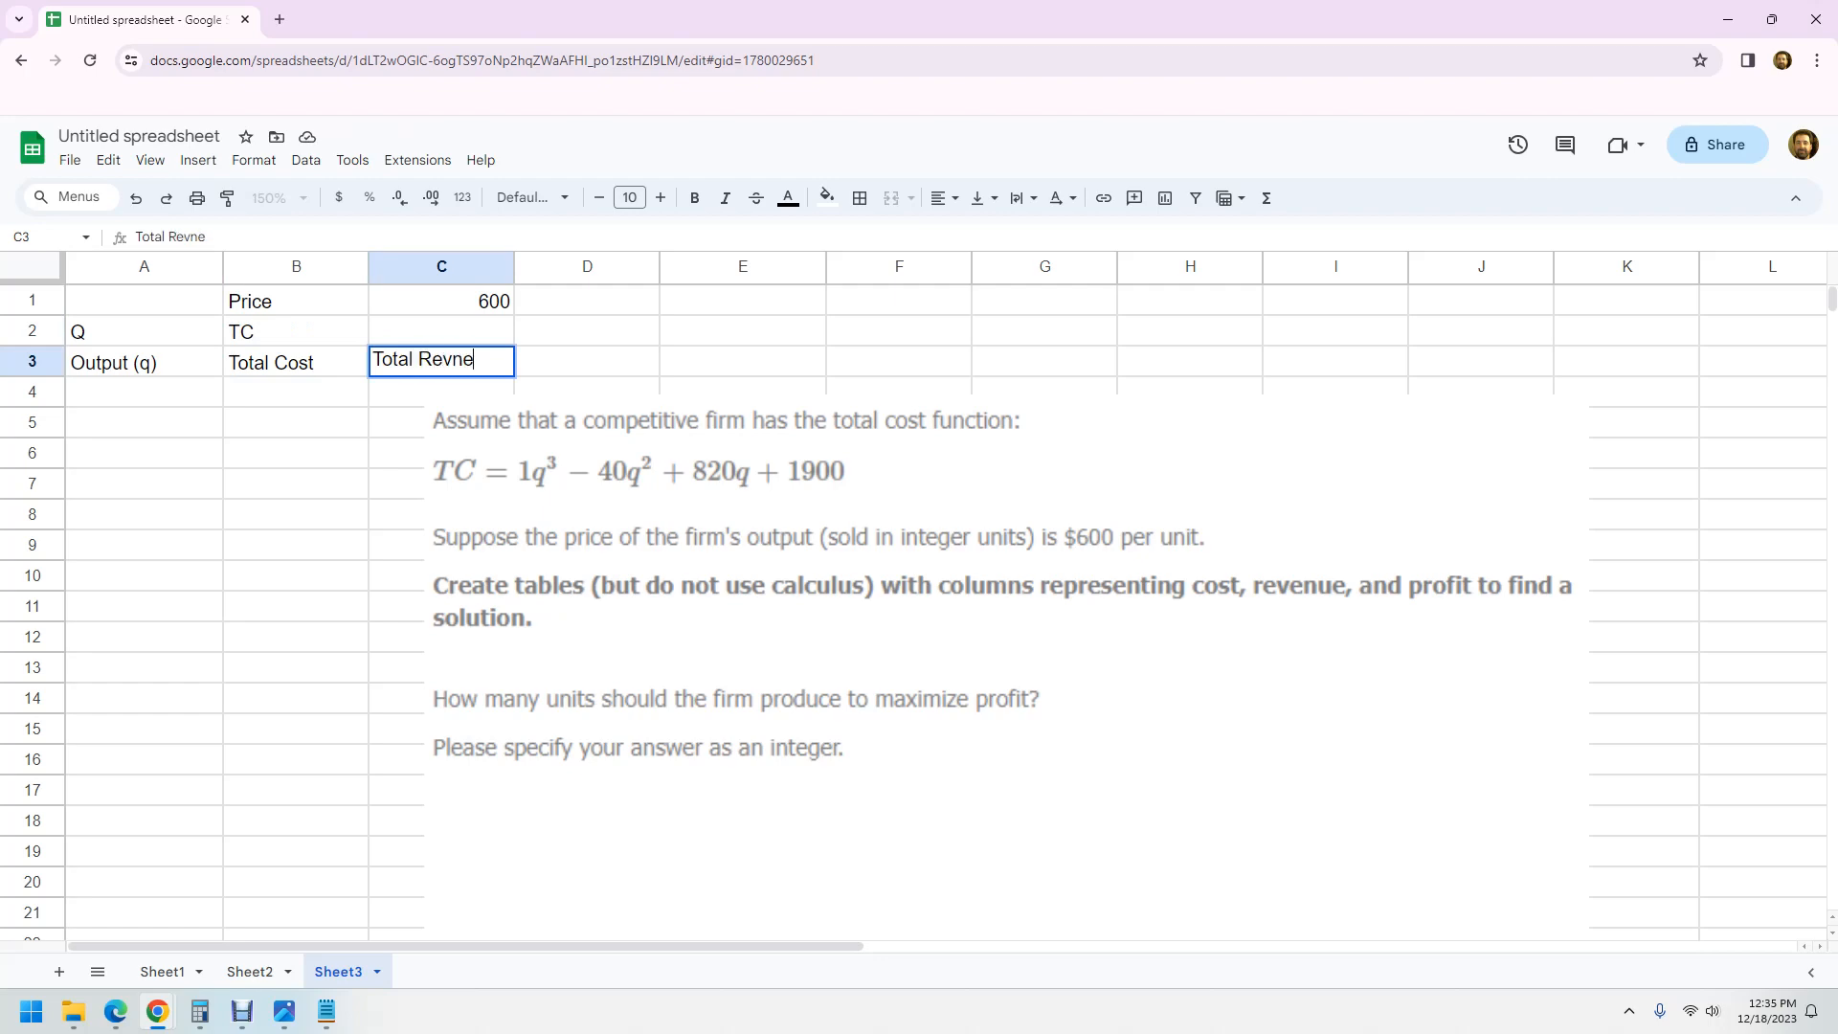
text(ue)
key(BackSpace)
key(BackSpace)
key(BackSpace)
key(BackSpace)
text(enue)
key(Up)
text(TR)
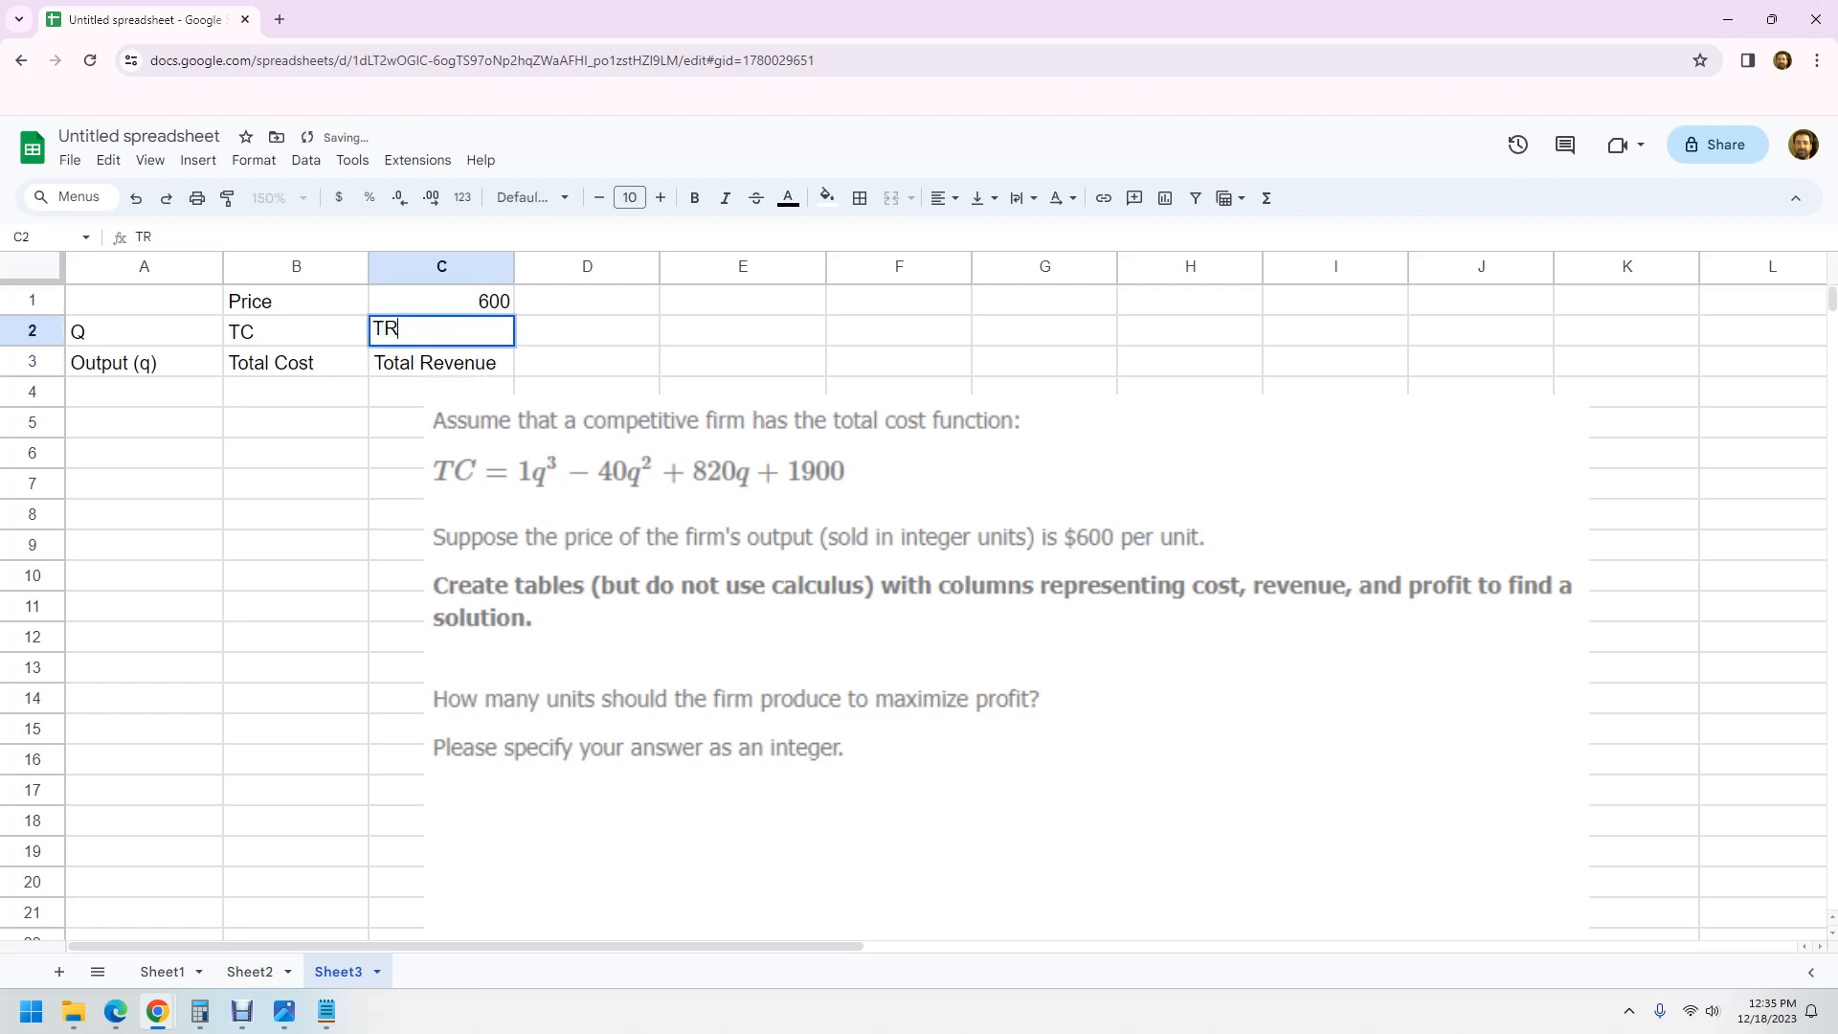
Step: Enter the column heading Profit in D3 with TR-TC above it in D2
key(Right)
key(Down)
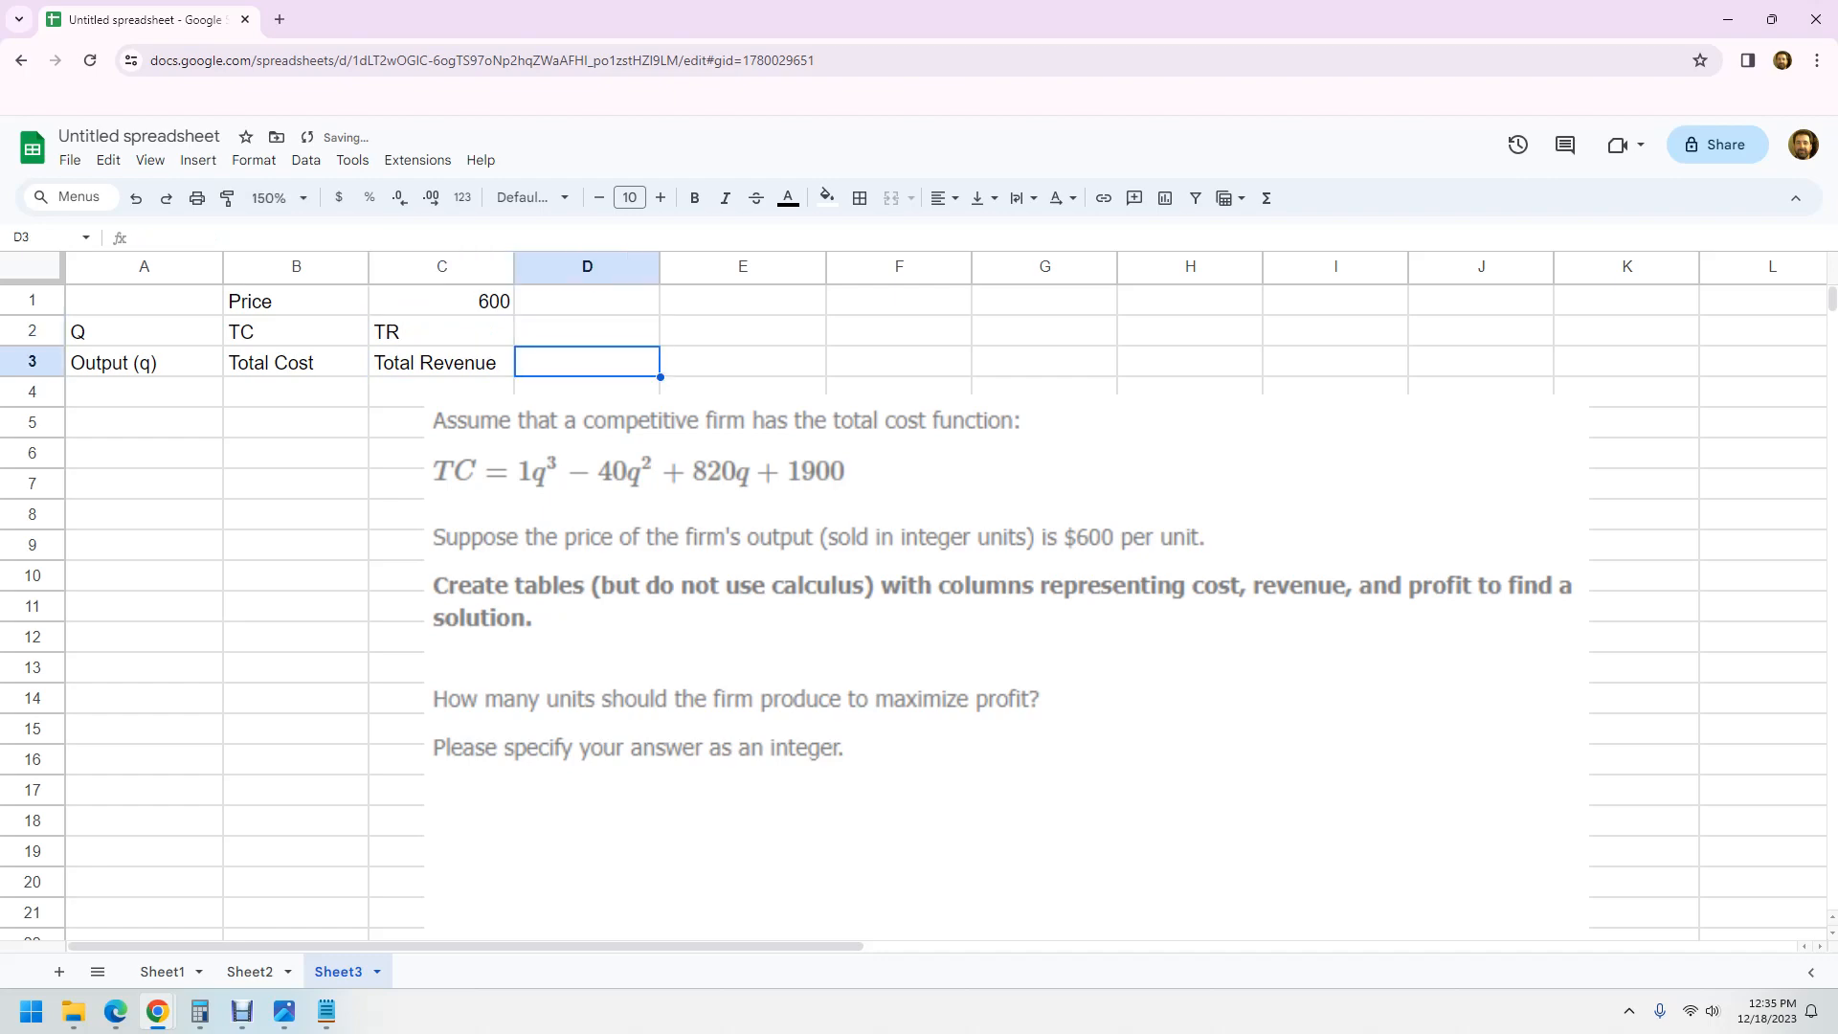
text(Profit)
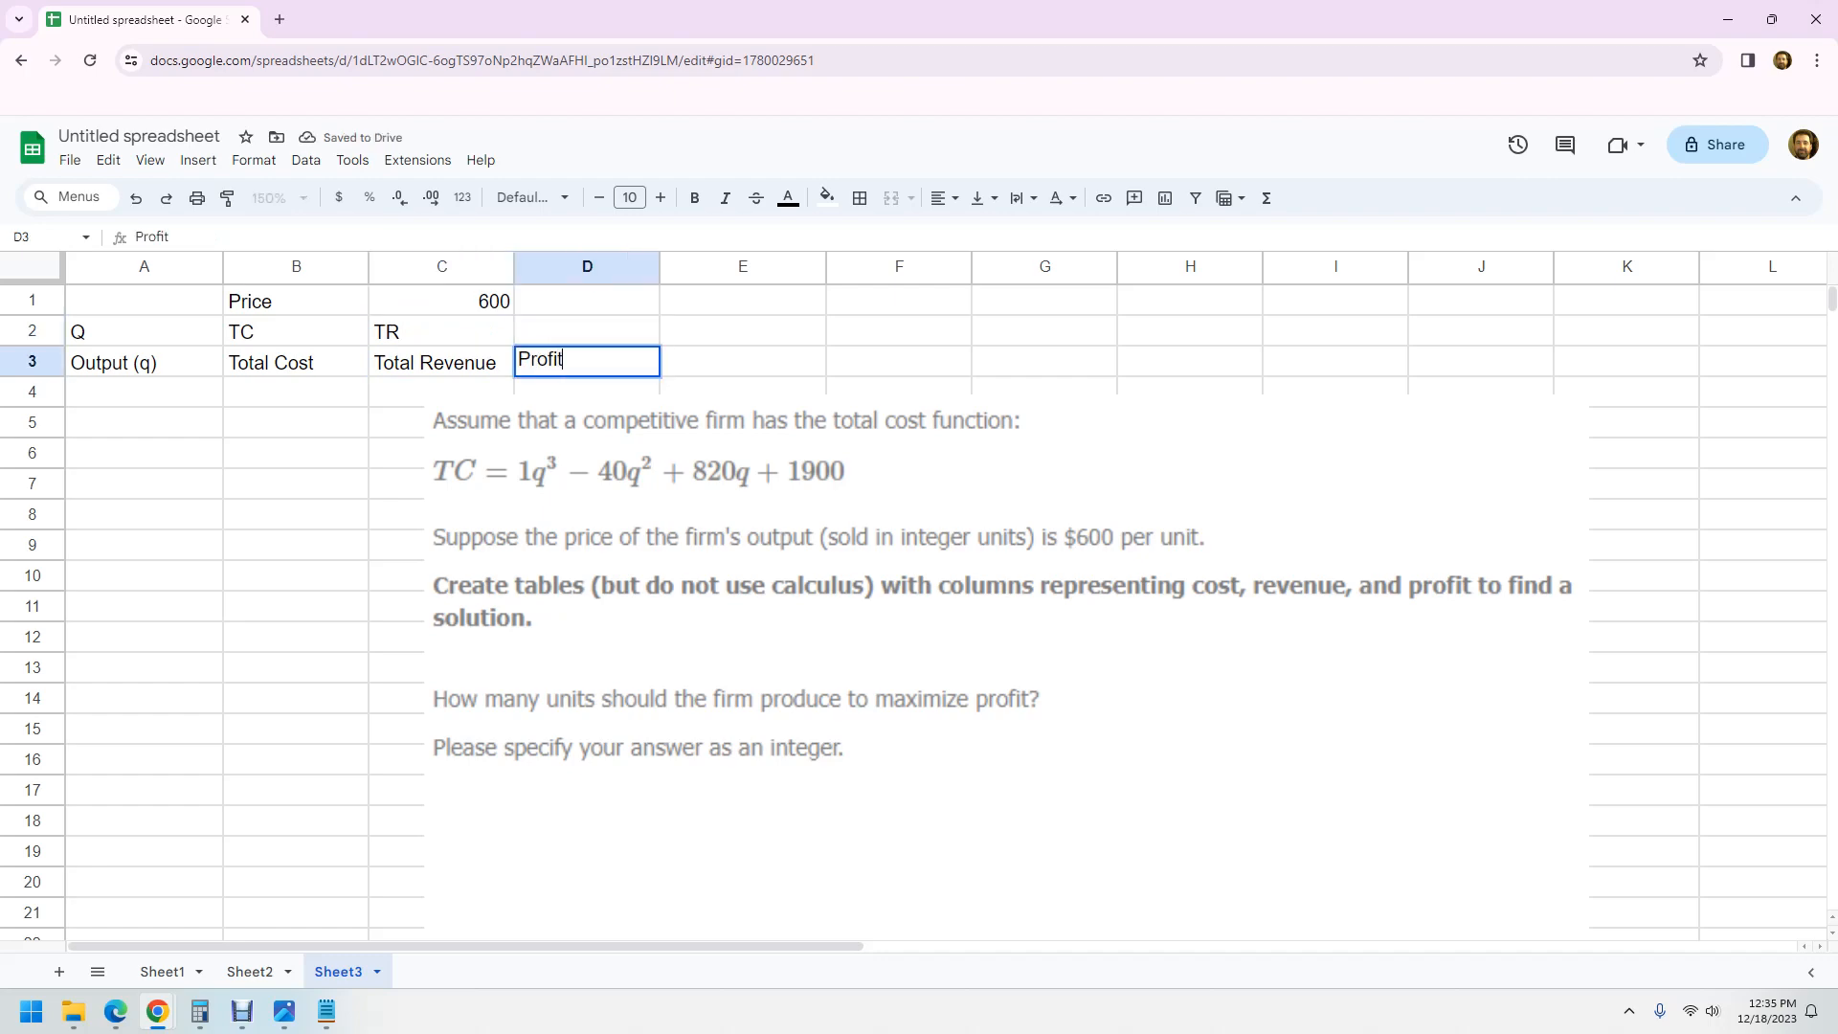
key(Up)
text(TR)
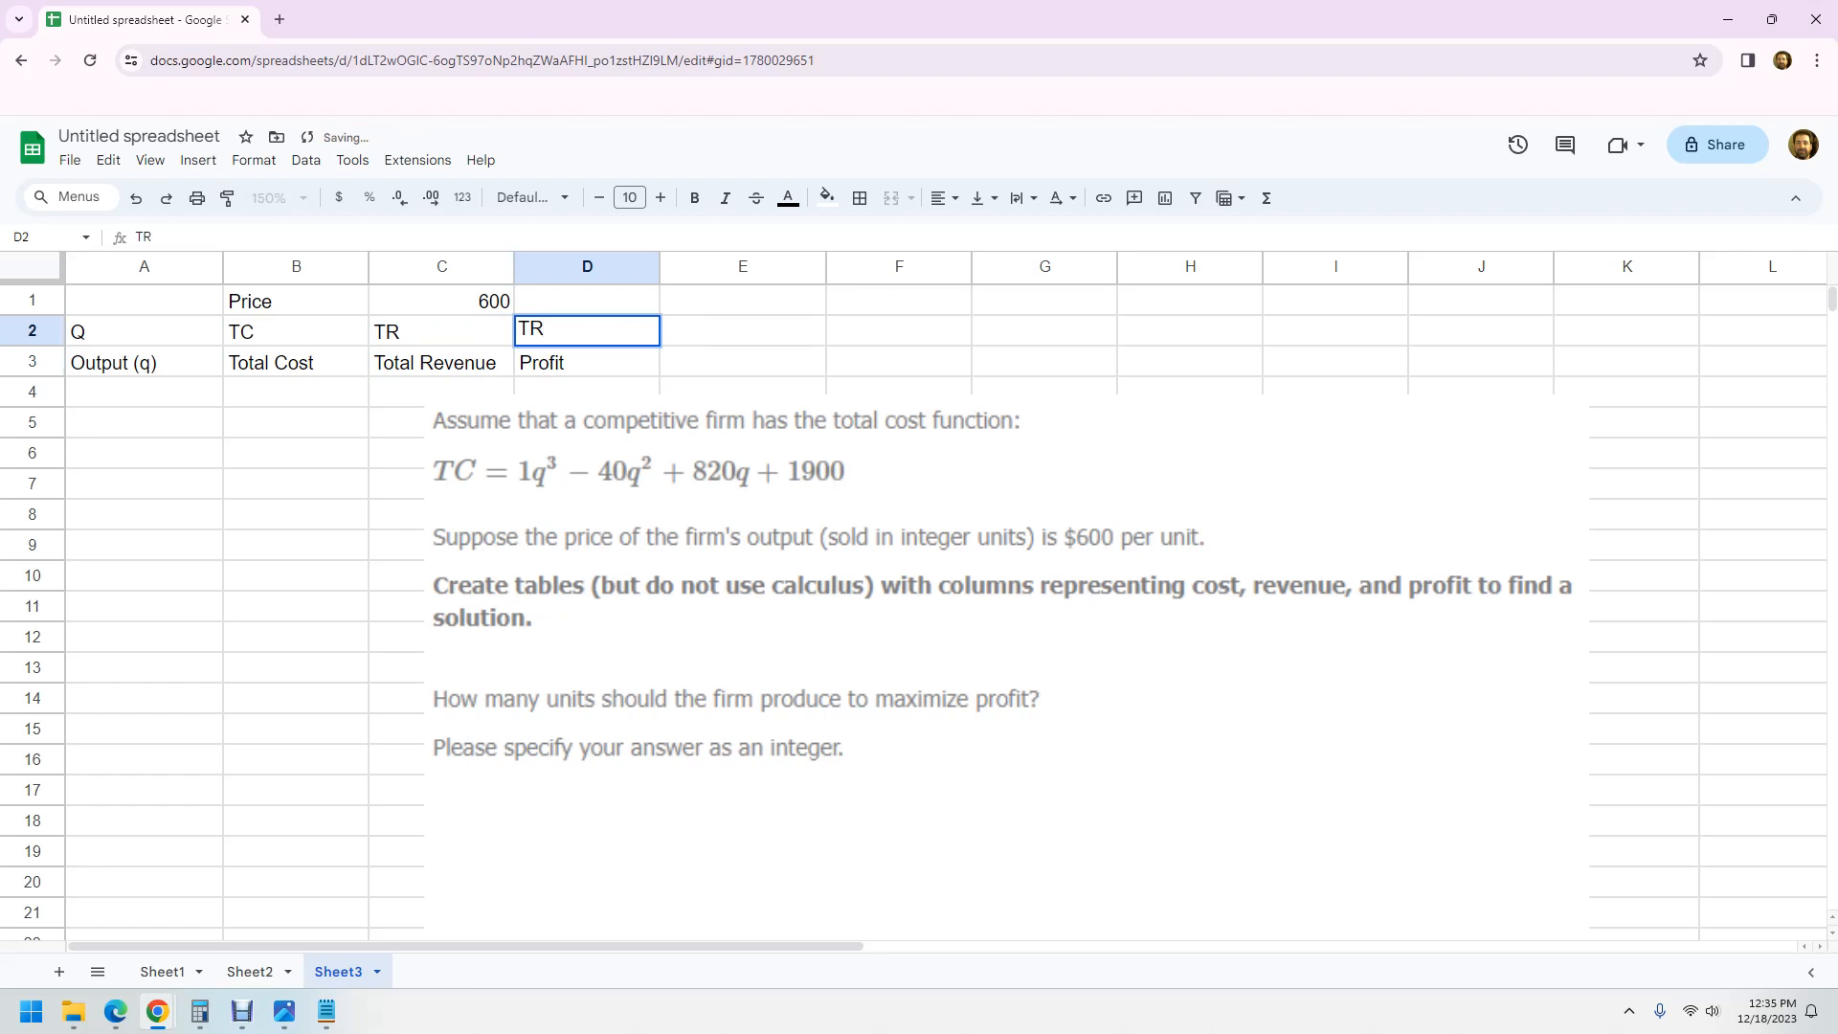
text(-TC)
key(Return)
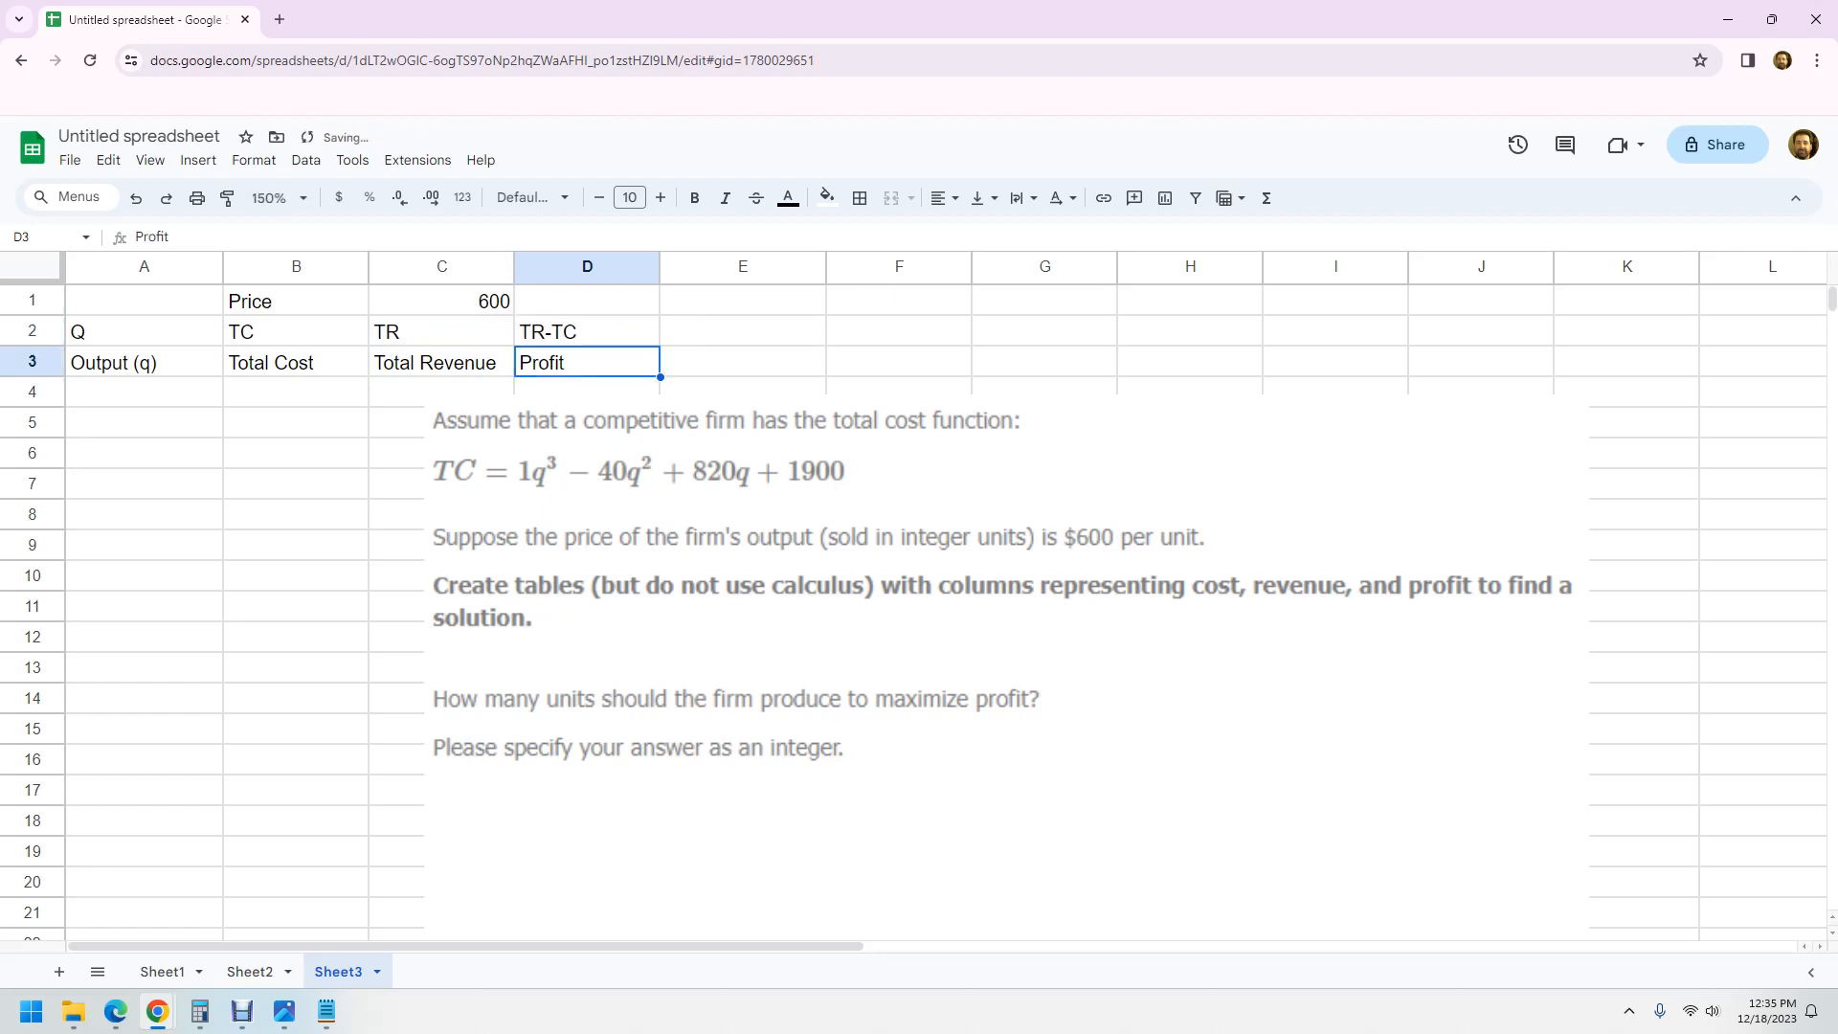
Step: Enter the column headings Marginal Revenue in E3 and Marginal Cost in F3
key(Right)
text(M)
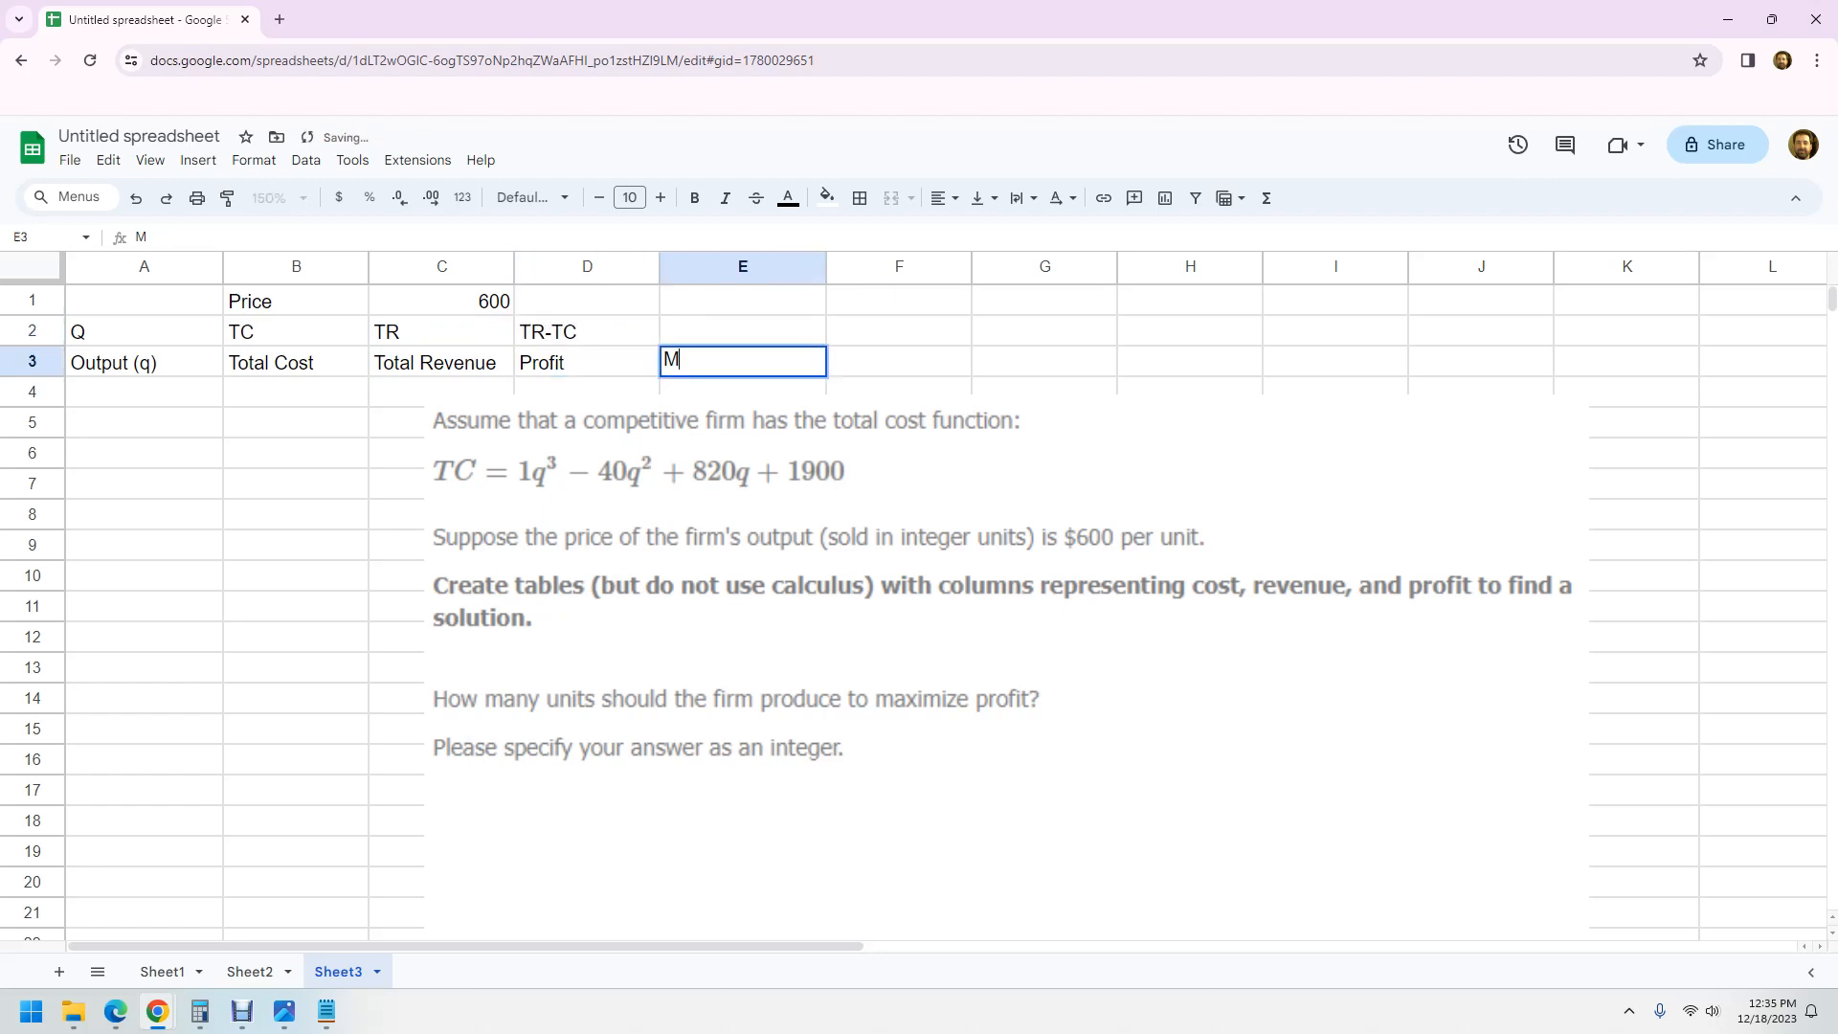
text(arginal Reven)
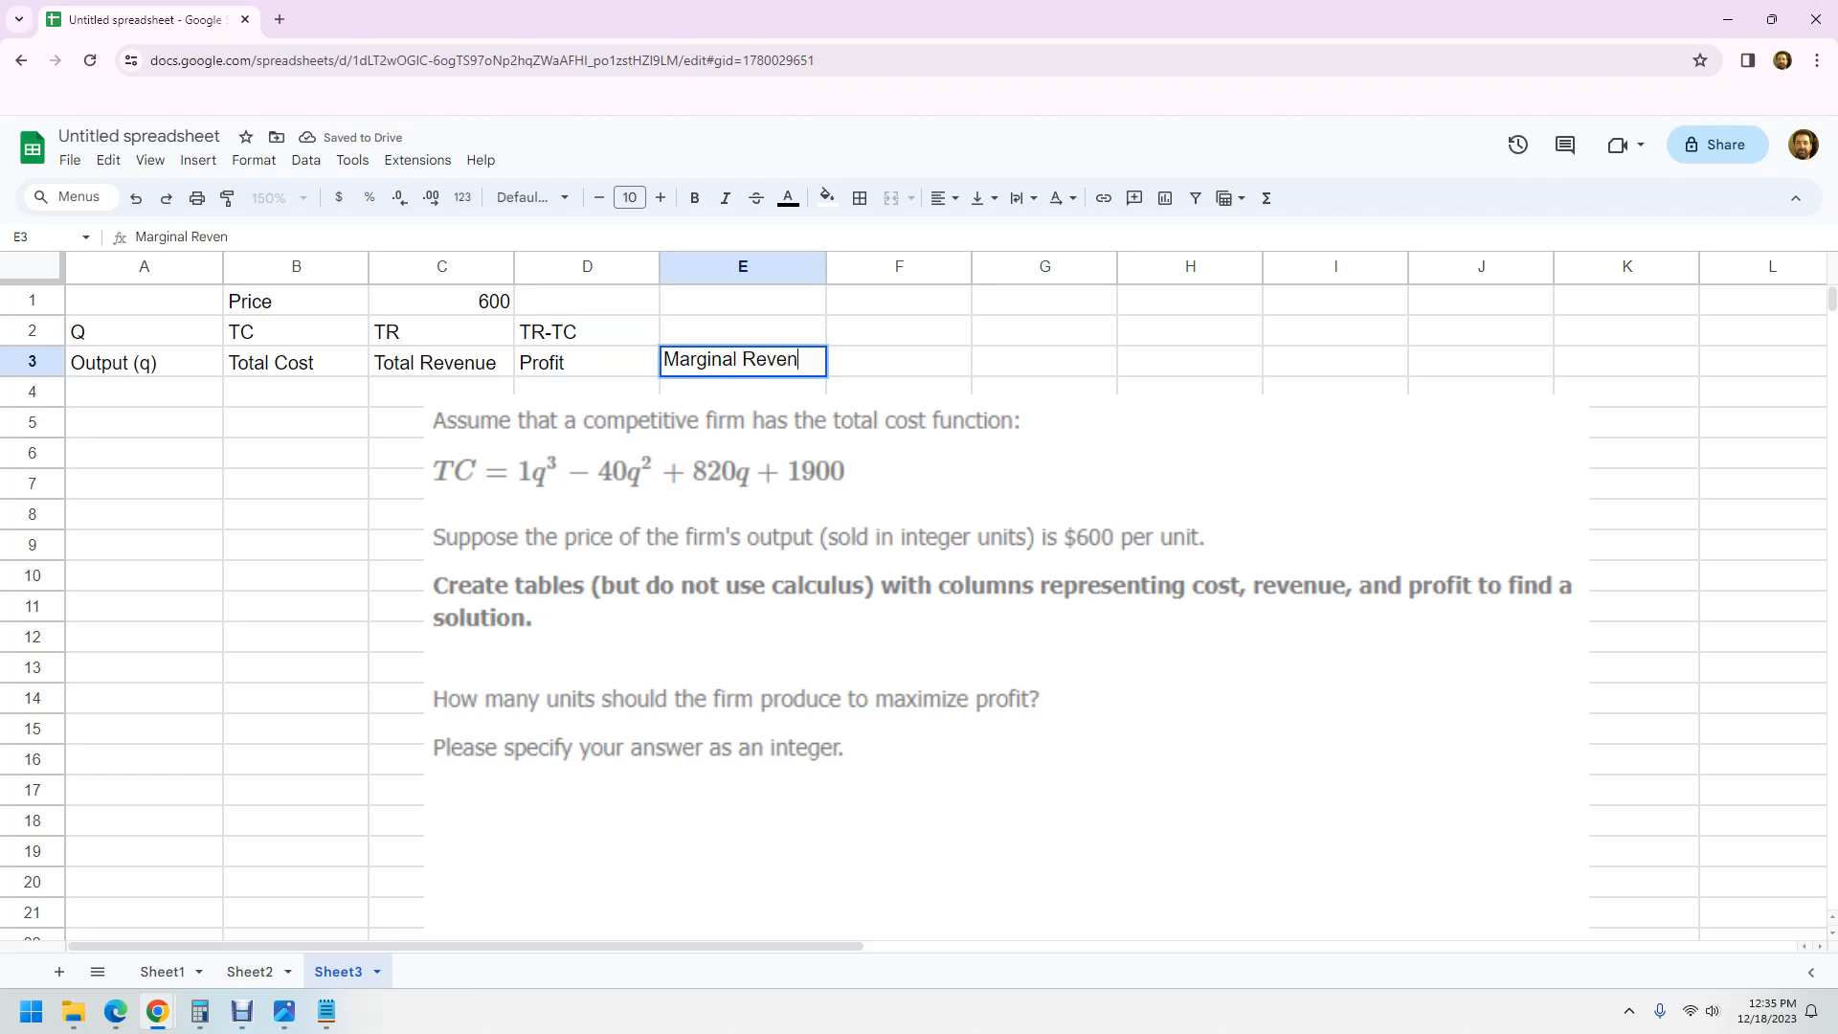
text(ue)
key(Tab)
text(Marginal C)
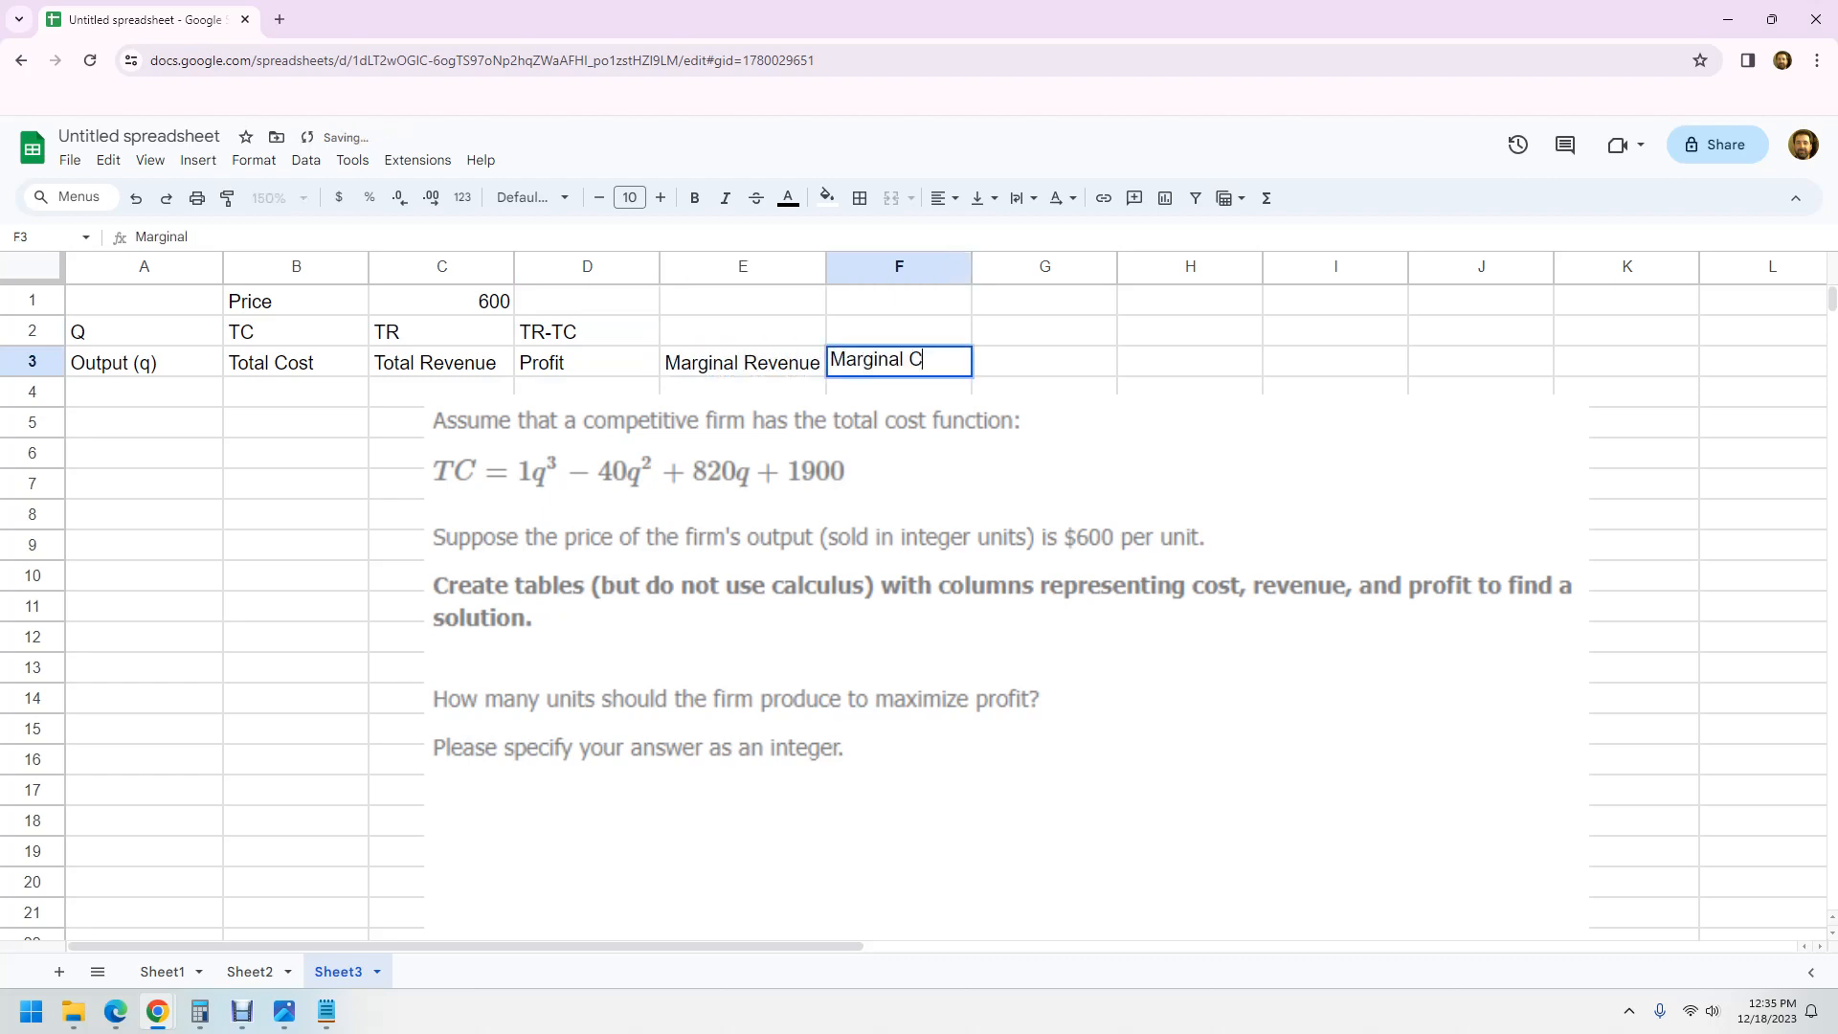
text(ost)
Step: Enter the abbreviations MR in E2 and MC in F2 above the marginal column headings
key(Up)
key(Left)
text(R)
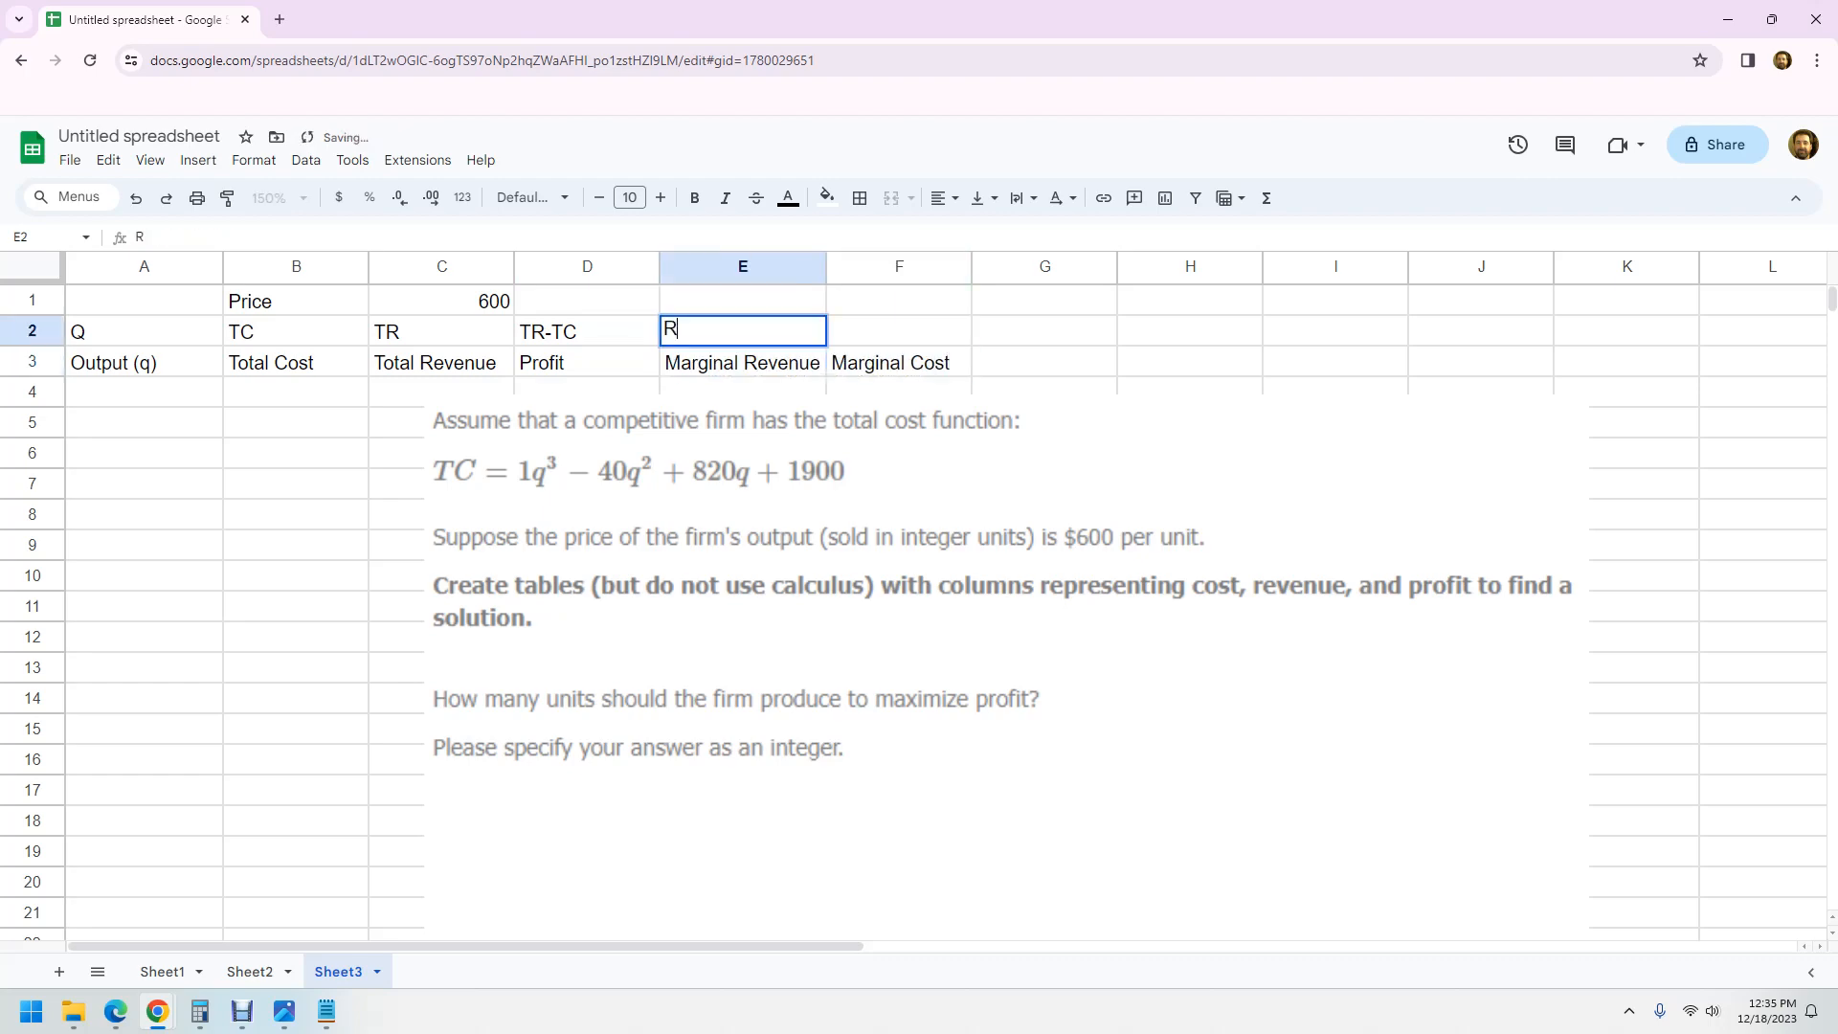
key(BackSpace)
text(MR)
key(Tab)
text(MC)
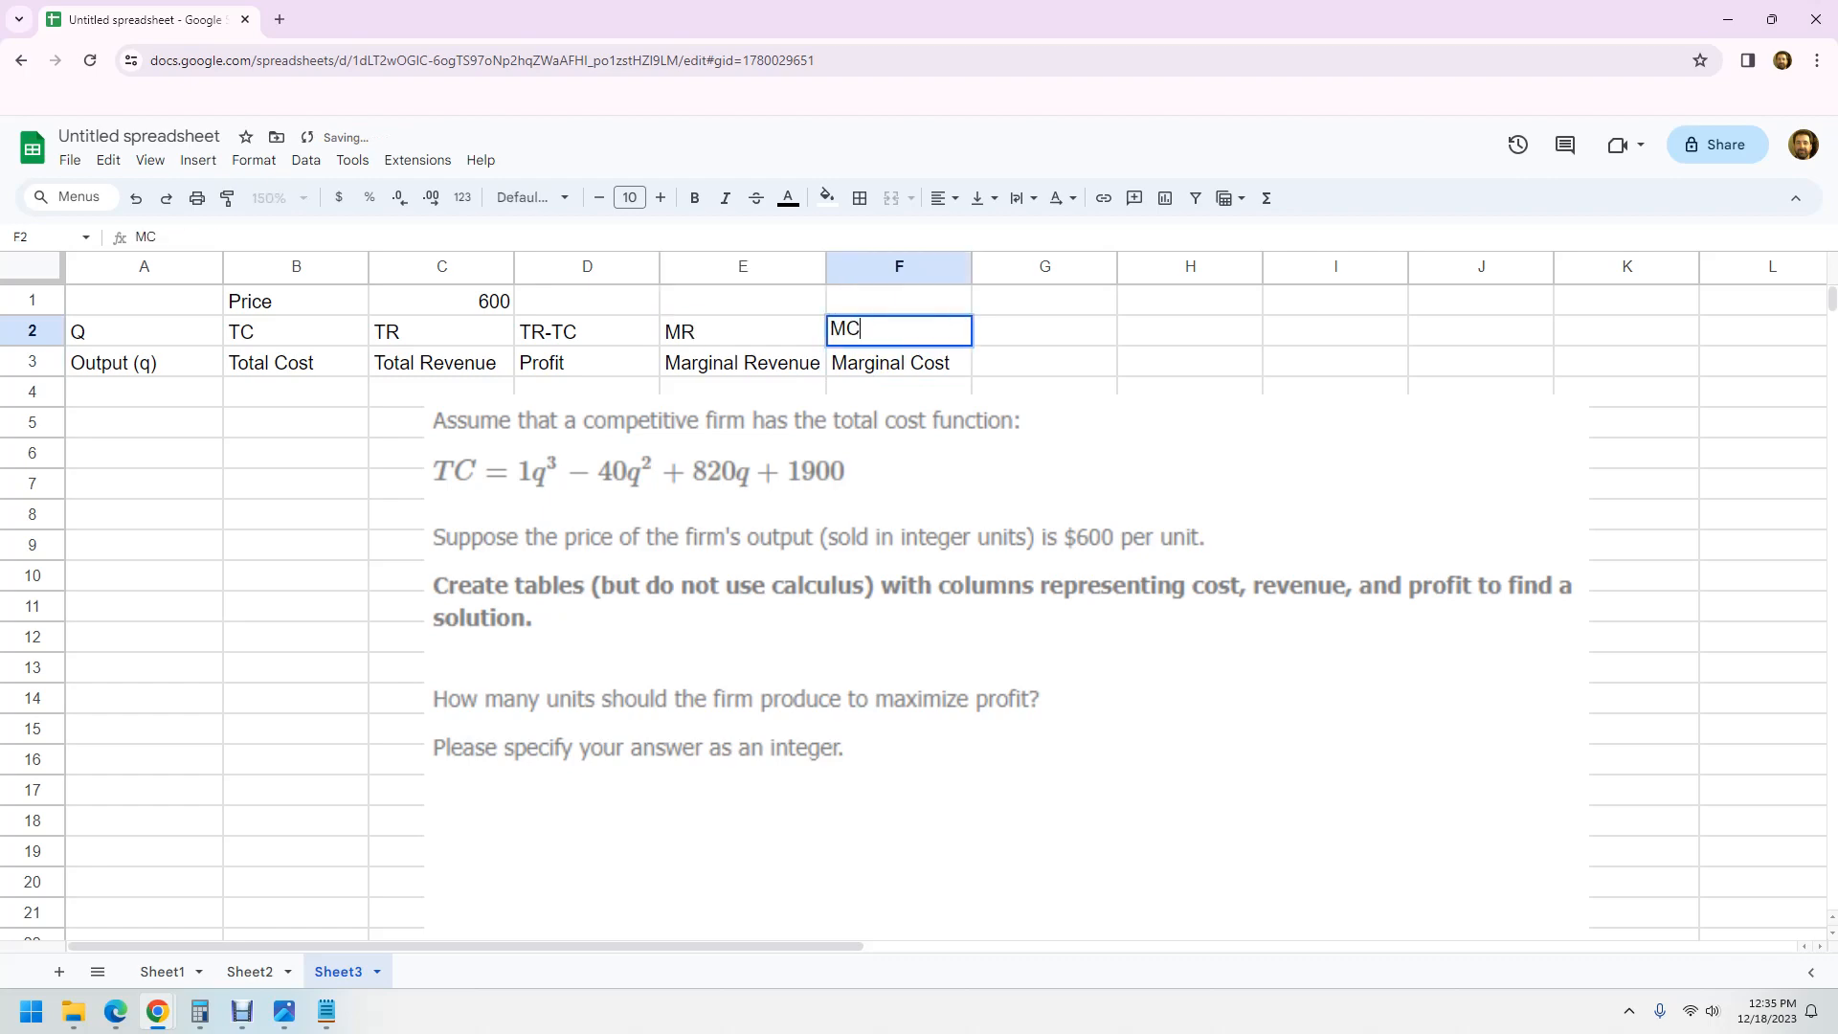
Step: Reposition the problem-statement image just below the heading rows, starting at column C, keeping columns A and B clear
click(1005, 669)
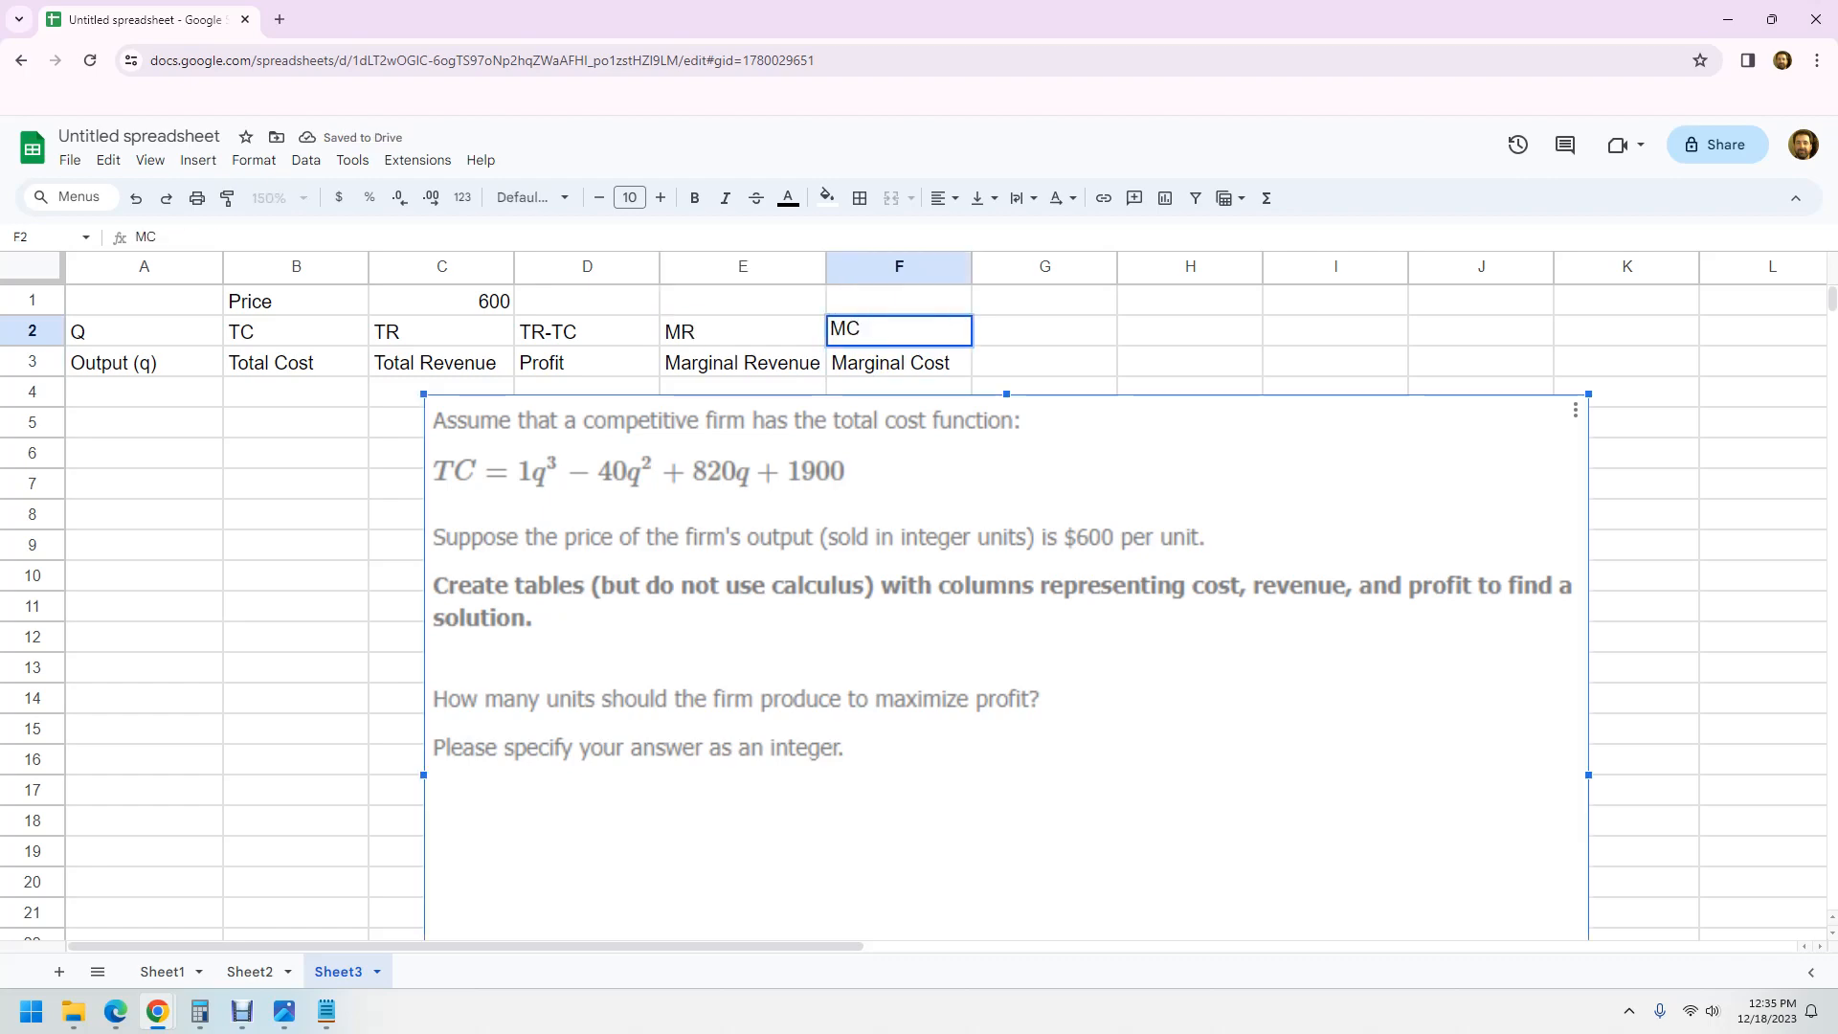
drag(1005, 670, 1241, 656)
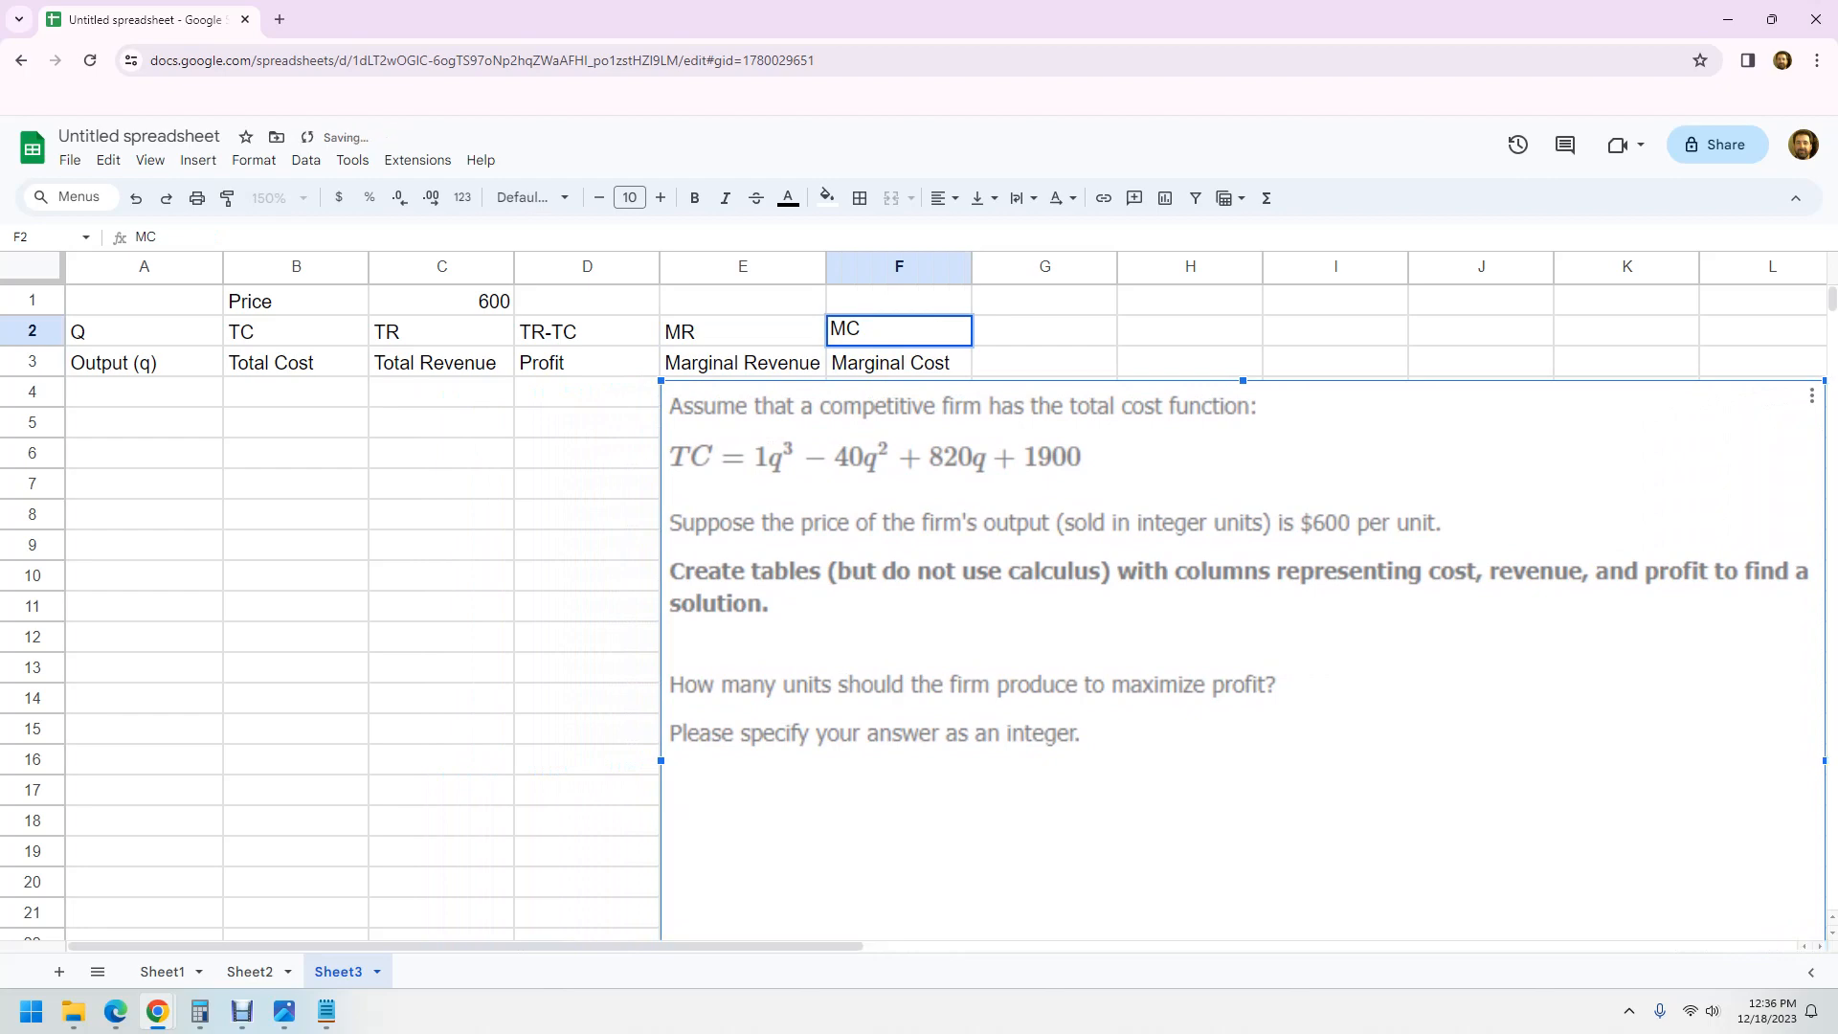
click(586, 422)
drag(862, 593, 579, 594)
click(296, 453)
Step: Fill the output column with the quantities 0, 1, 2, 3, 4 and 5 in A4 through A9
click(145, 393)
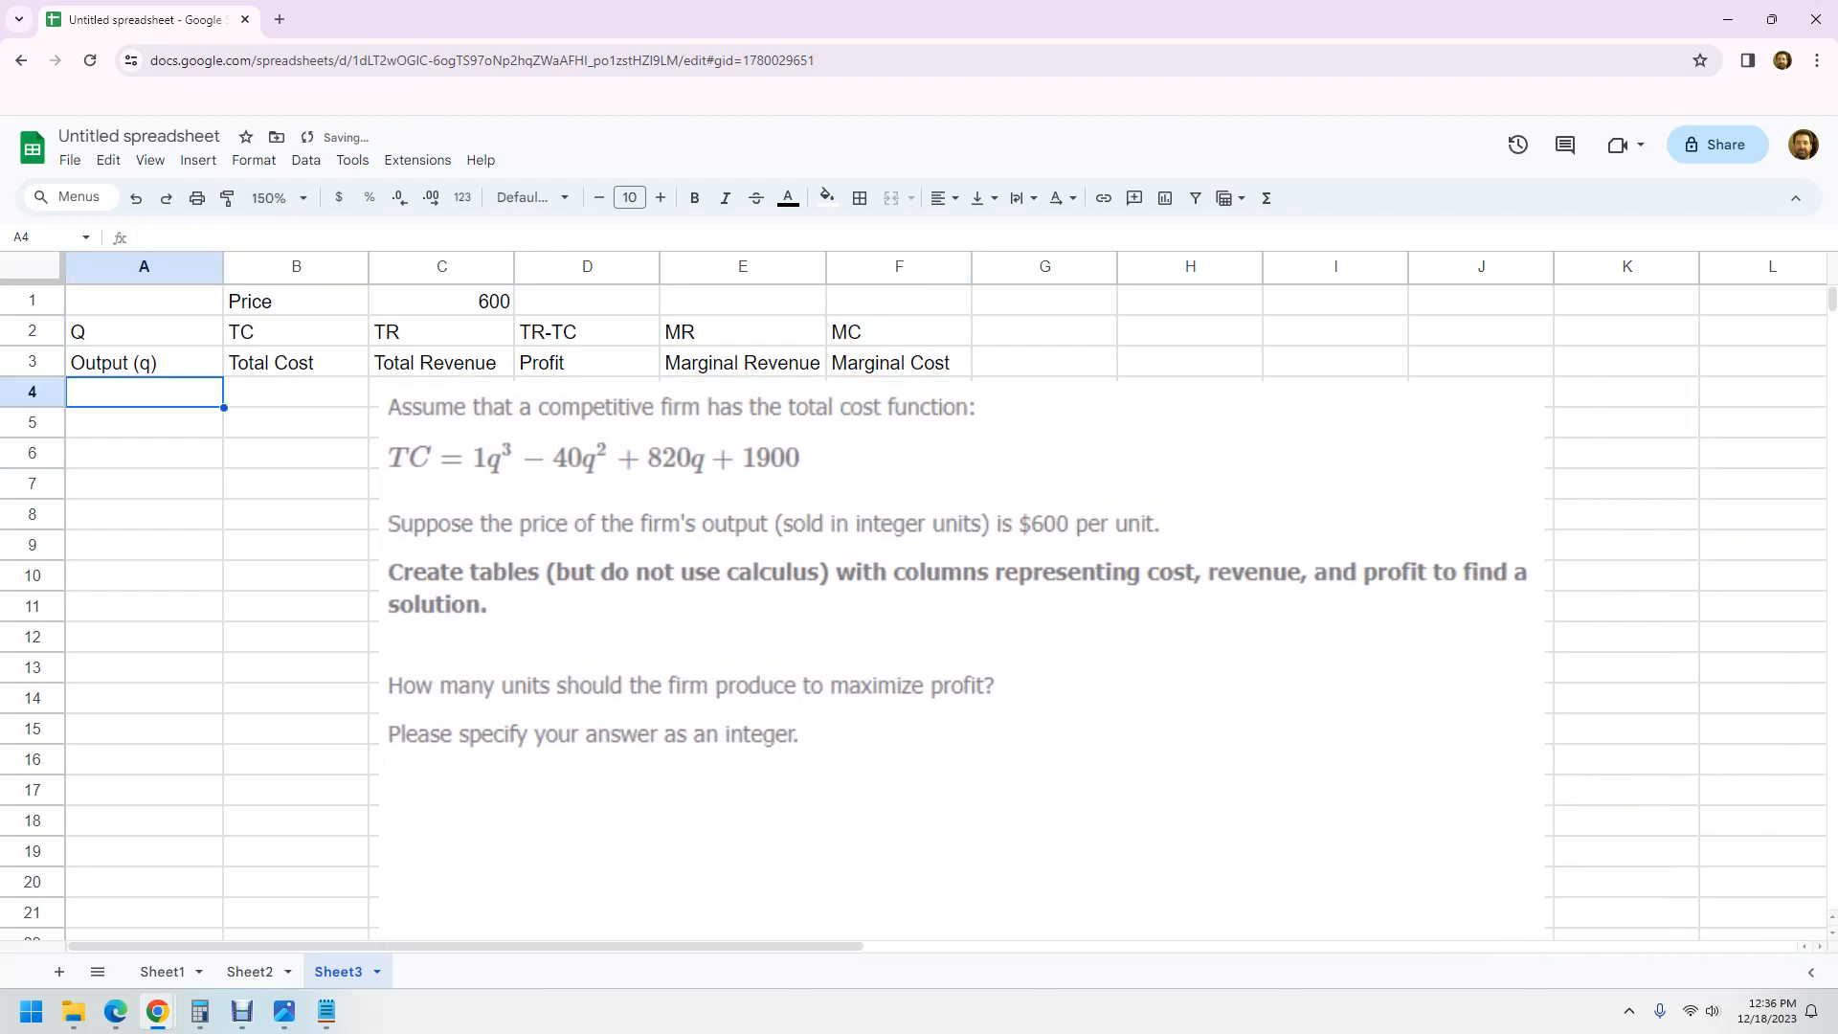
text(0)
key(Return)
text(1)
key(Return)
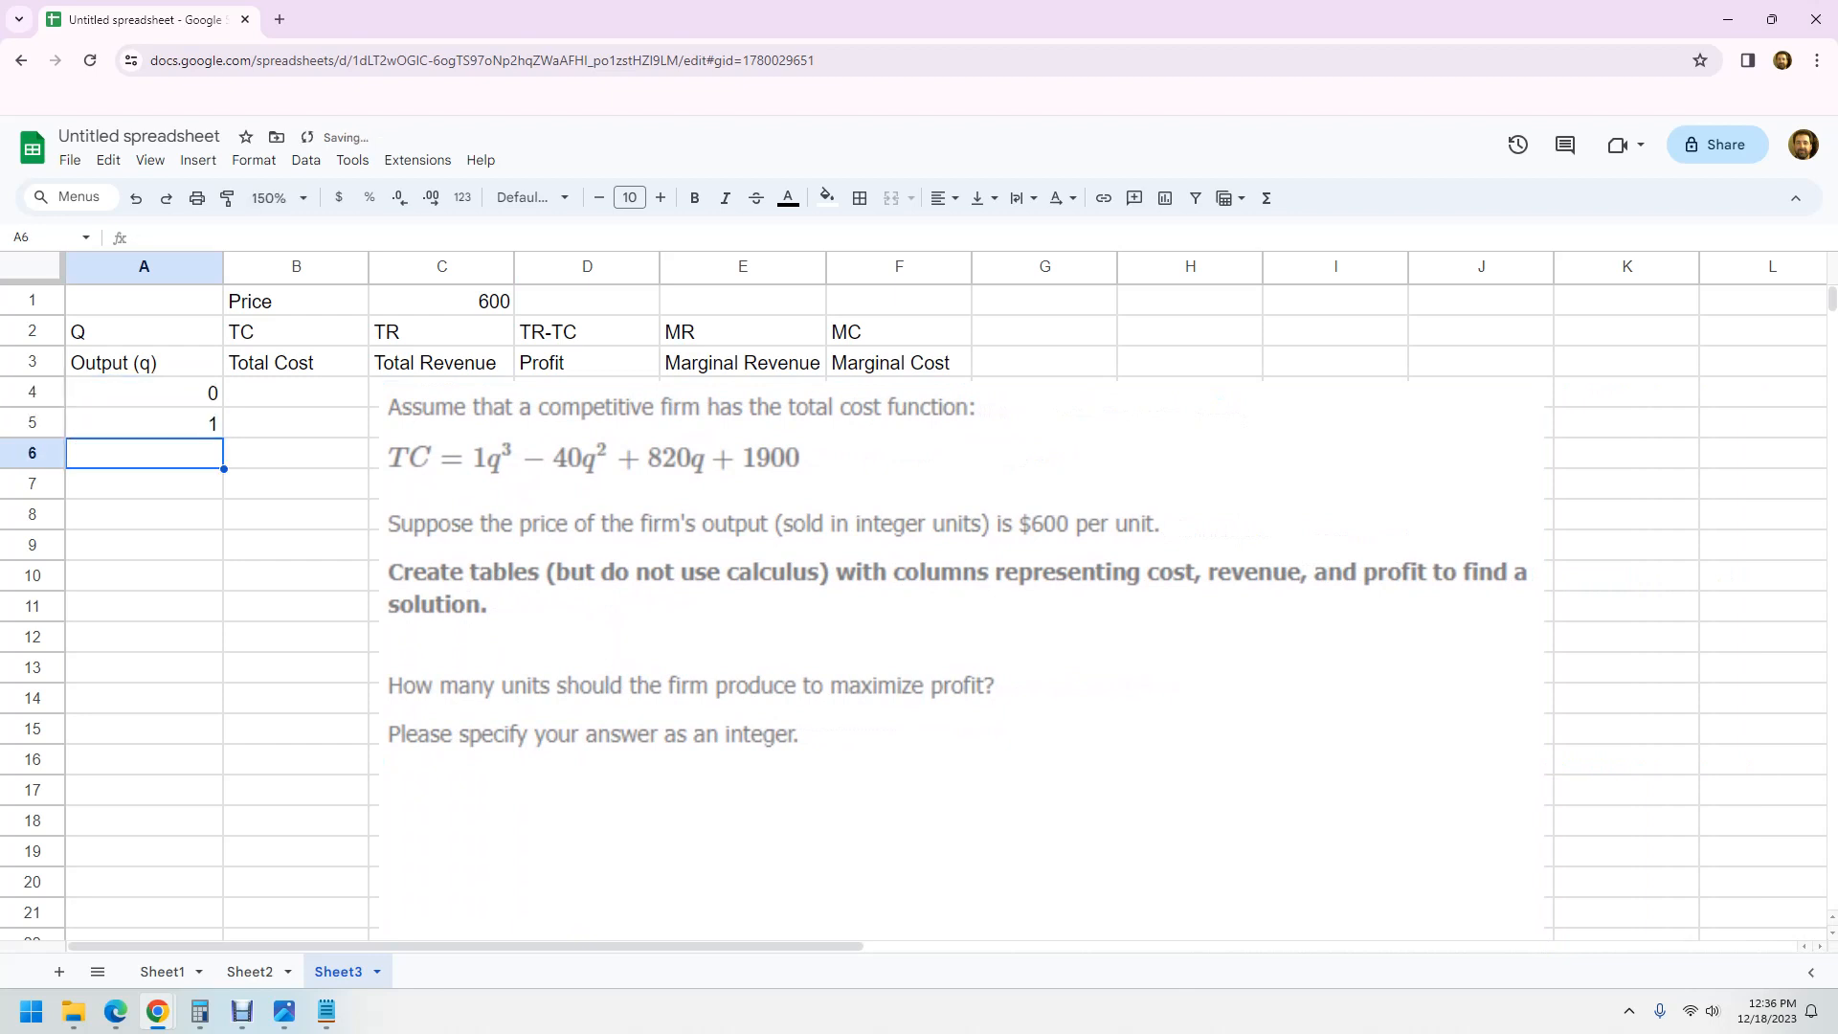
text(2)
key(Return)
text(3)
key(Return)
text(4)
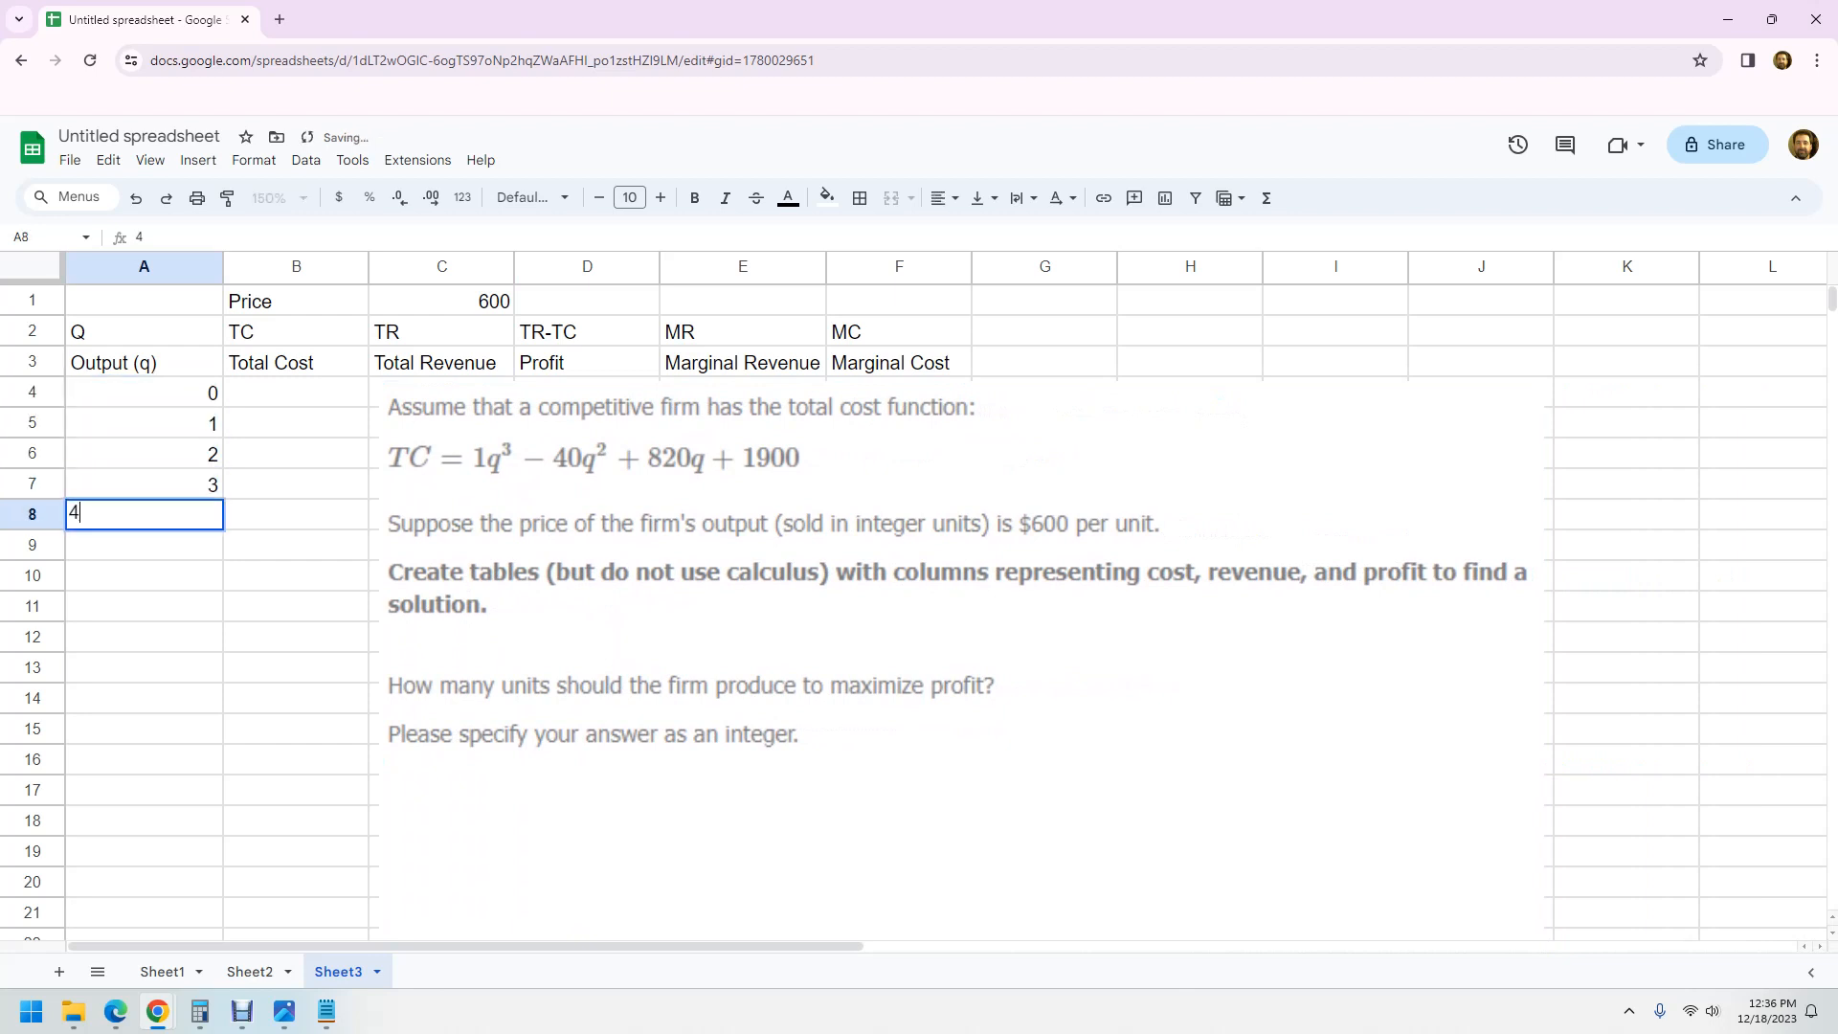
key(Return)
text(5)
key(Return)
key(Up)
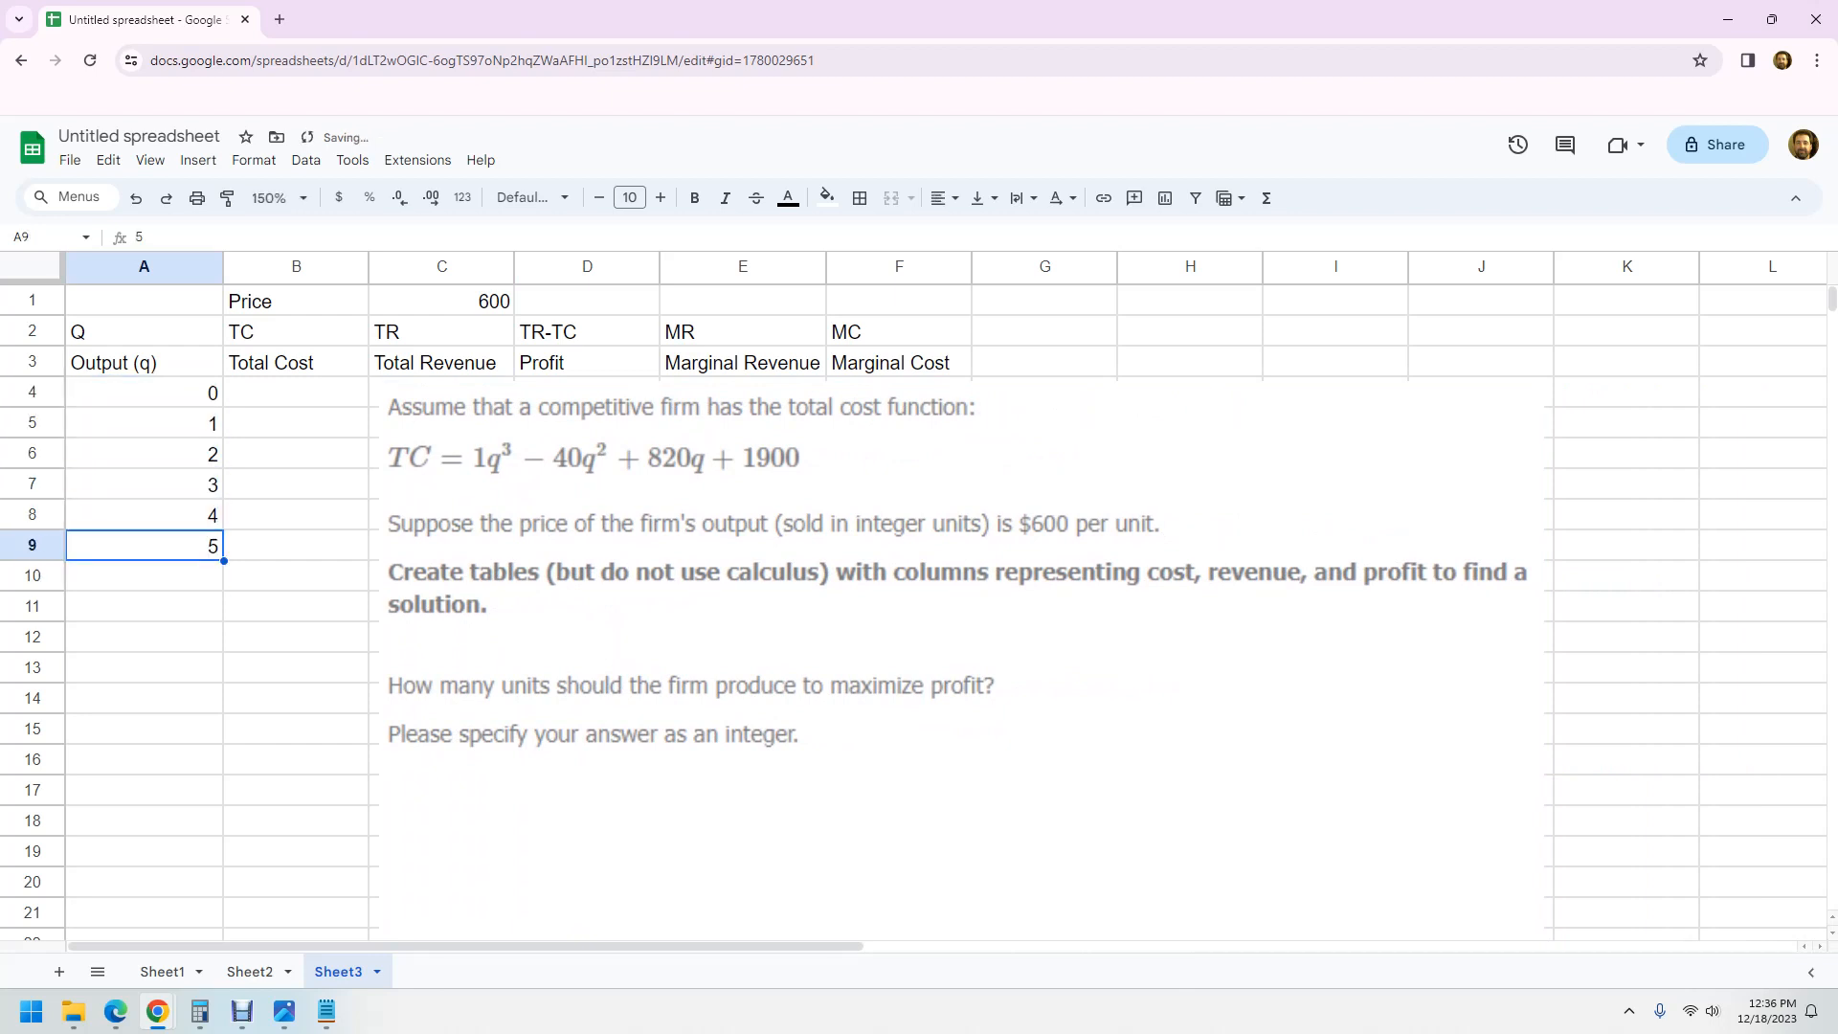
Step: Enter the total cost formula =(A5^3)-(40*A5^2)+(820*A5)+1900 in B5 and autofill it down through B9
click(296, 392)
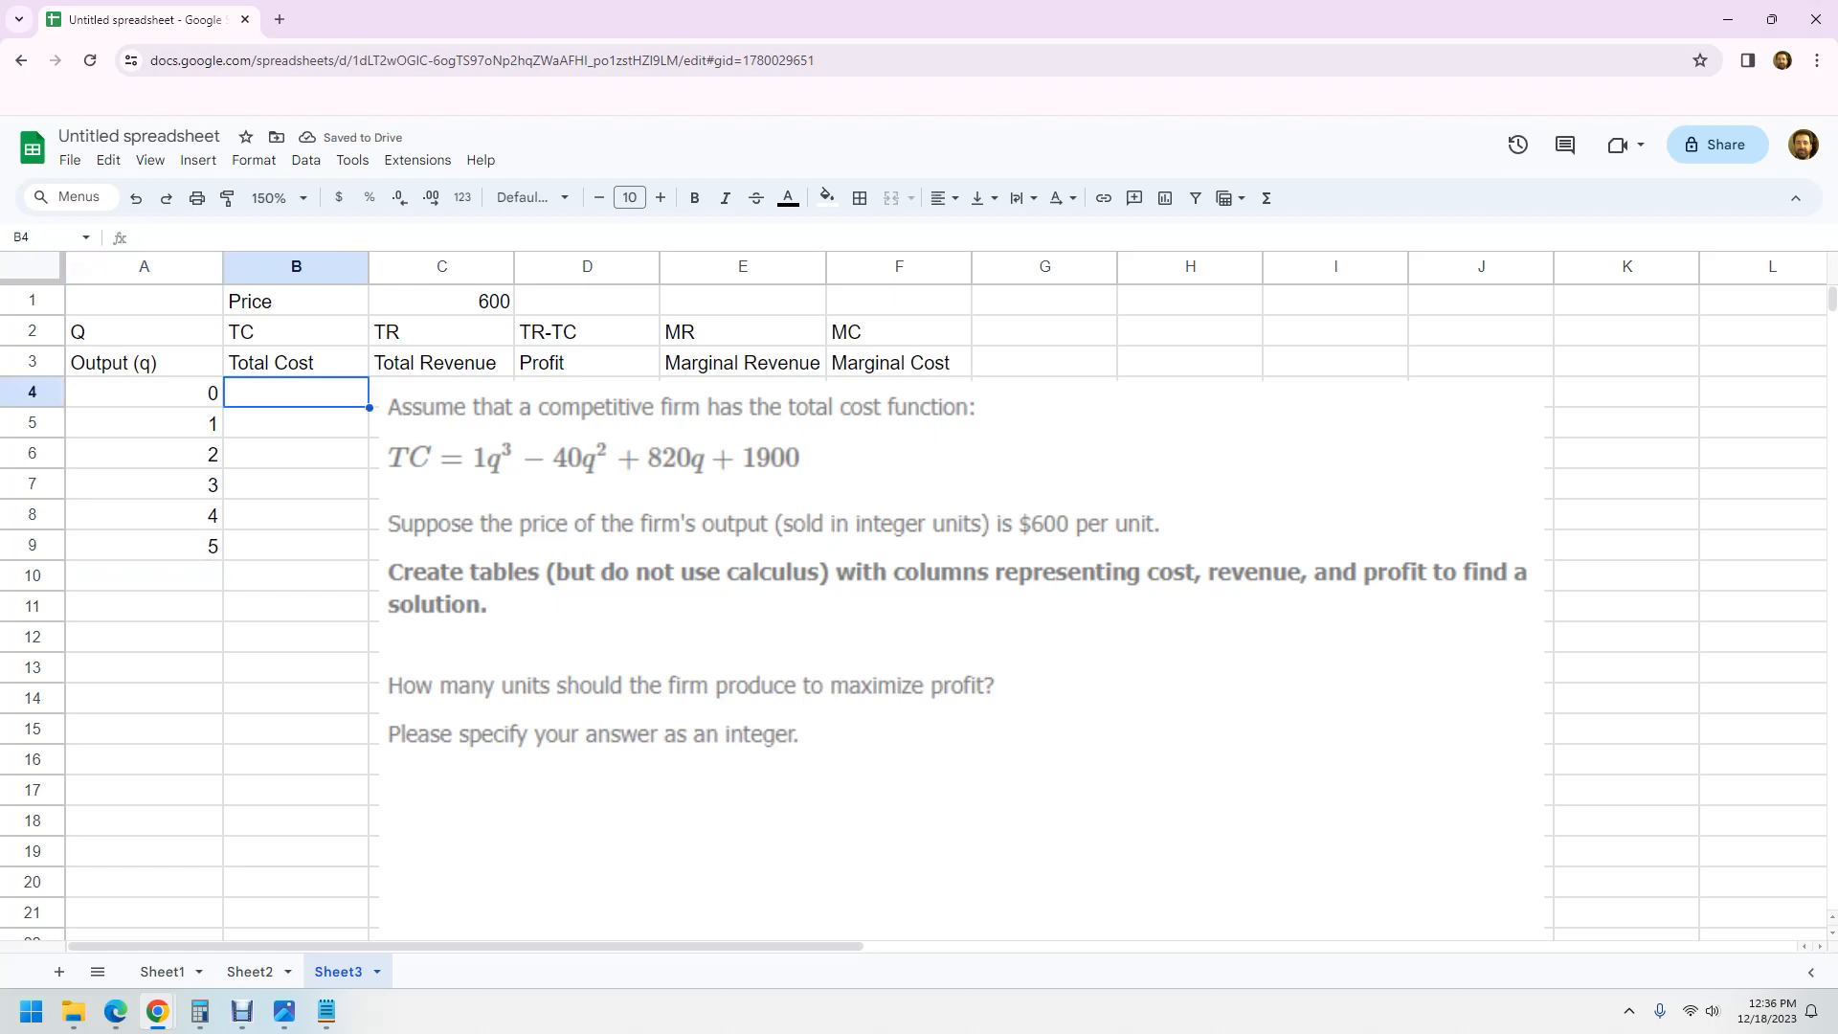
key(Down)
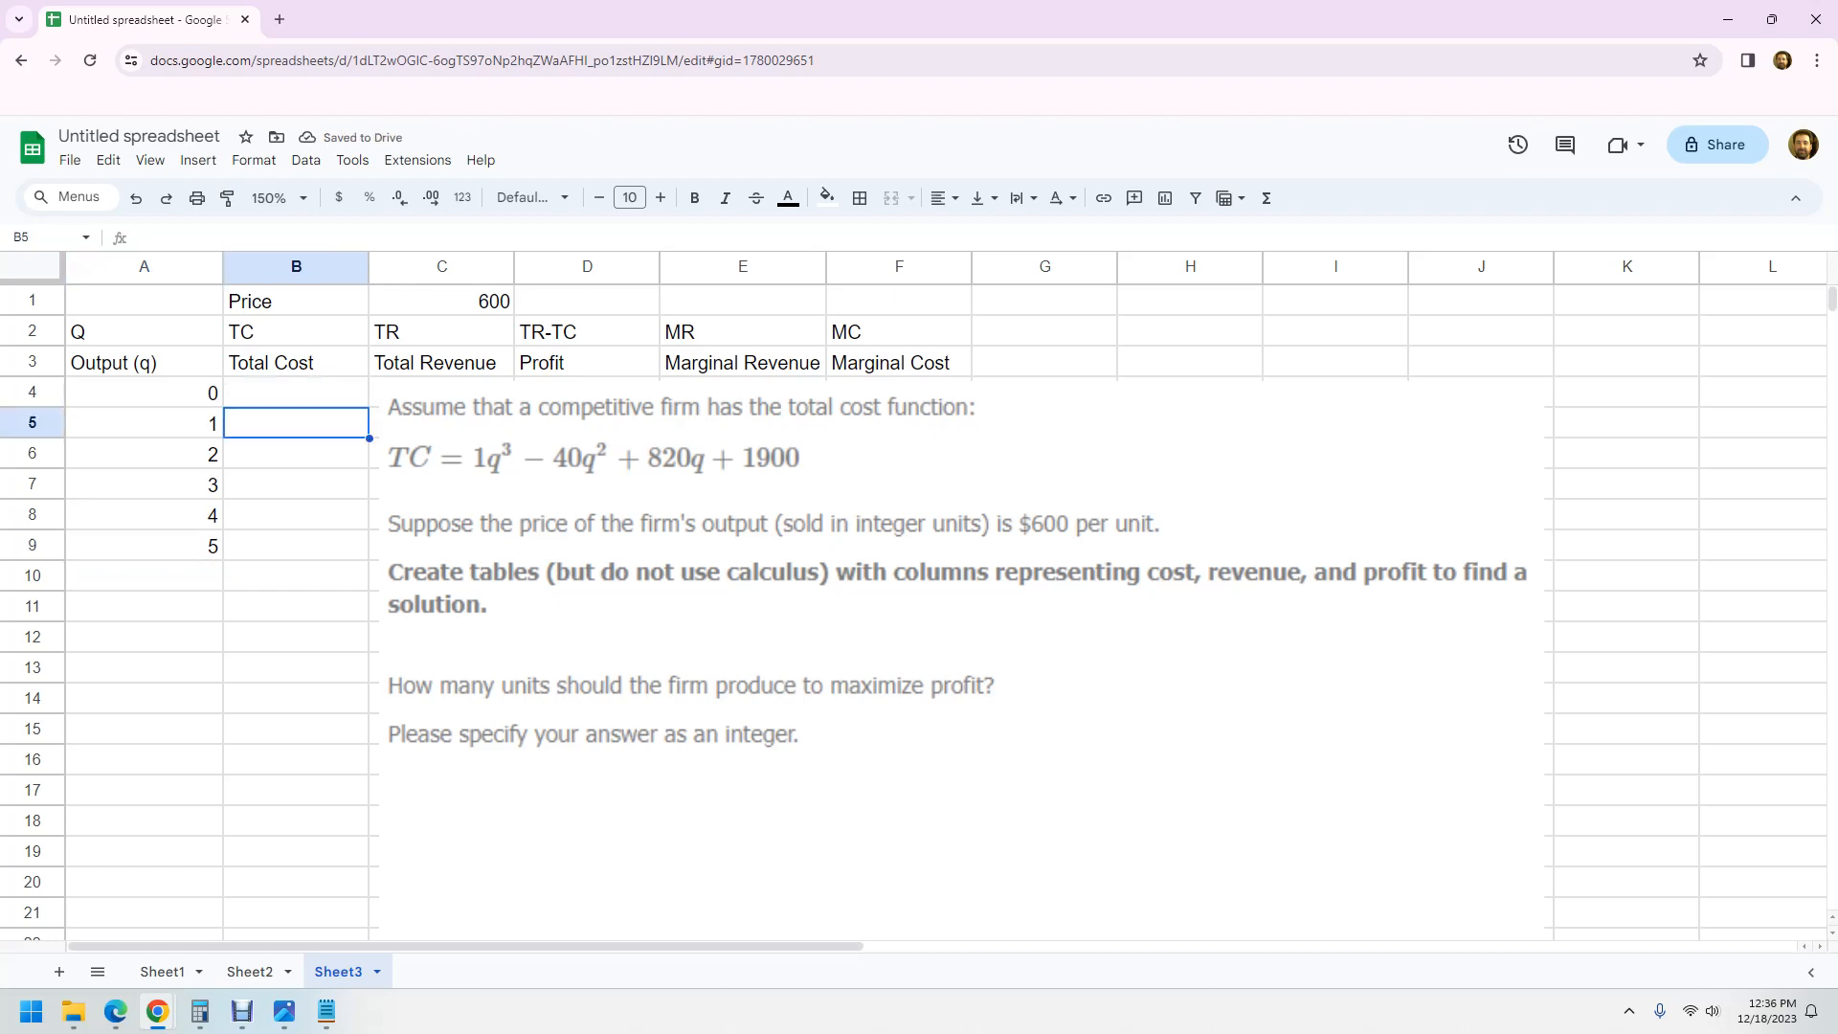
text(=)
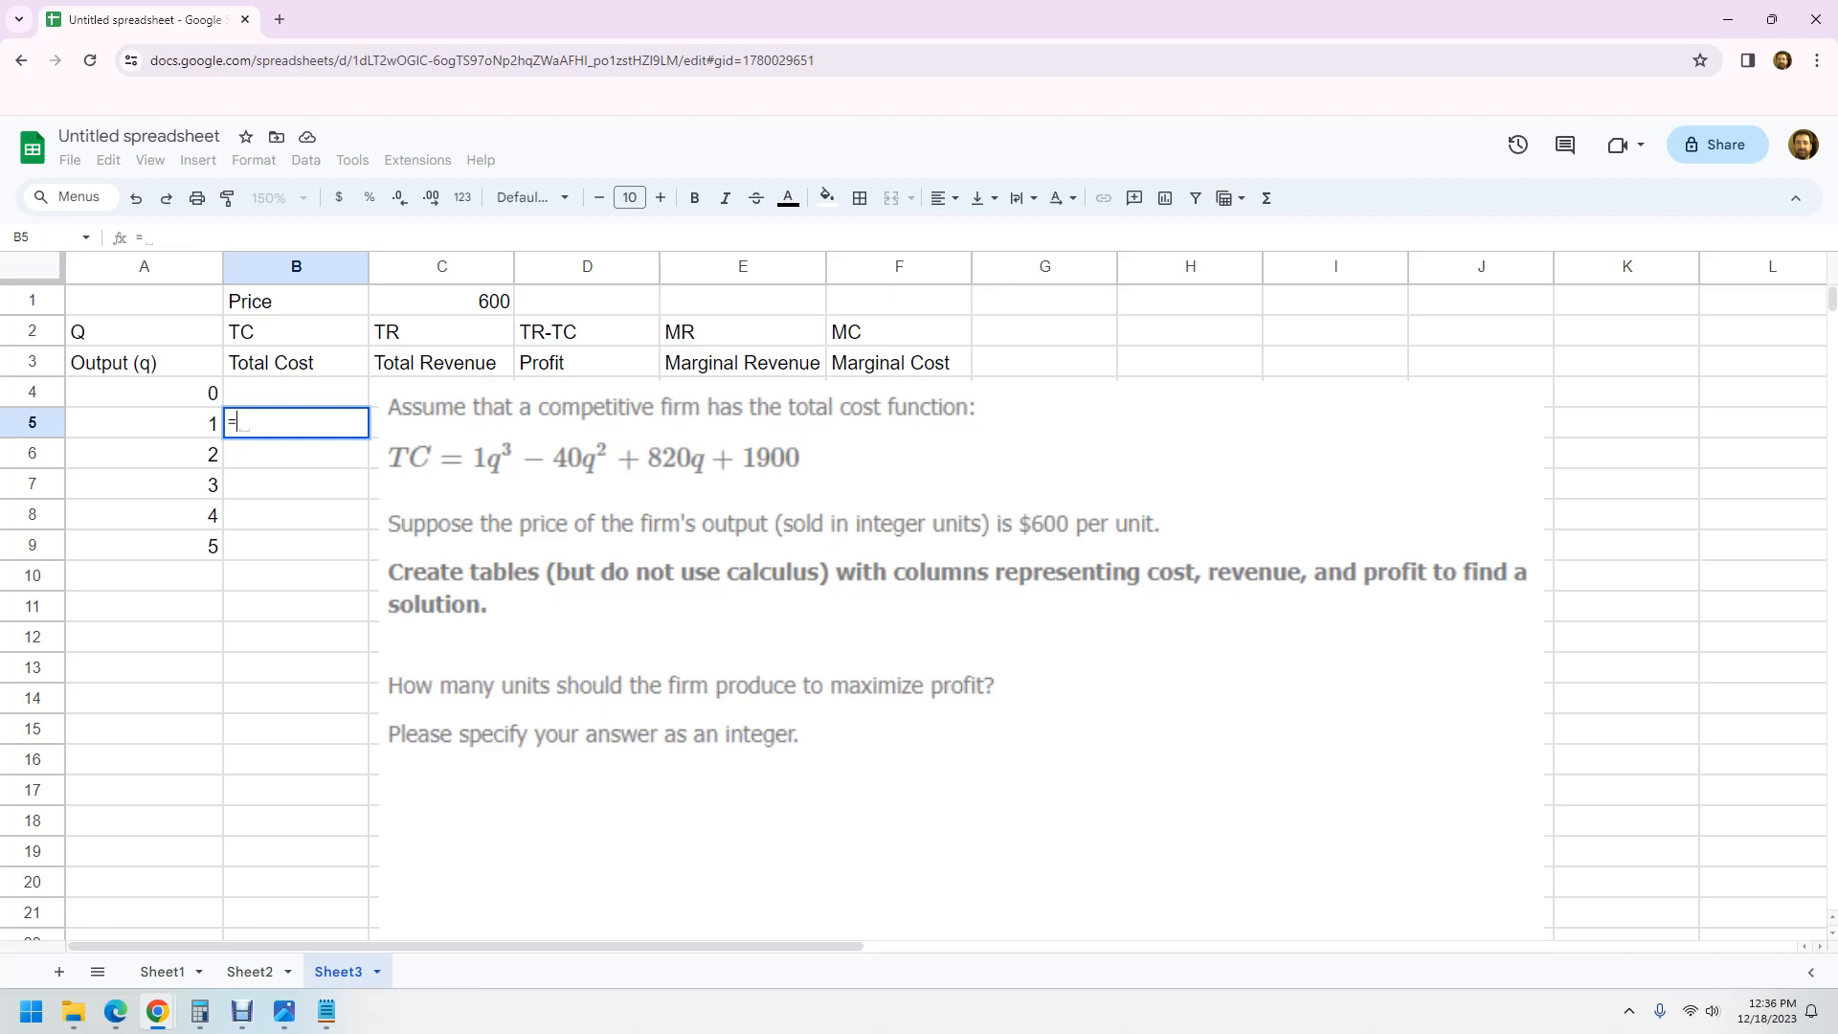
text(()
key(Left)
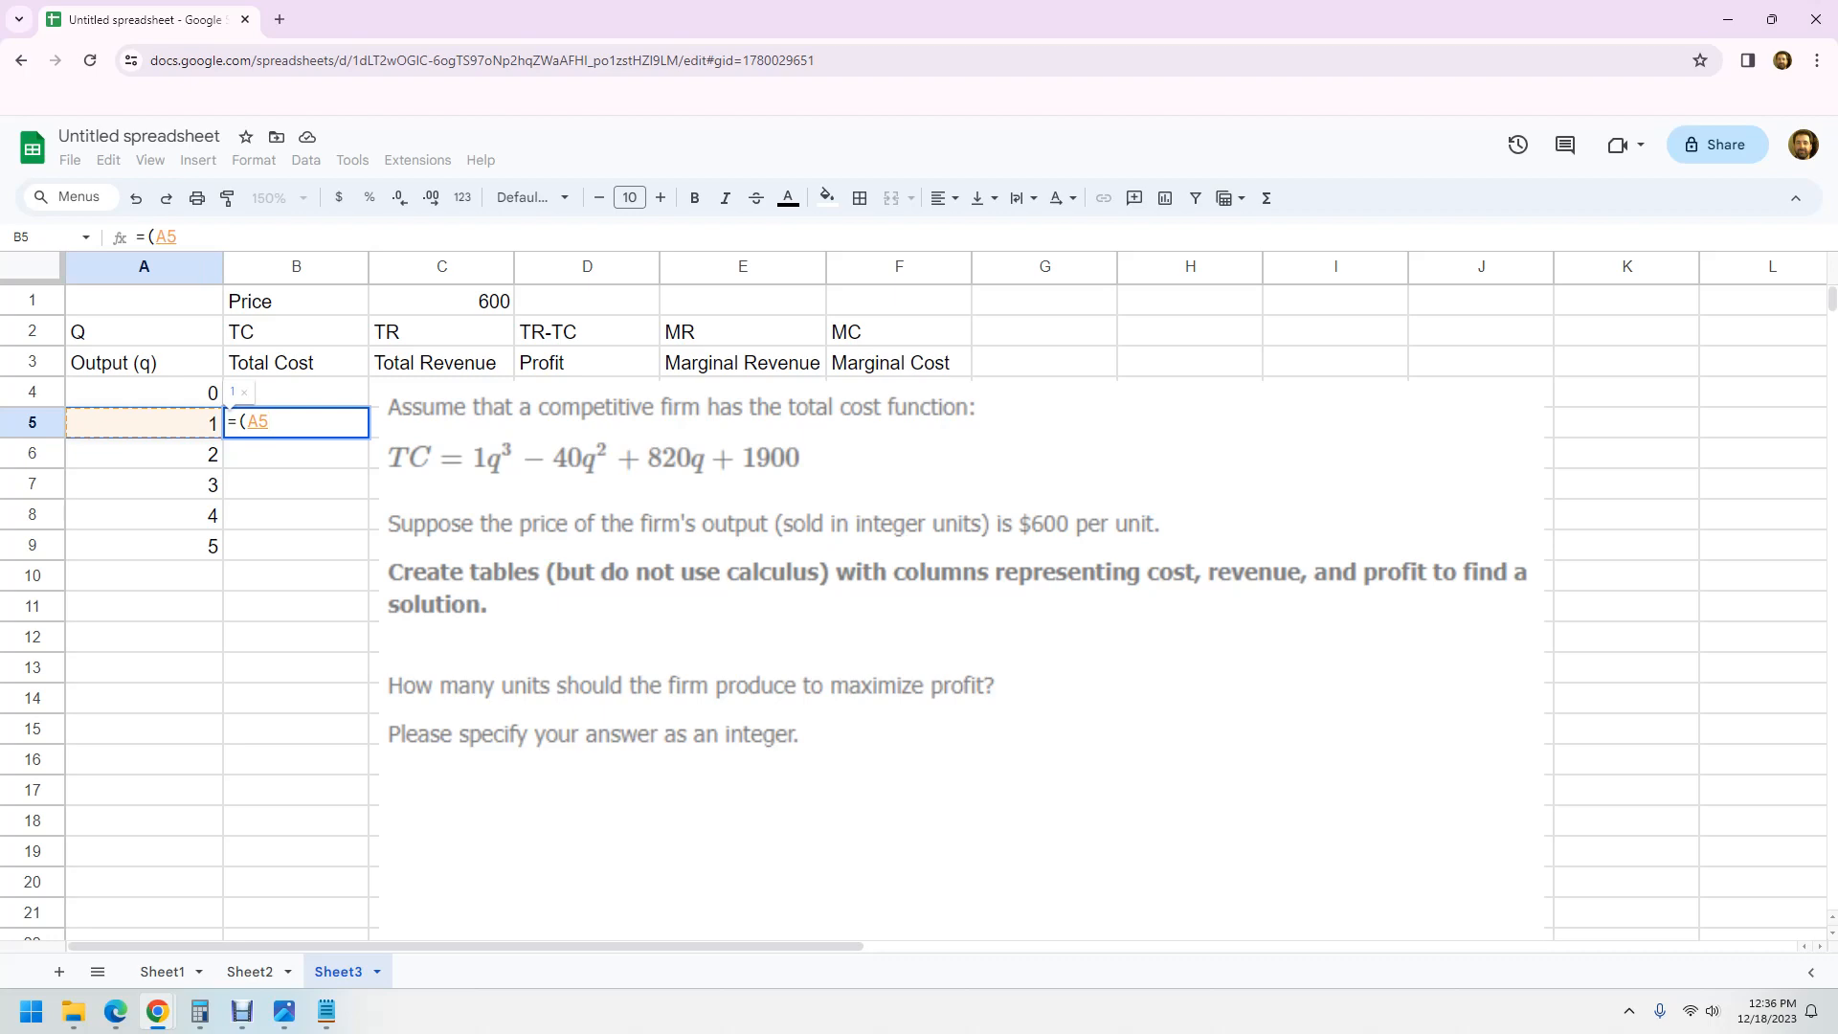
text(^)
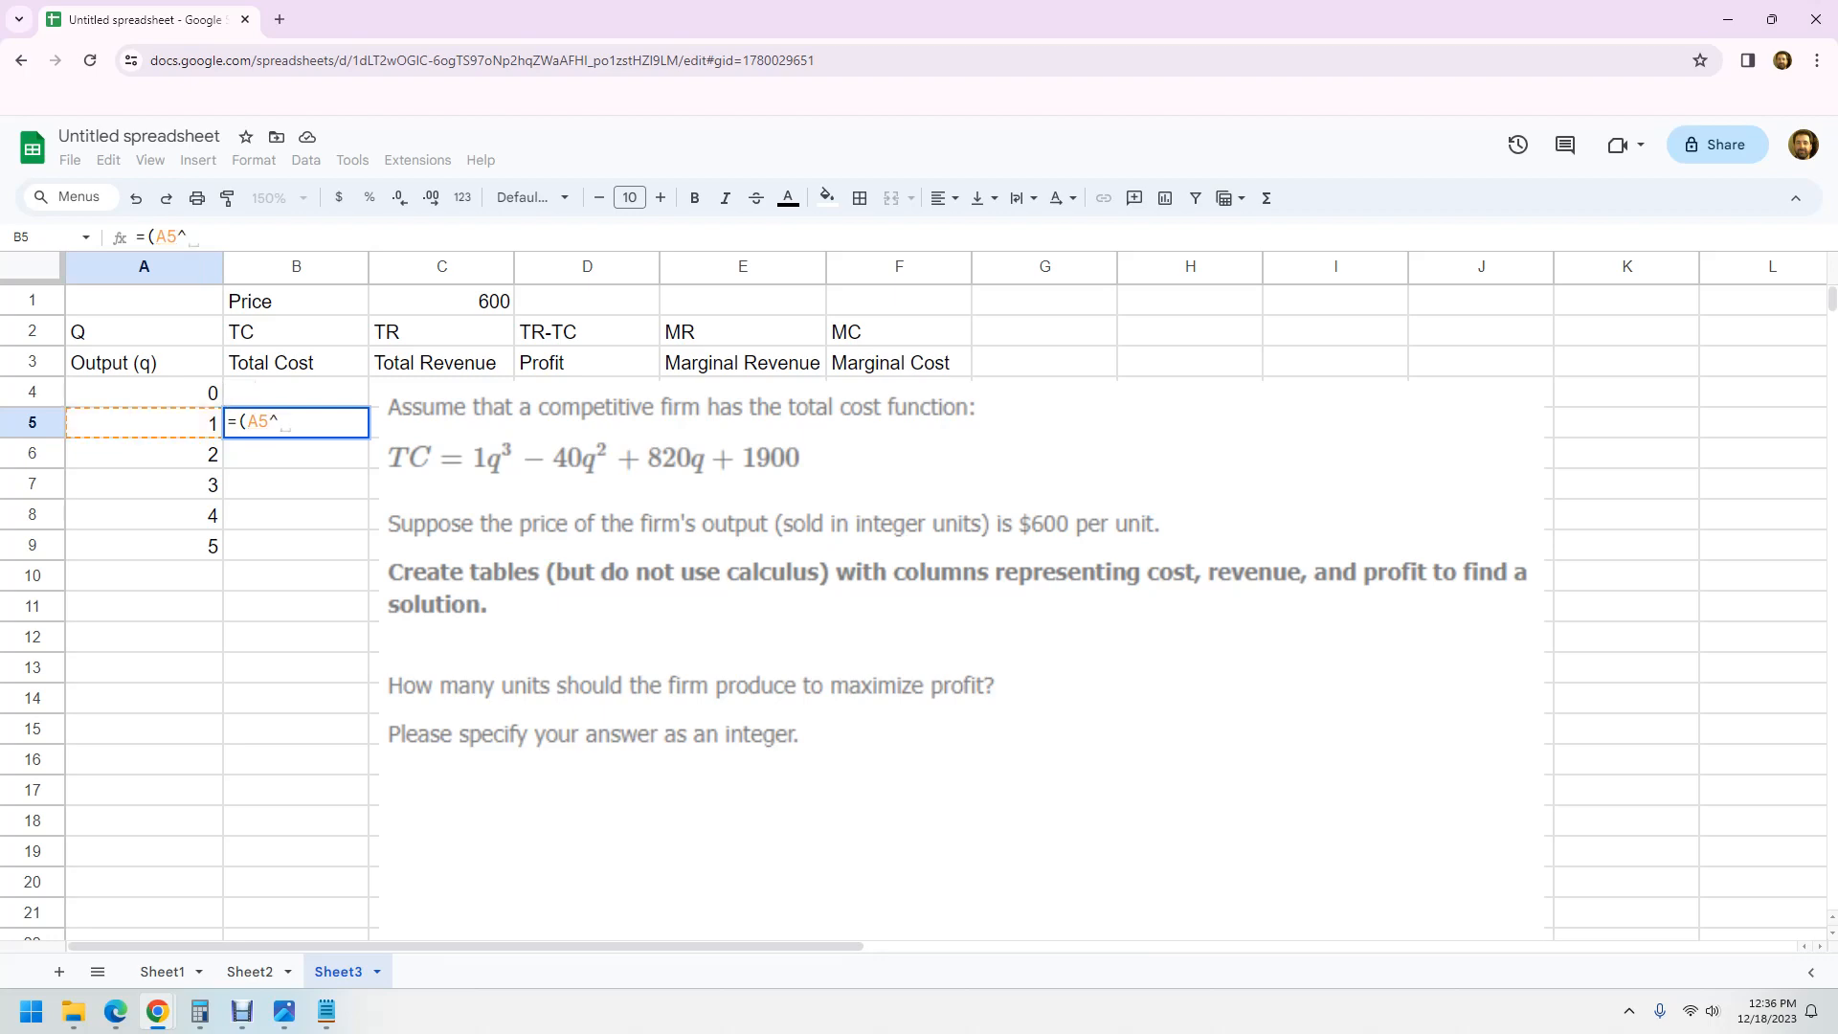
text(3)
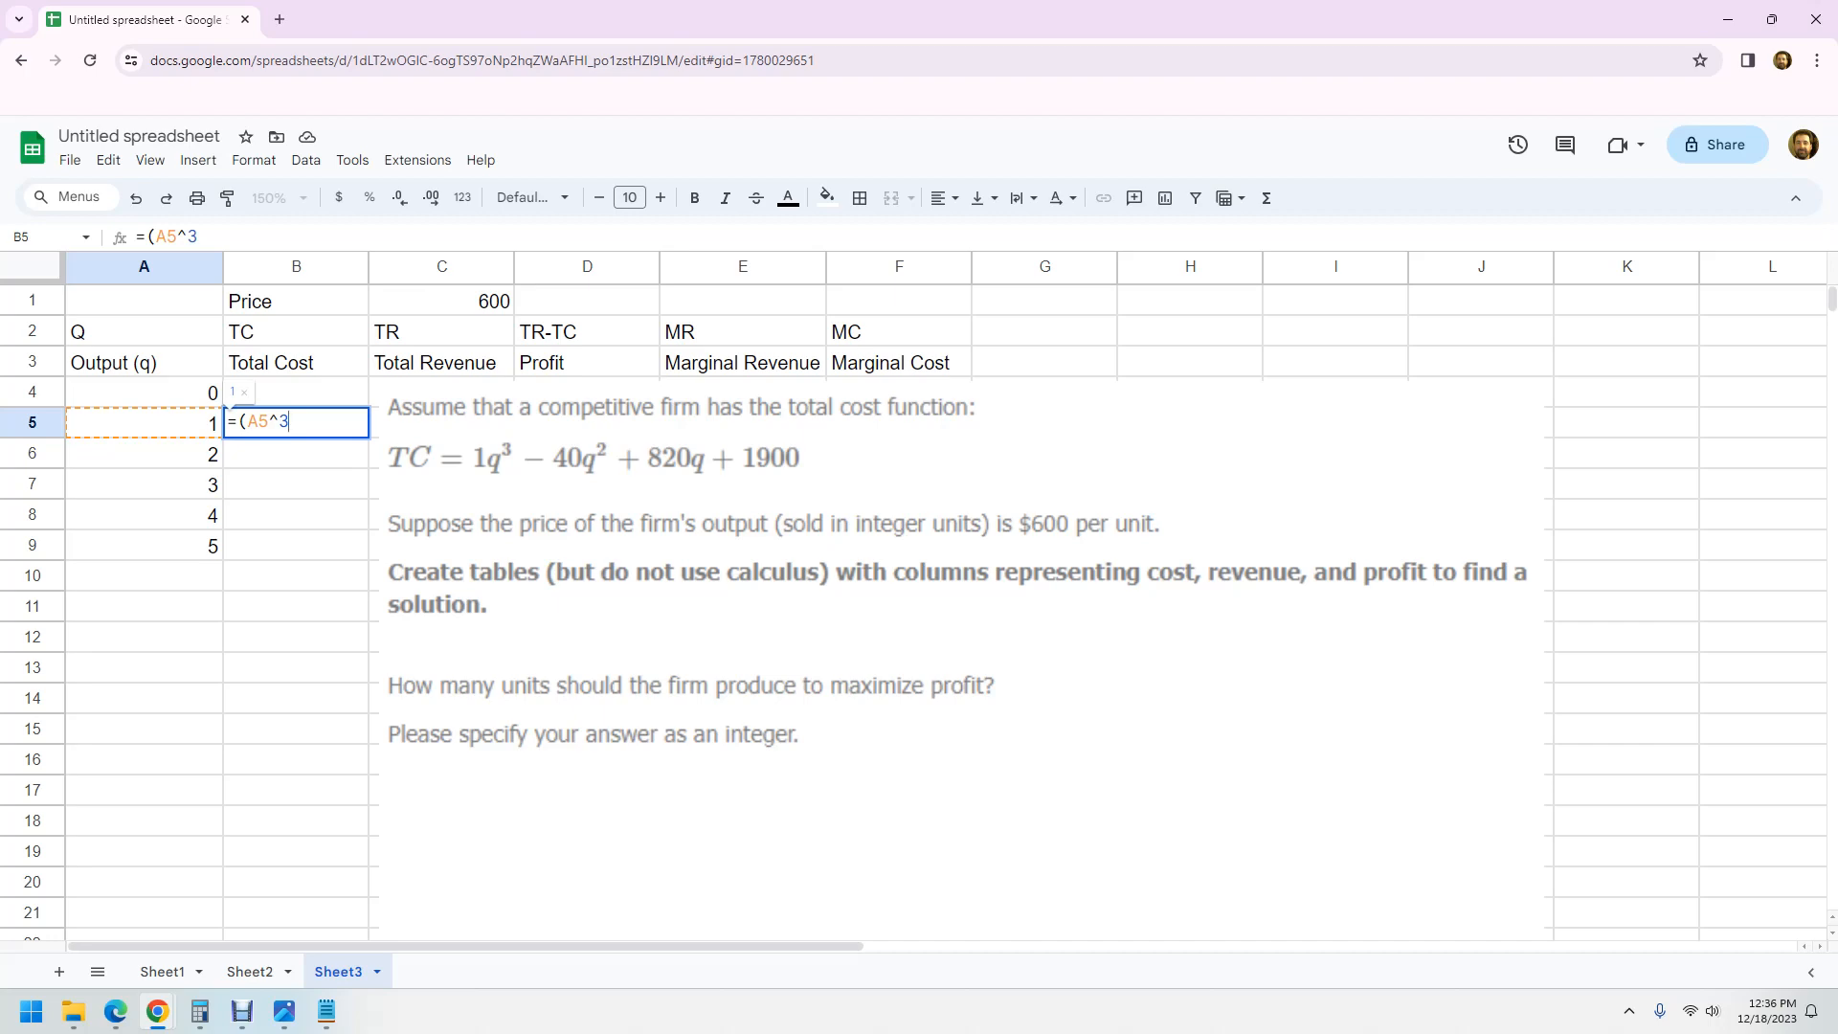
text())
text(-)
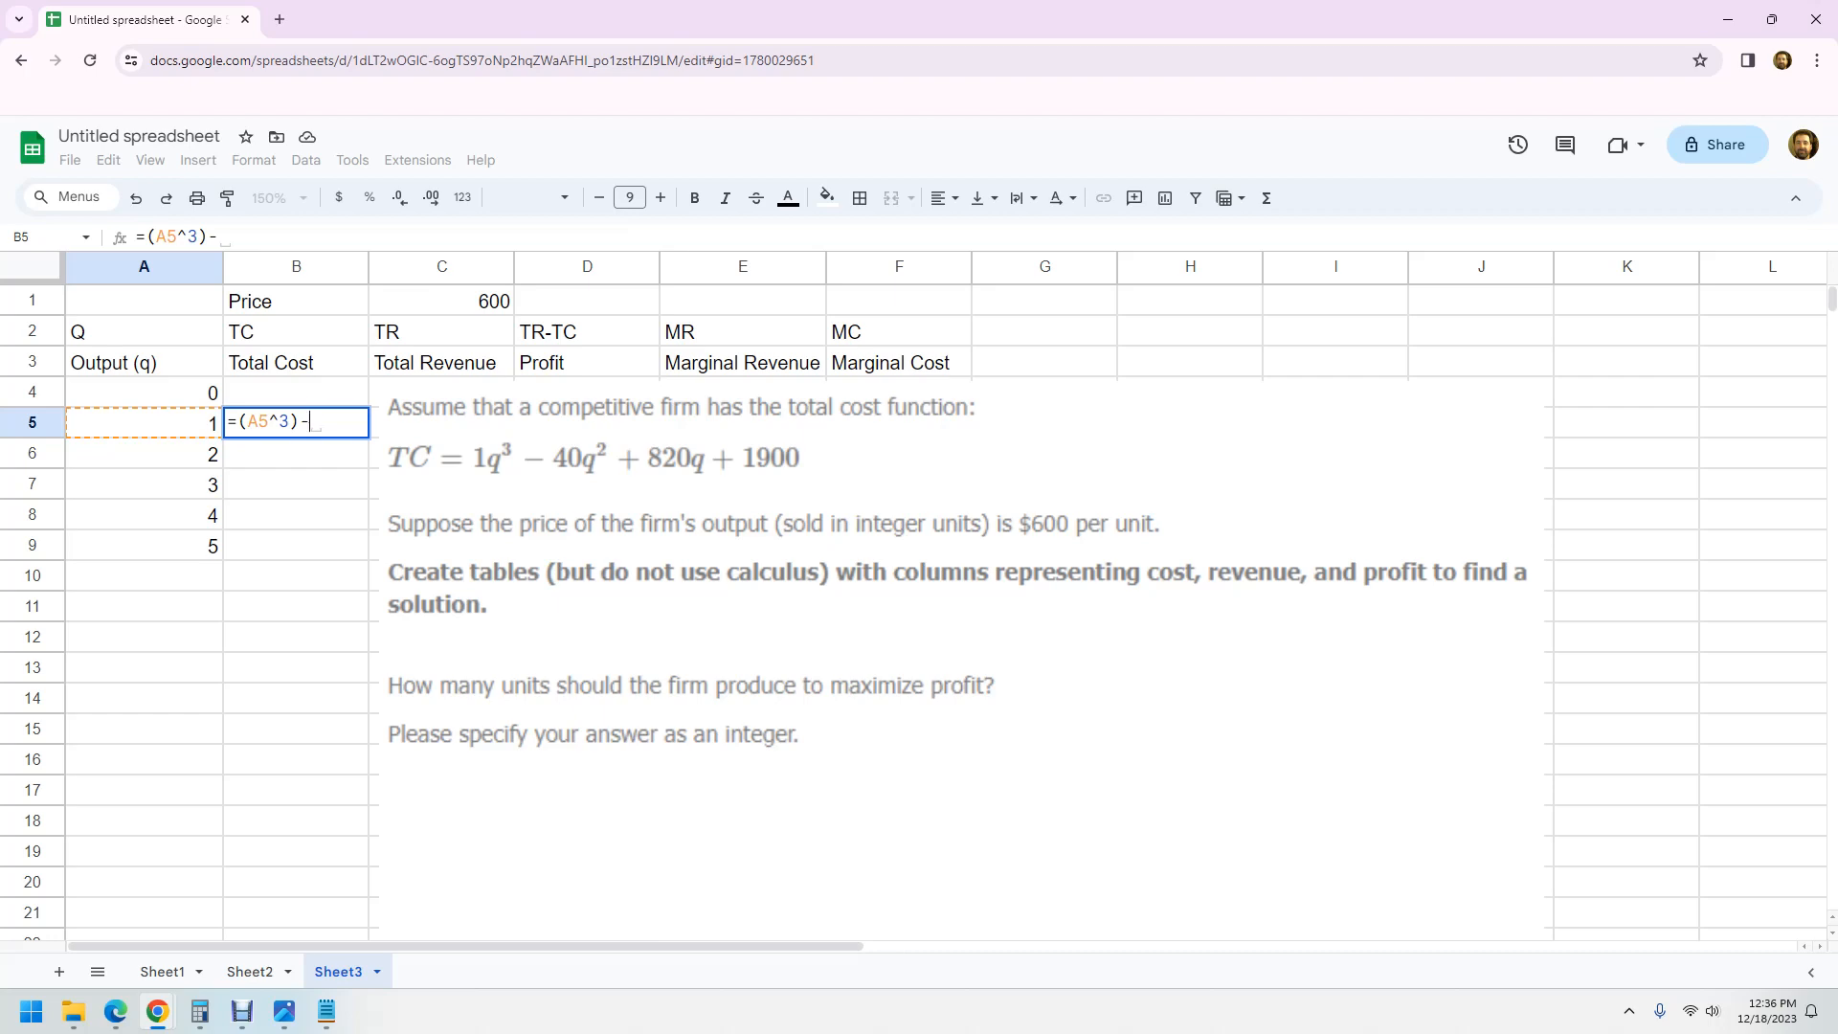
text((40)
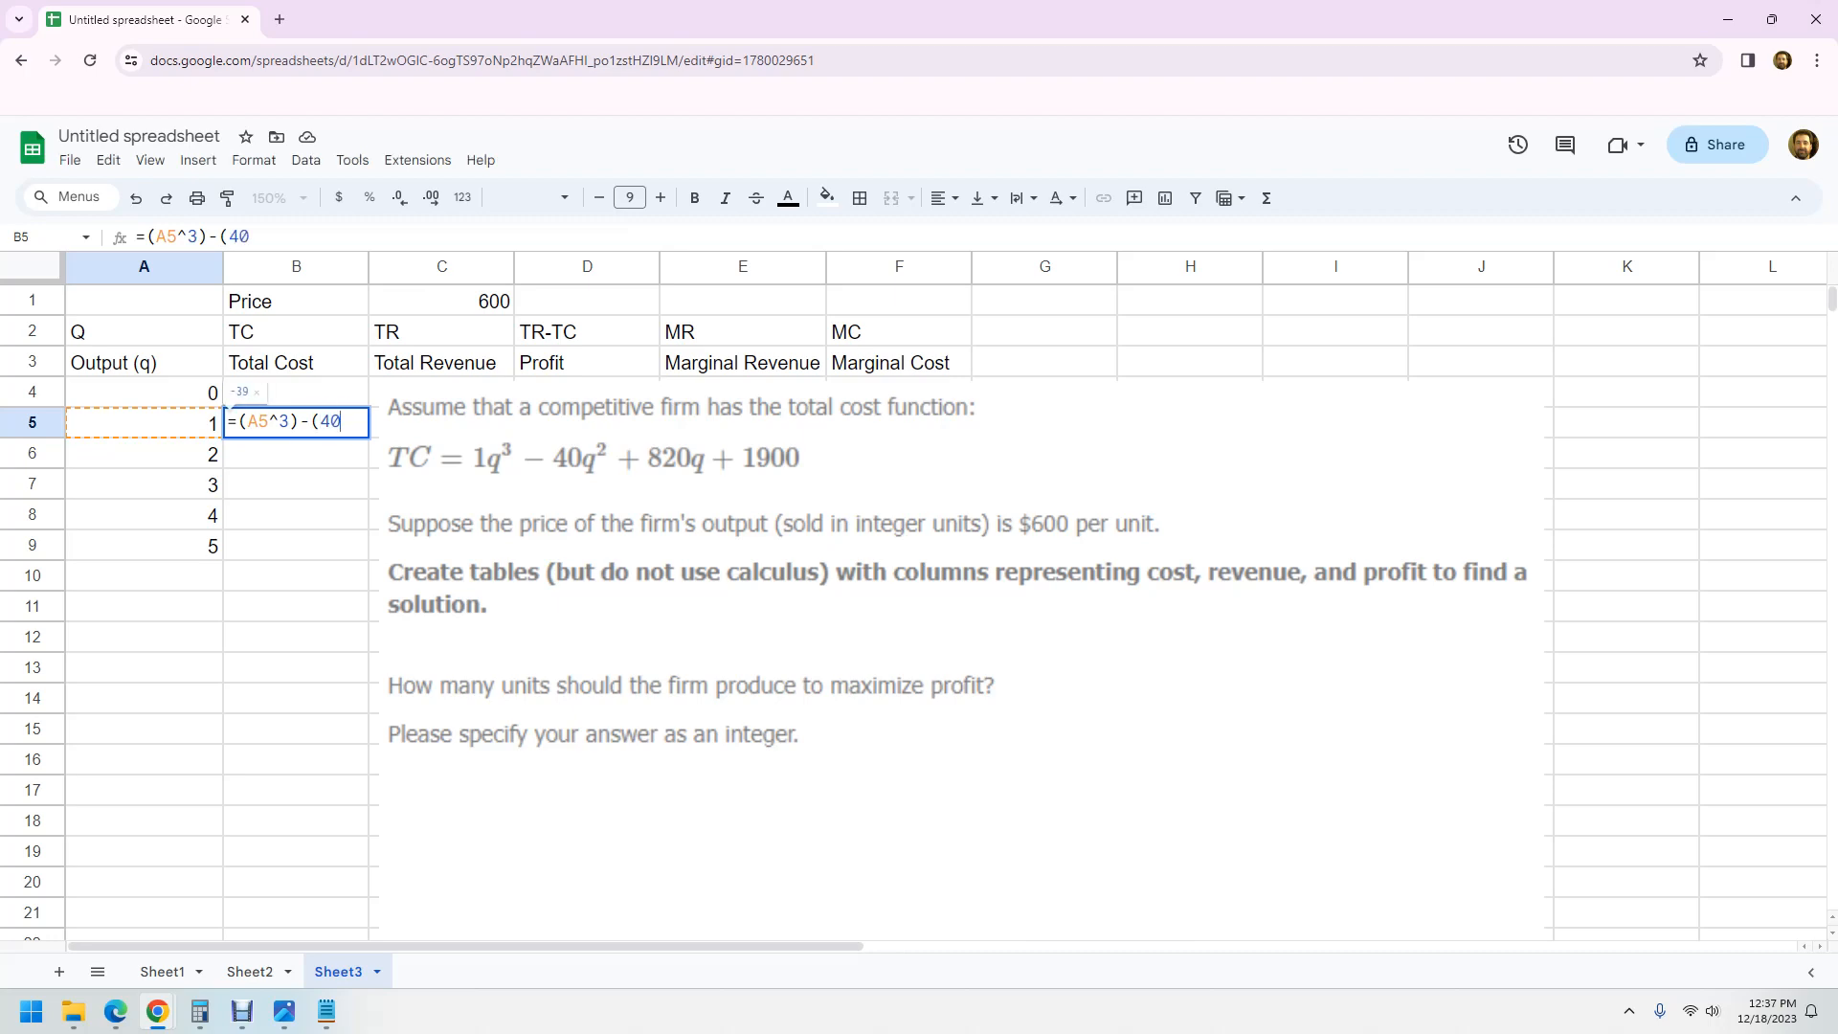
text(*A5)
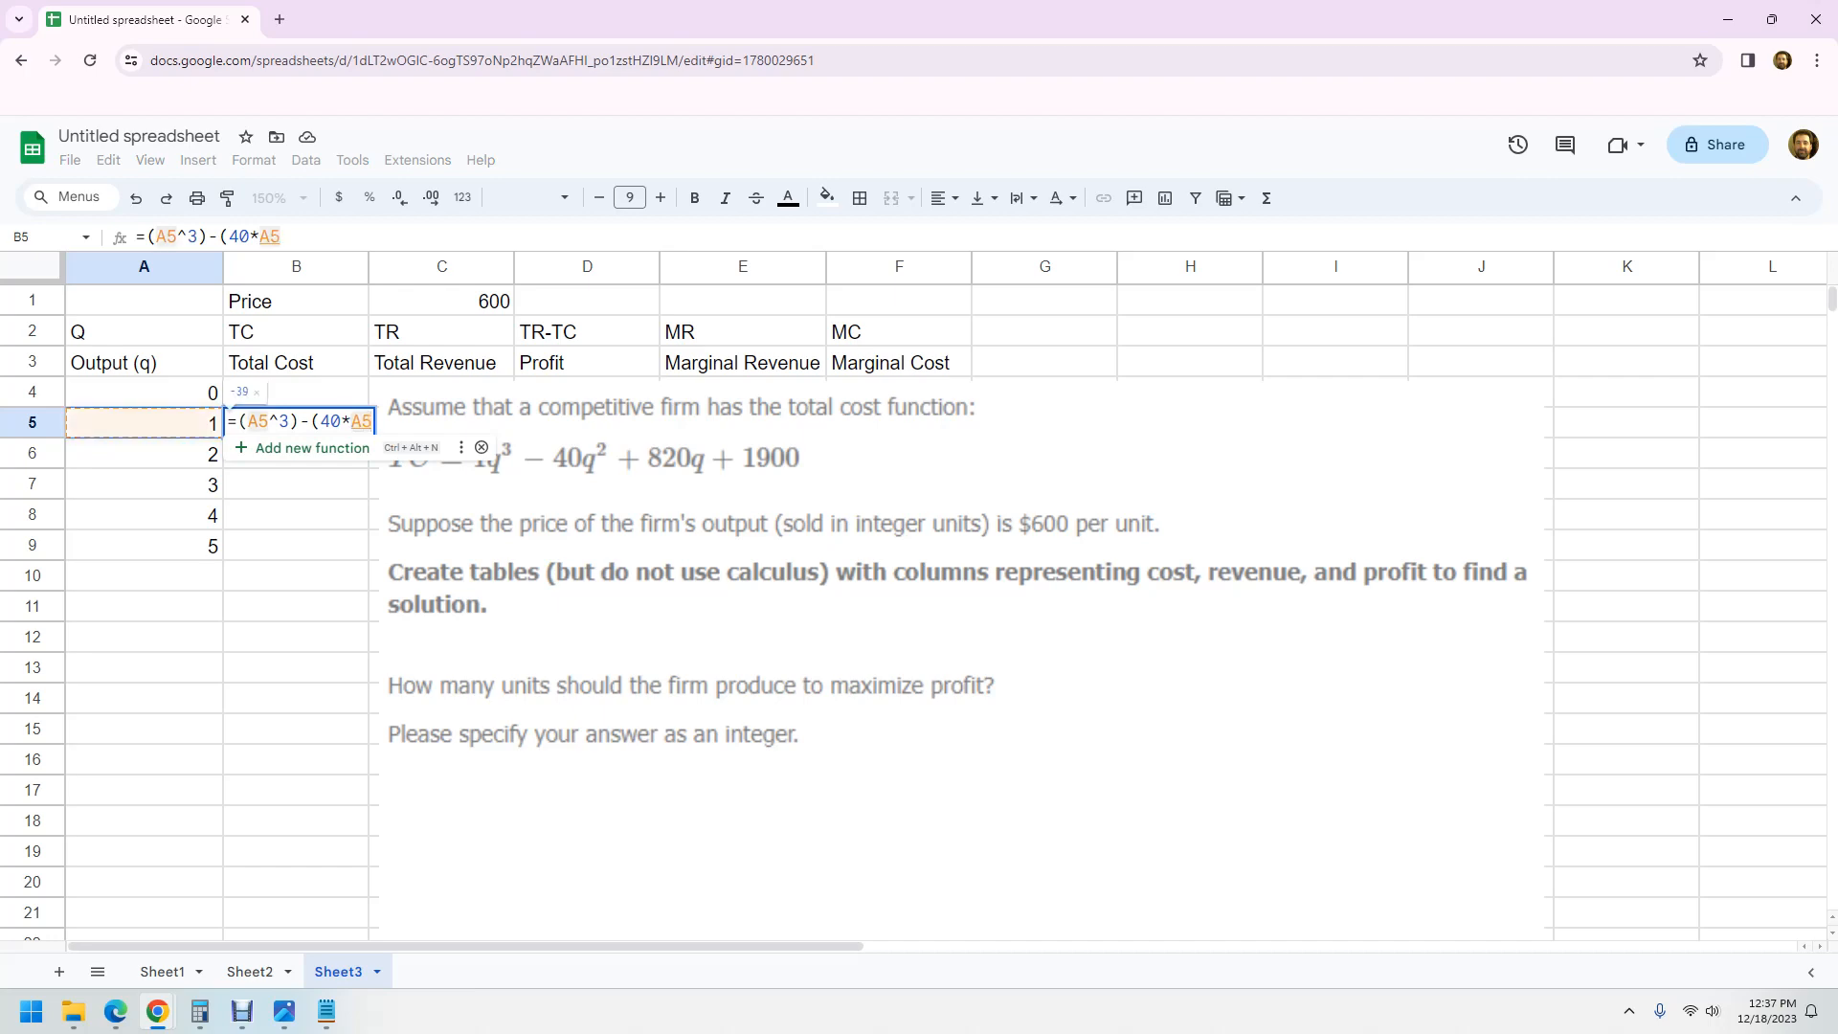
text(^)
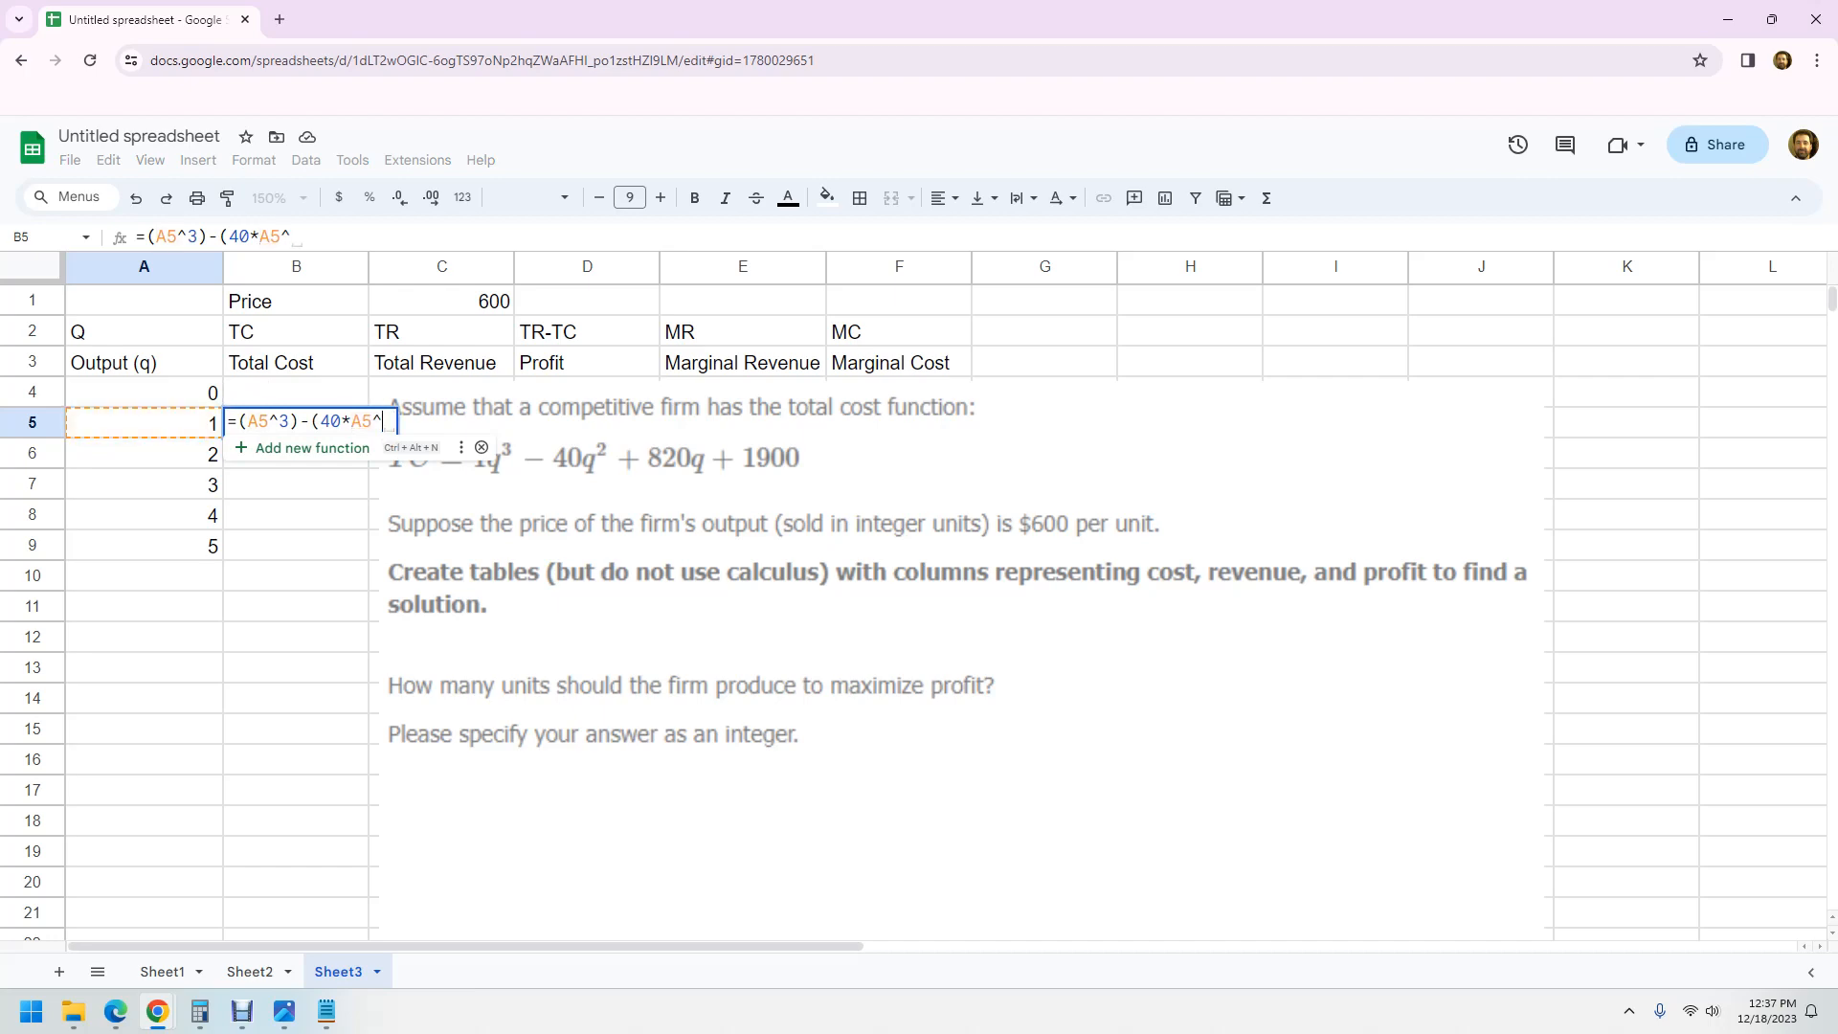
text(2)
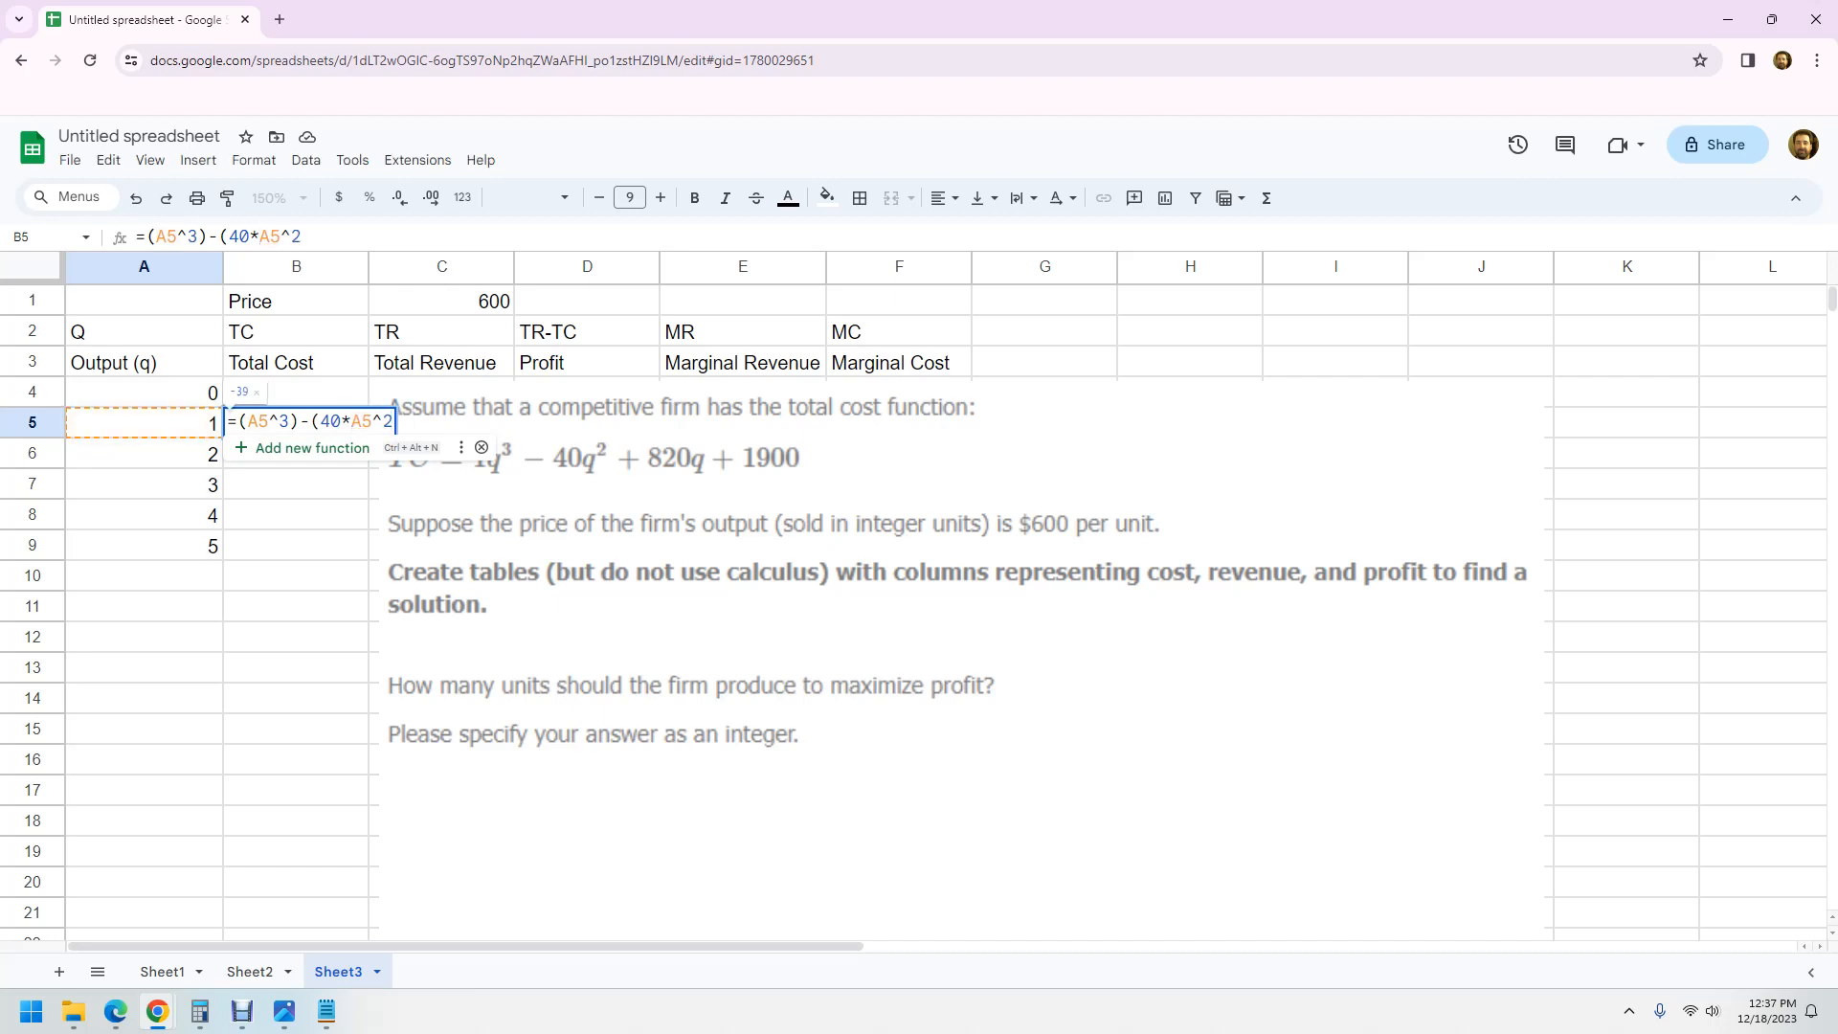
text()+)
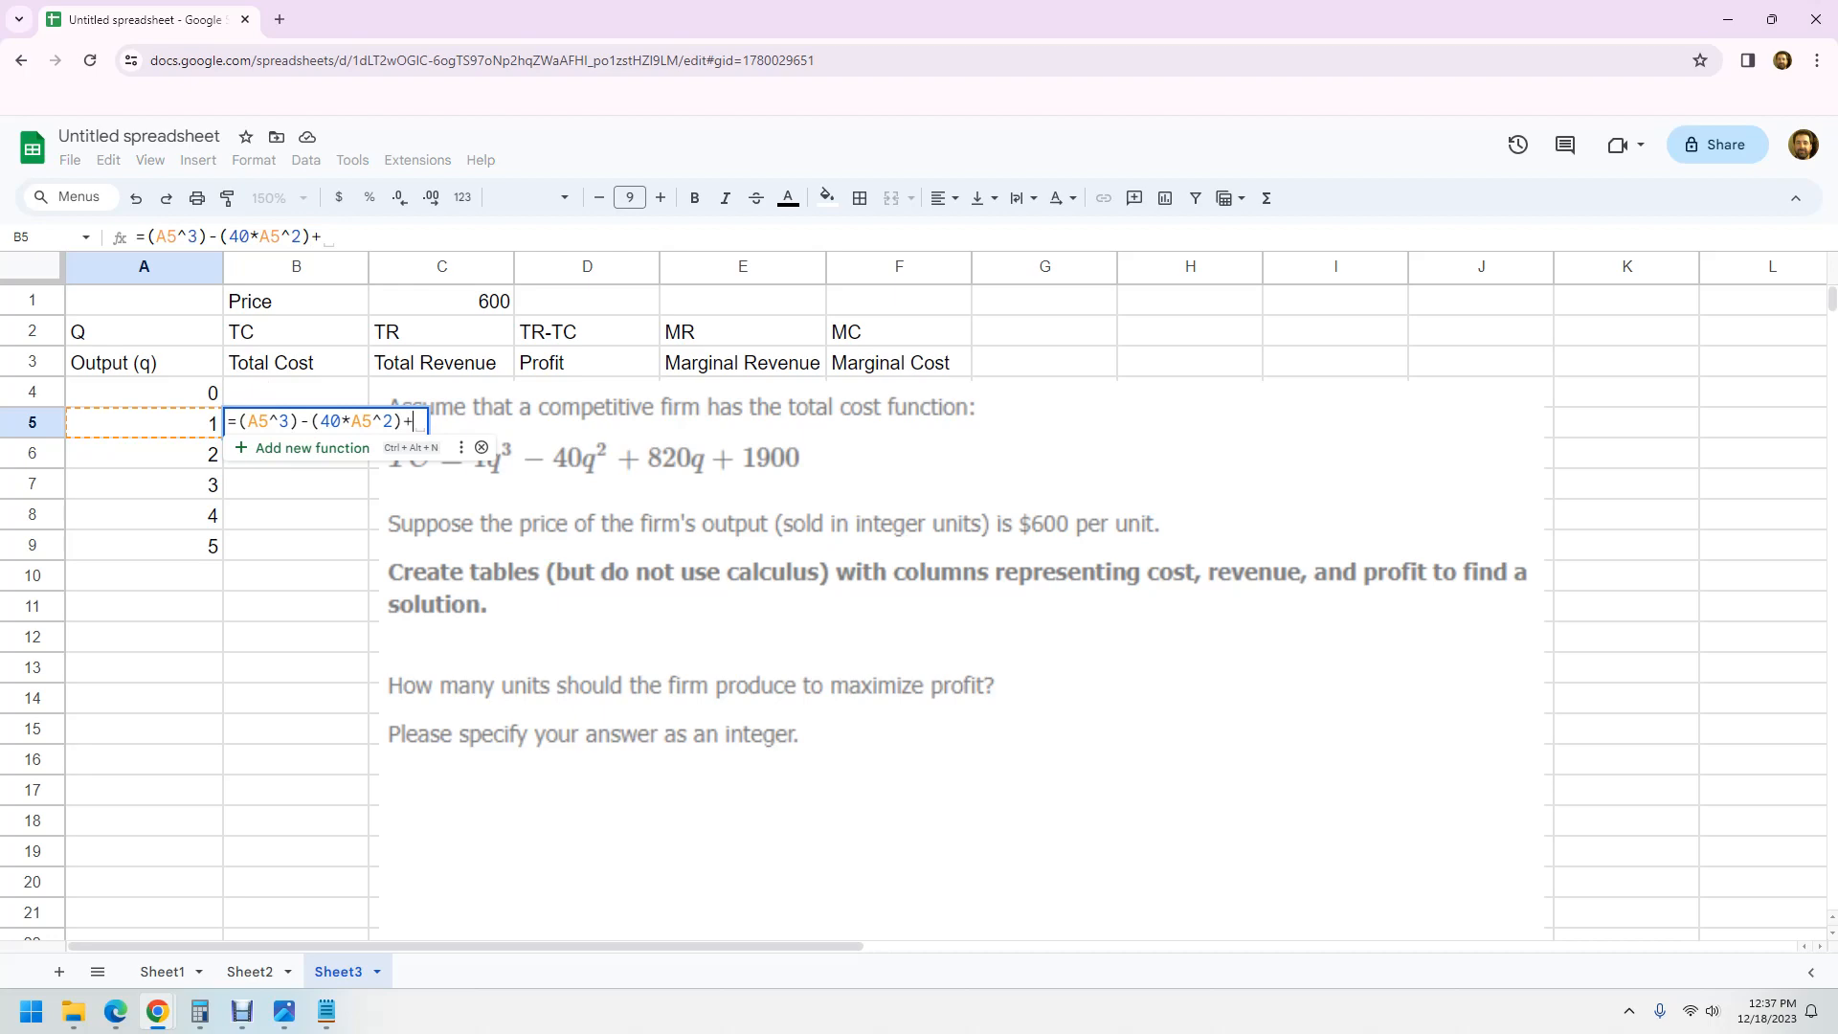
text(82)
key(BackSpace)
key(BackSpace)
text((8)
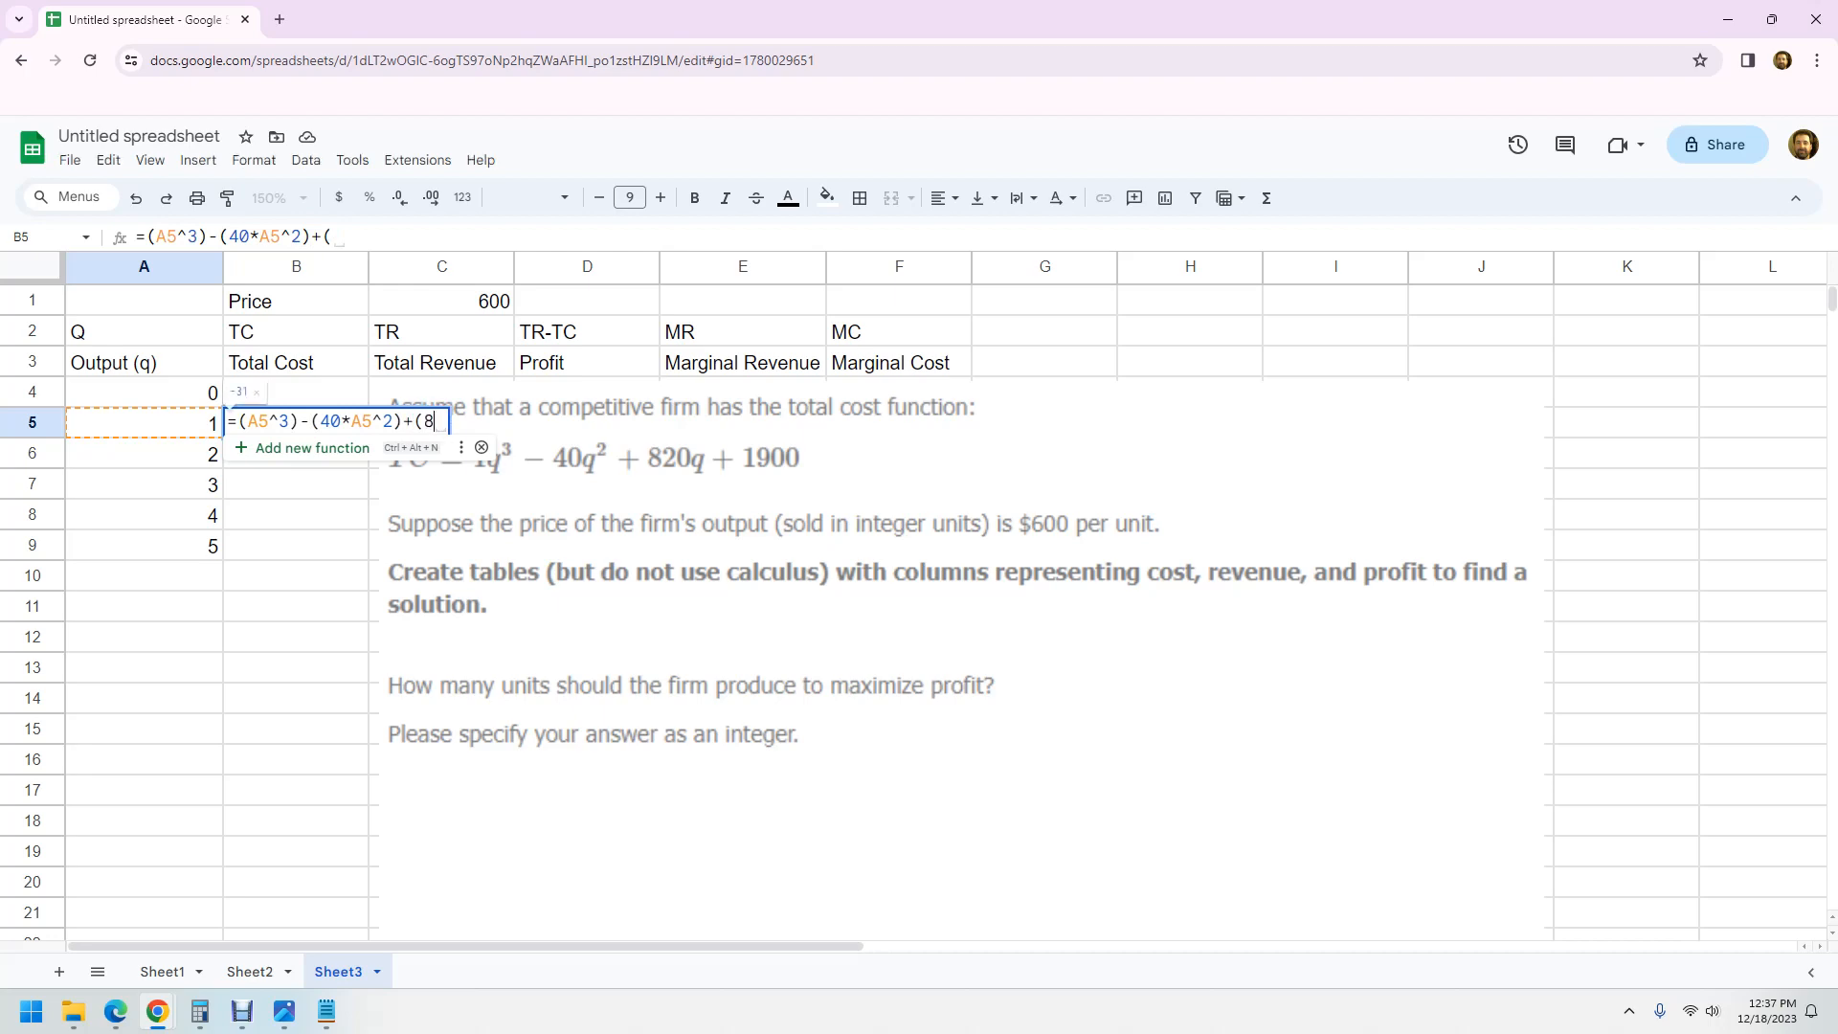
text(20*)
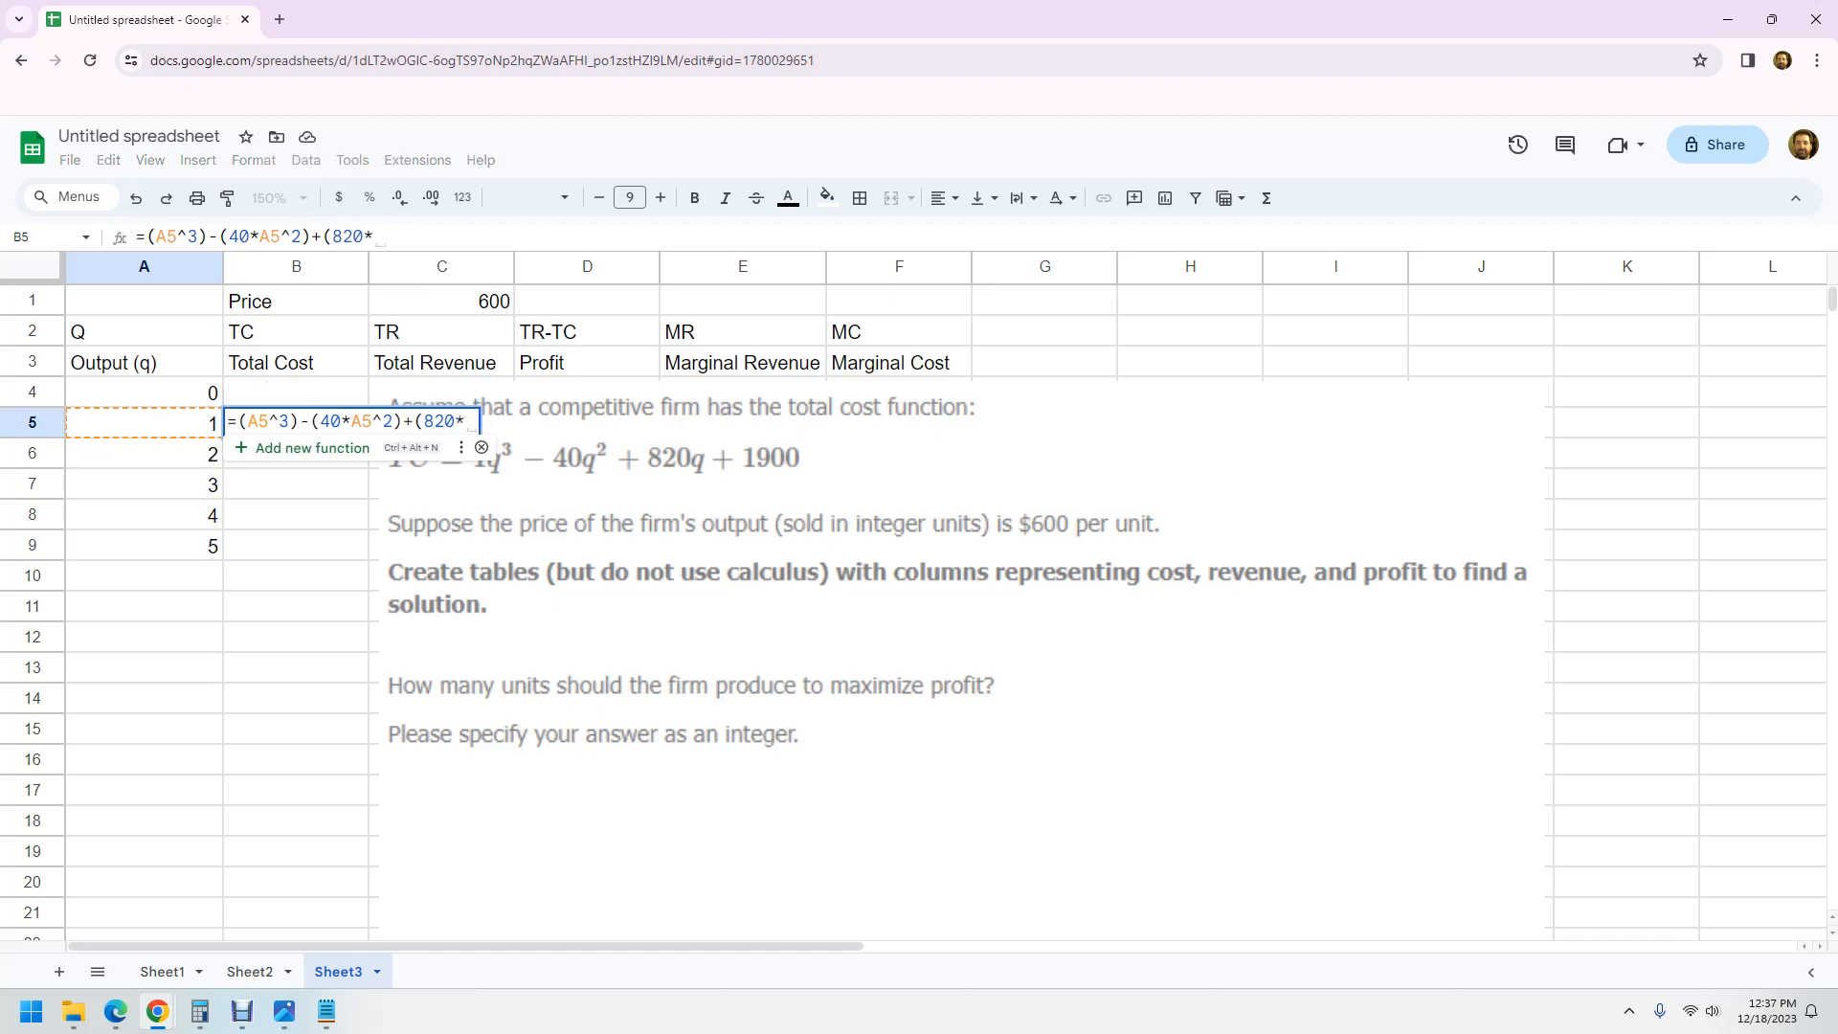
text(A5)
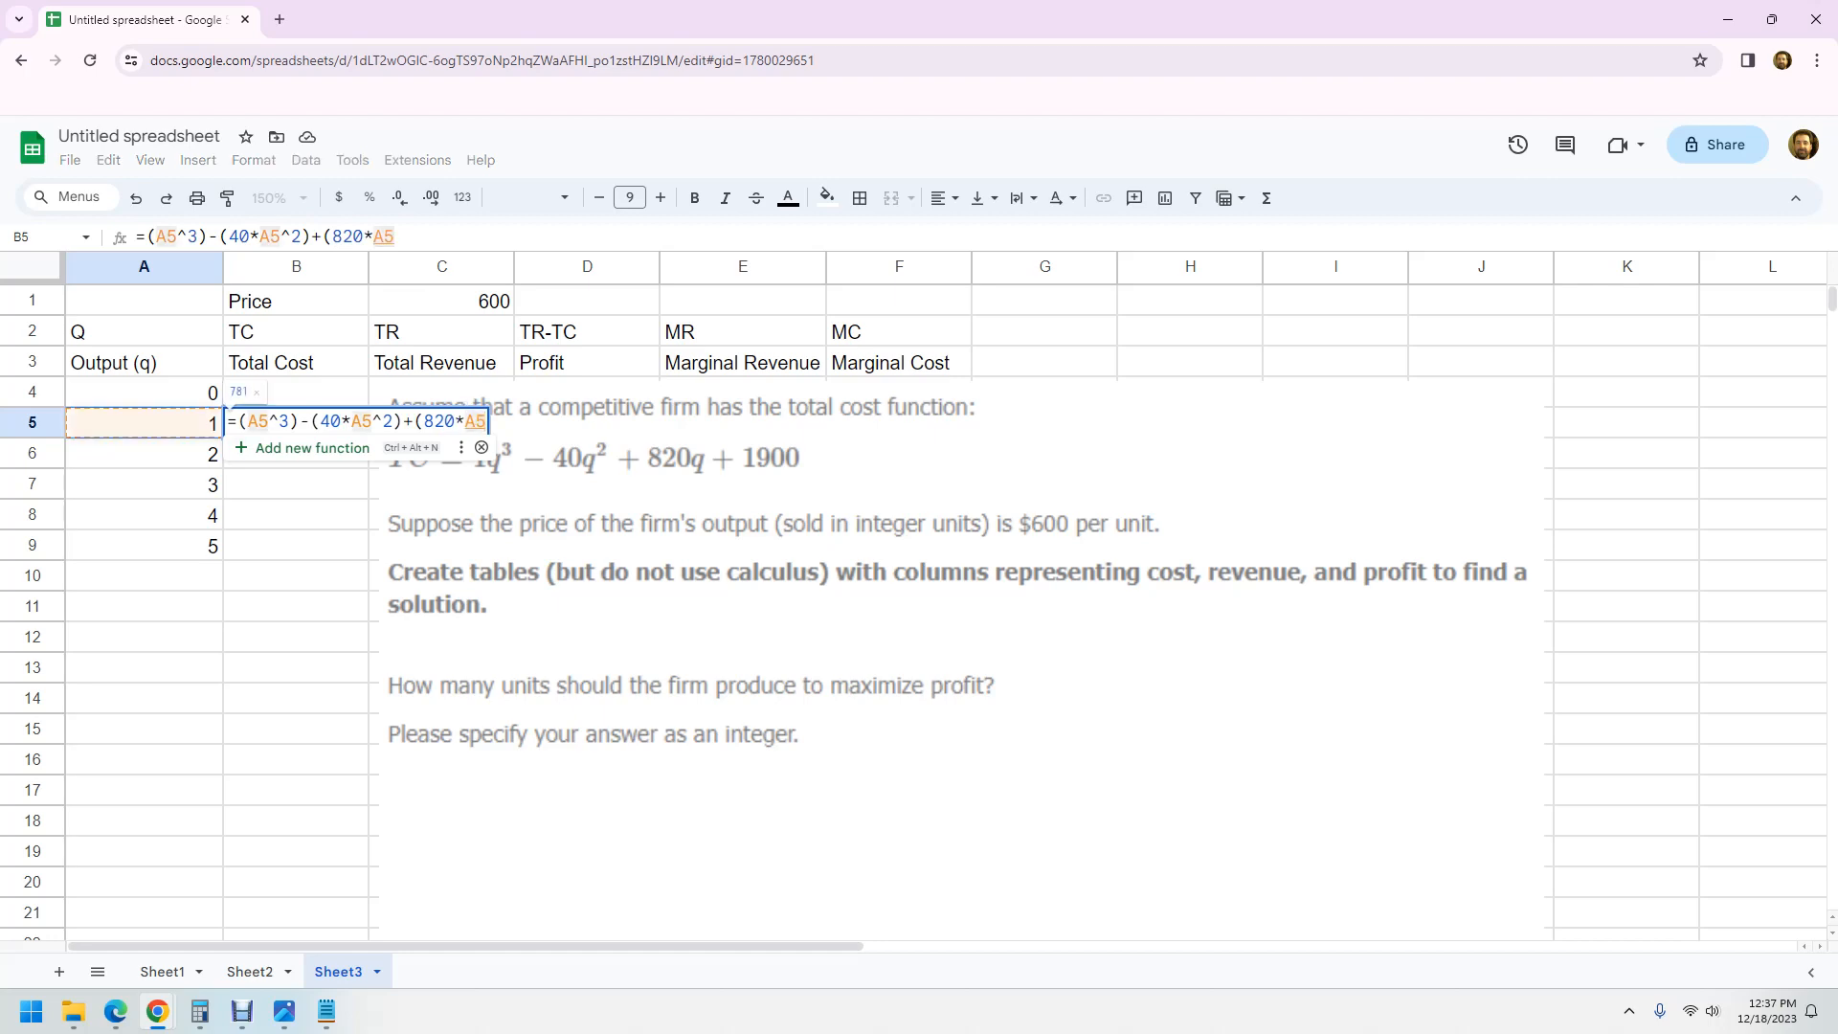
text()+1900)
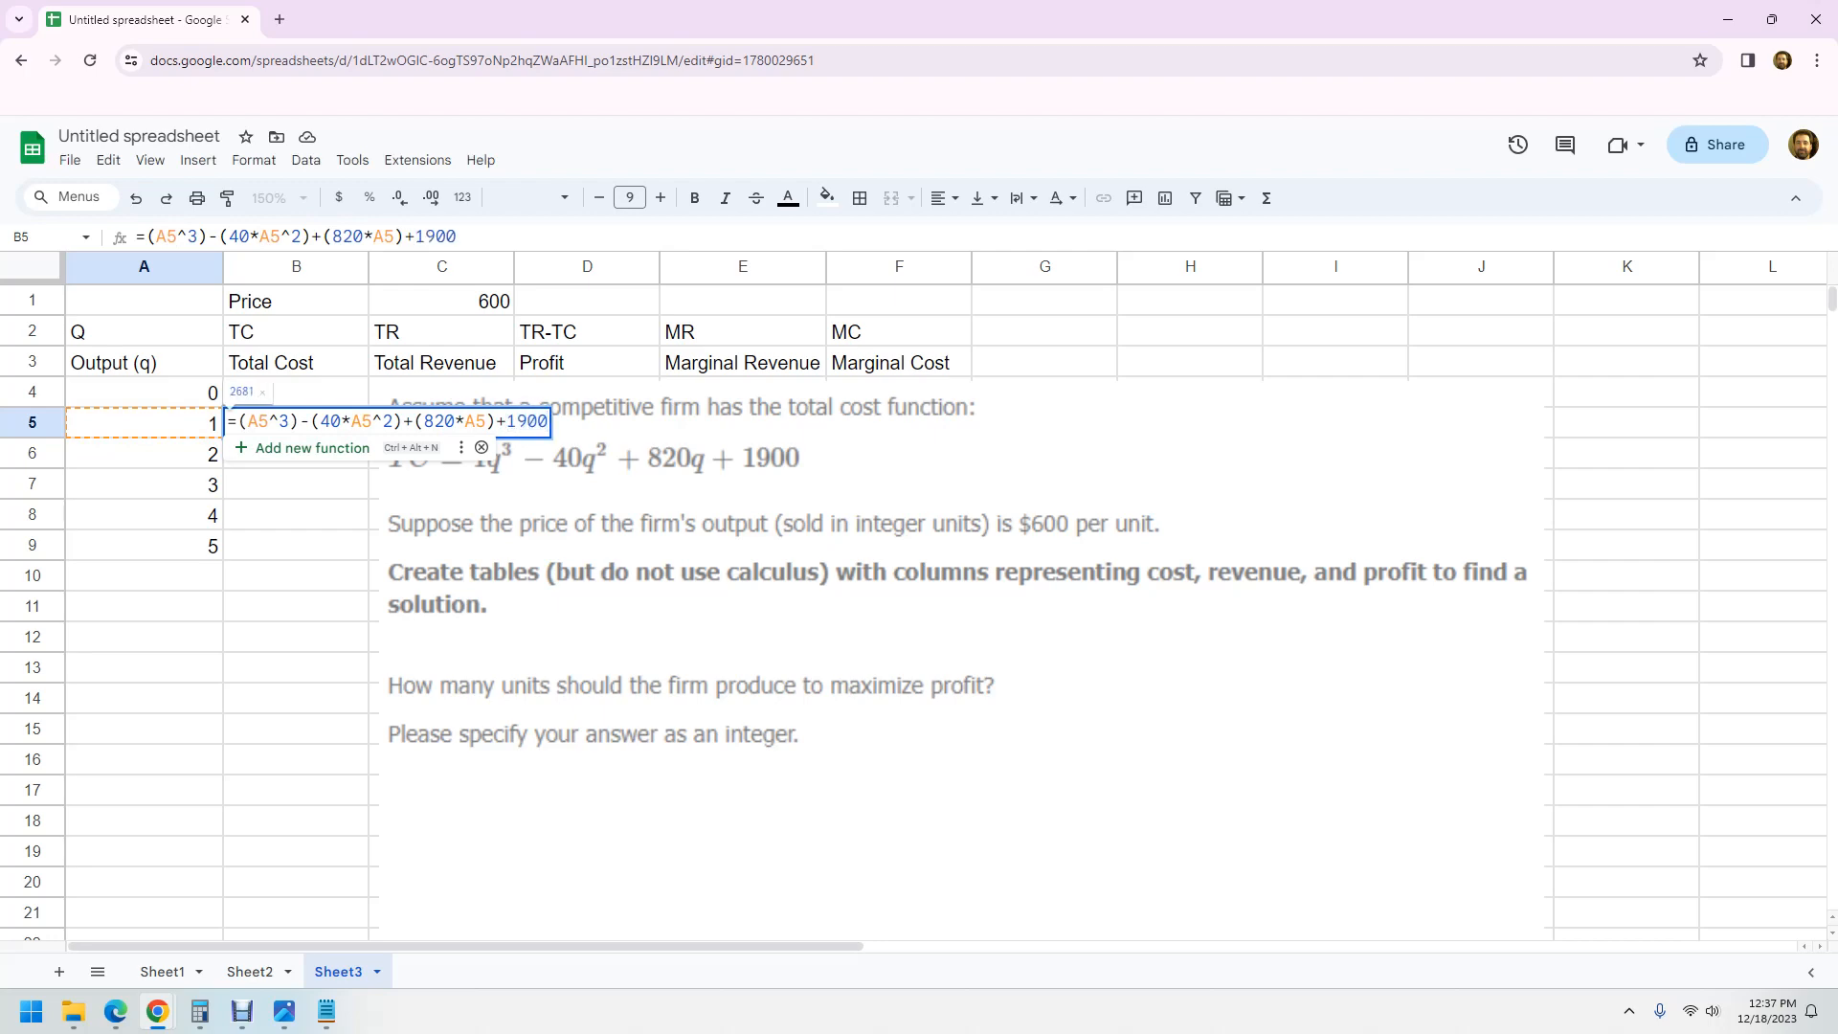
key(Return)
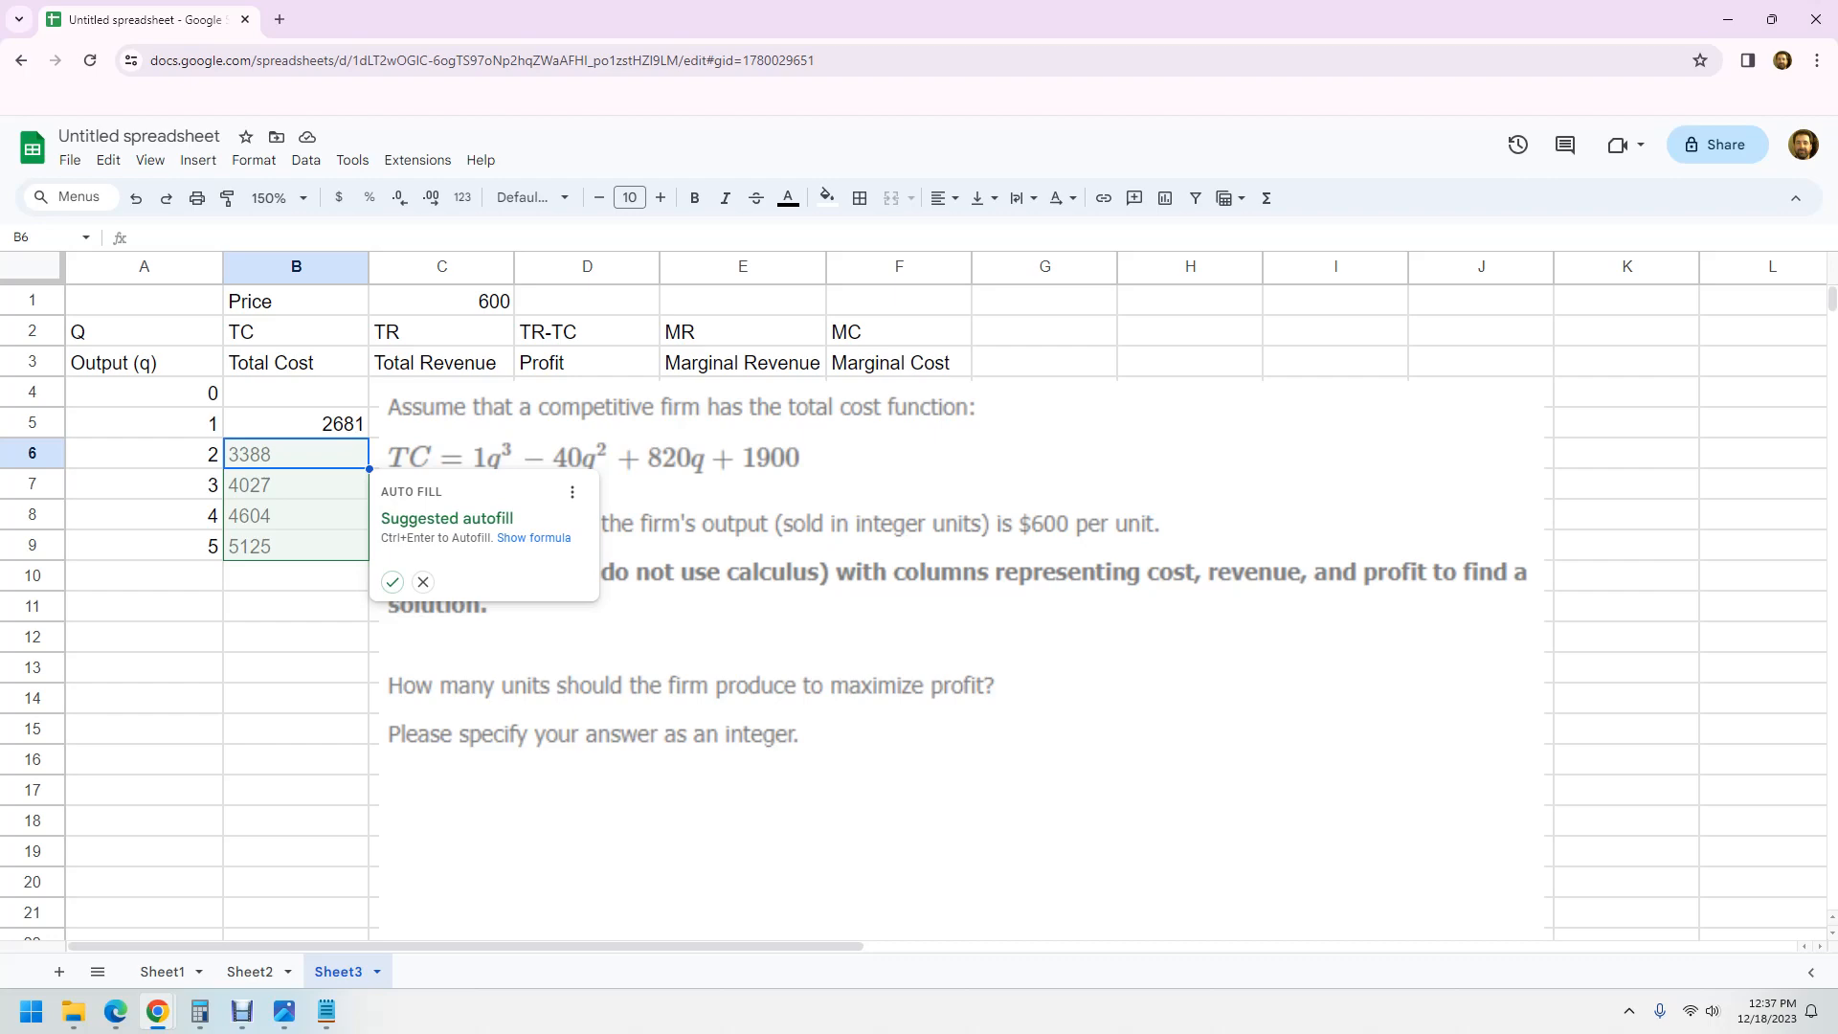
click(392, 582)
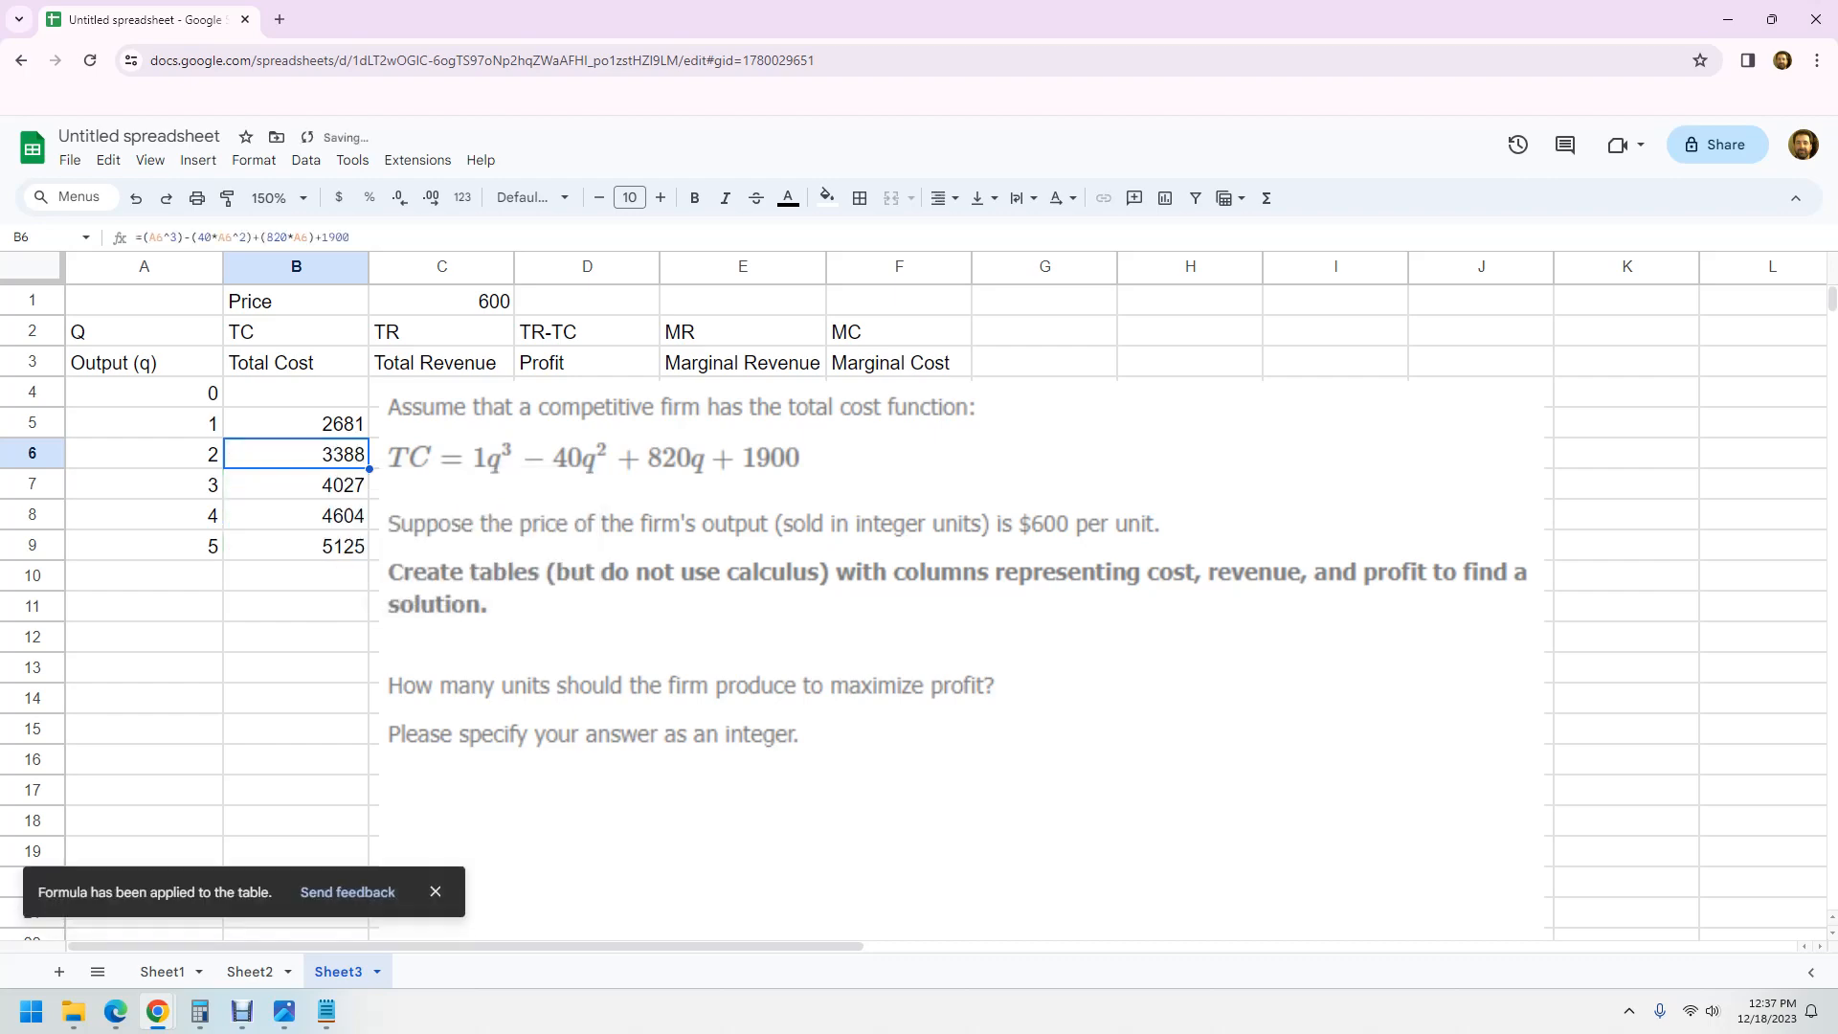
Step: Move the problem-statement image so it starts at column E, clearing columns C and D beneath the headings
click(304, 667)
drag(670, 651, 963, 673)
click(442, 515)
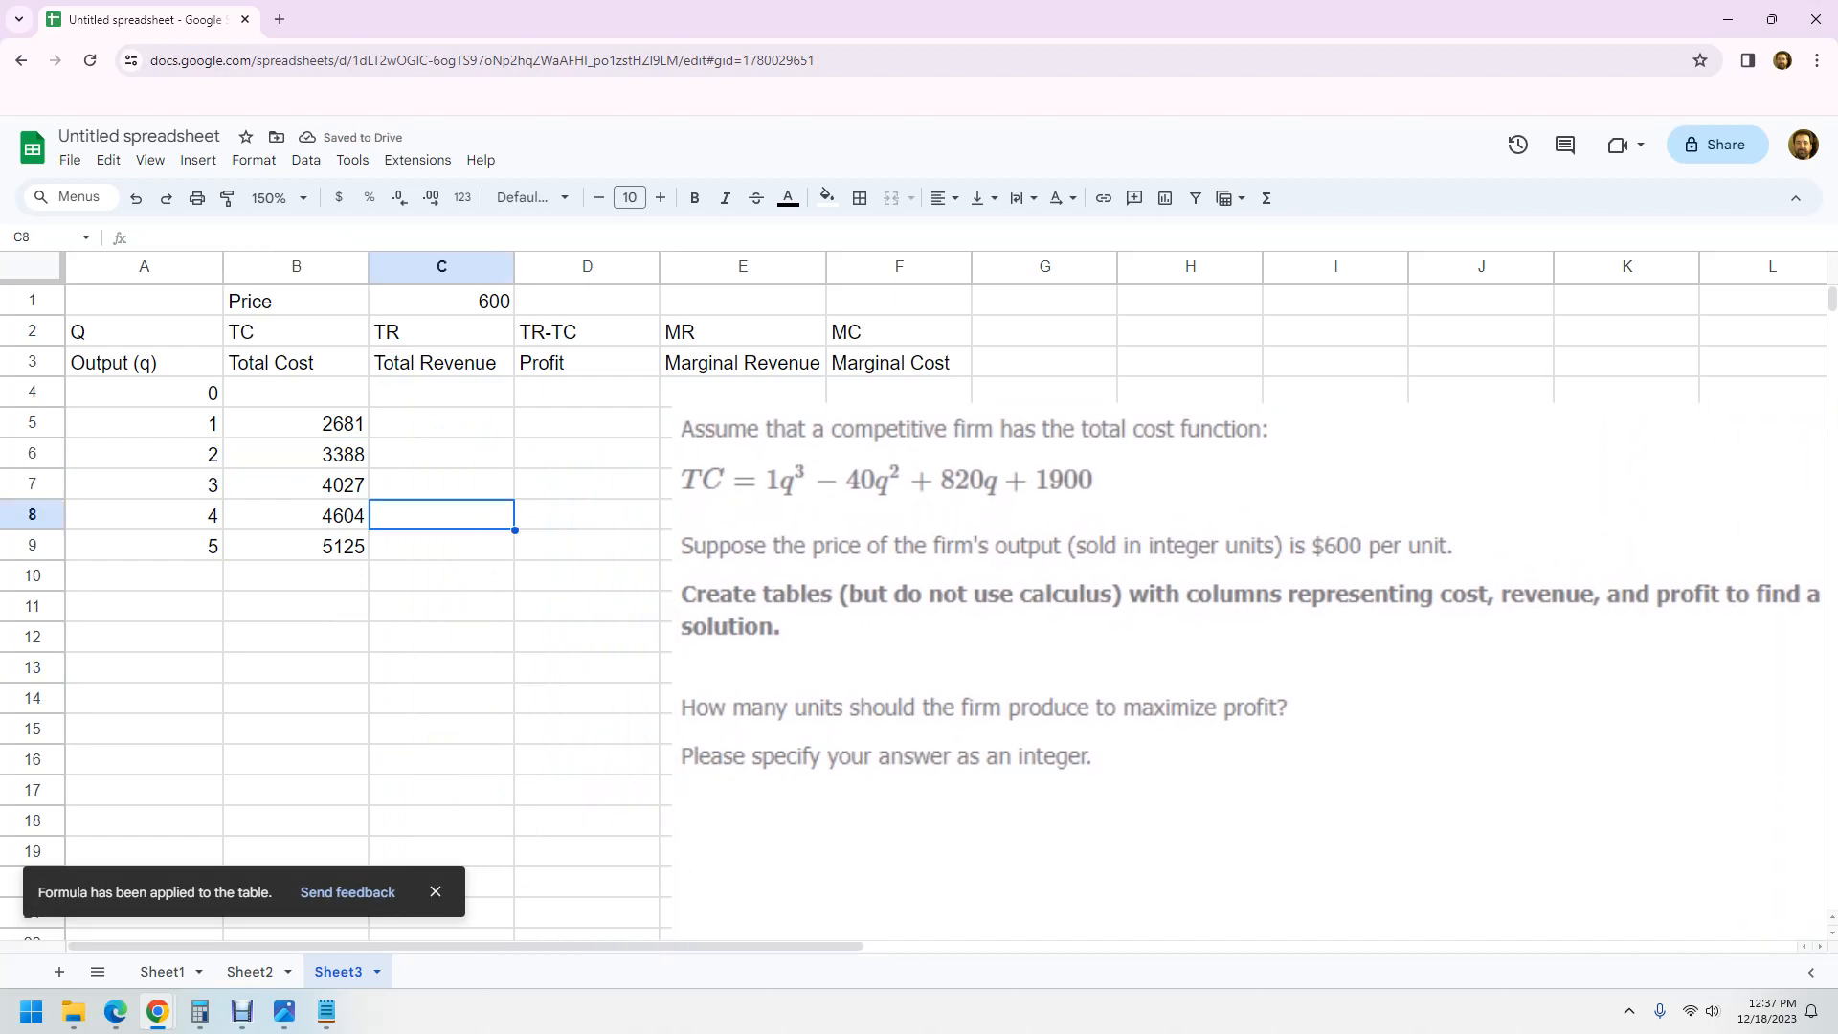
Step: Extend the total cost formula from B5 up into B4 for the output of 0
click(296, 423)
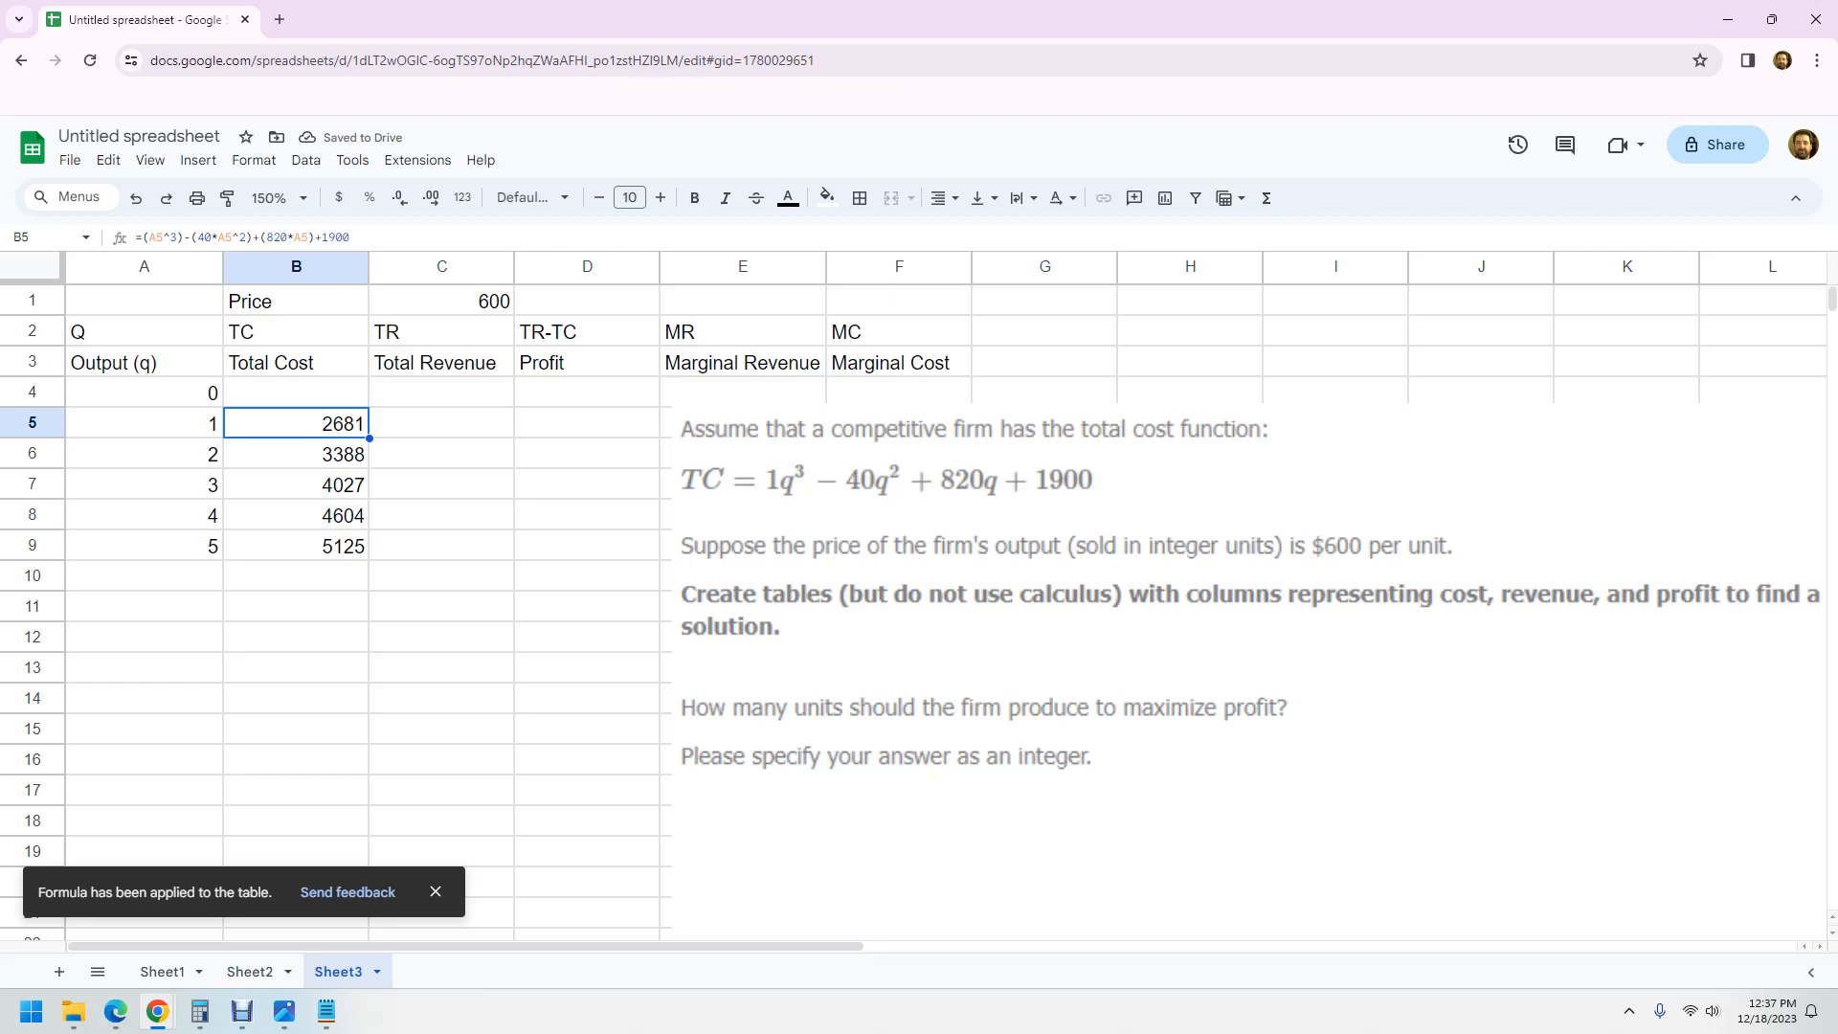
drag(369, 438, 361, 393)
Step: Enter the total revenue formula =A4*$C$1 in C4, locking the price reference, and autofill it through C9
click(442, 392)
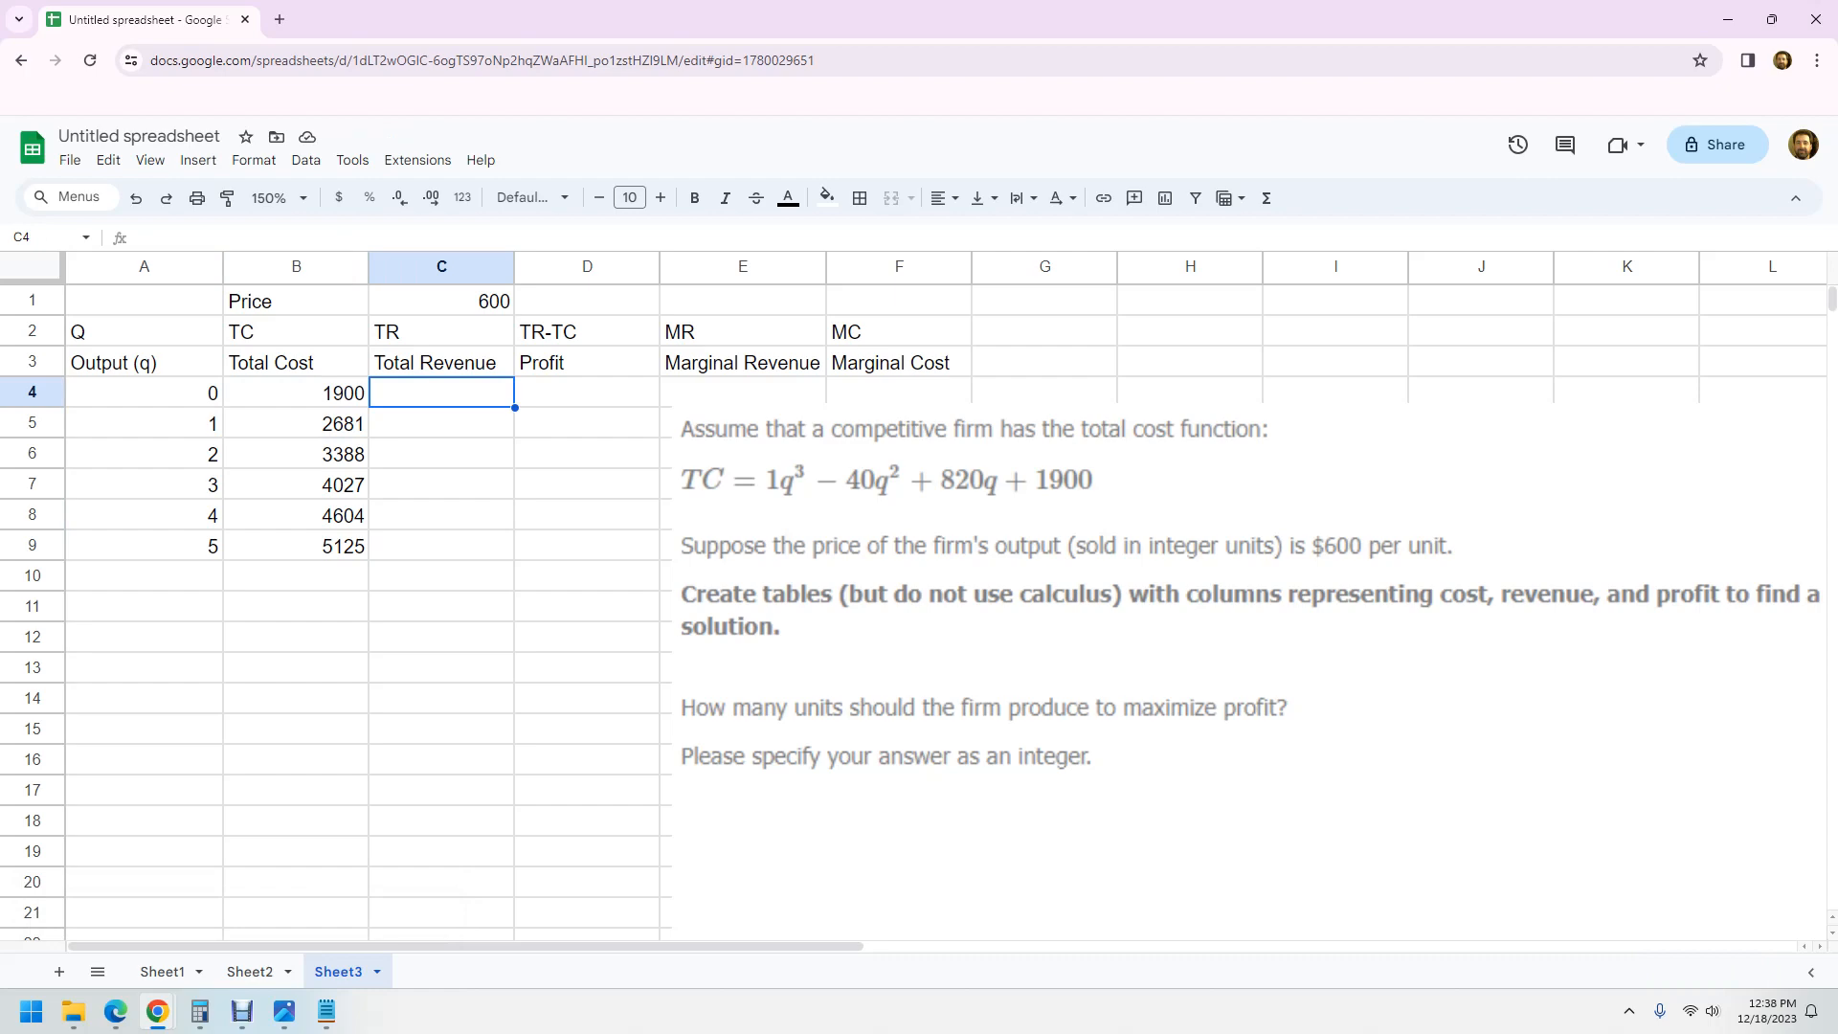
text(=)
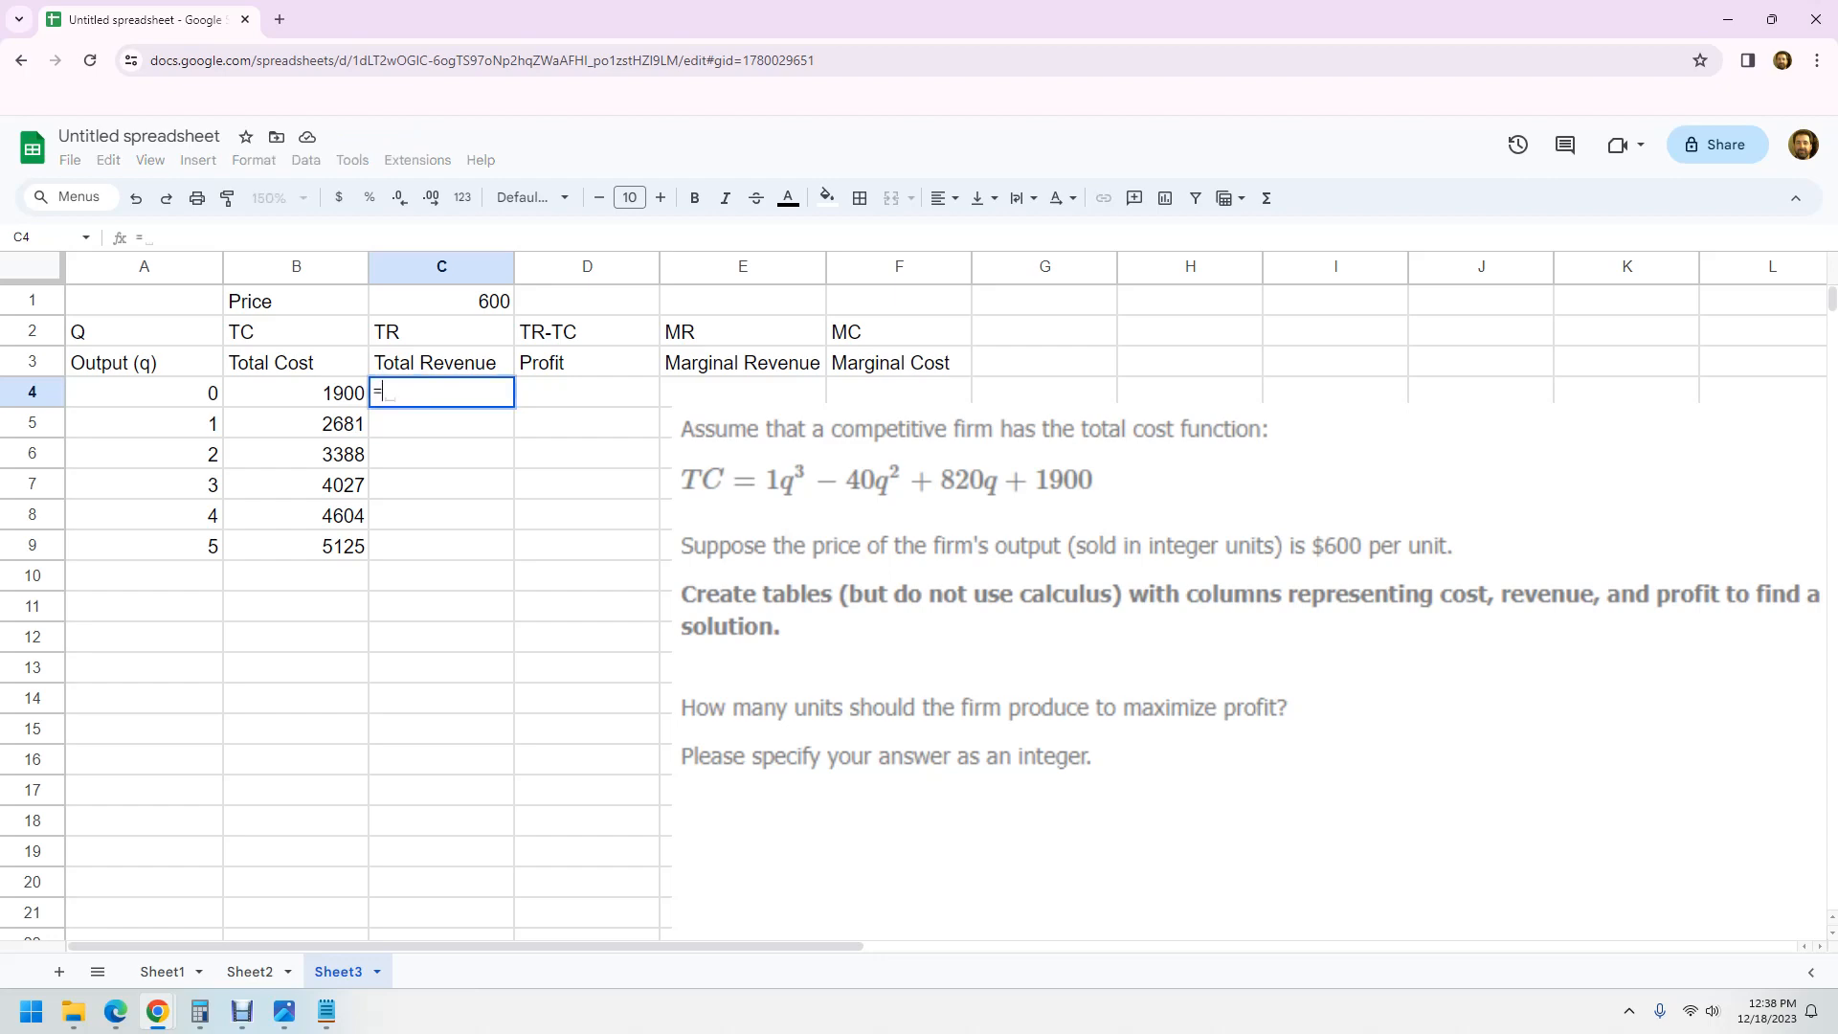
key(Left)
key(Left)
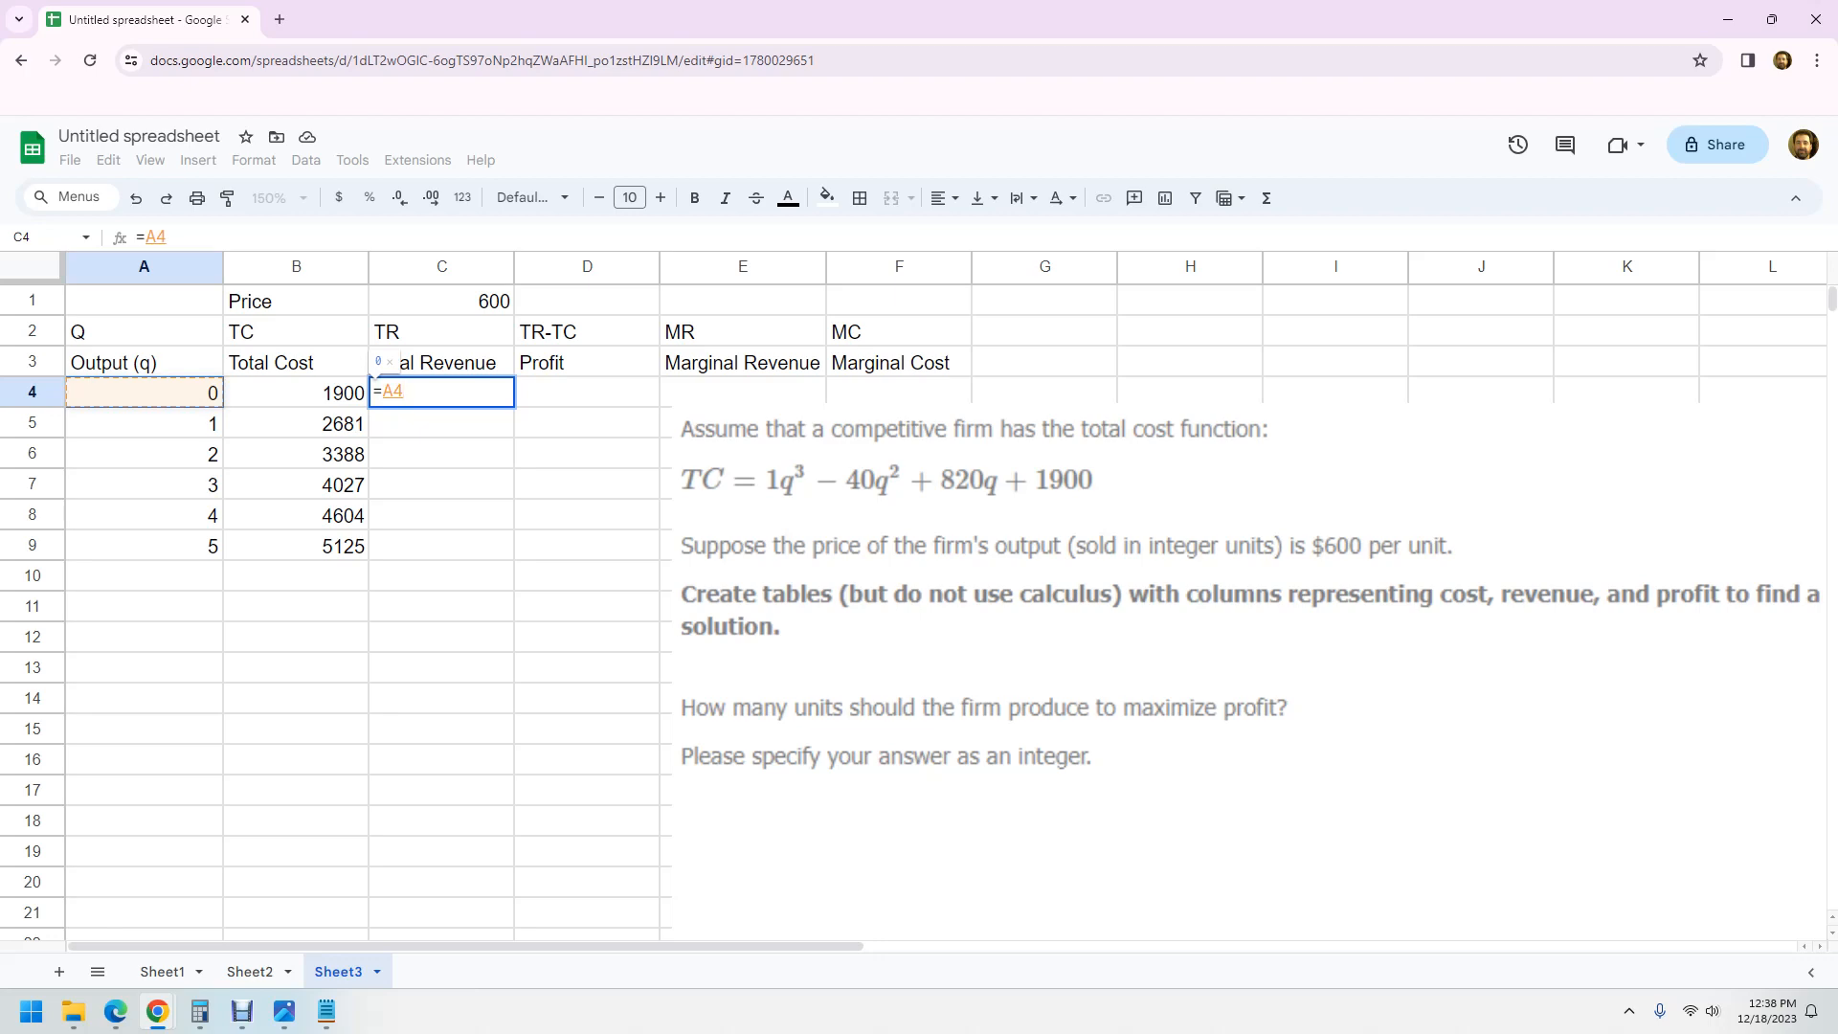
text(*)
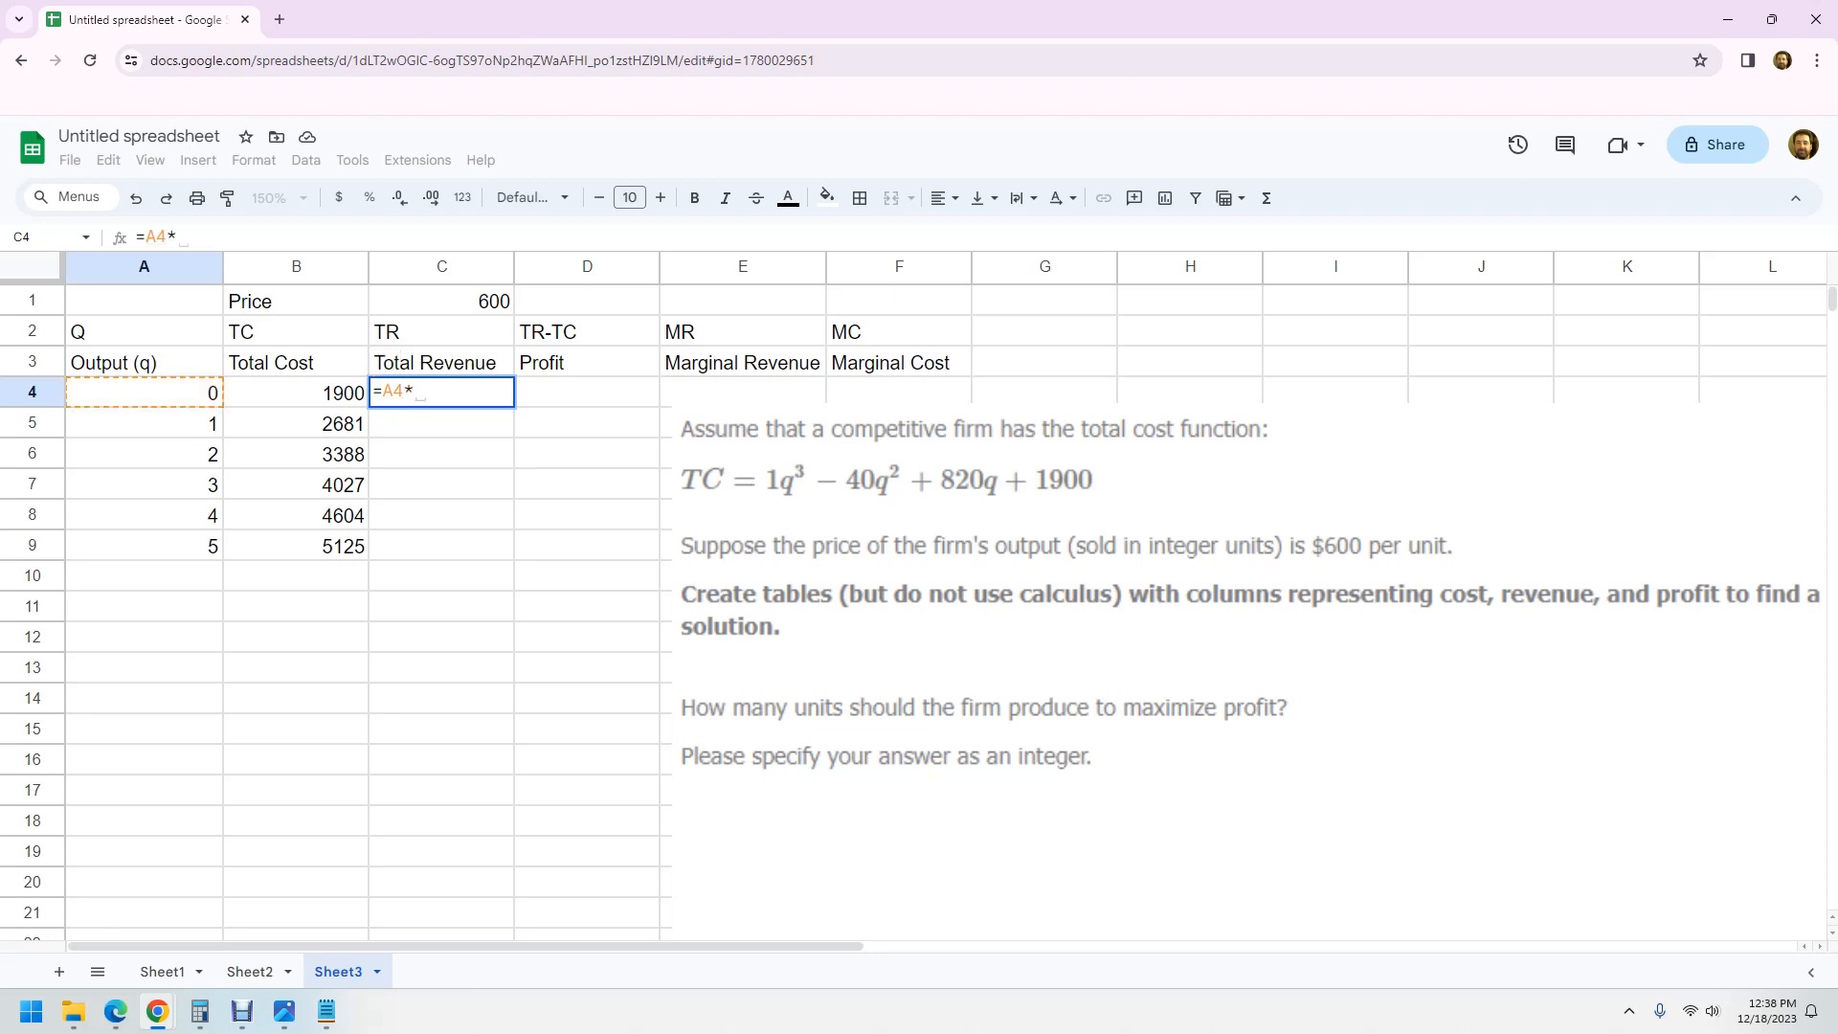
click(441, 301)
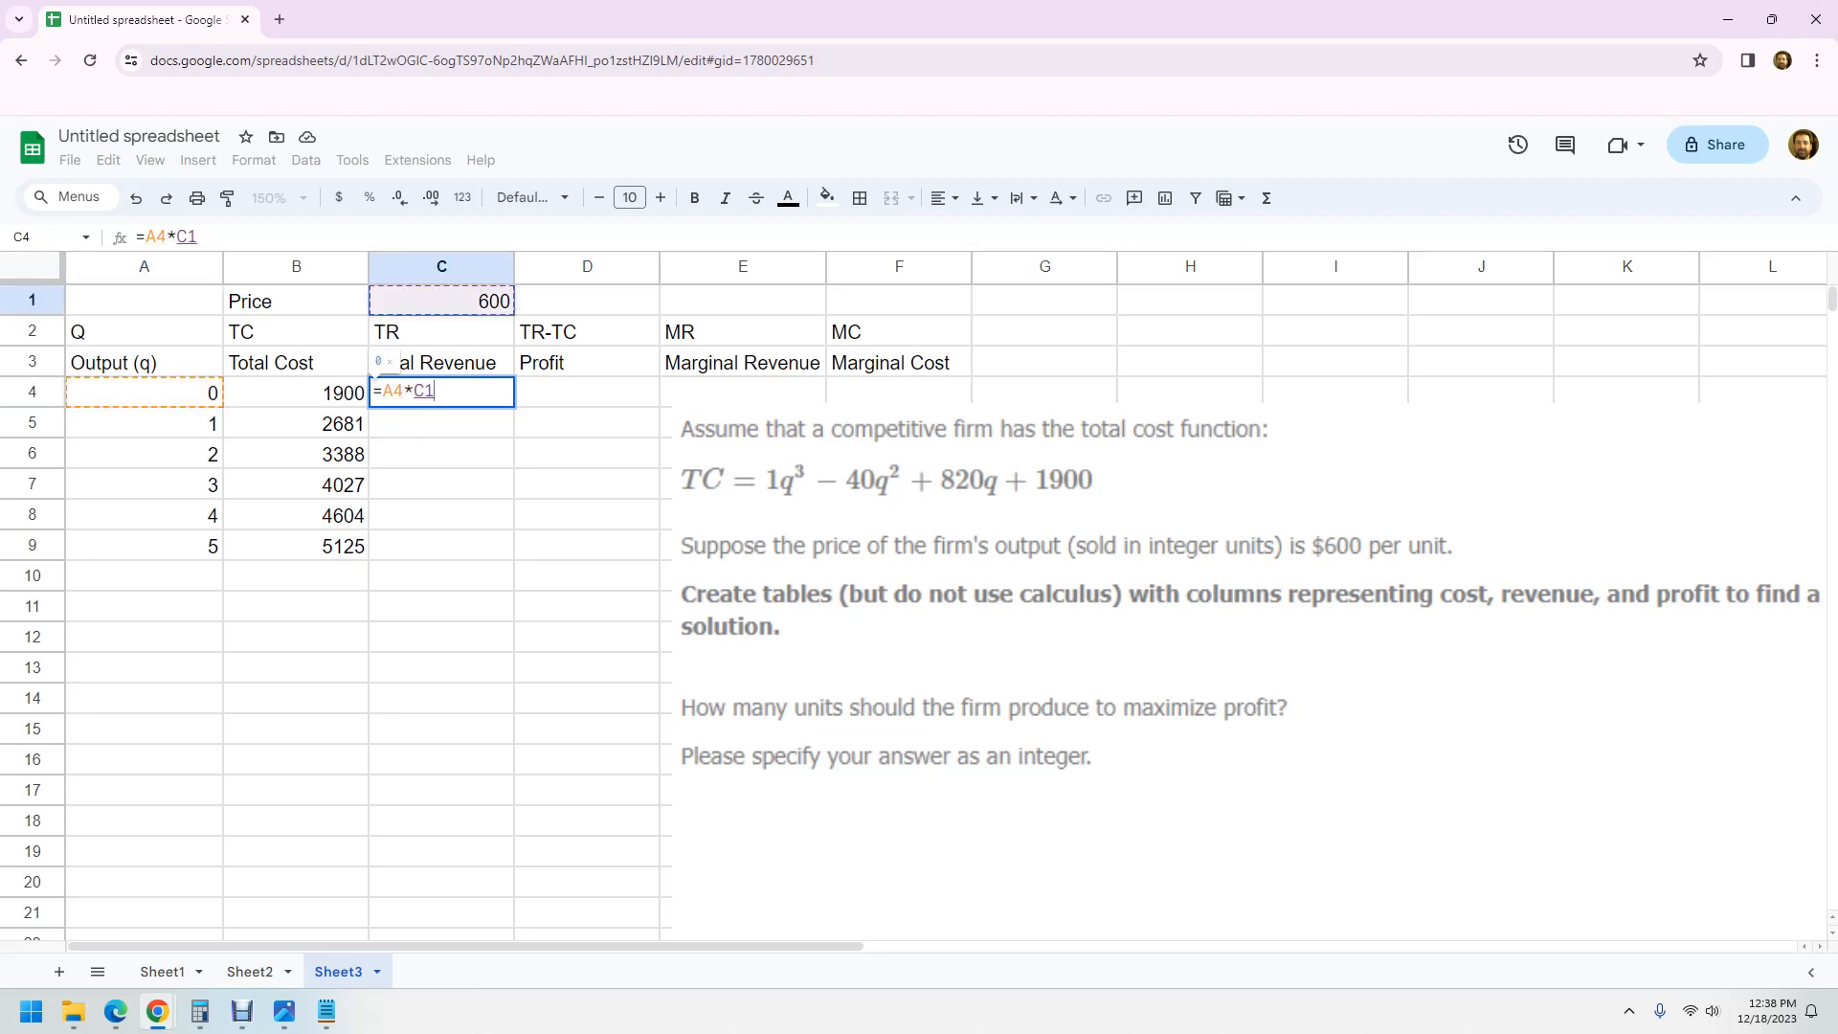
key(F4)
key(Return)
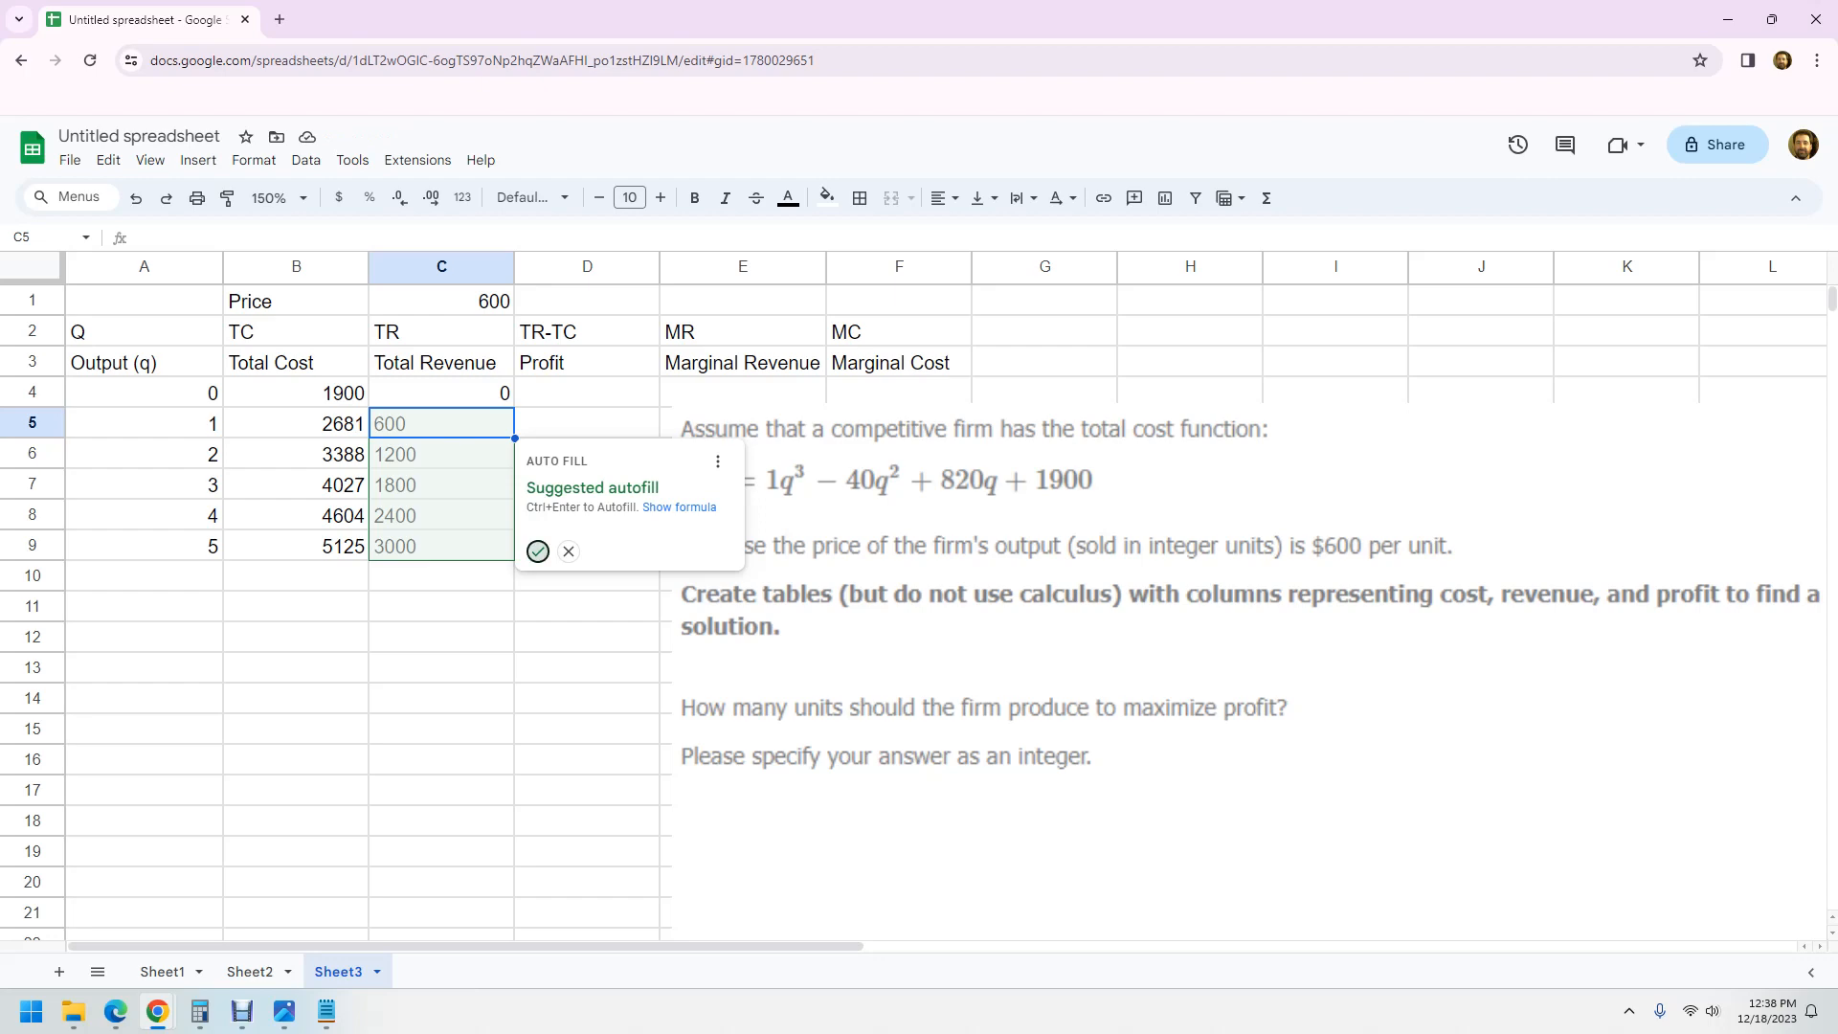
click(537, 551)
Step: Enter the profit formula =C4-B4 in D4 and autofill it down through D9
click(587, 393)
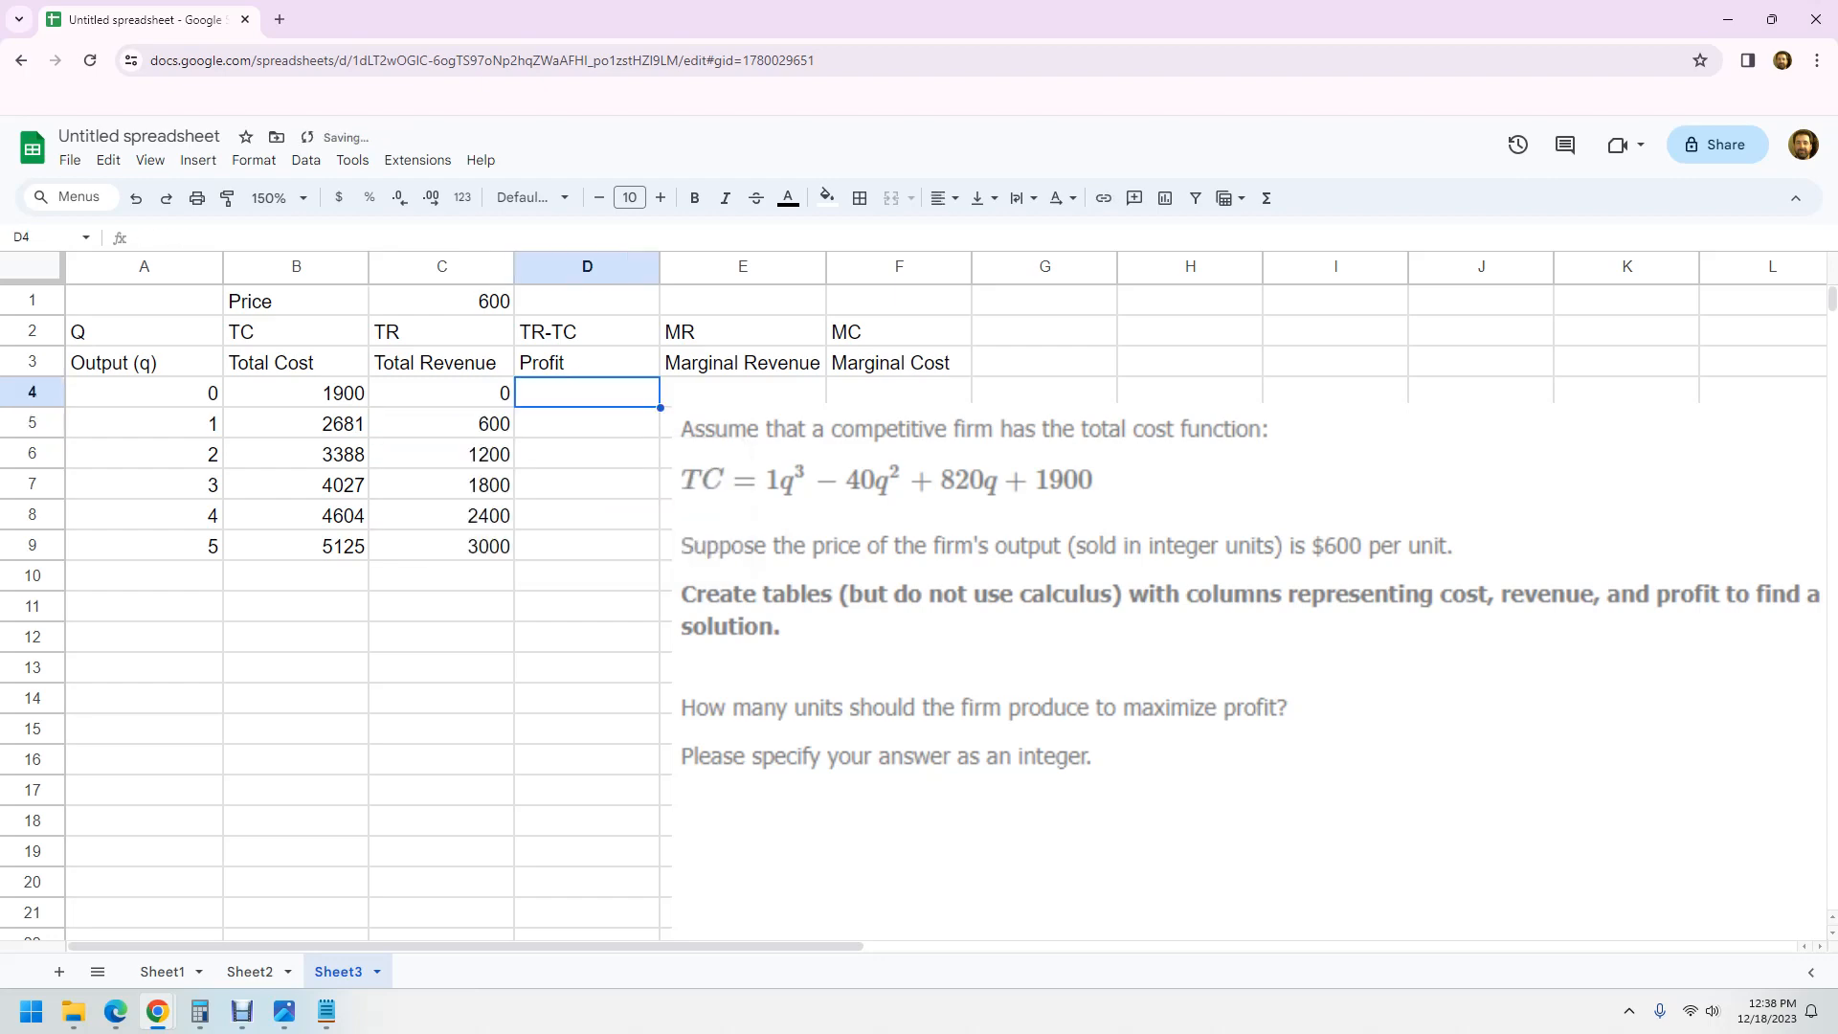
text(=)
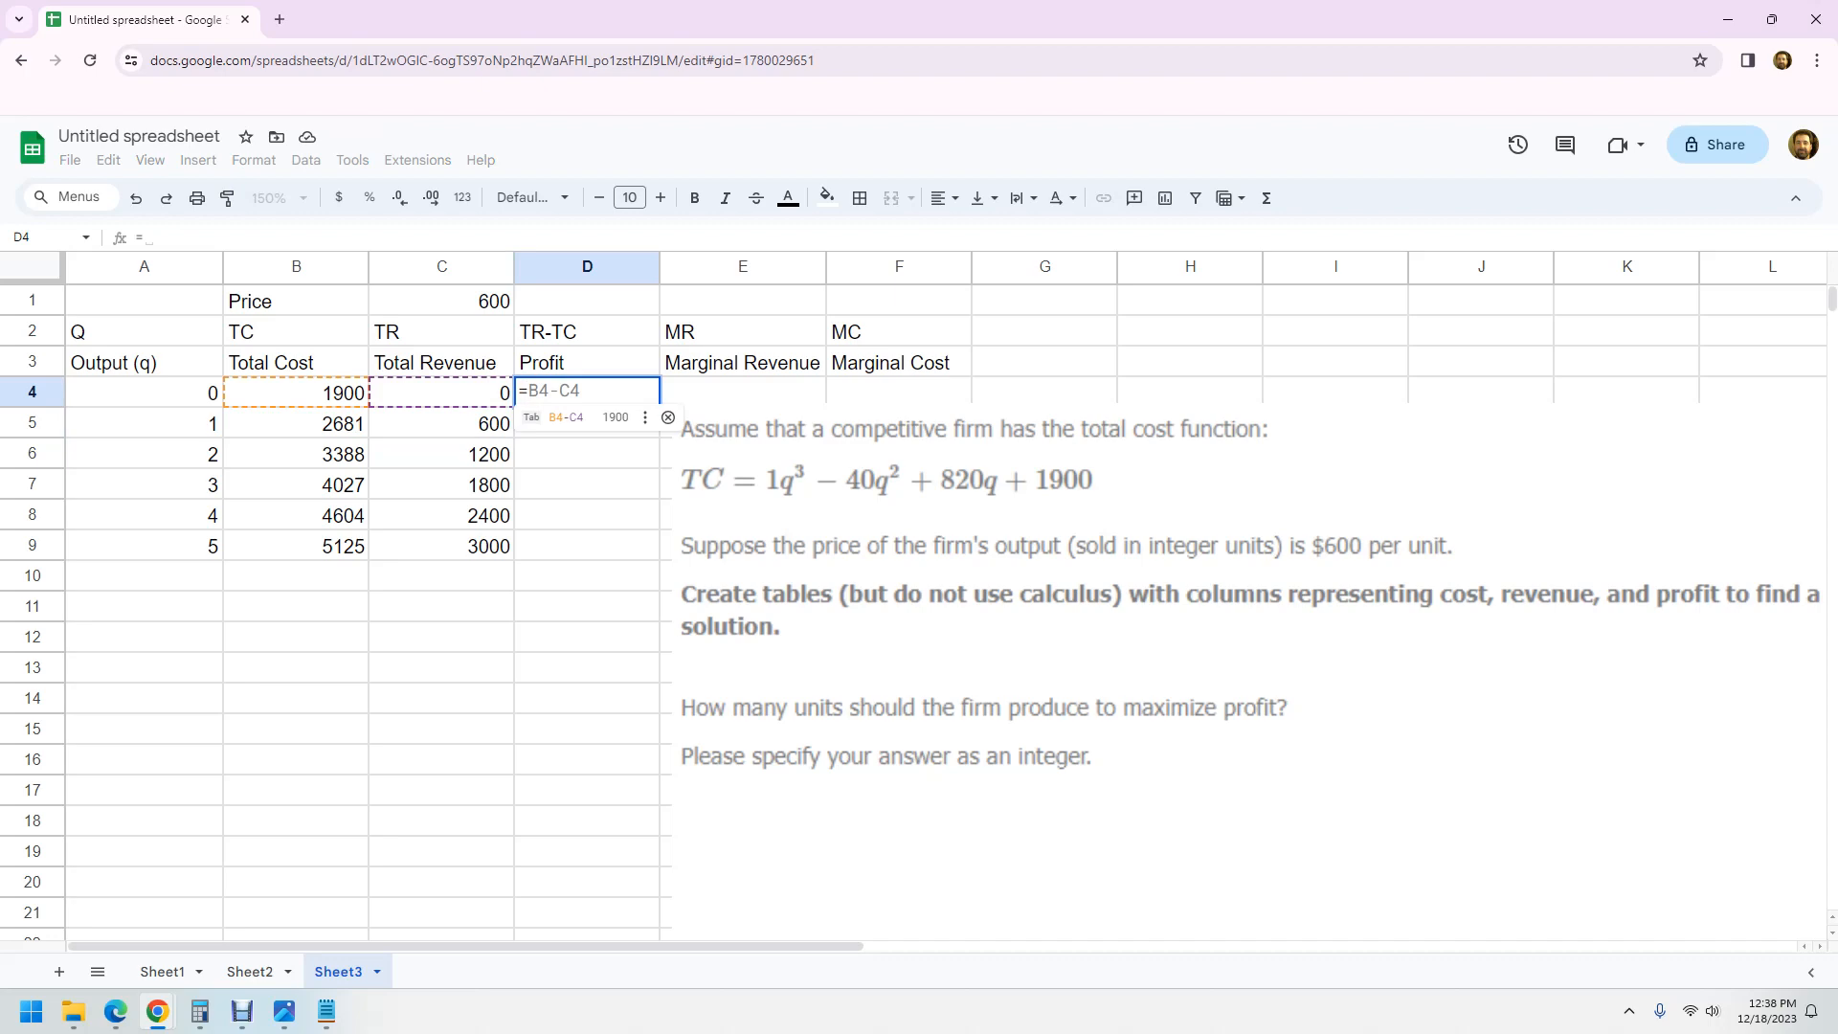
key(Left)
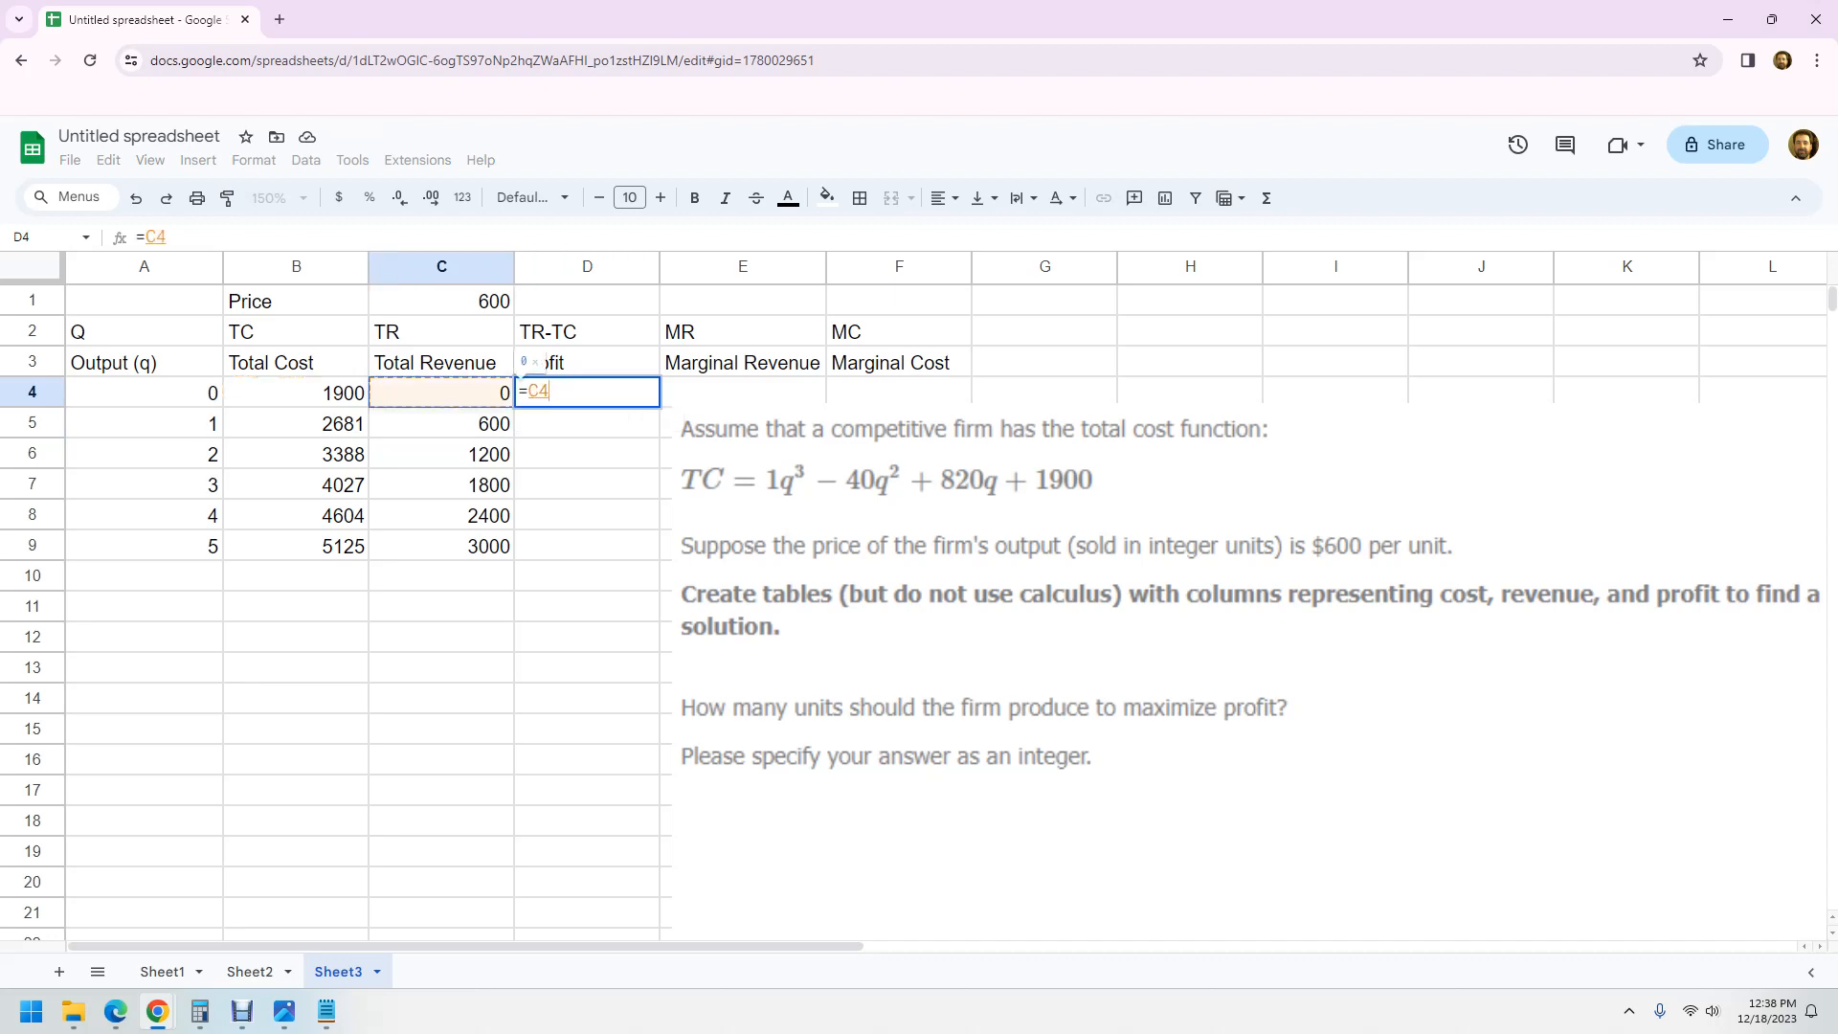
text(-)
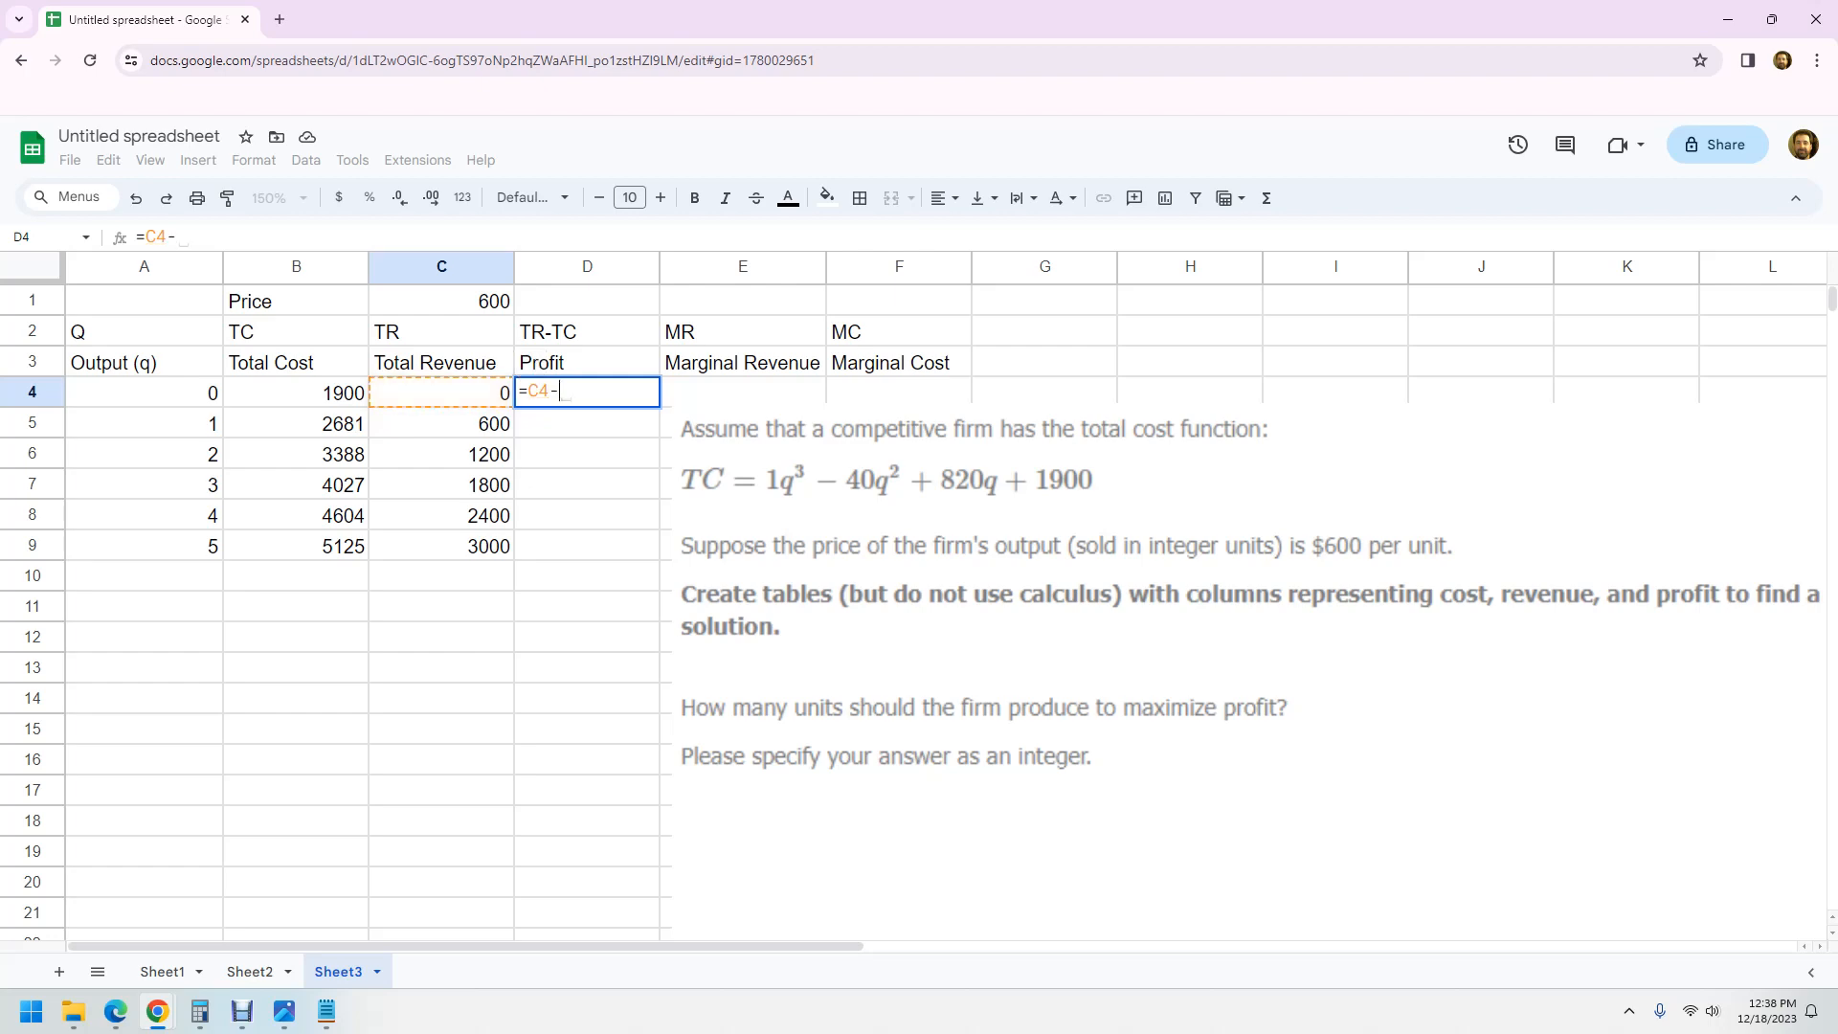
key(Left)
key(Left)
key(Return)
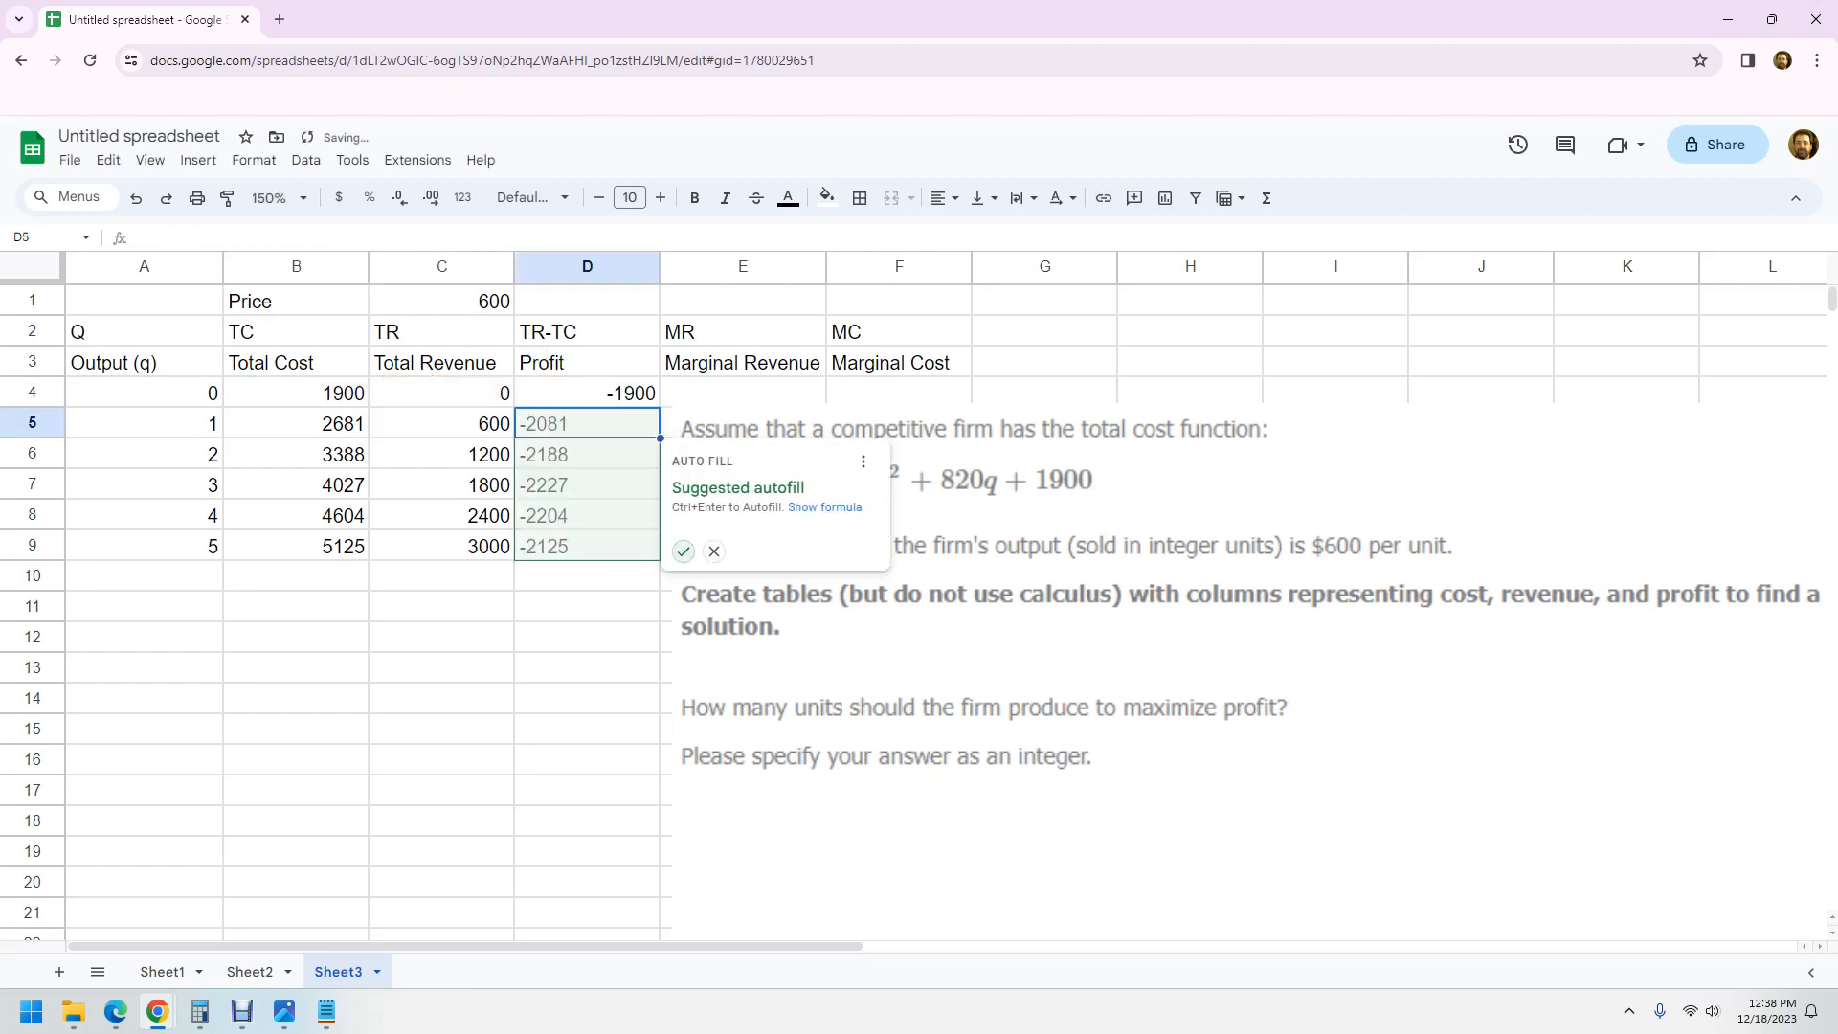
click(684, 552)
click(587, 820)
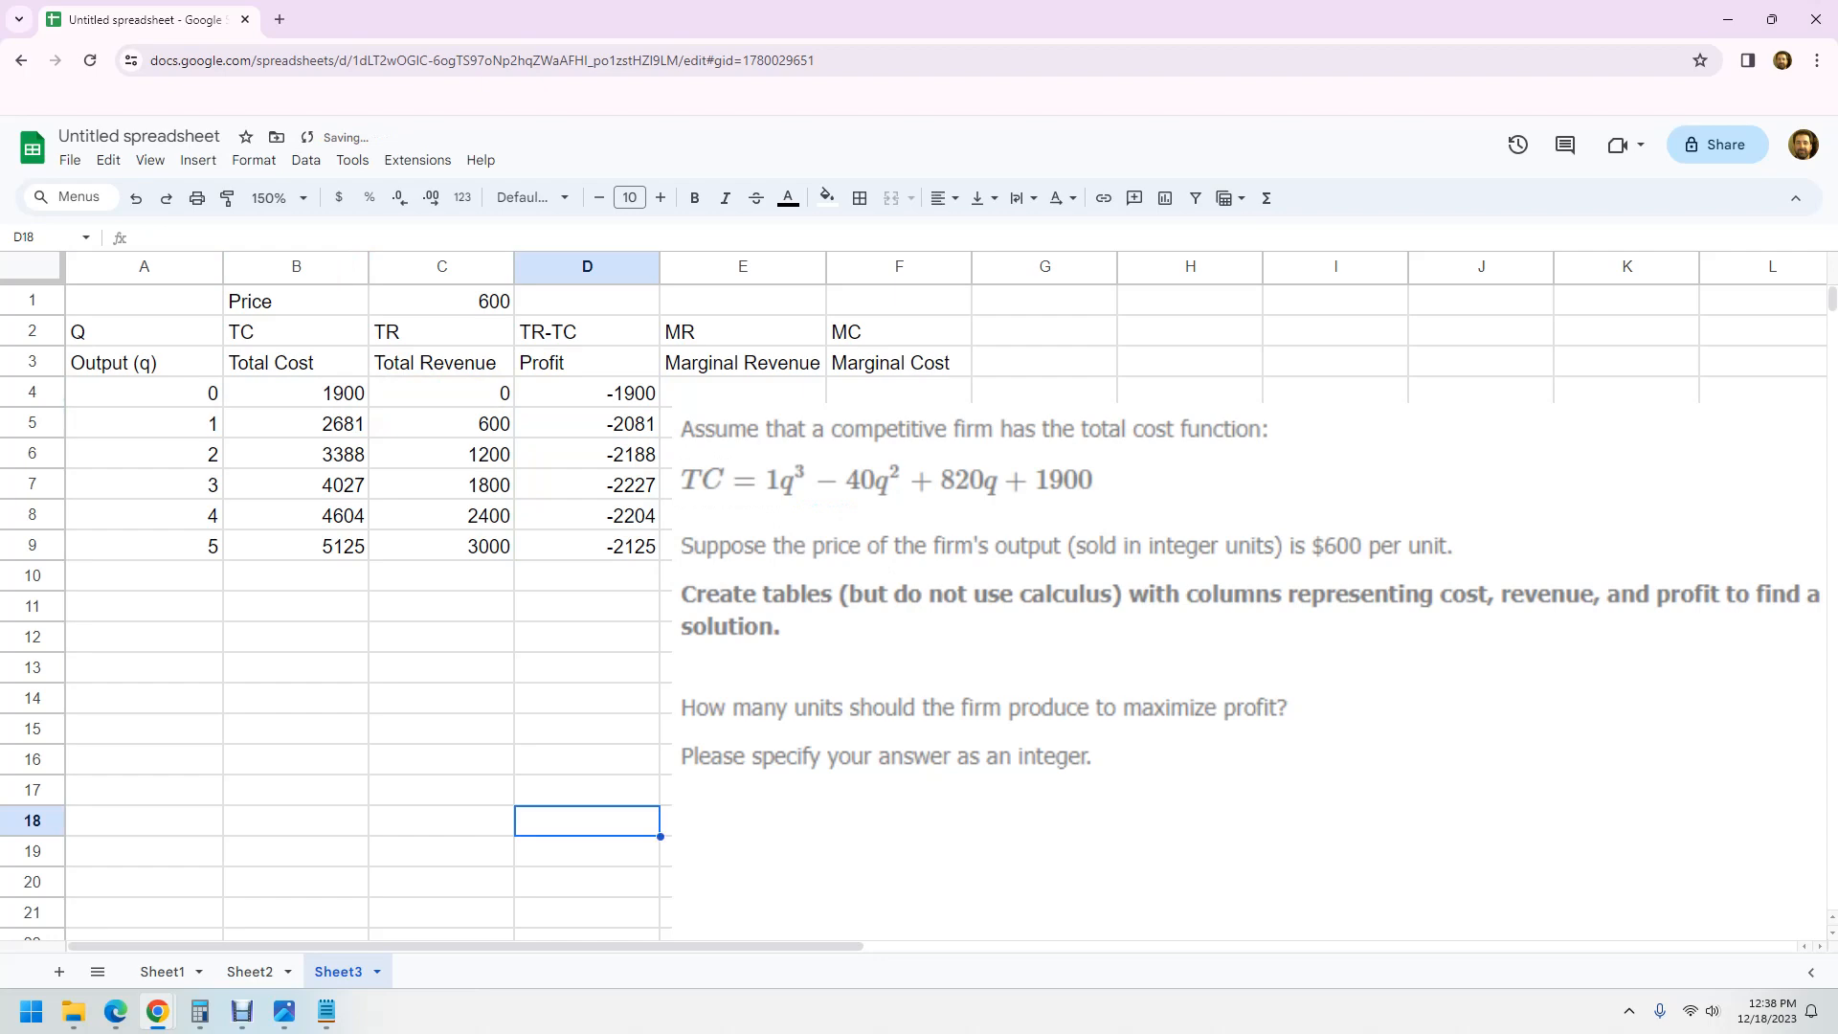
Step: Reposition the problem-statement image to start at column E just below row 1, over the marginal columns, keeping columns A to D clear
drag(861, 661, 1172, 635)
click(743, 392)
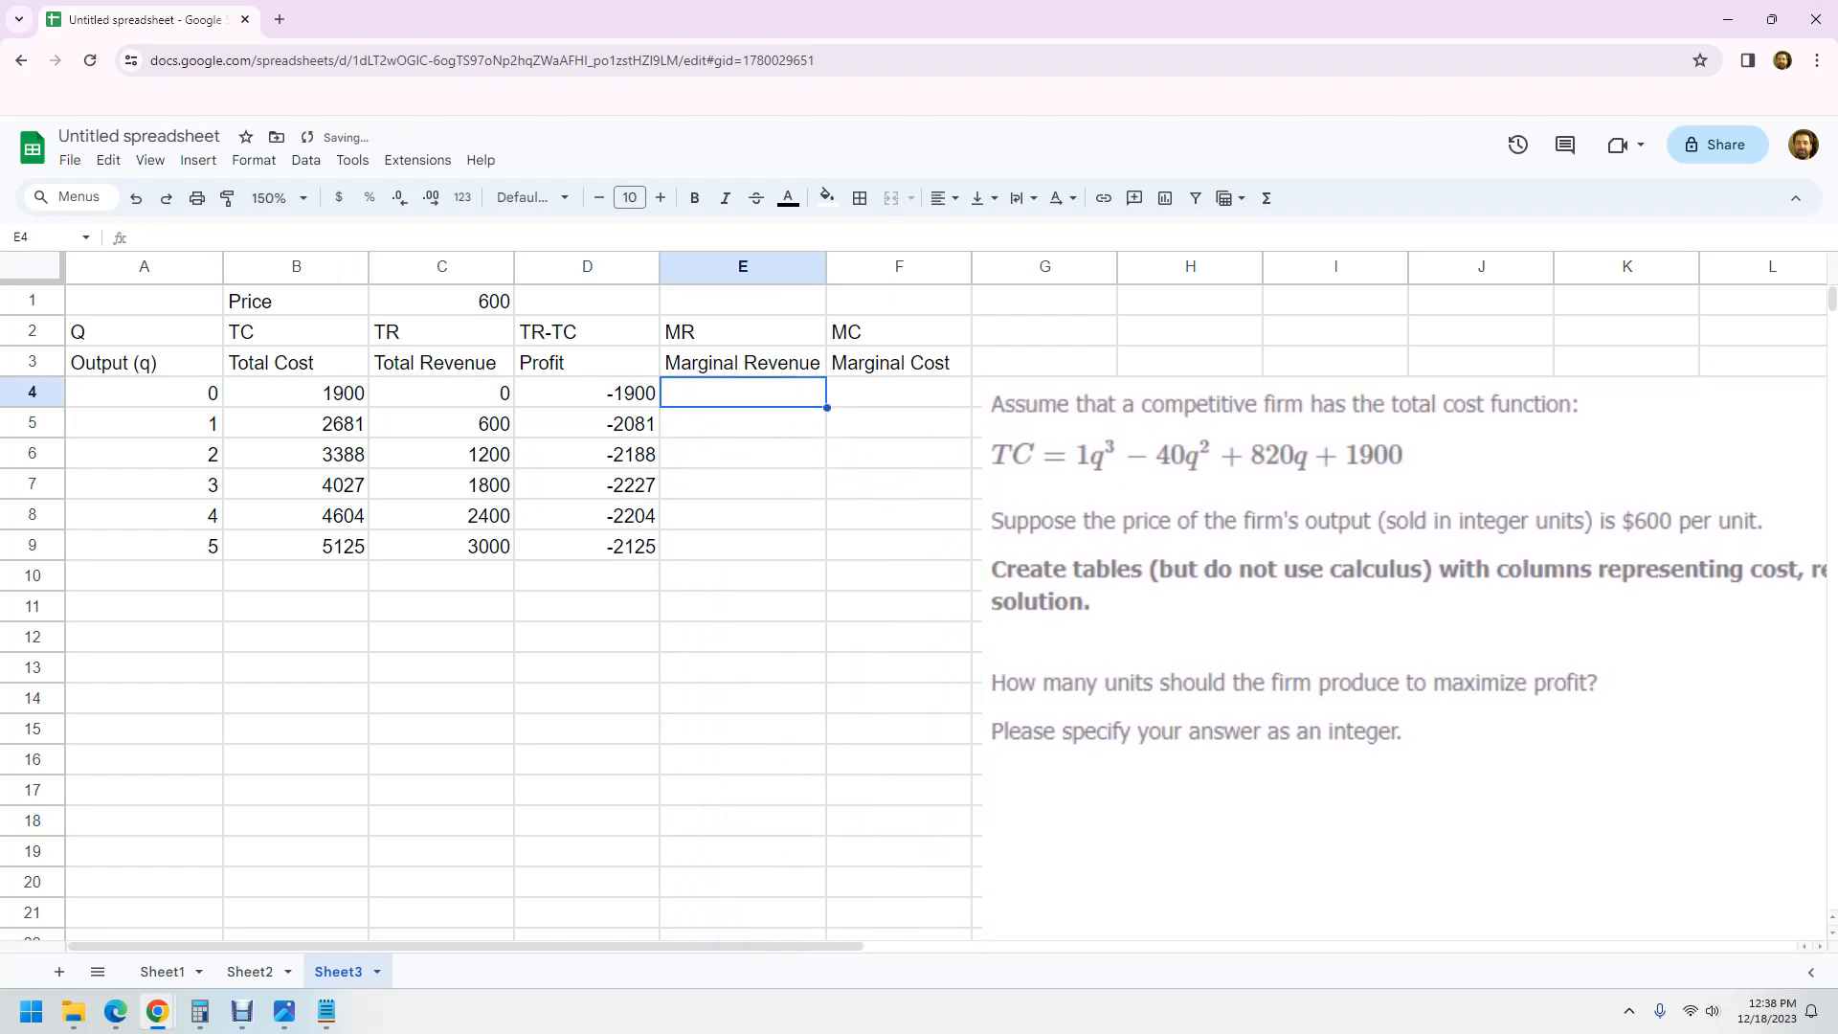
drag(1148, 622, 825, 541)
click(587, 637)
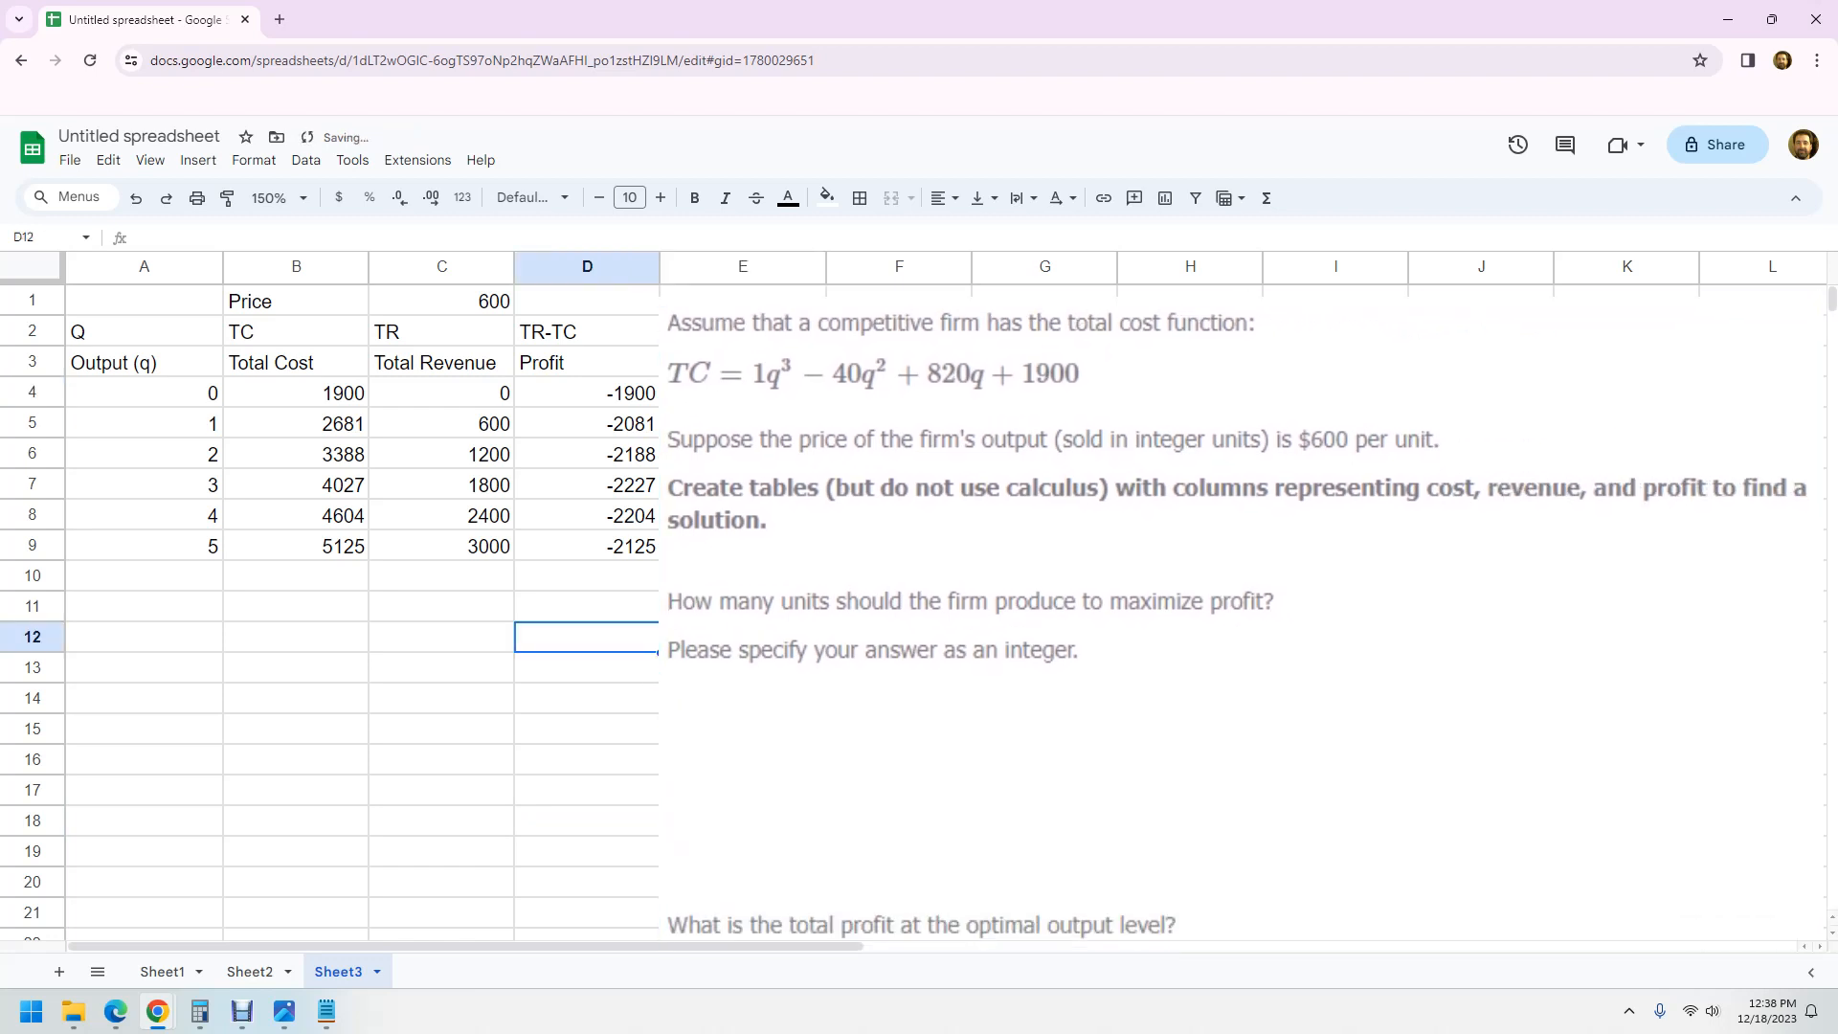
click(586, 546)
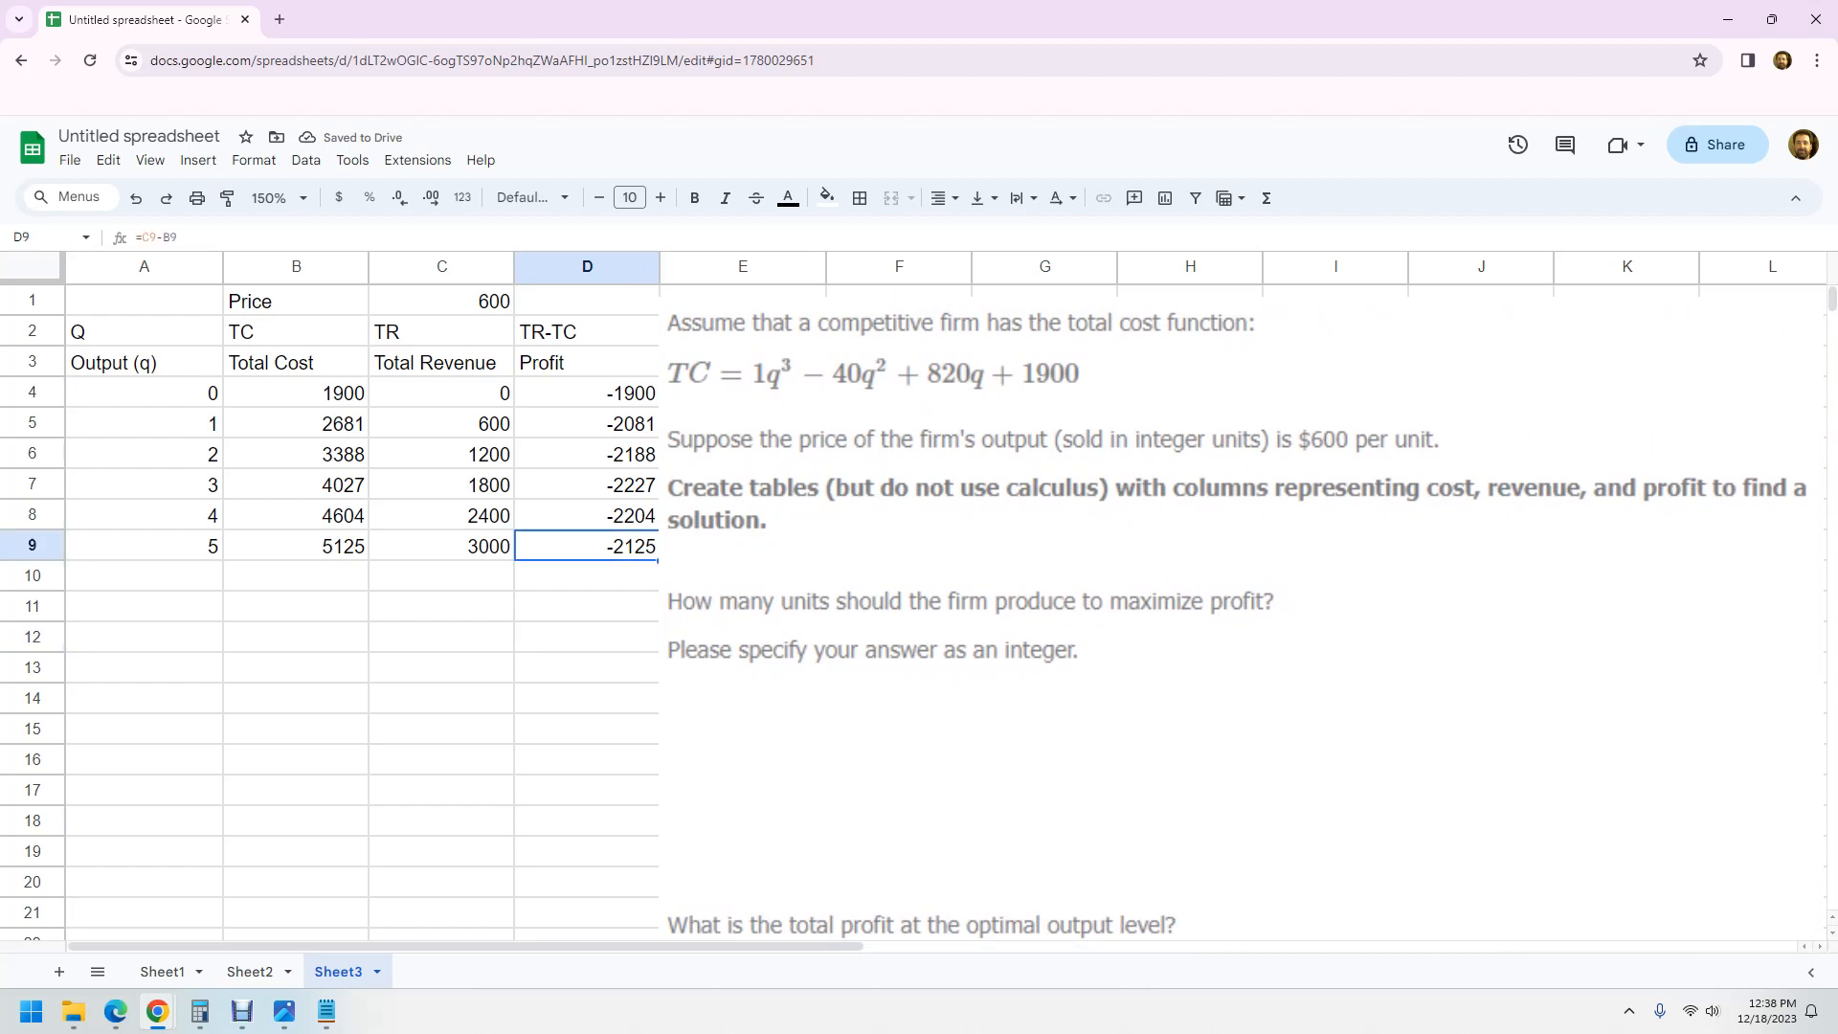
Step: Extend the output series in column A down to 31 in A35
click(586, 393)
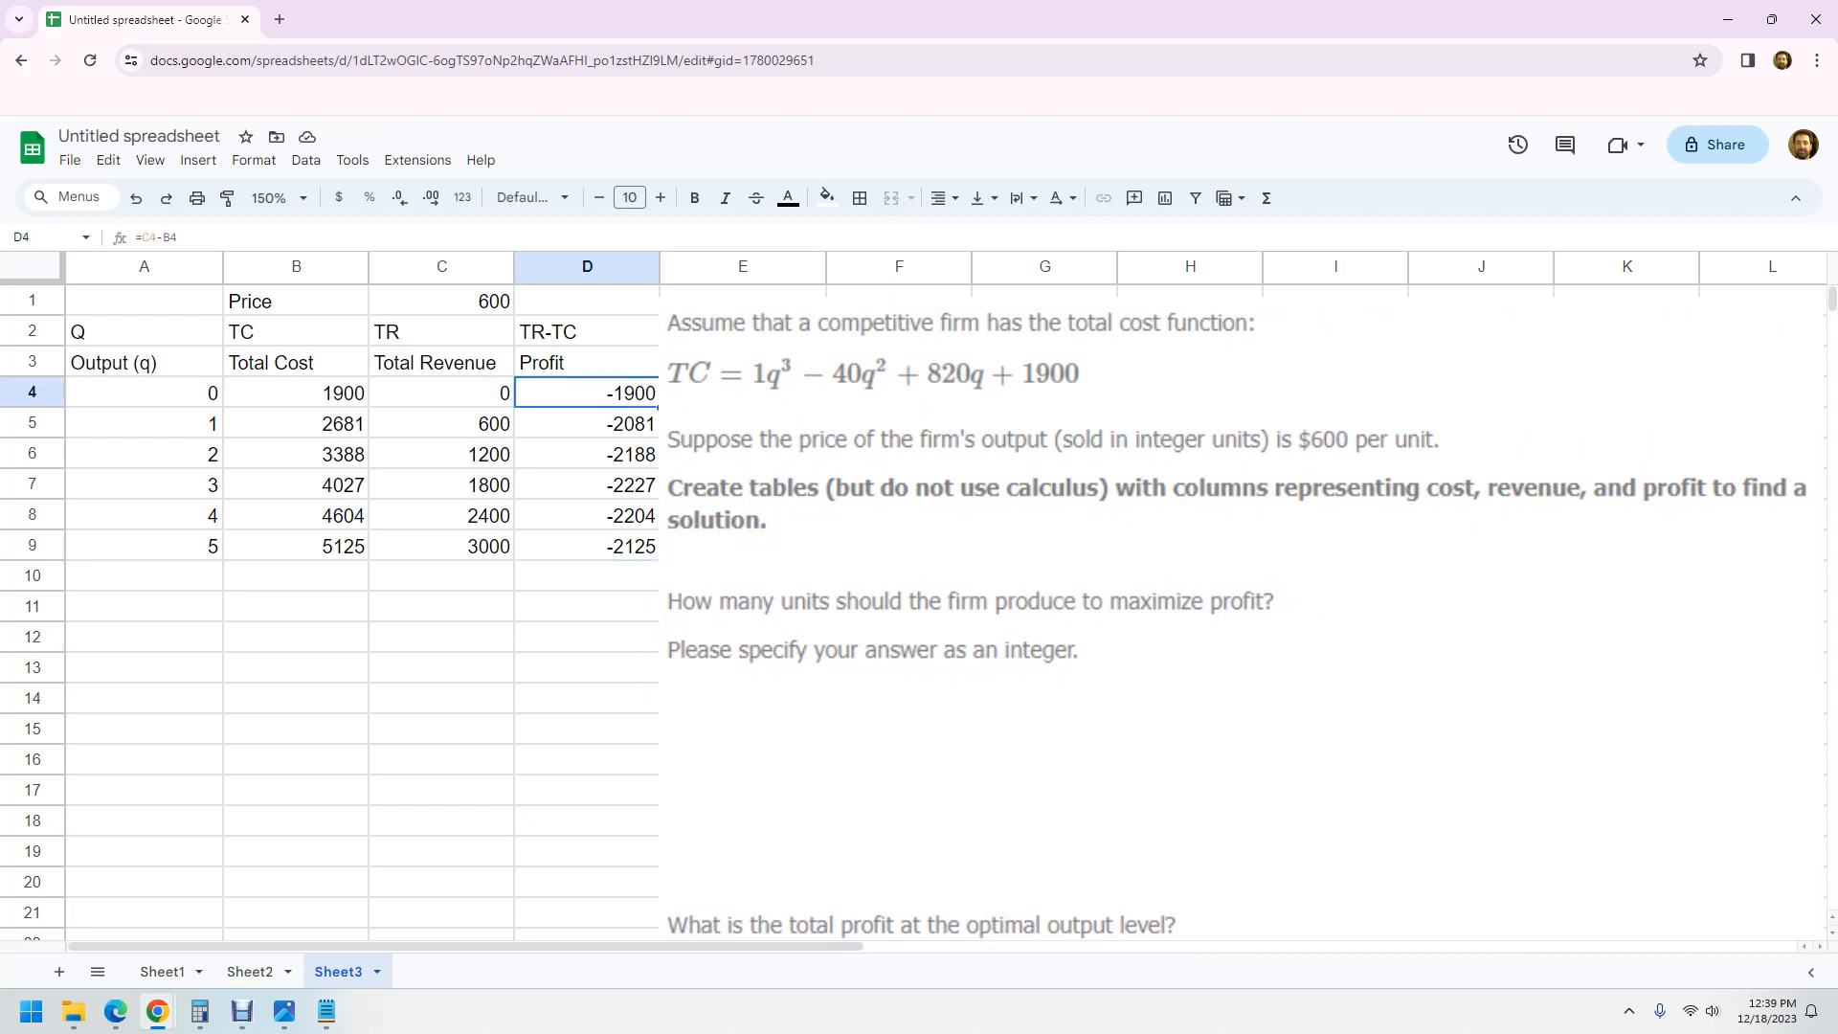
click(586, 546)
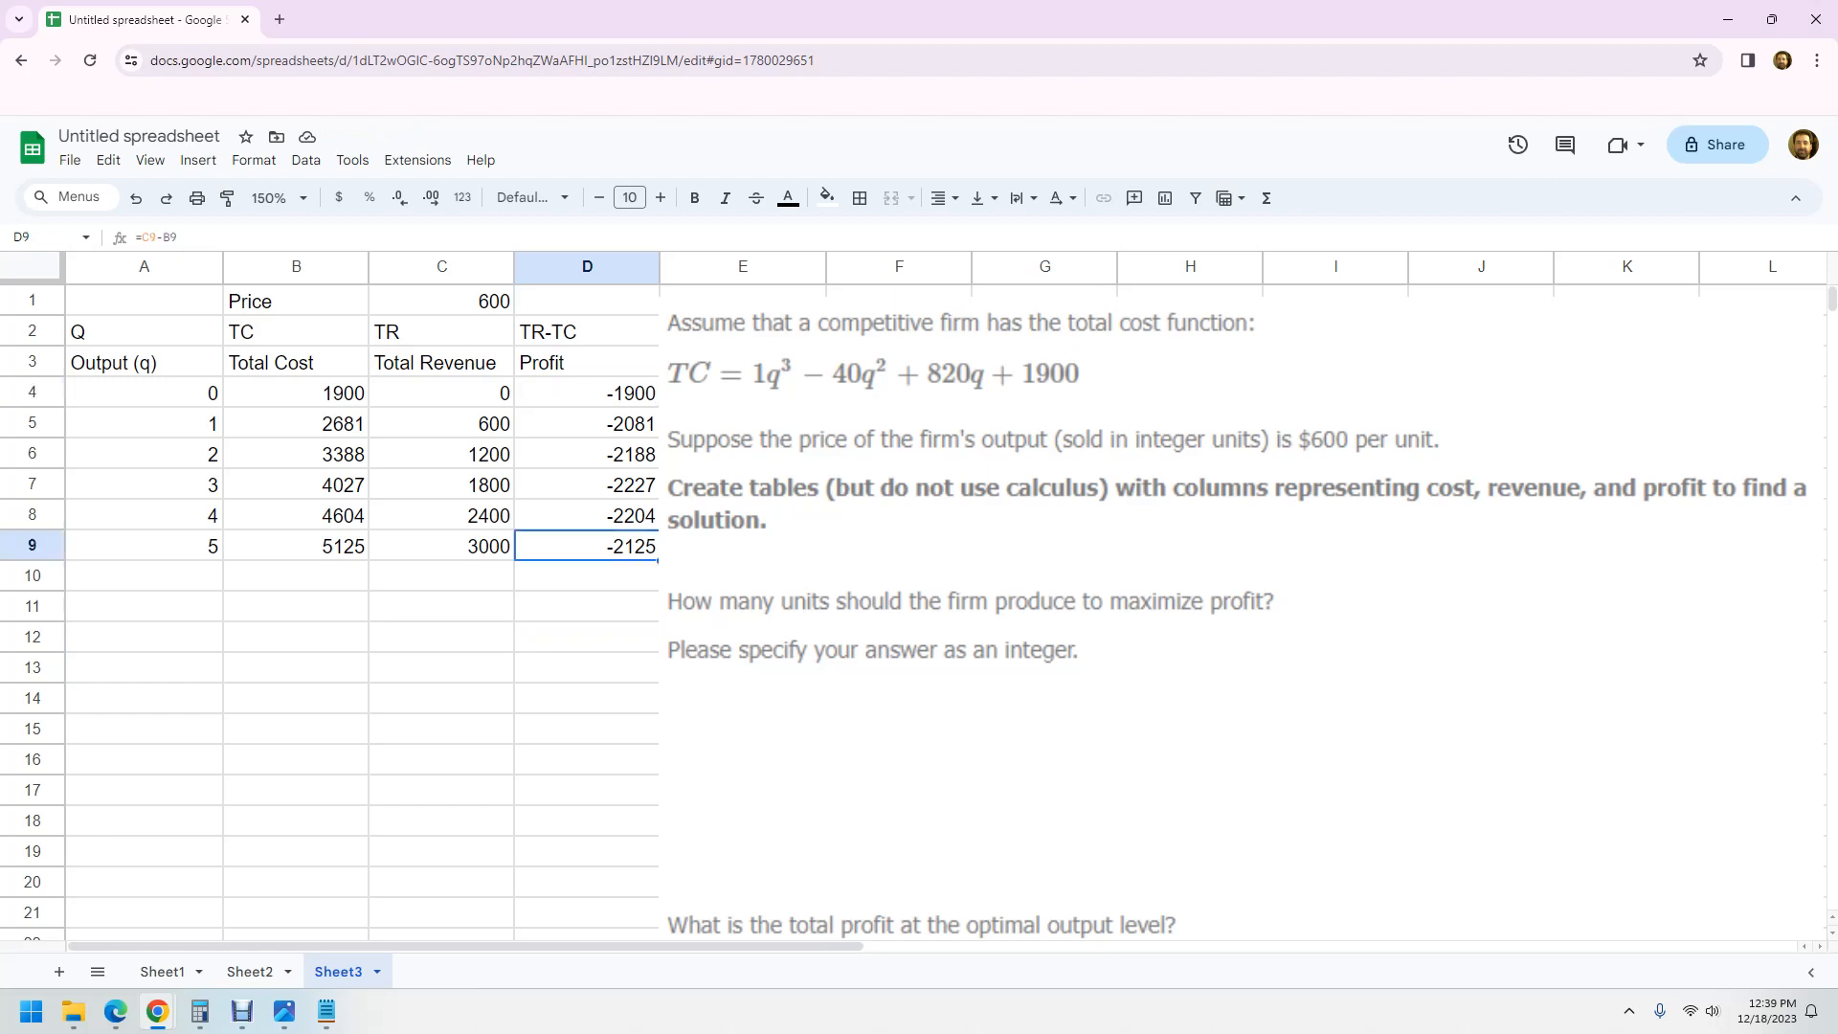
click(144, 546)
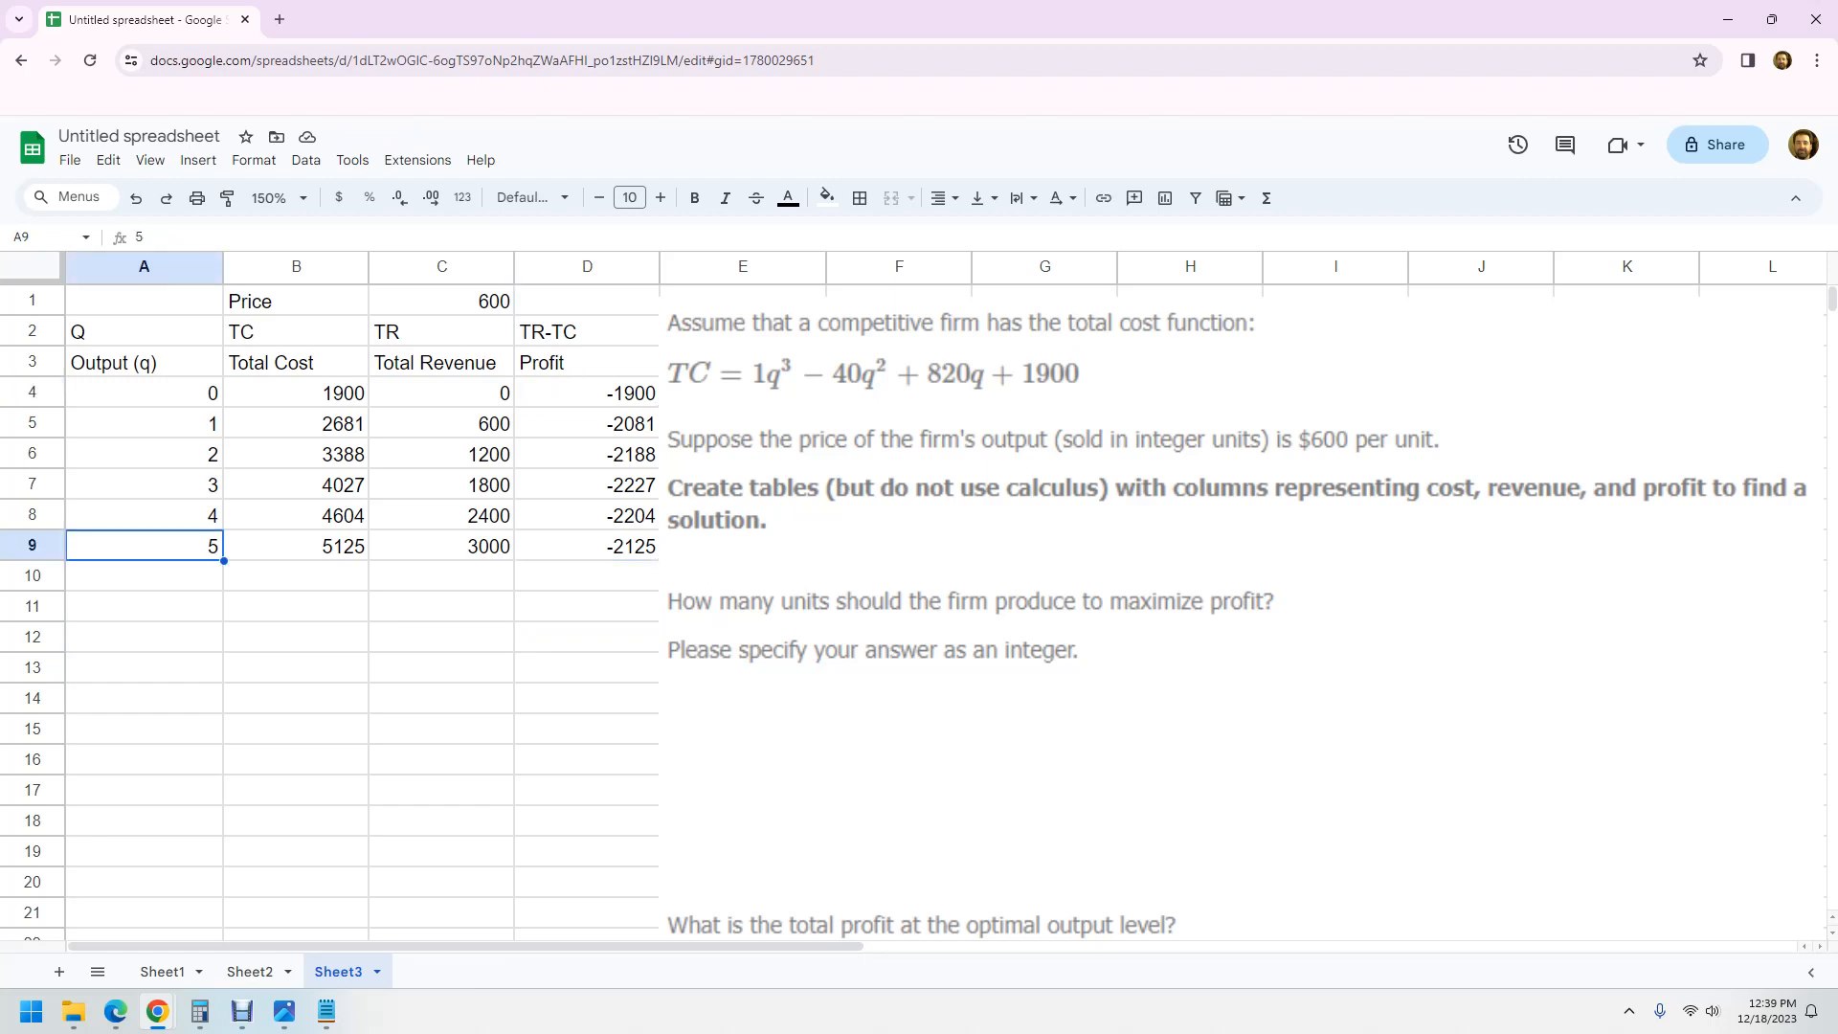
drag(143, 393, 223, 882)
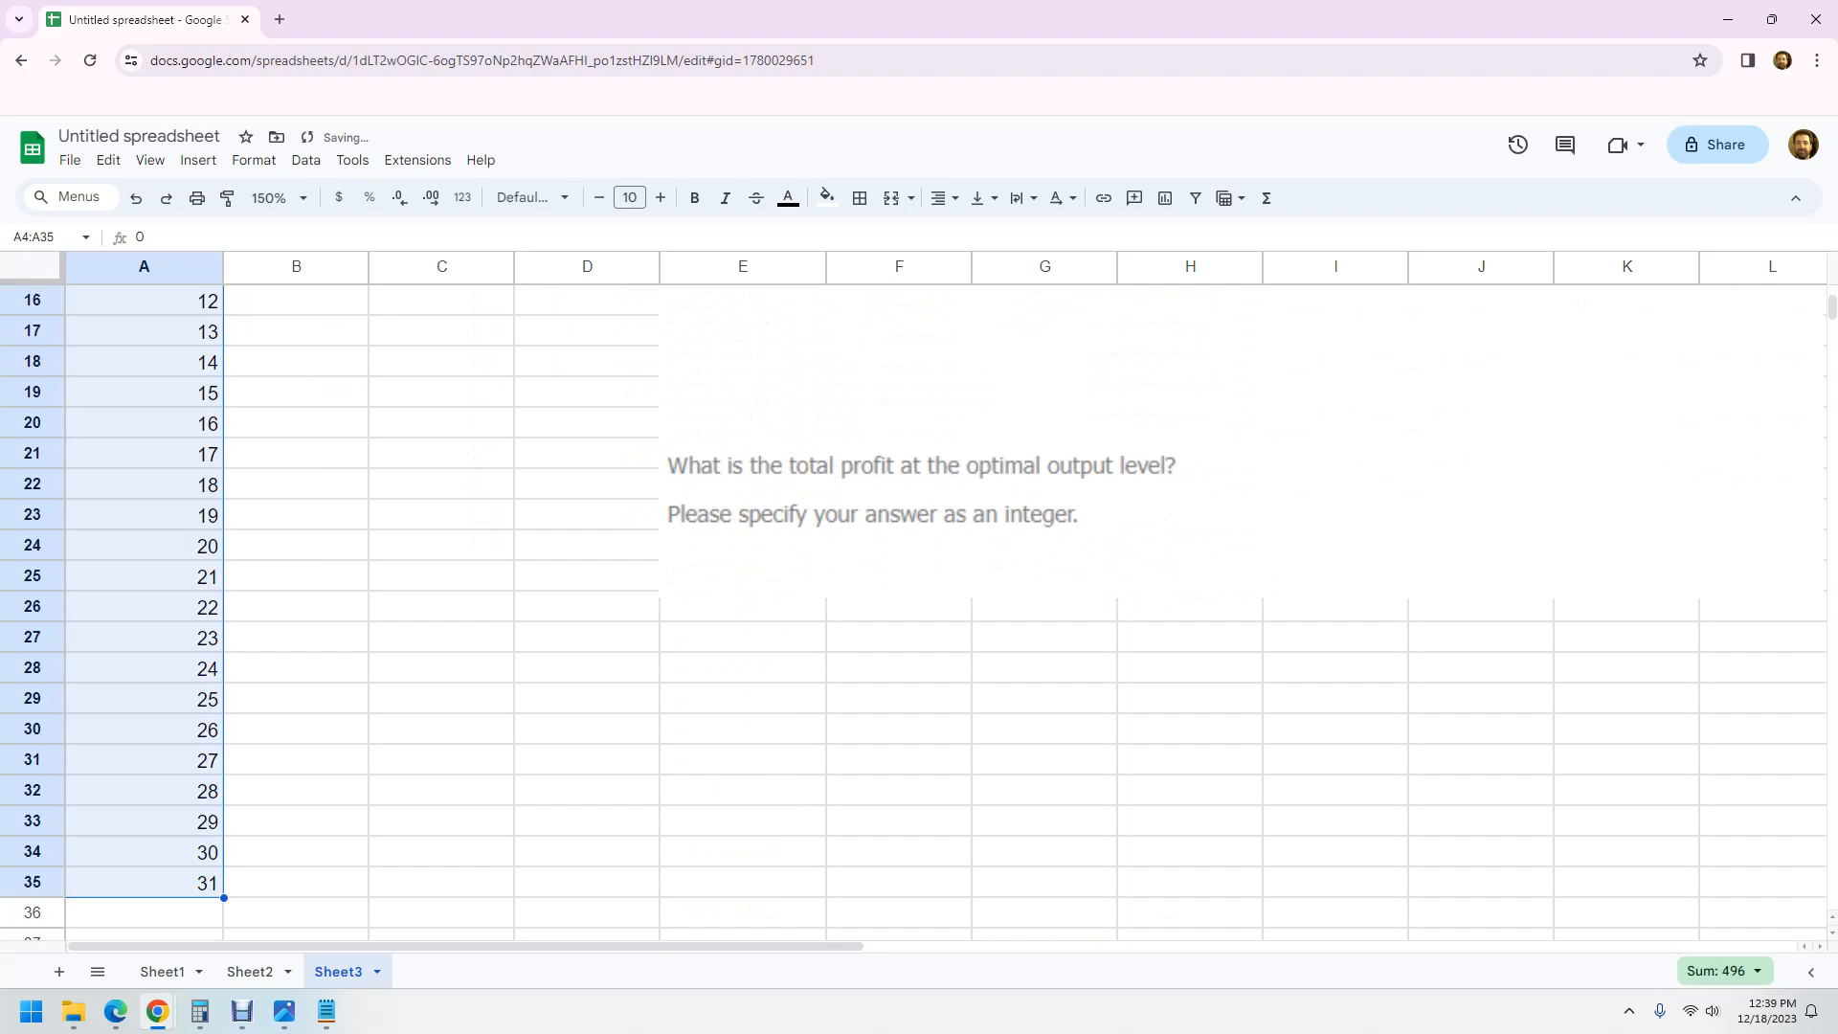
click(296, 821)
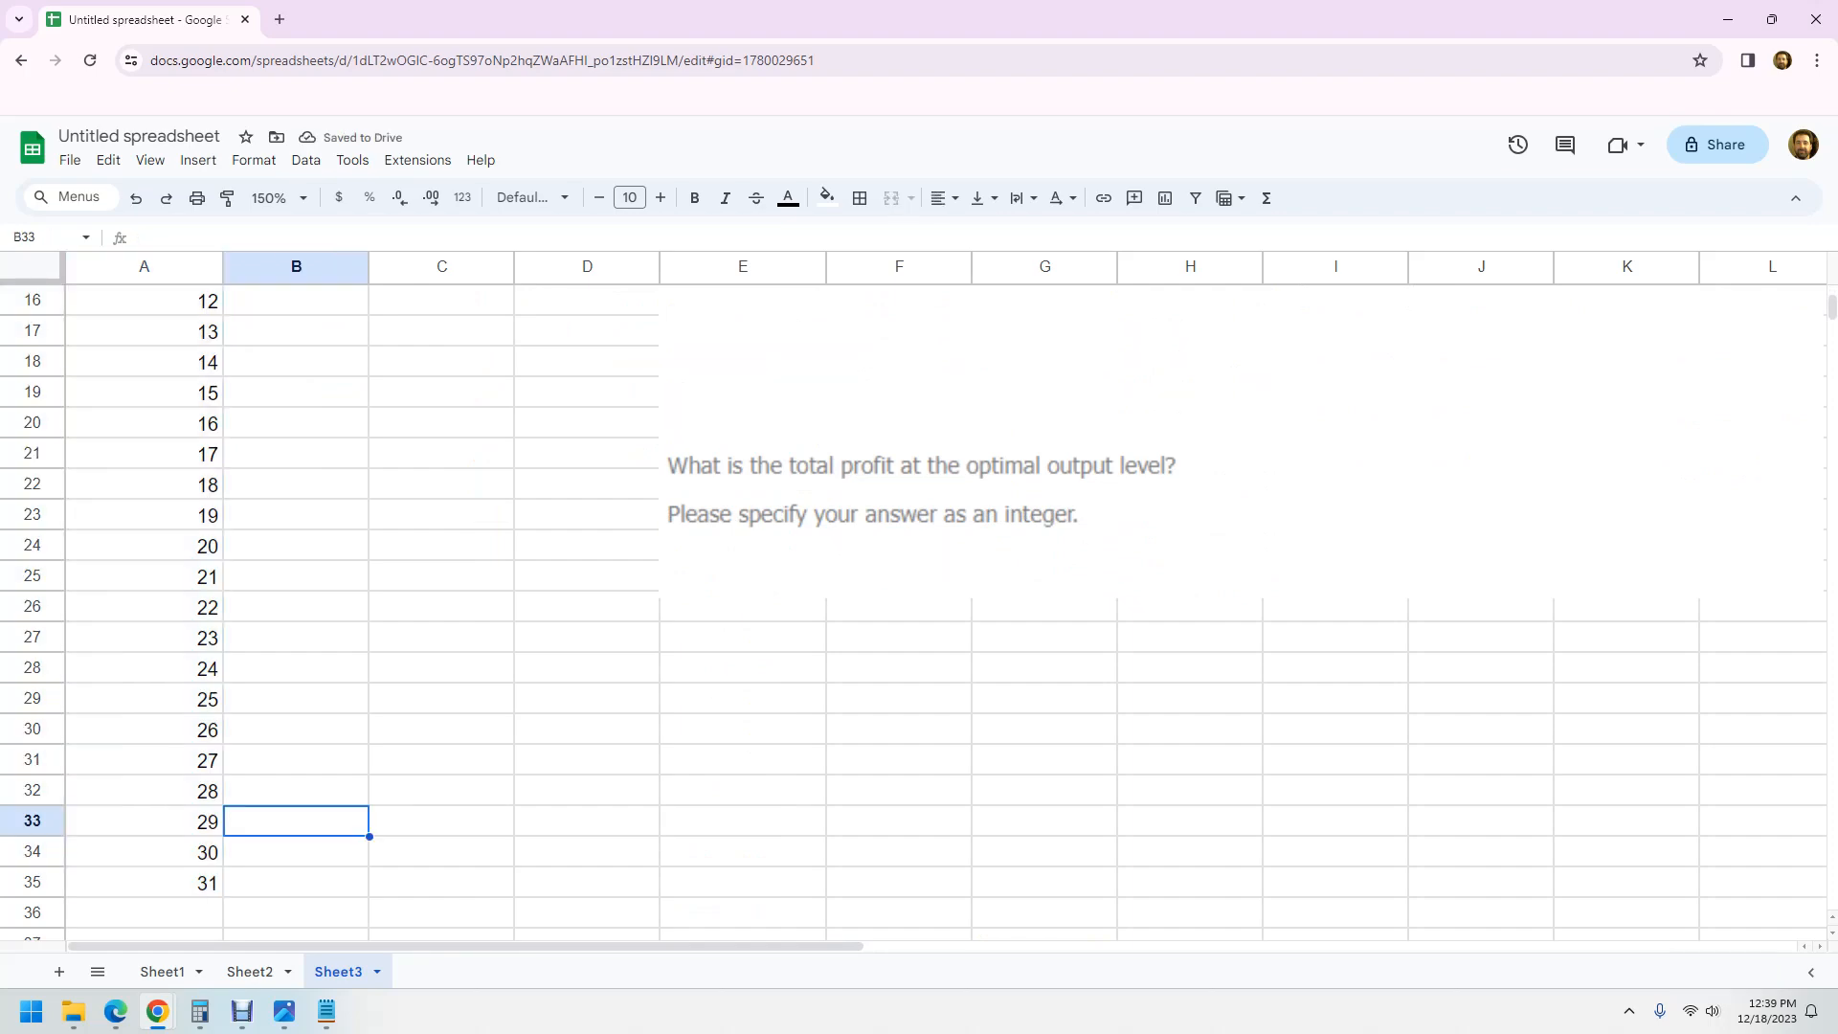
click(296, 882)
Step: Autofill the total cost formula from B9 down through B35, for every listed output
scroll(296, 882, up, 5)
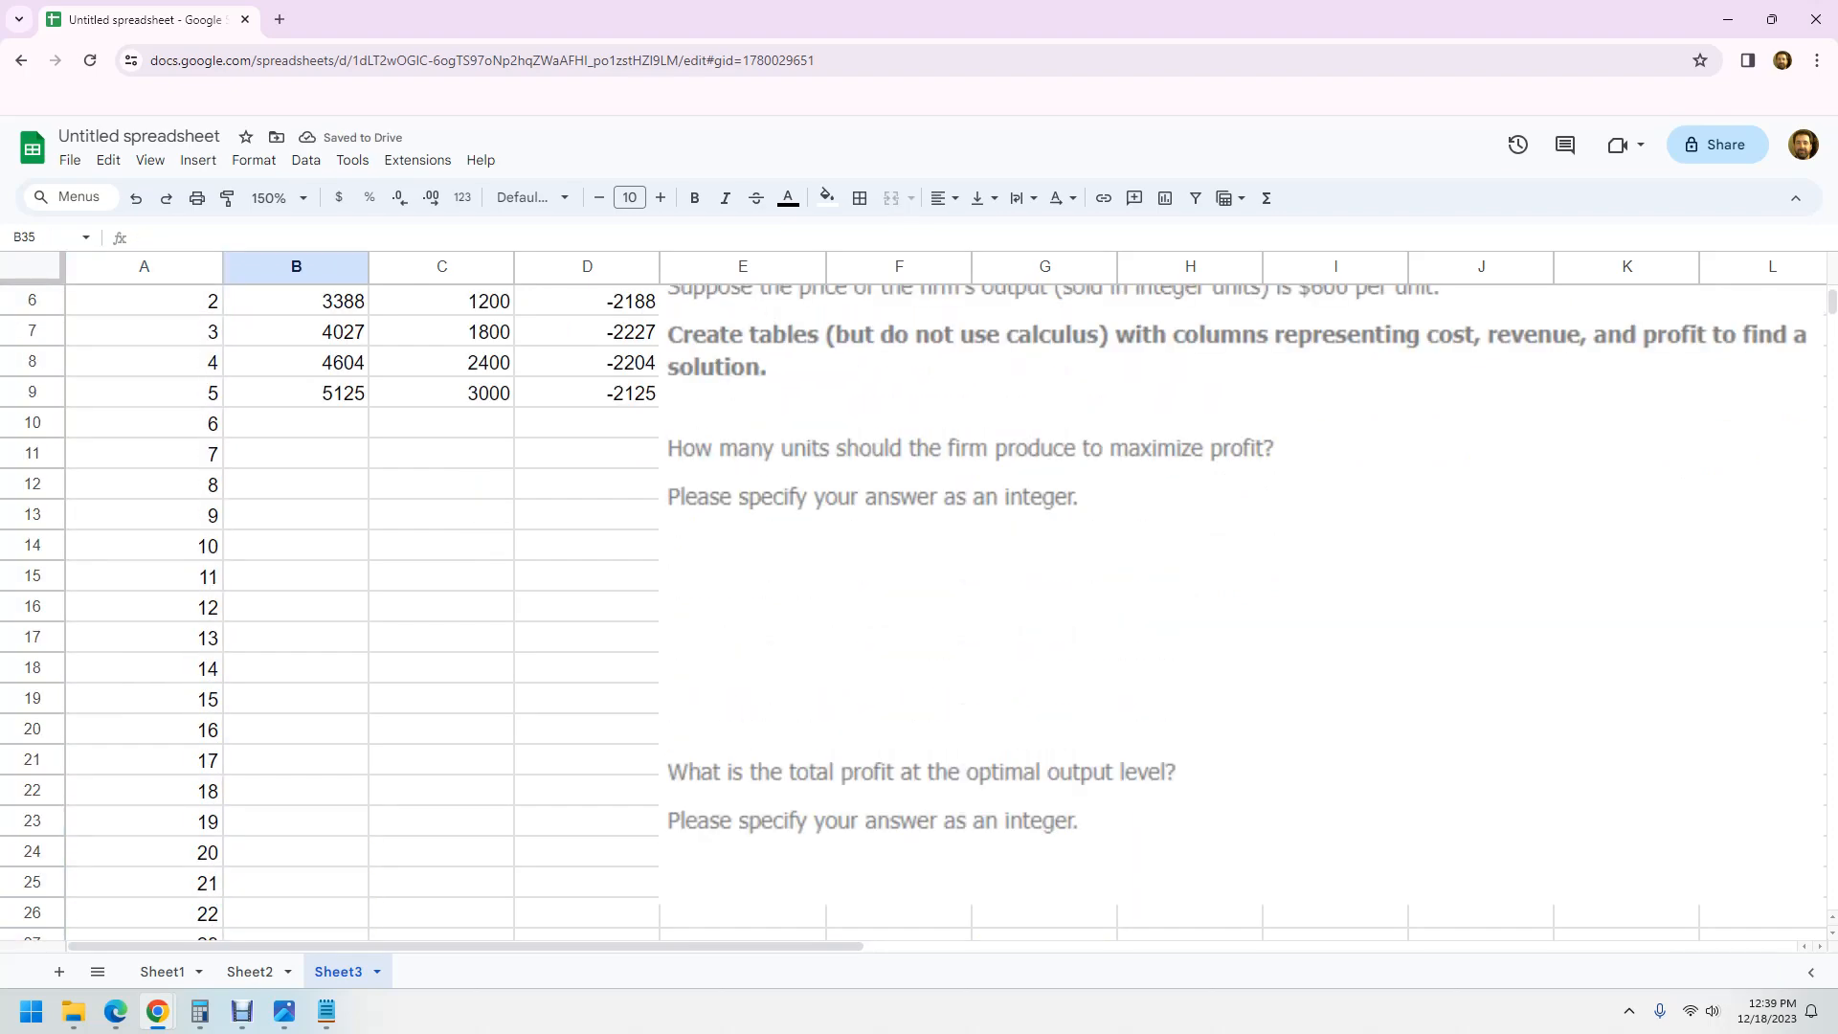
scroll(296, 883, down, 1)
scroll(295, 882, up, 2)
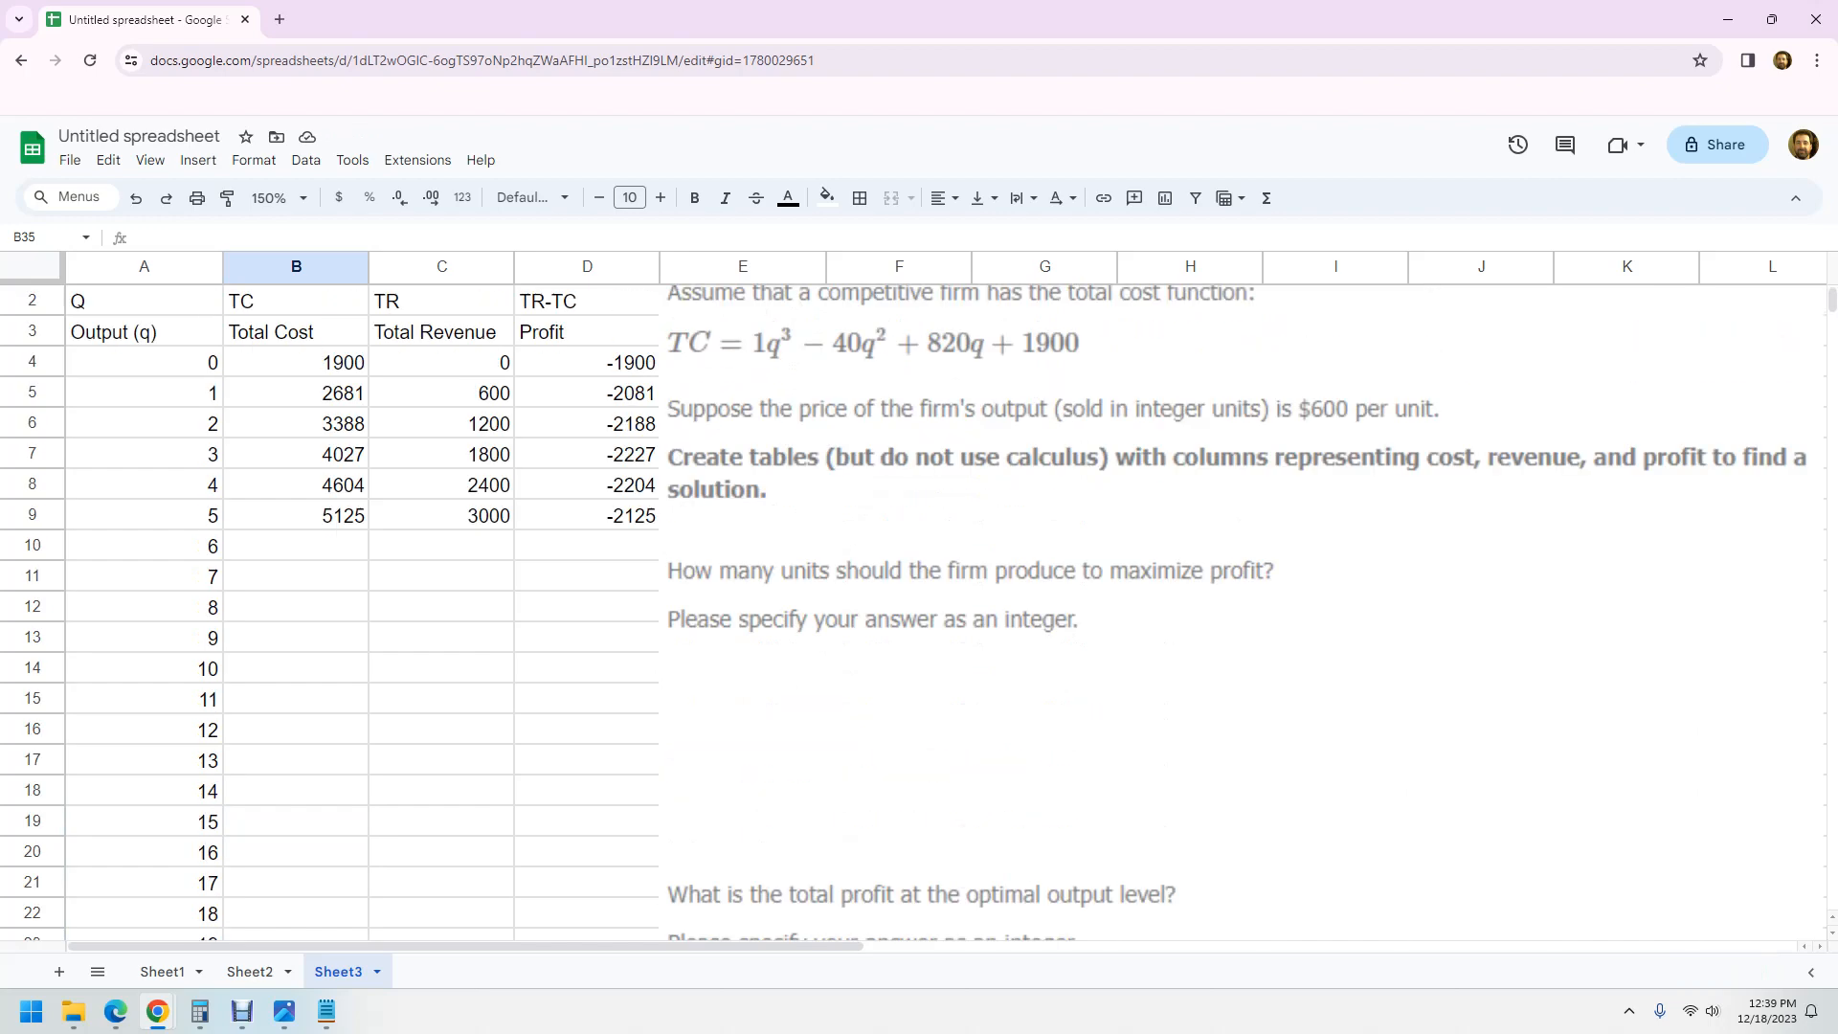
click(296, 361)
click(296, 515)
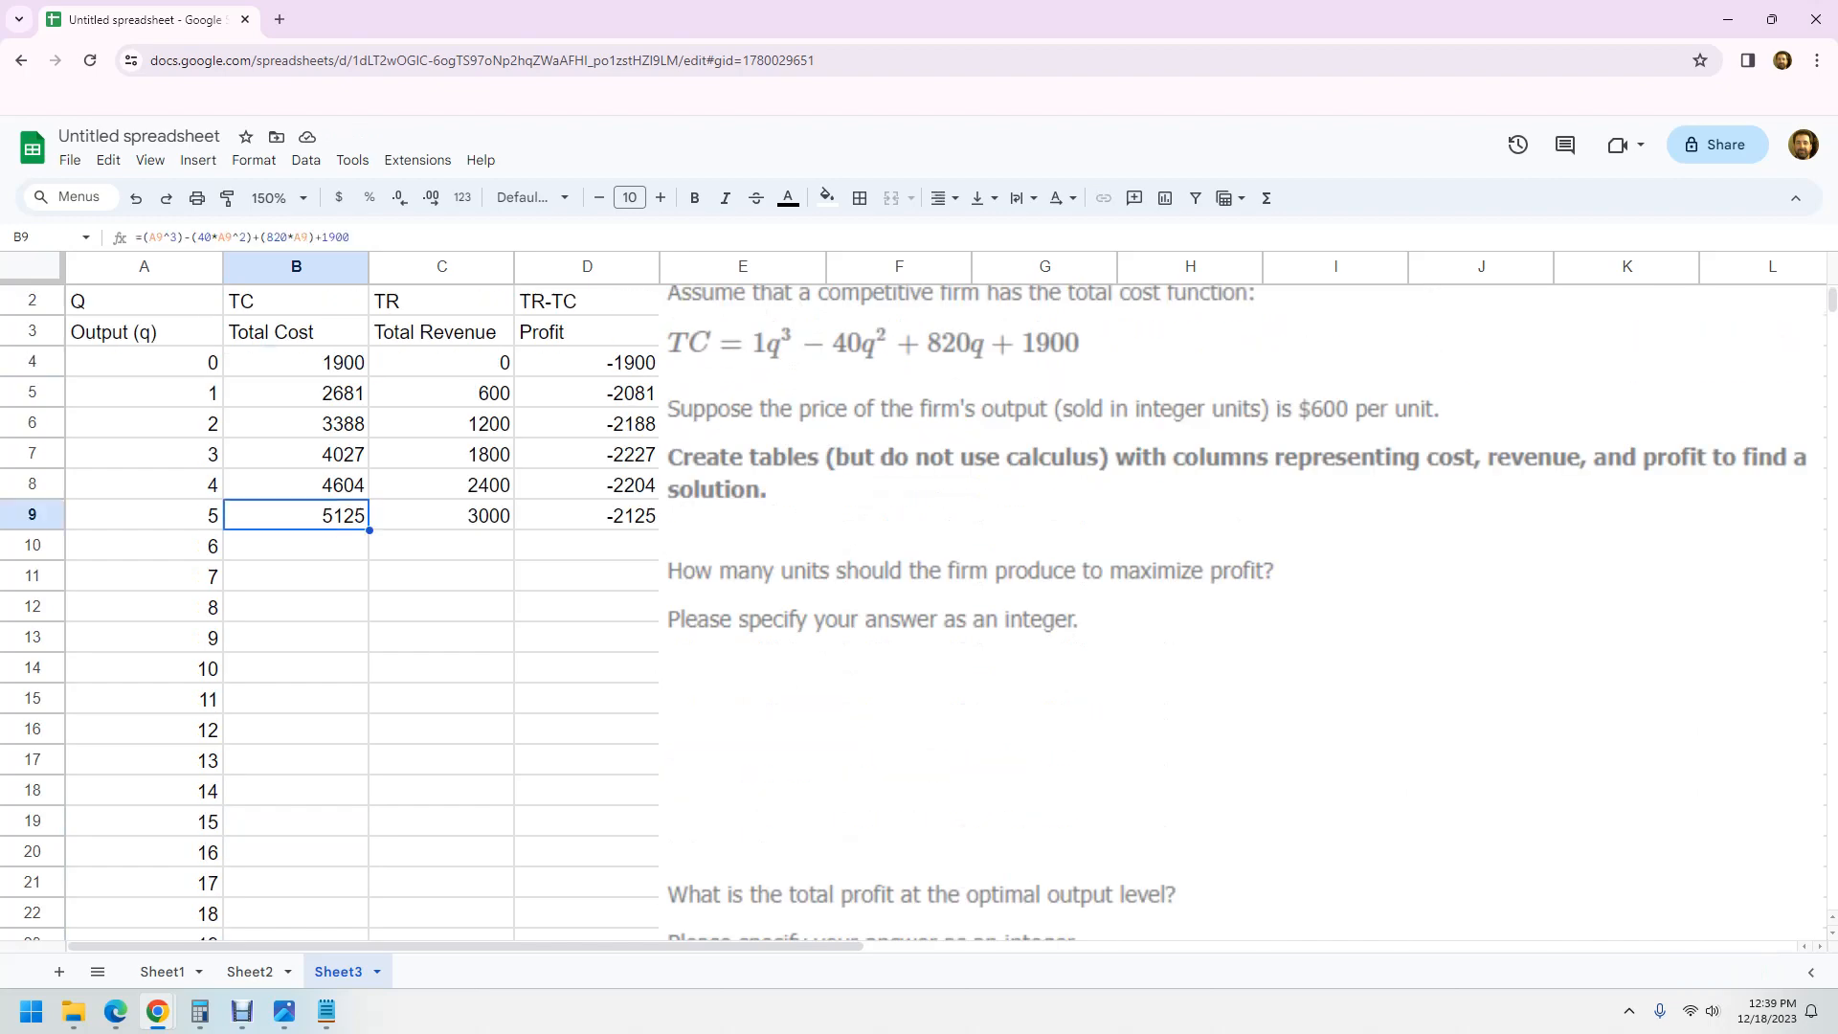
double_click(369, 530)
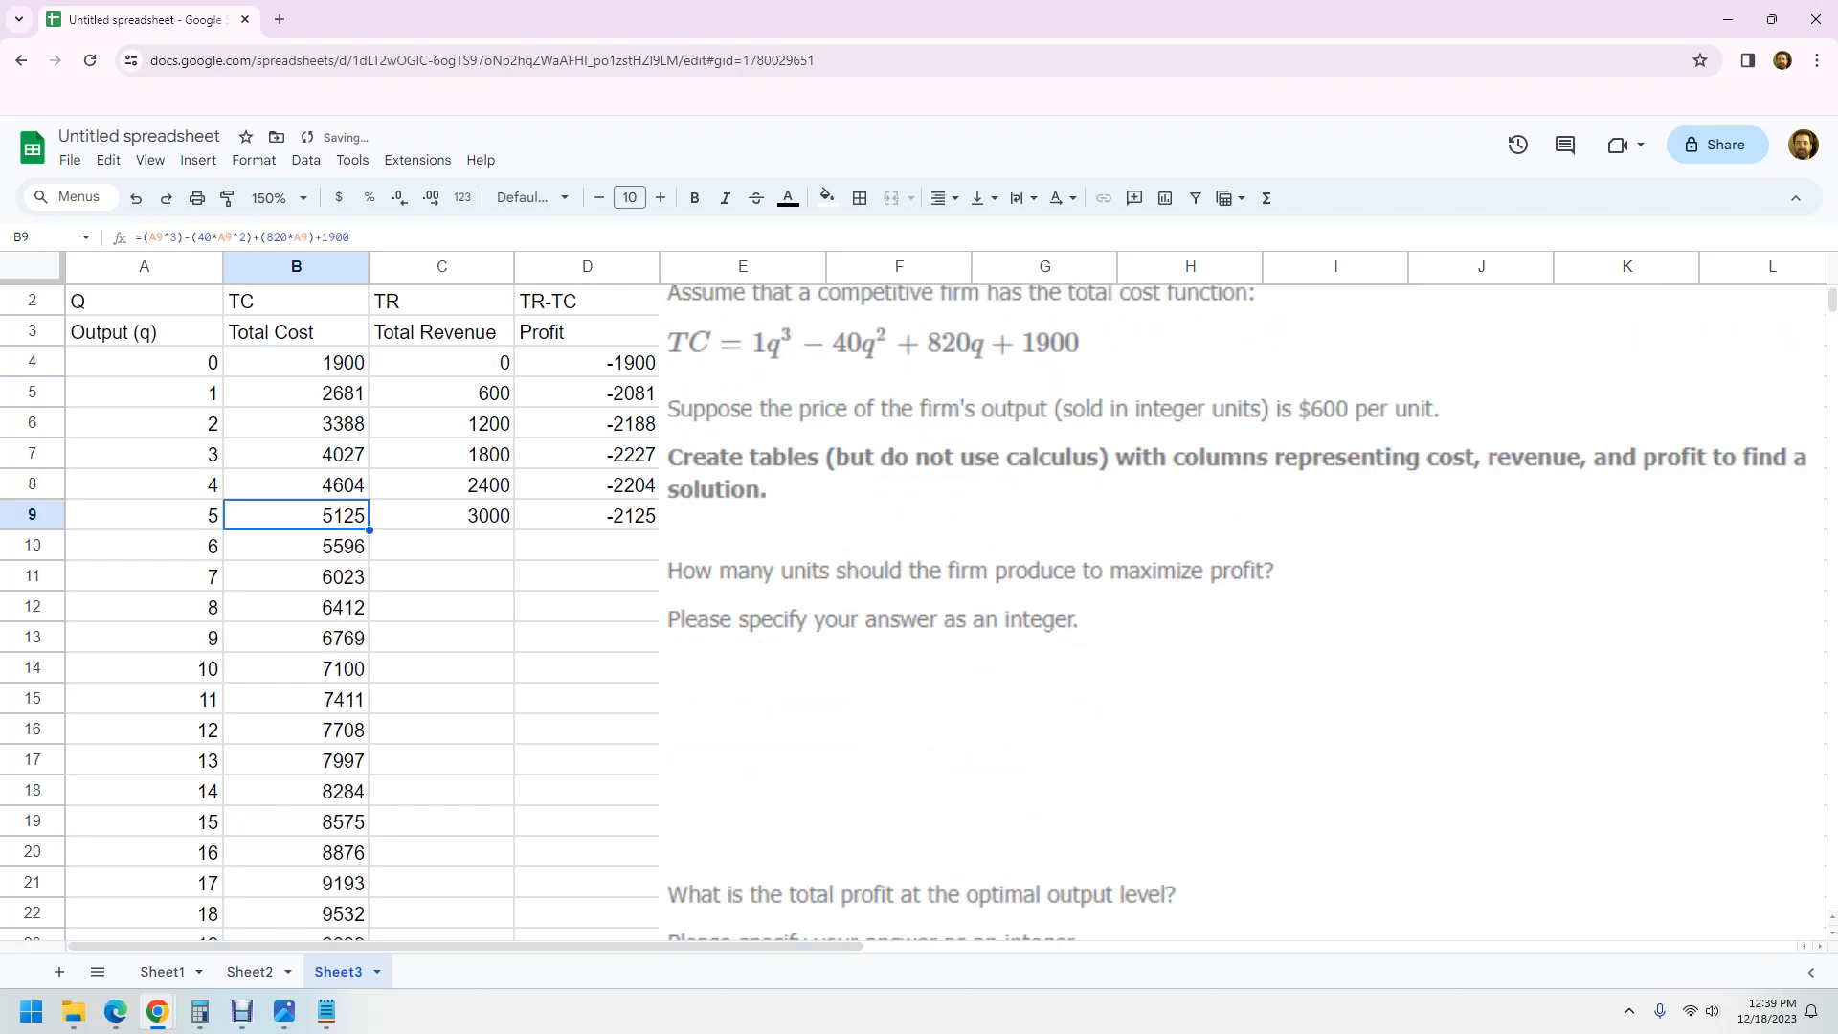
scroll(370, 530, down, 6)
click(296, 698)
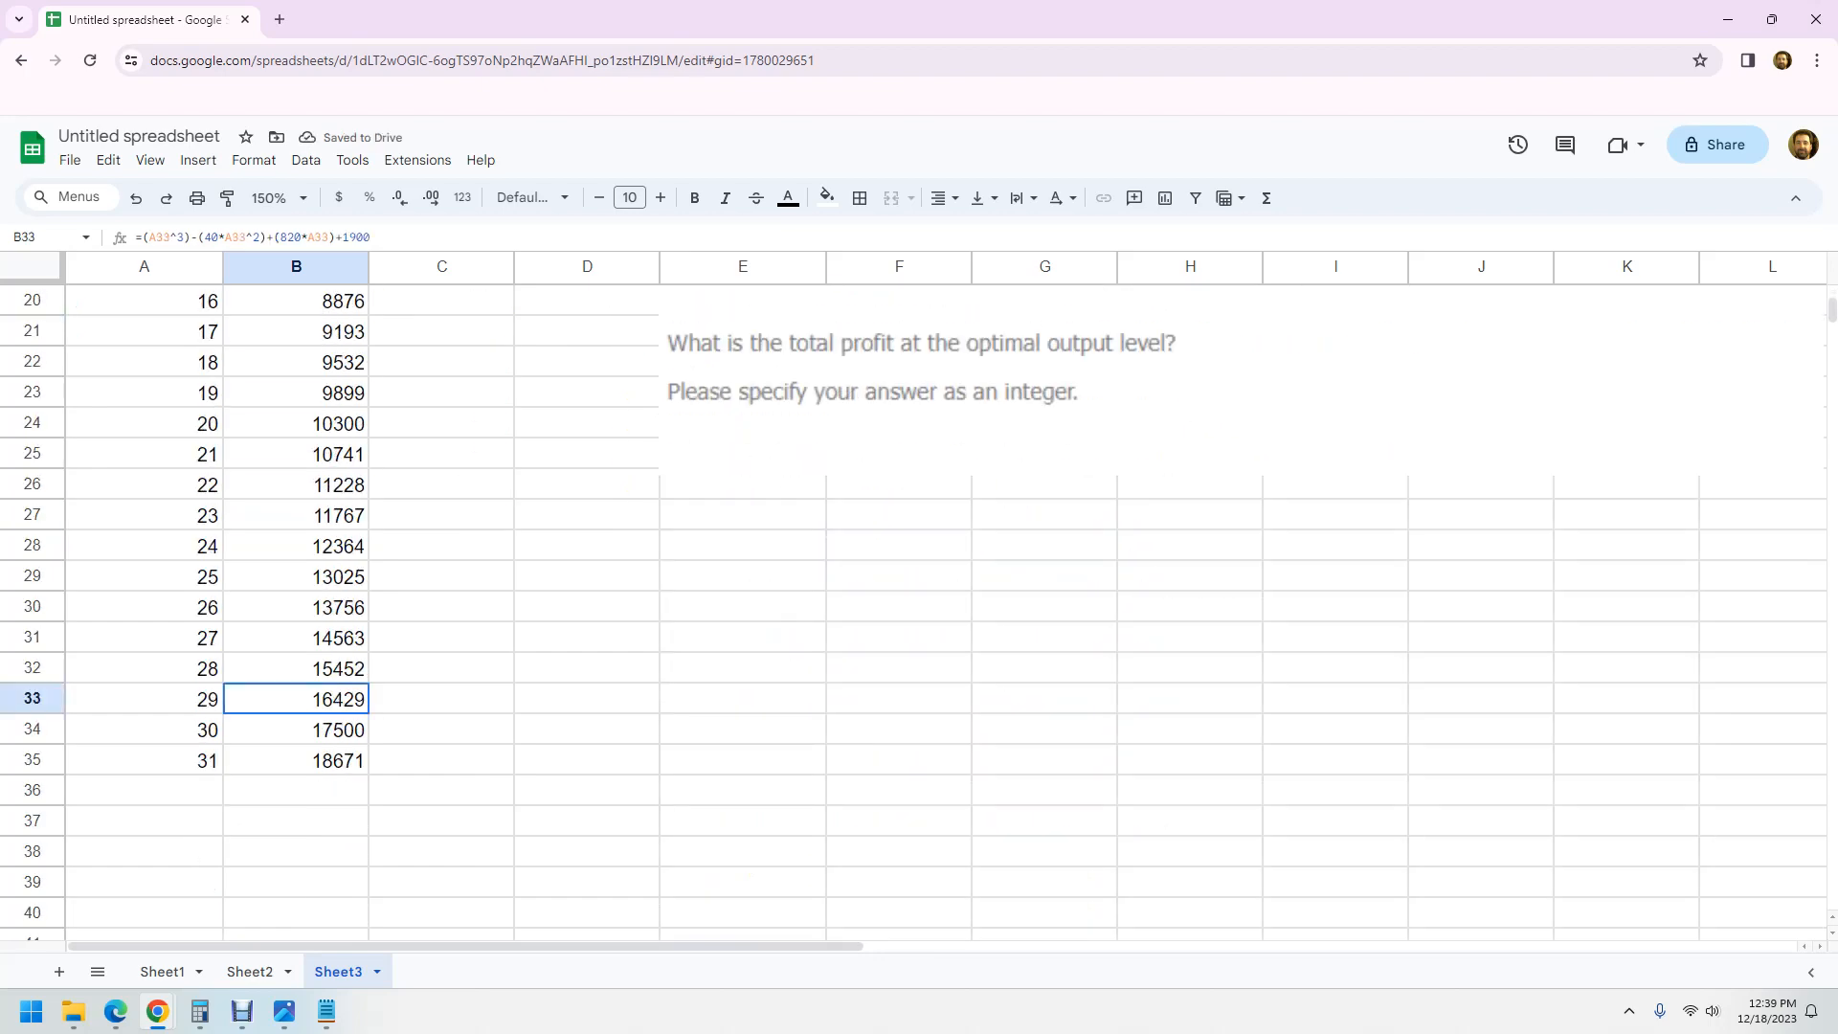
scroll(919, 613, up, 6)
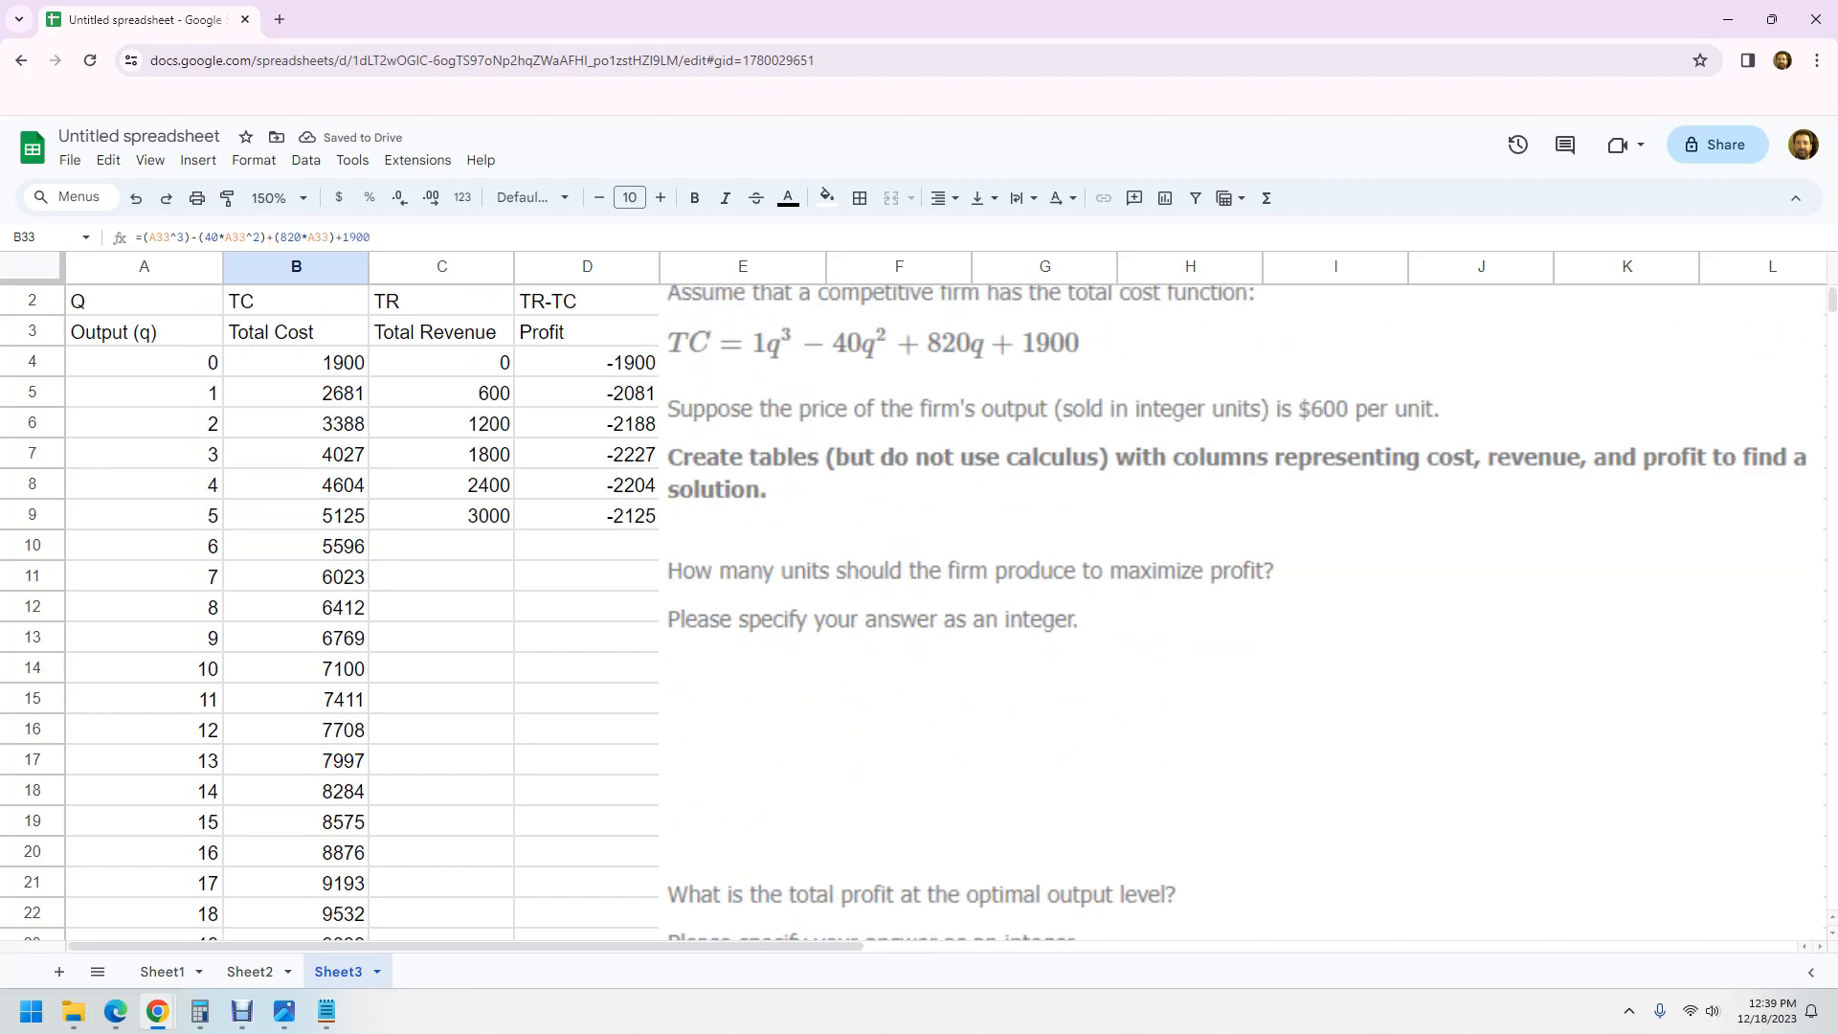
Step: Autofill the total revenue formula from C9 and the profit formula from D9 down through row 35
click(441, 515)
double_click(515, 530)
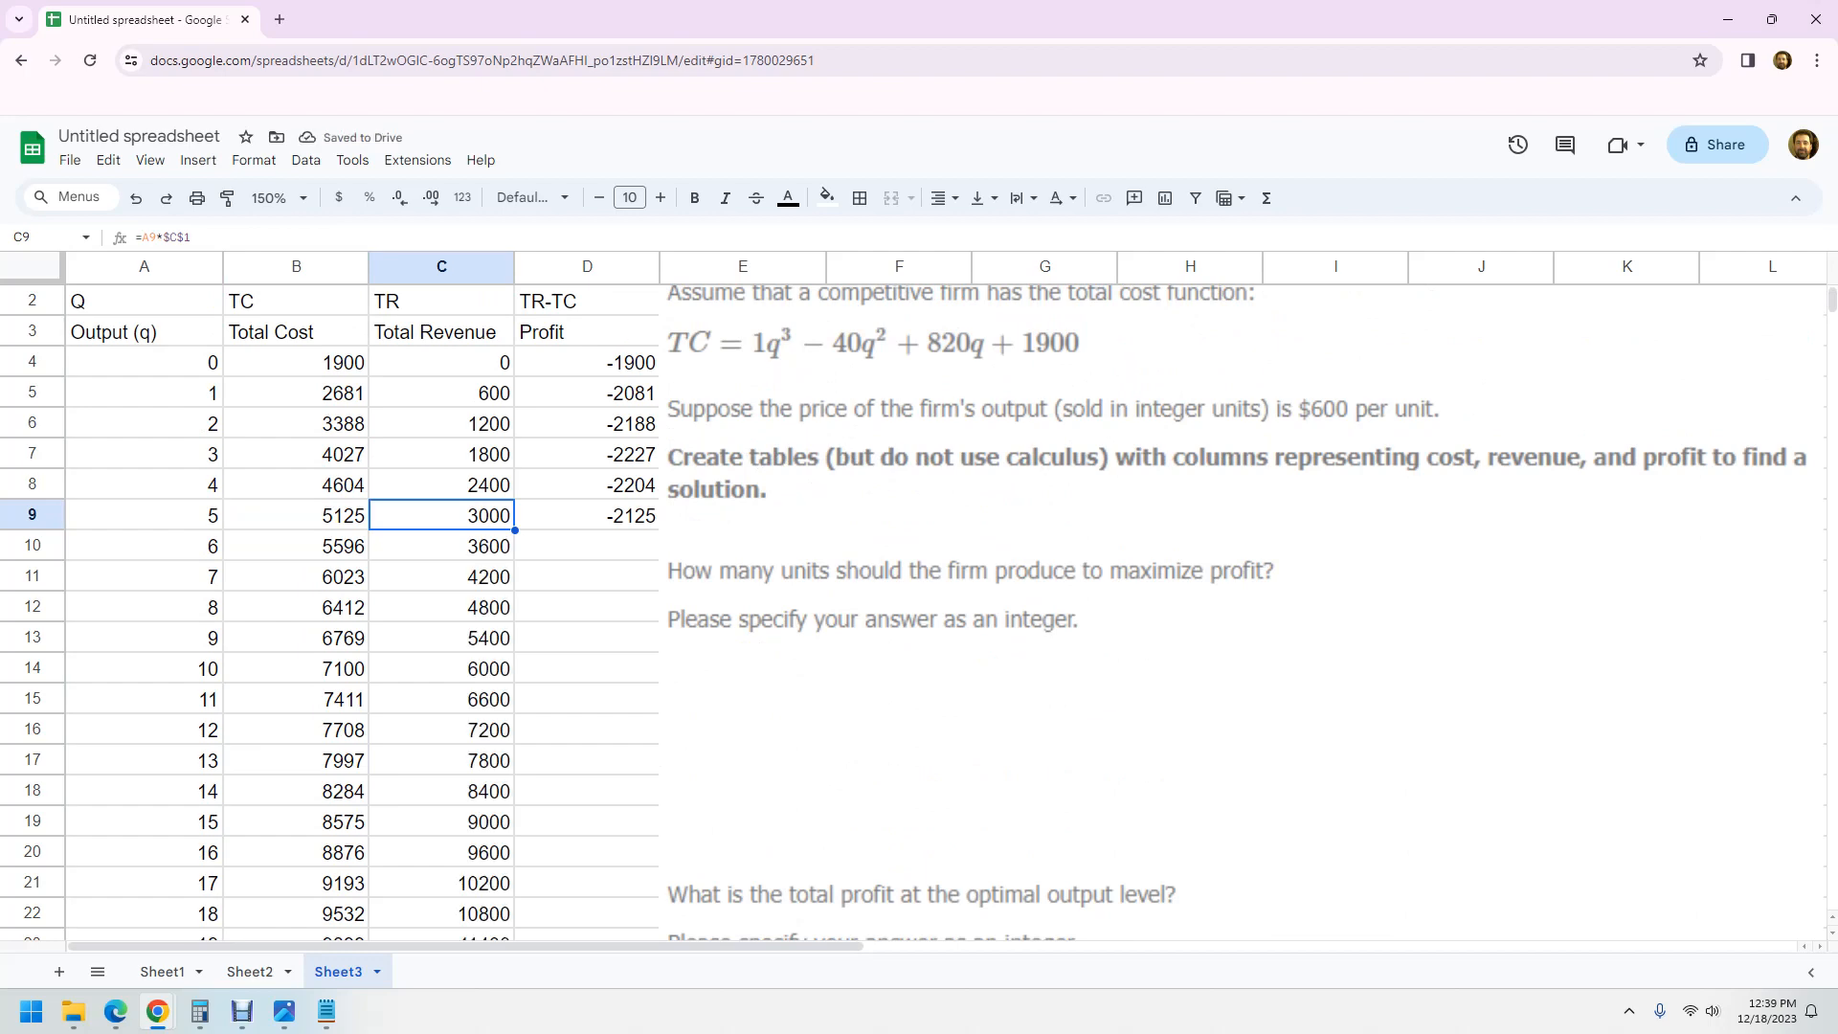
click(587, 546)
drag(814, 546, 864, 554)
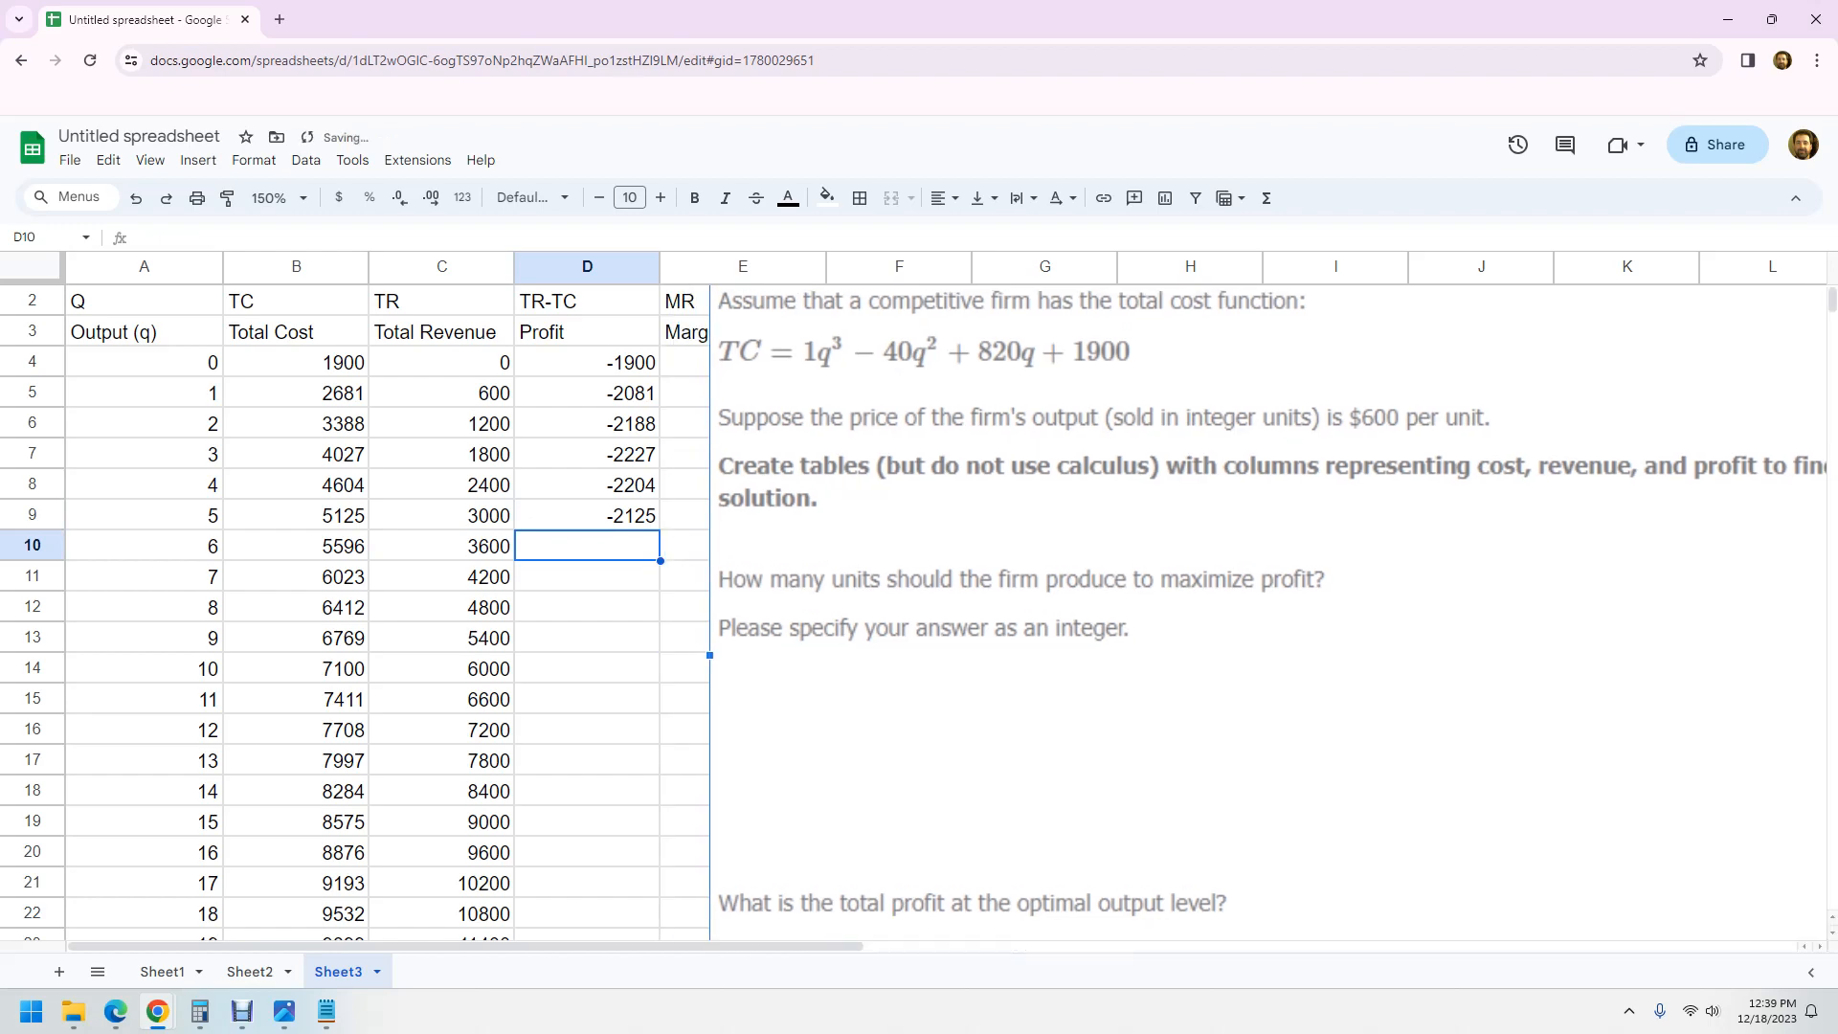
click(587, 515)
double_click(659, 530)
click(684, 729)
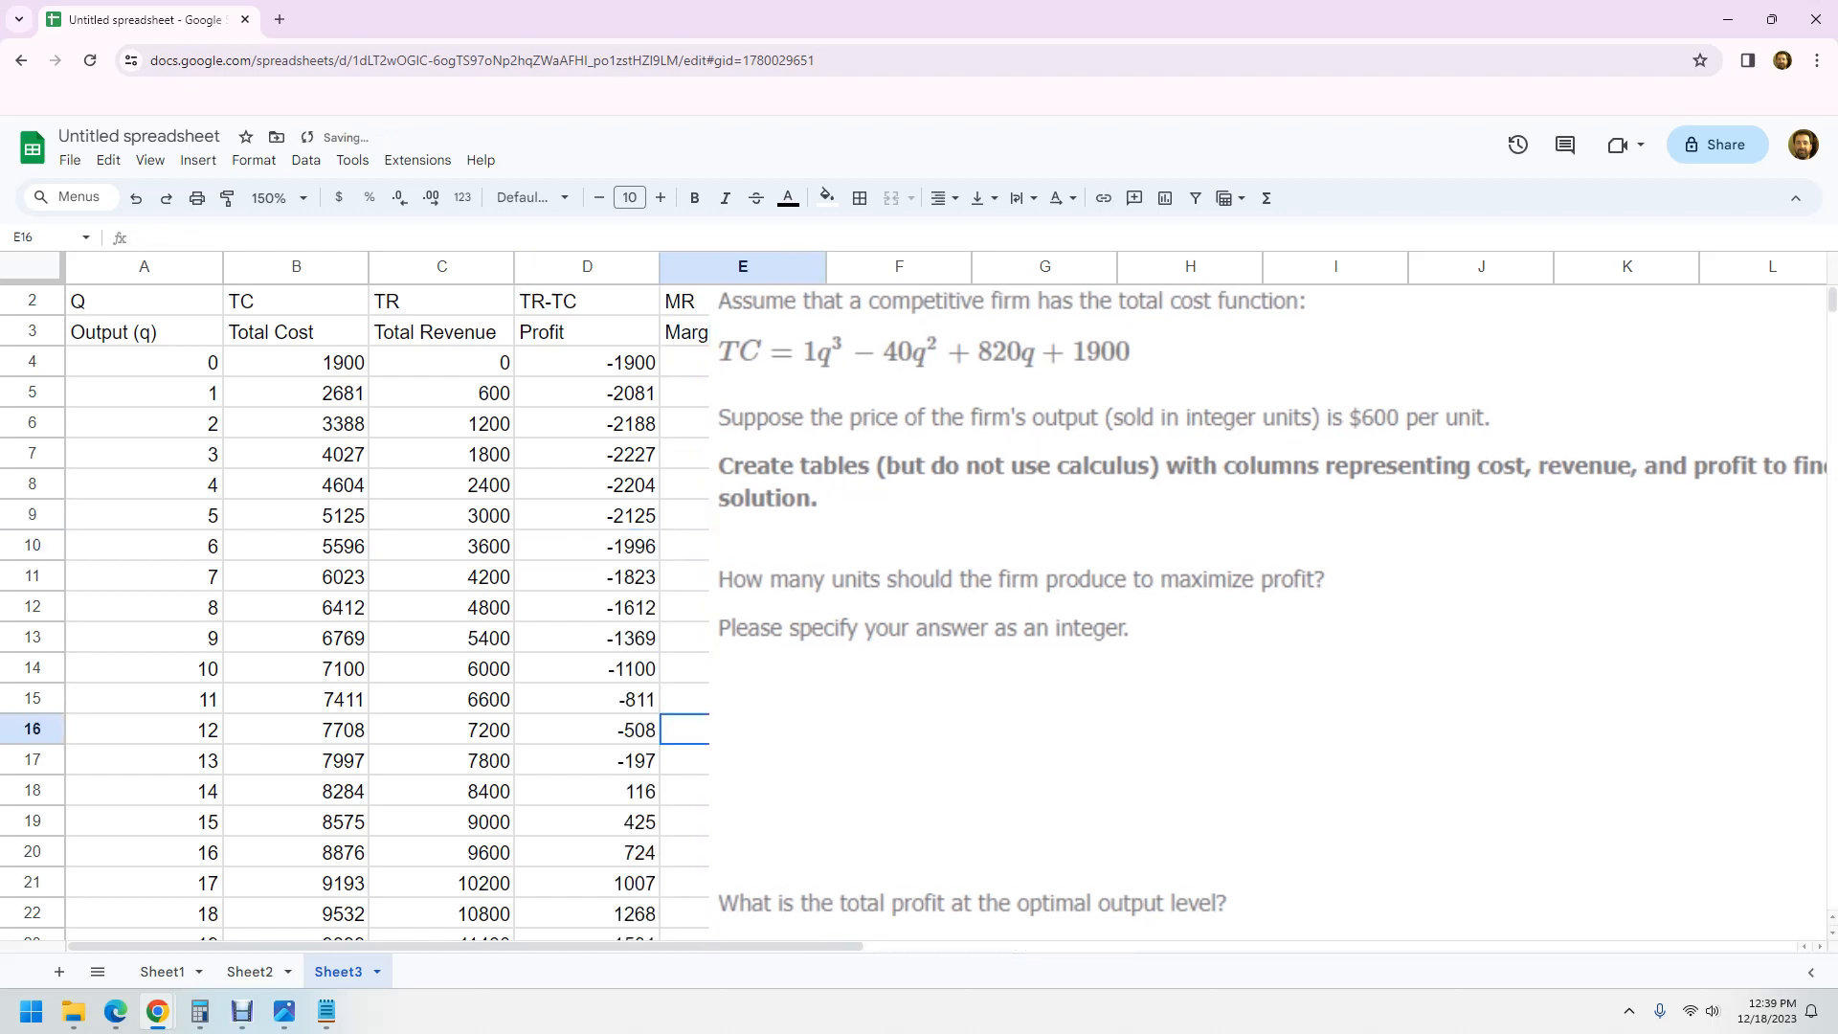
Step: Examine the profit column down to row 35 for where profit changes sign and where it peaks
scroll(685, 729, down, 2)
scroll(914, 612, down, 1)
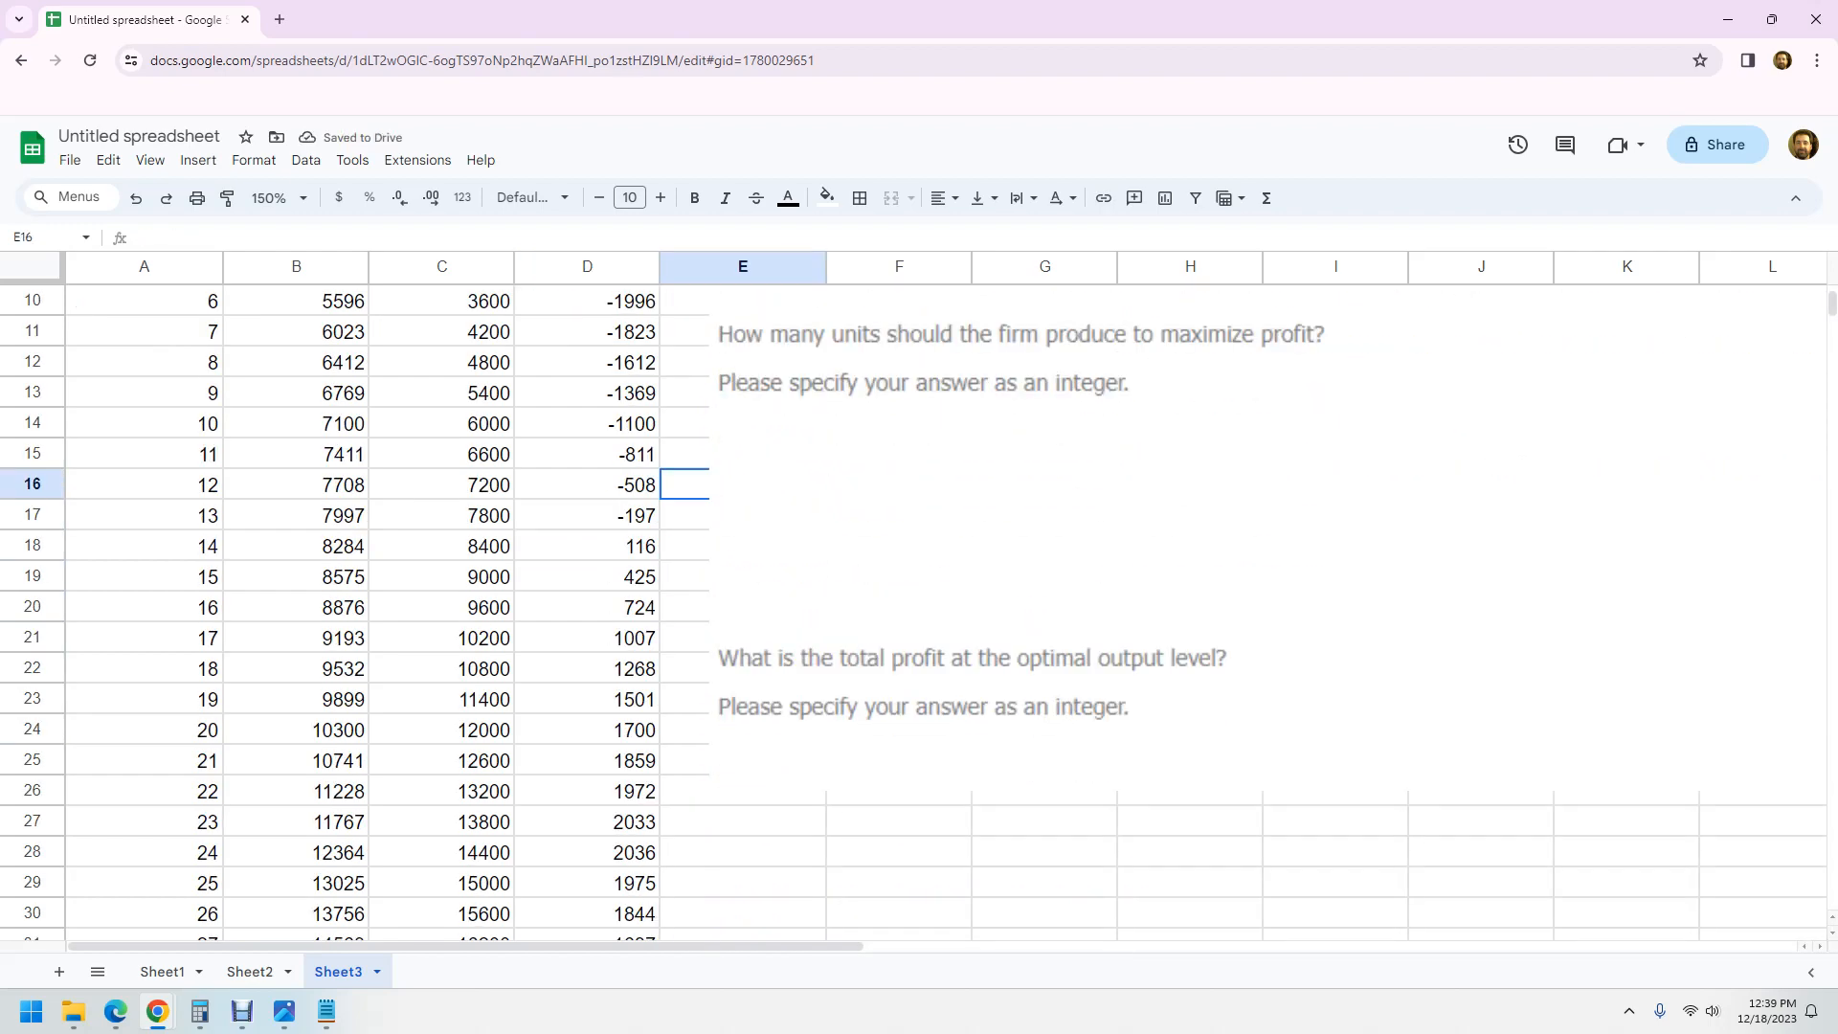
click(586, 546)
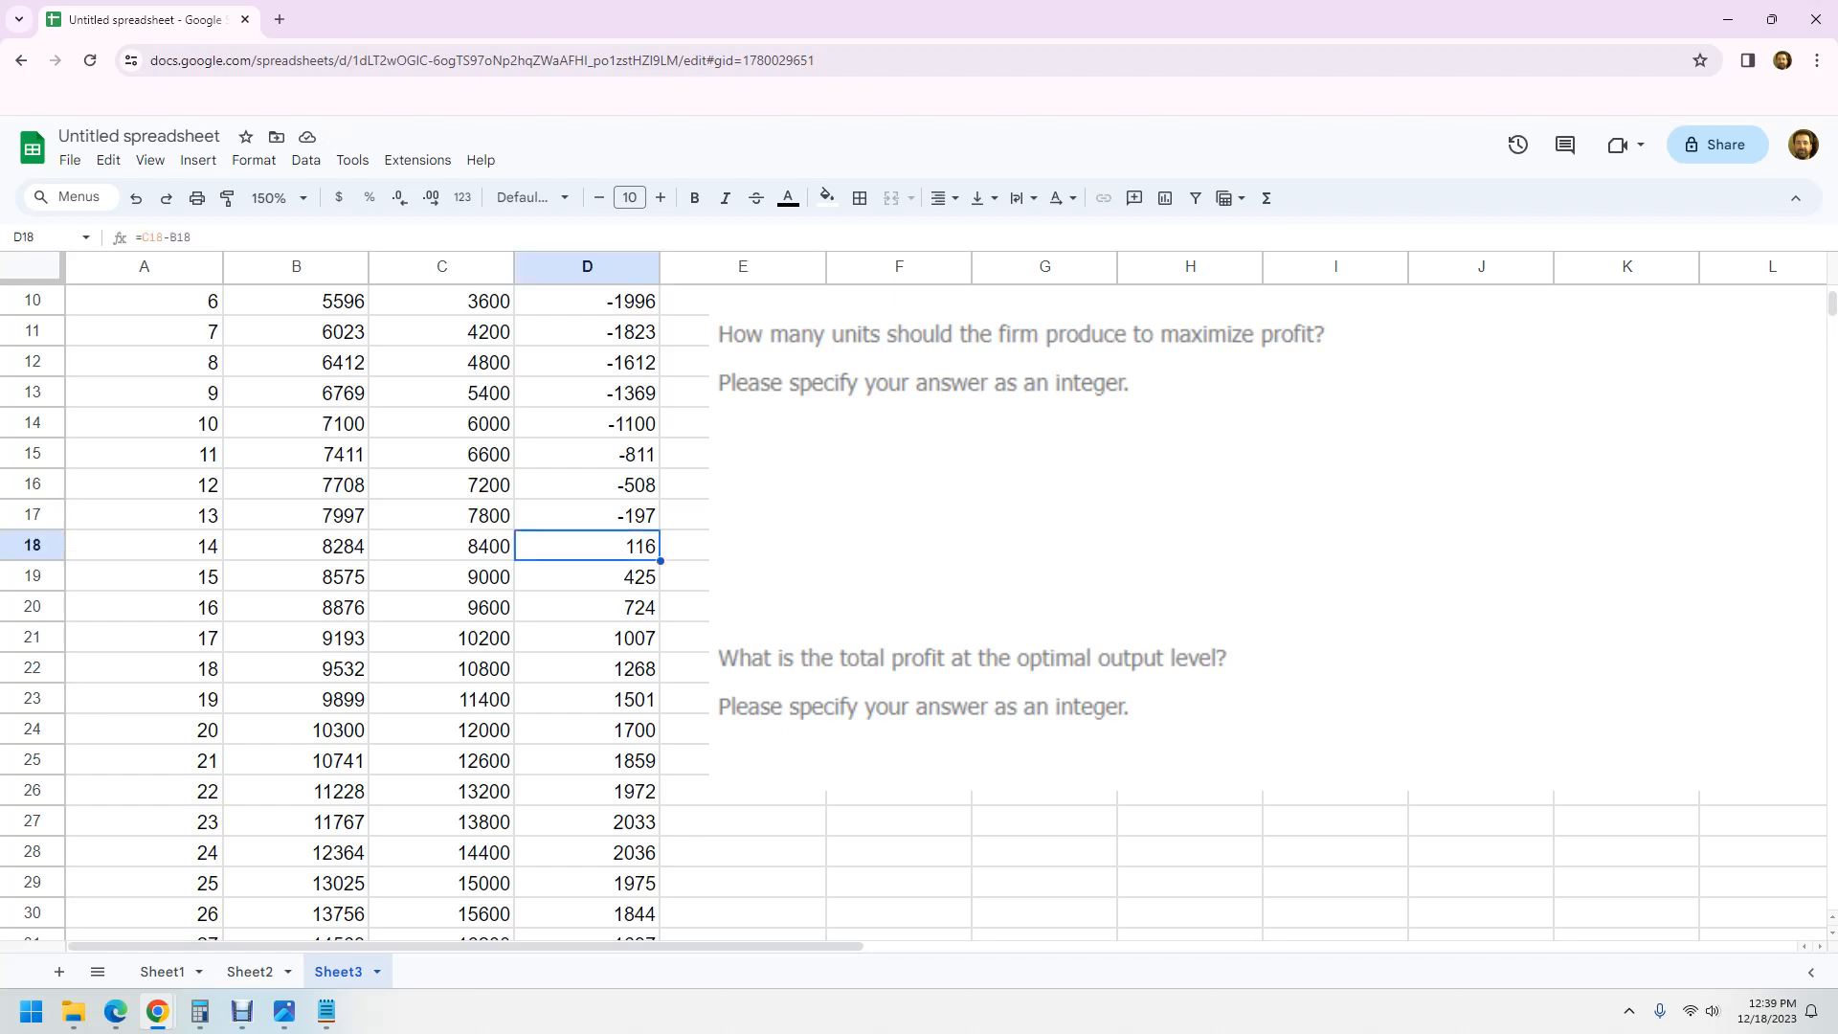
click(144, 546)
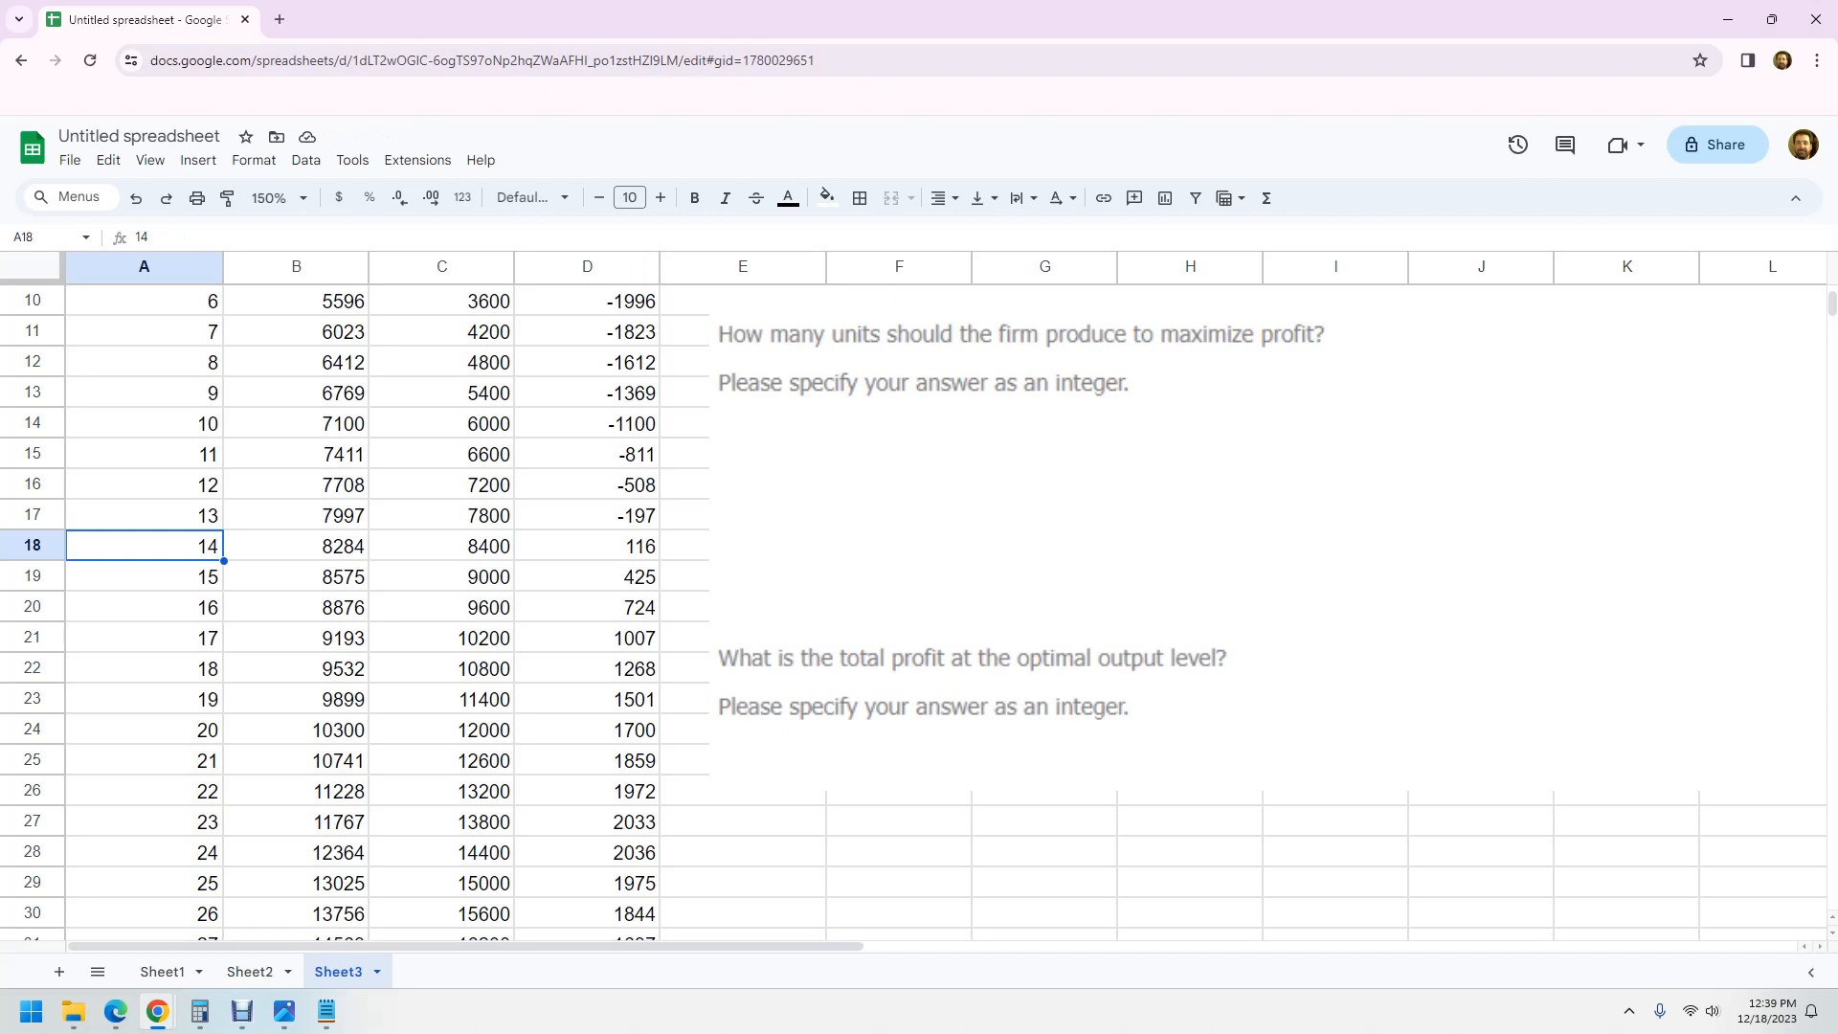
click(144, 515)
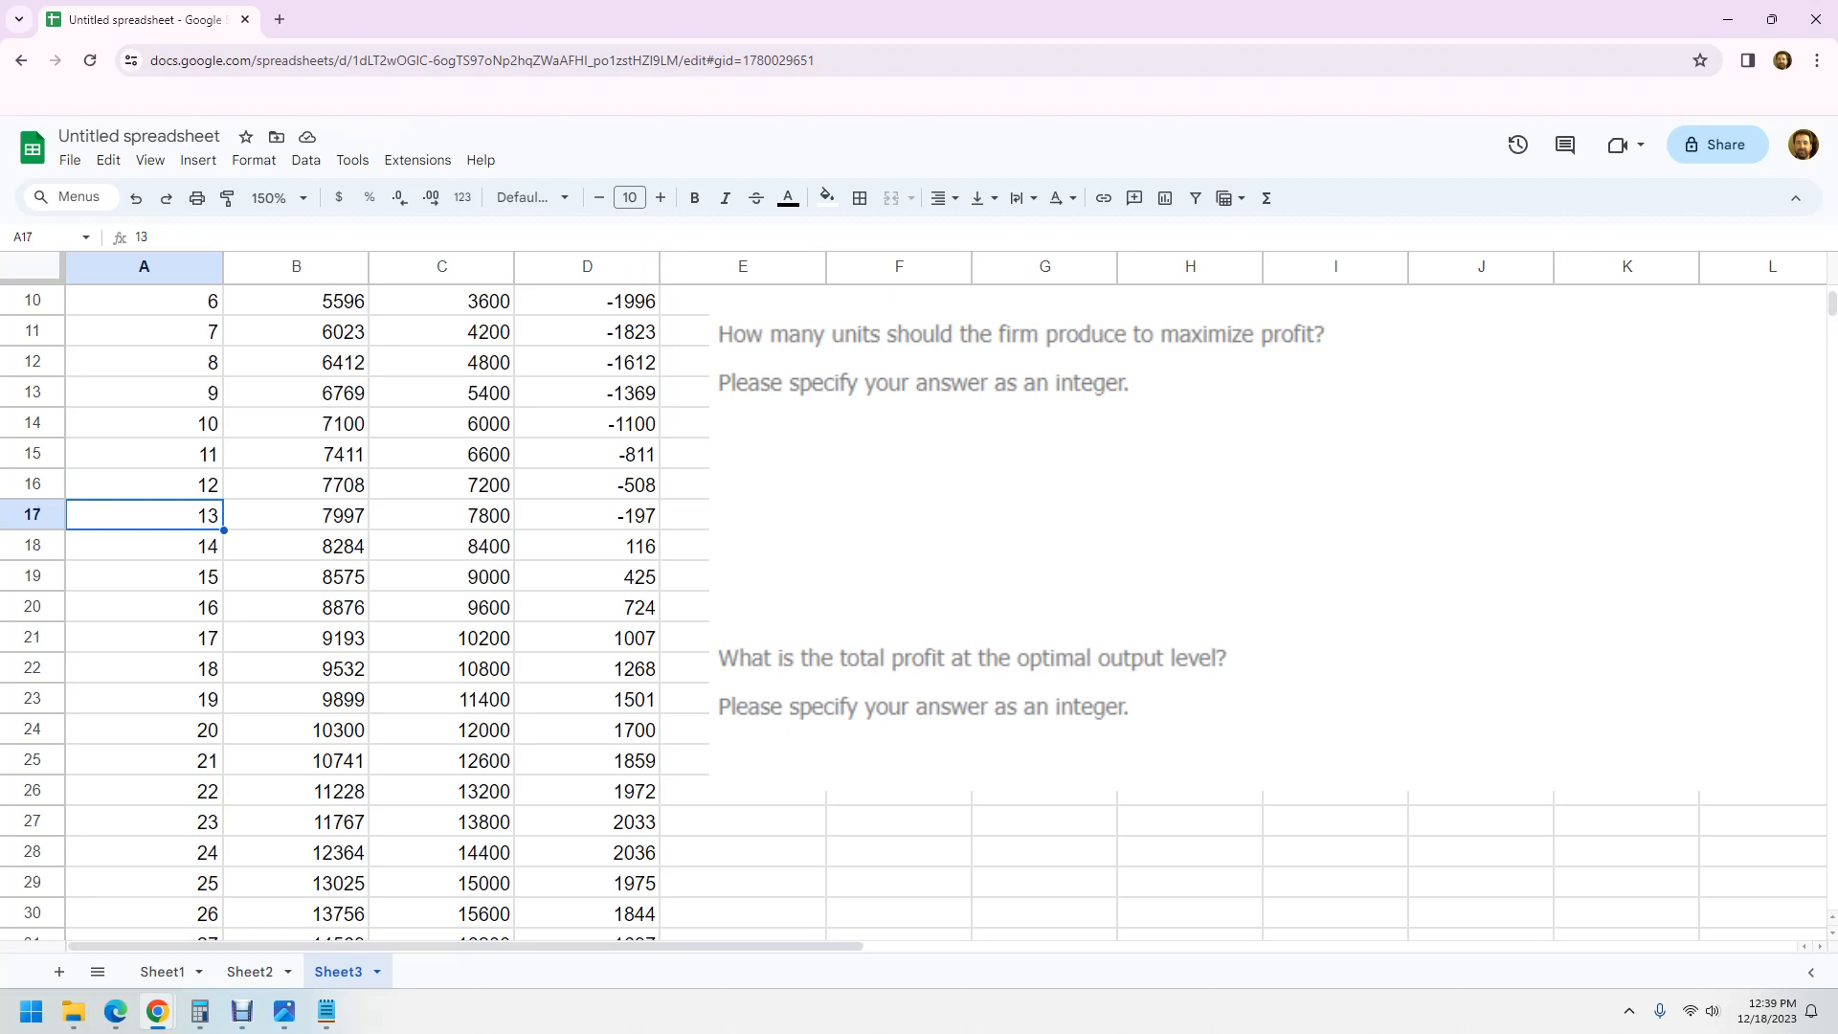
click(586, 761)
scroll(586, 761, down, 2)
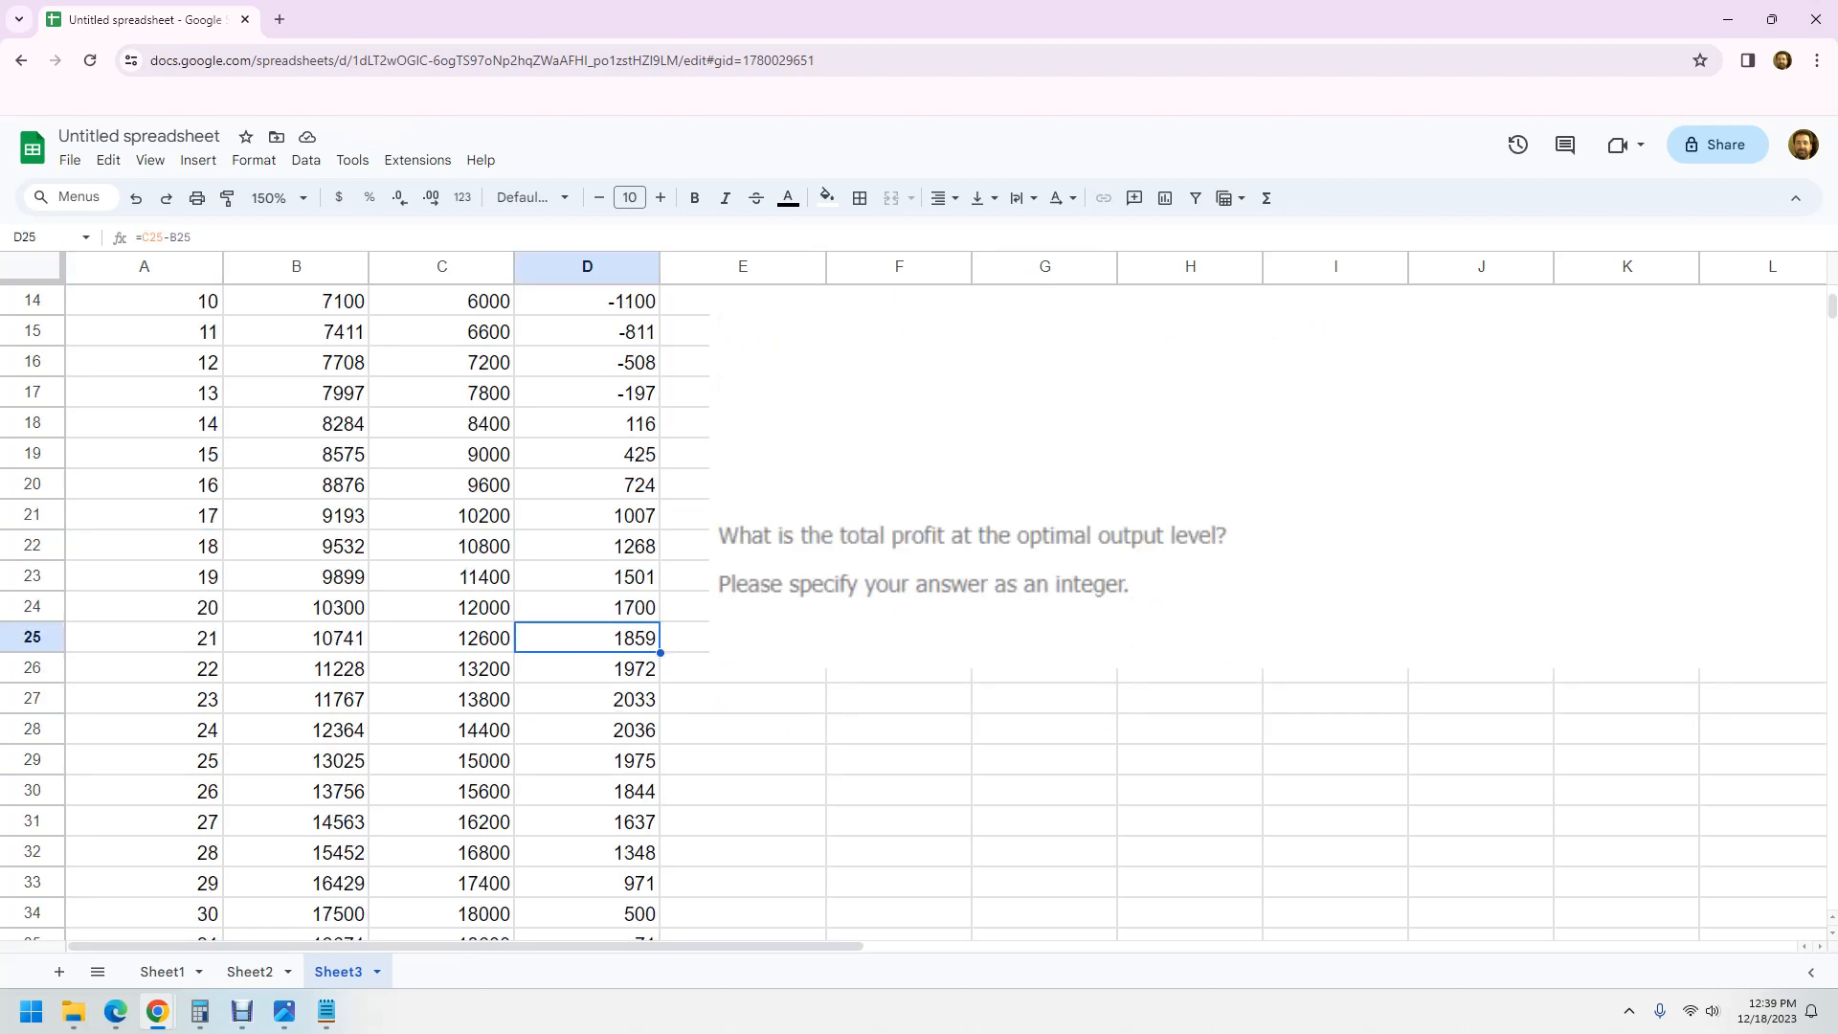
scroll(587, 761, down, 2)
click(587, 761)
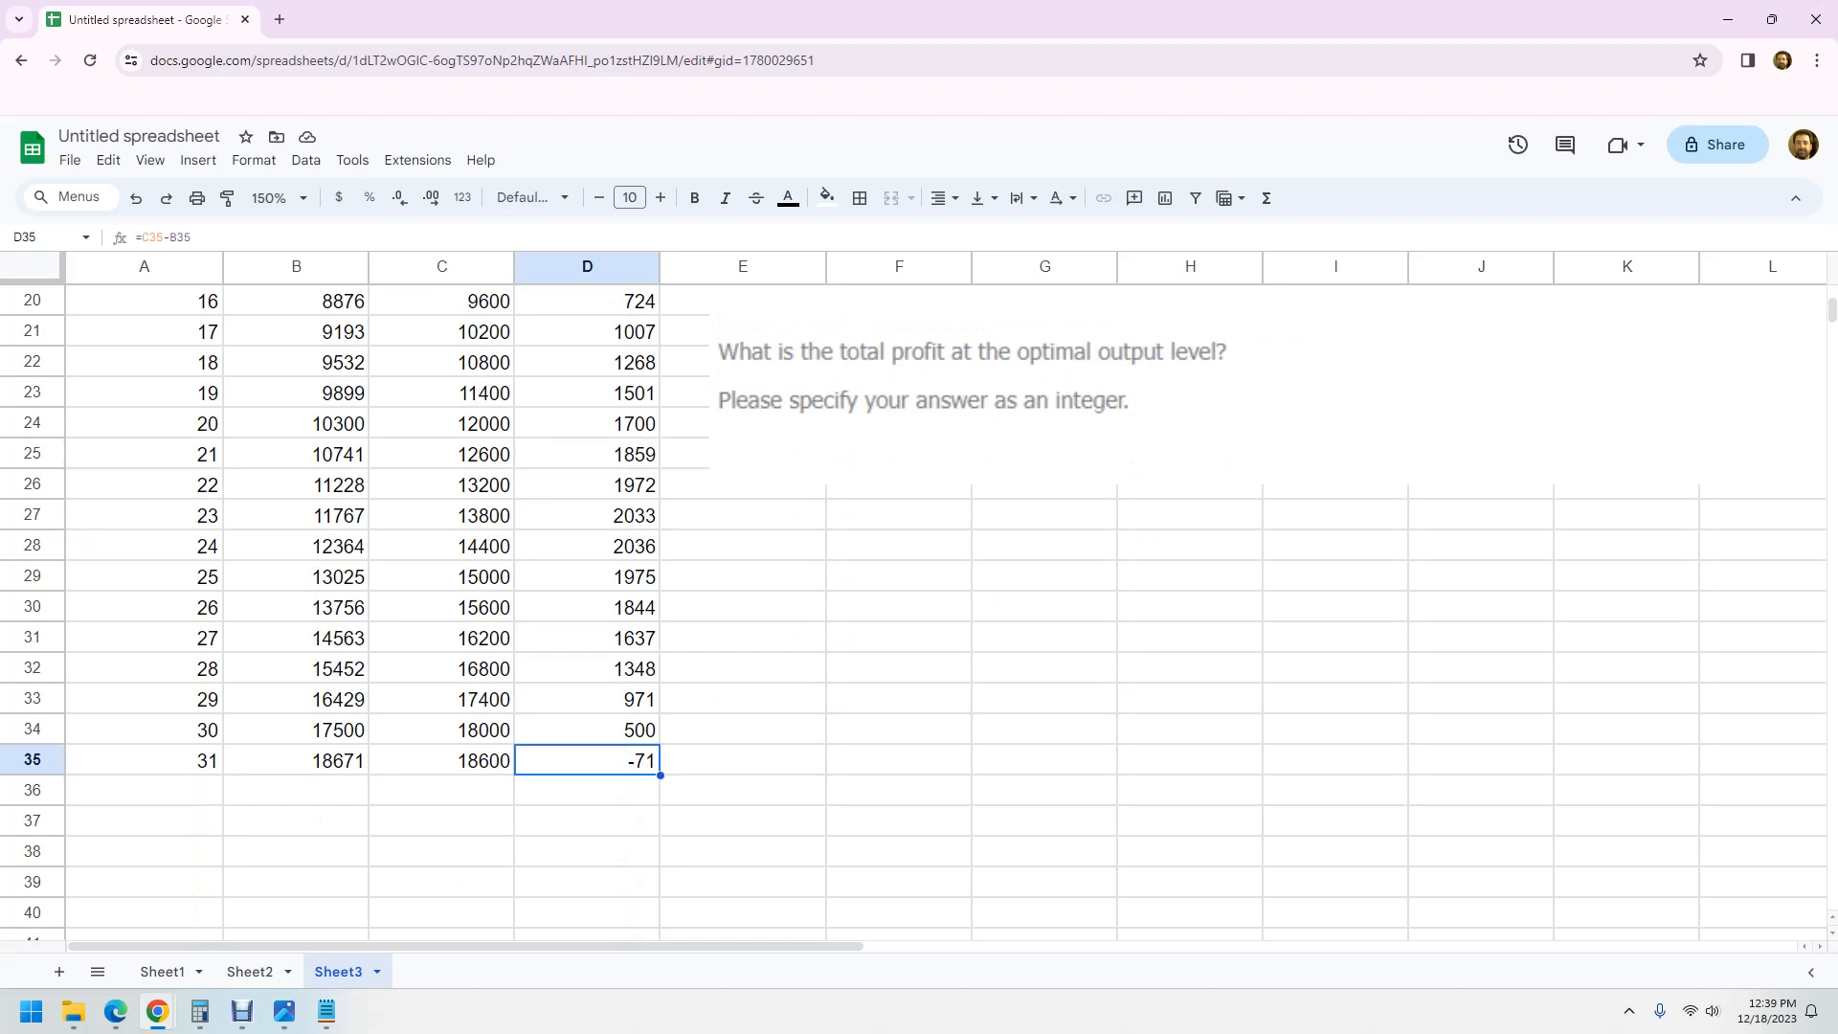
click(743, 668)
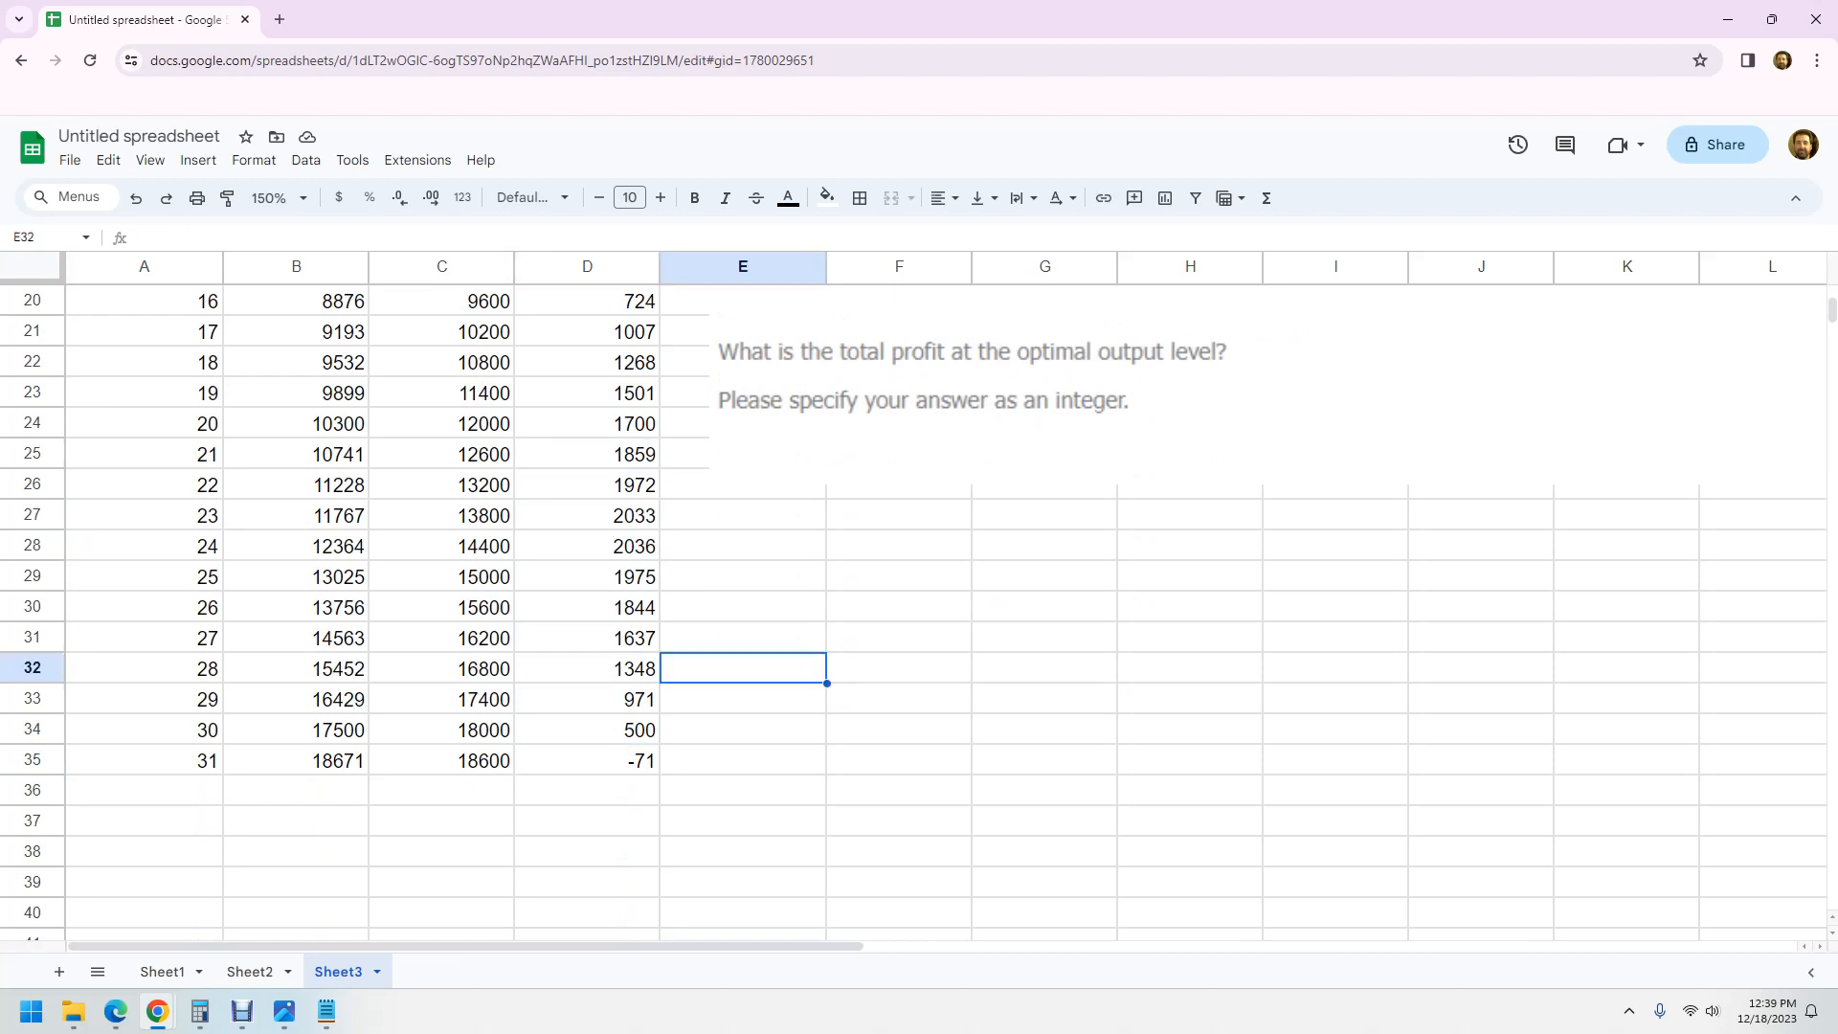
Step: Highlight the maximum profit in D28 and its matching output quantity in A28 with a yellow fill
click(586, 546)
scroll(918, 593, up, 1)
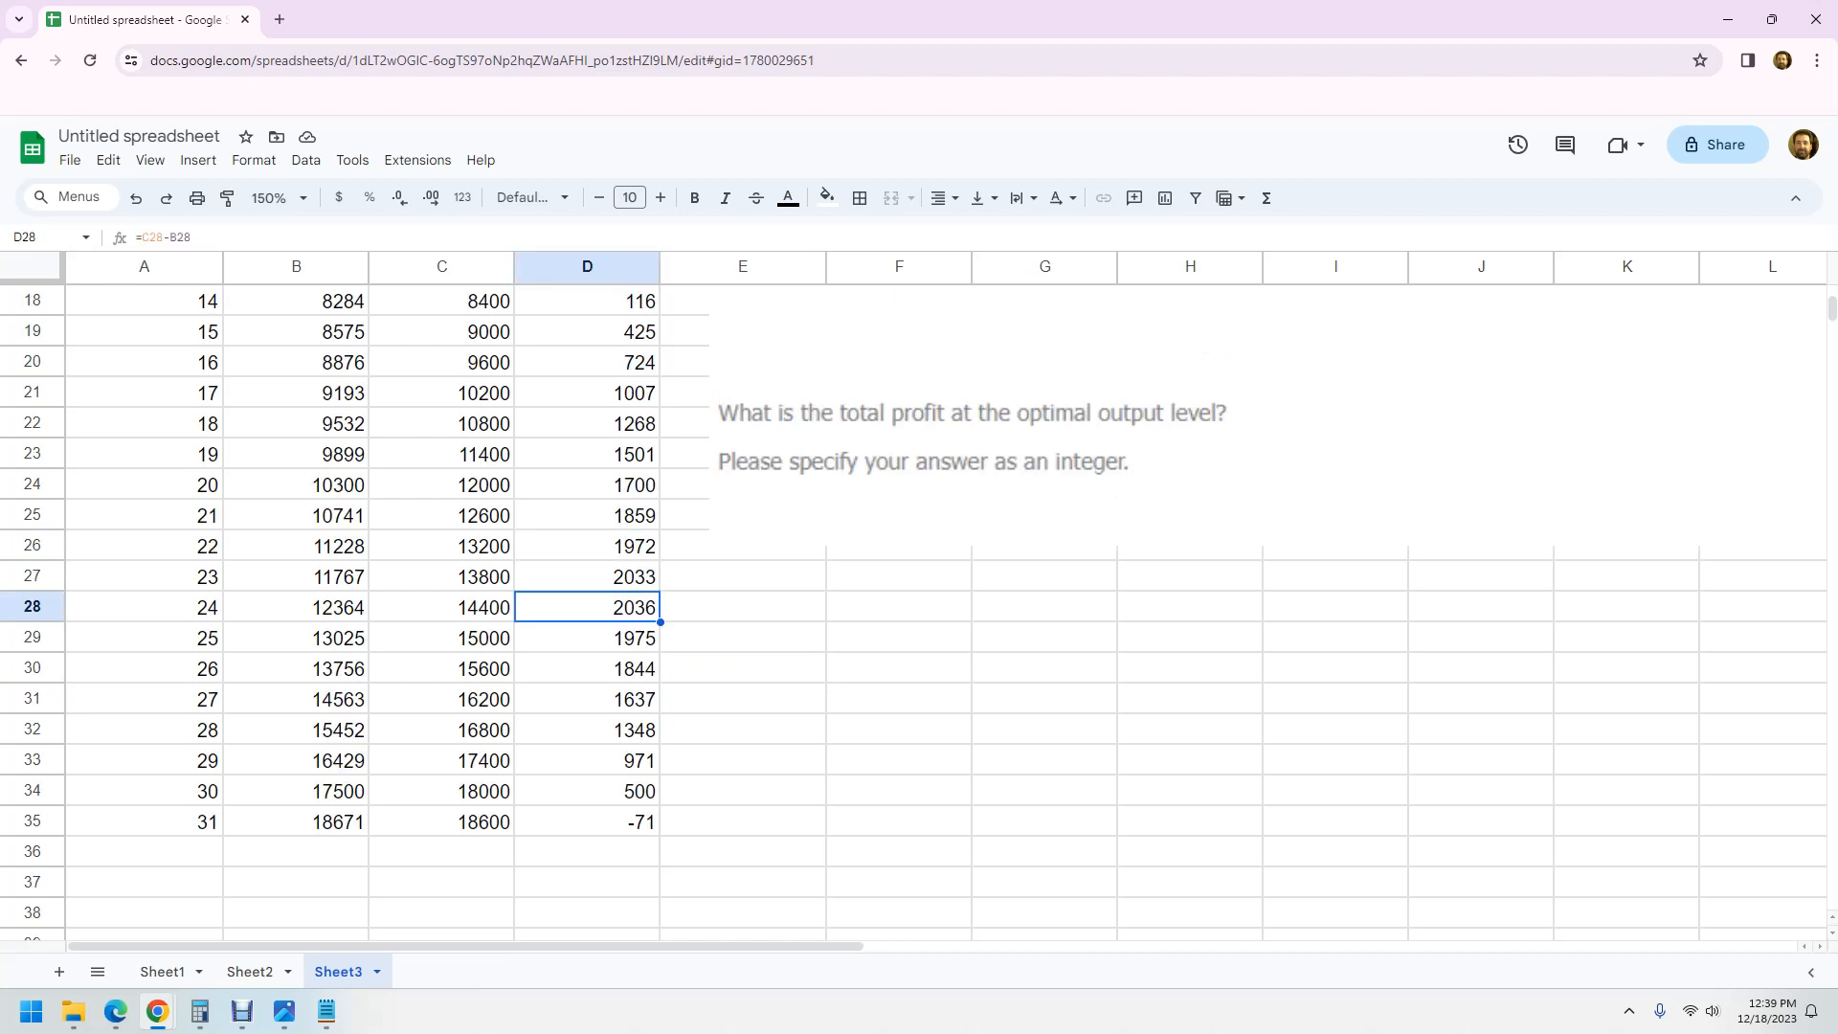
click(860, 197)
click(827, 198)
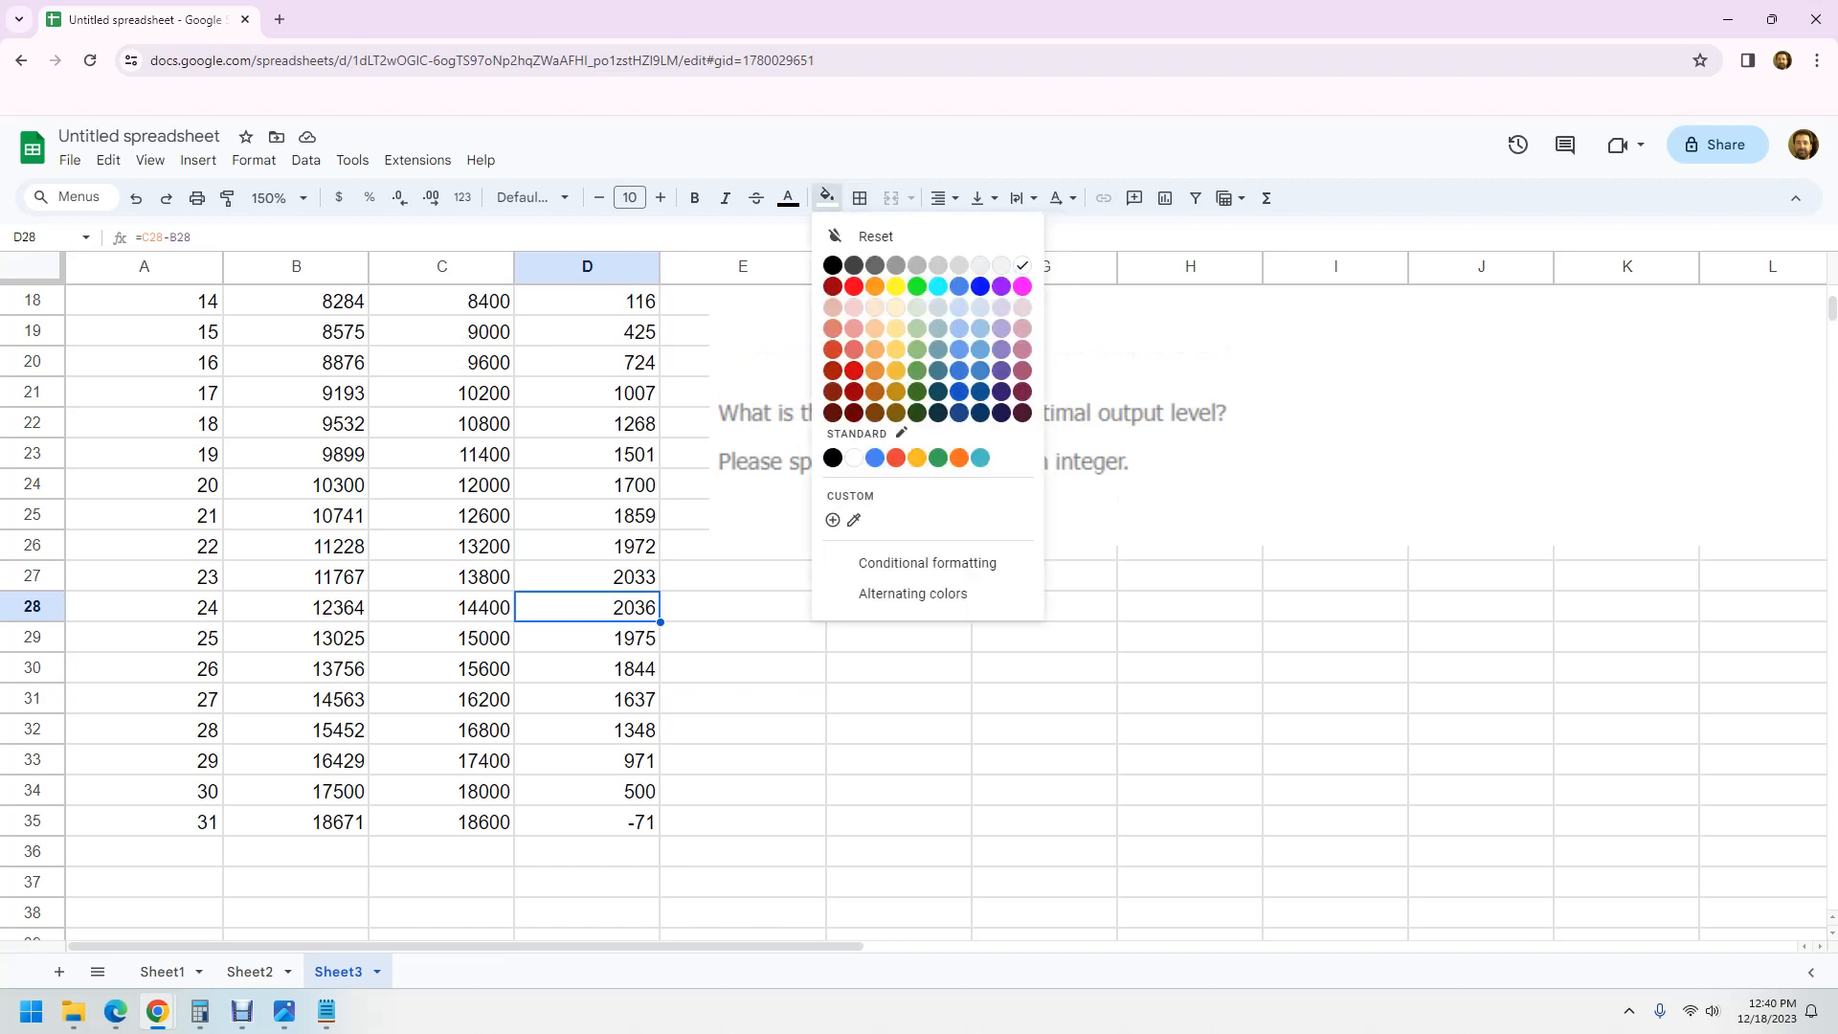
click(896, 286)
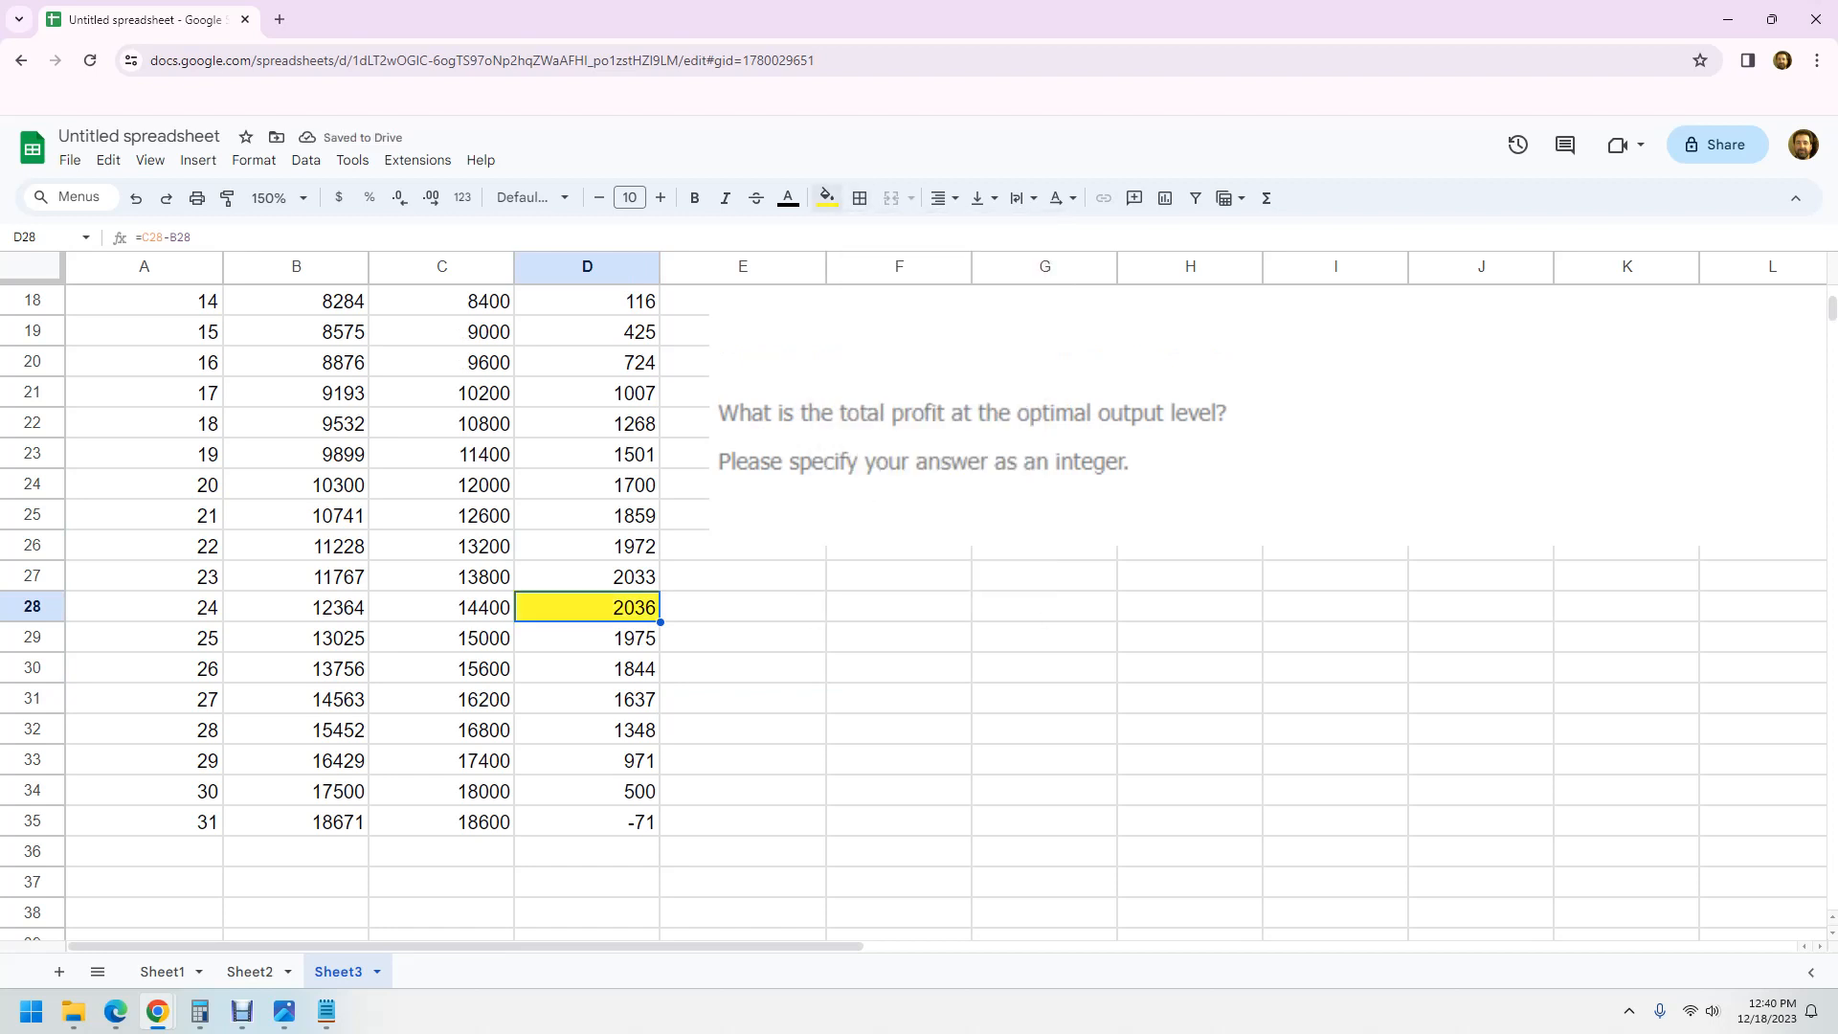
click(144, 607)
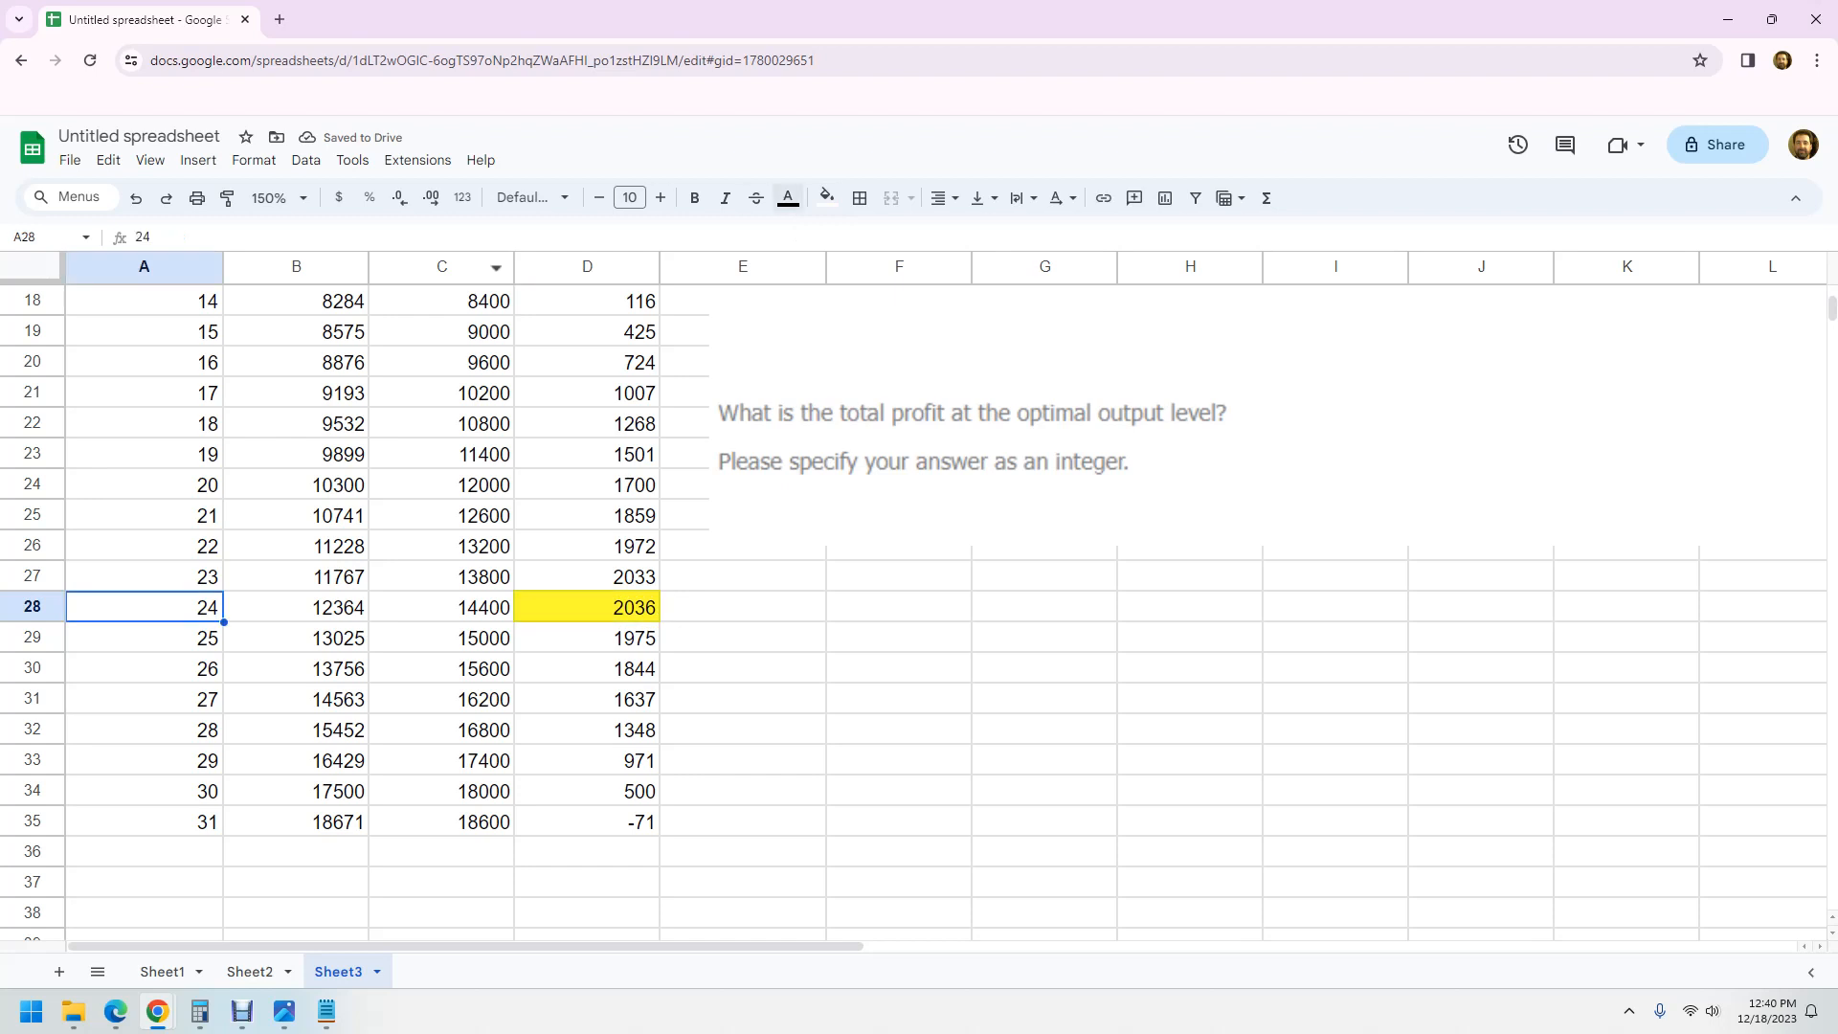
click(827, 197)
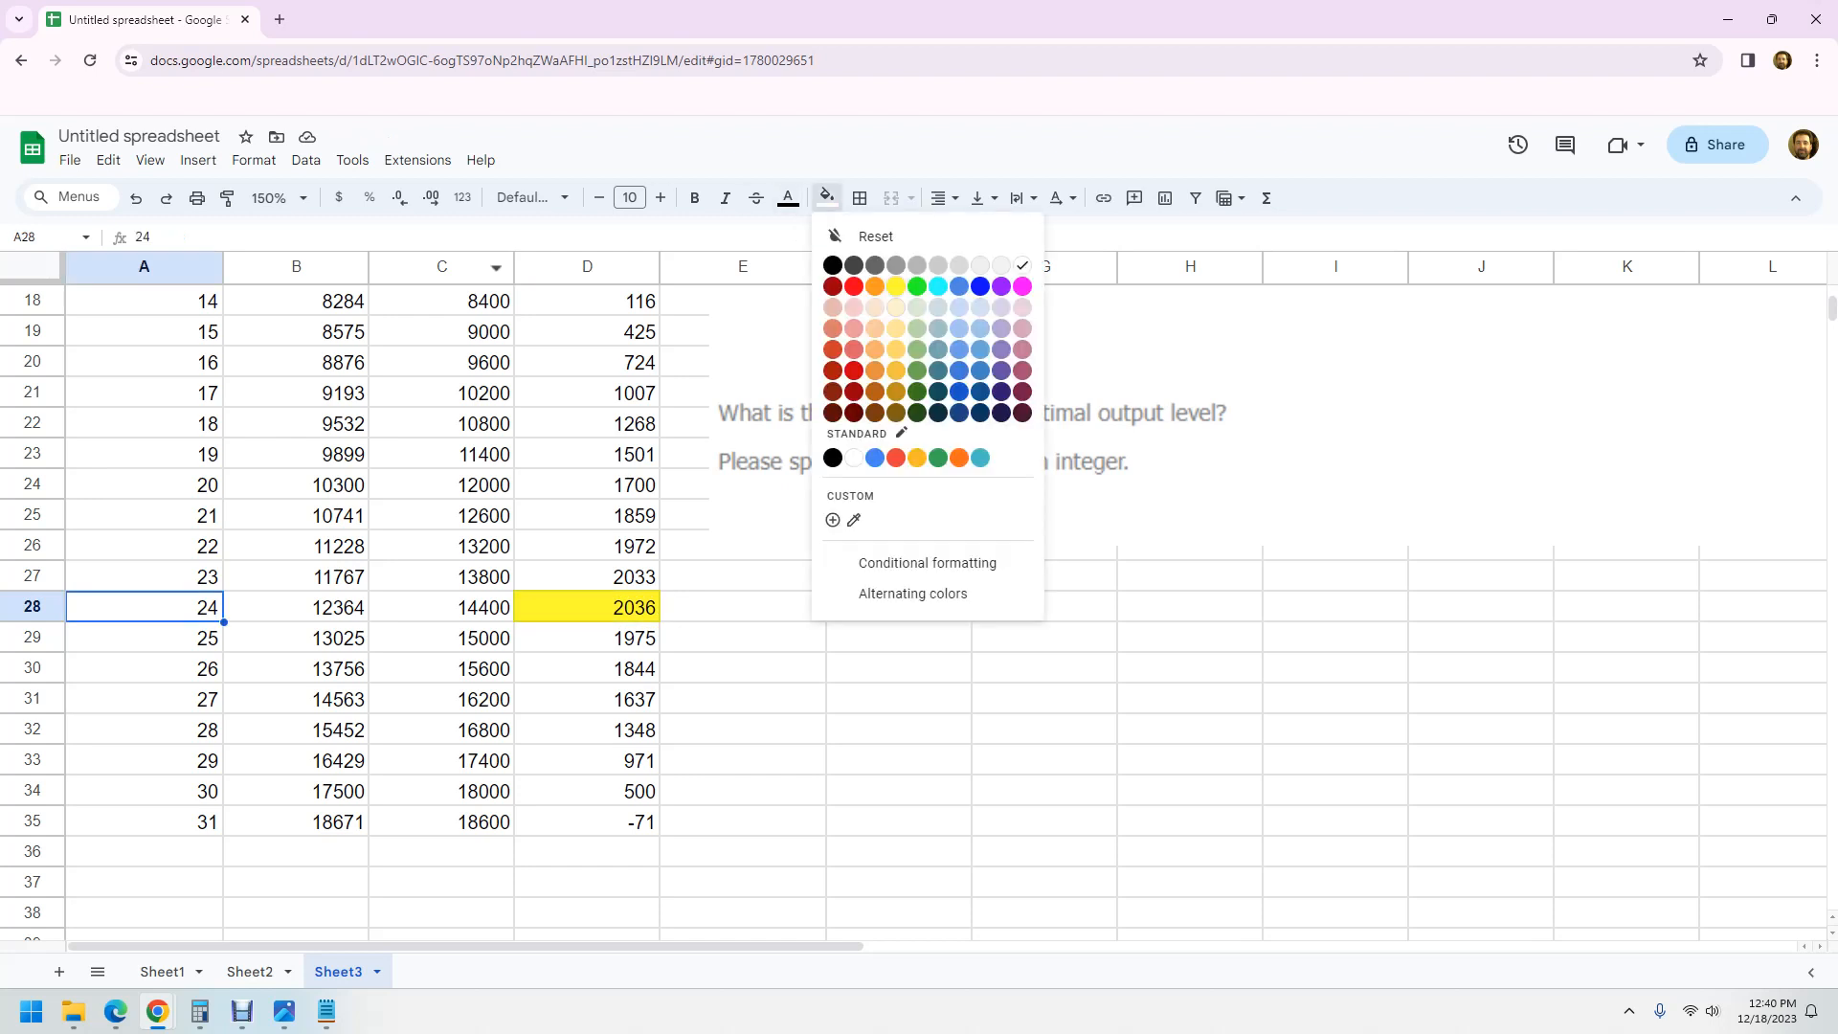
click(896, 286)
Step: Move the problem-statement image over to column G and beyond, uncovering the marginal revenue and marginal cost columns
click(756, 576)
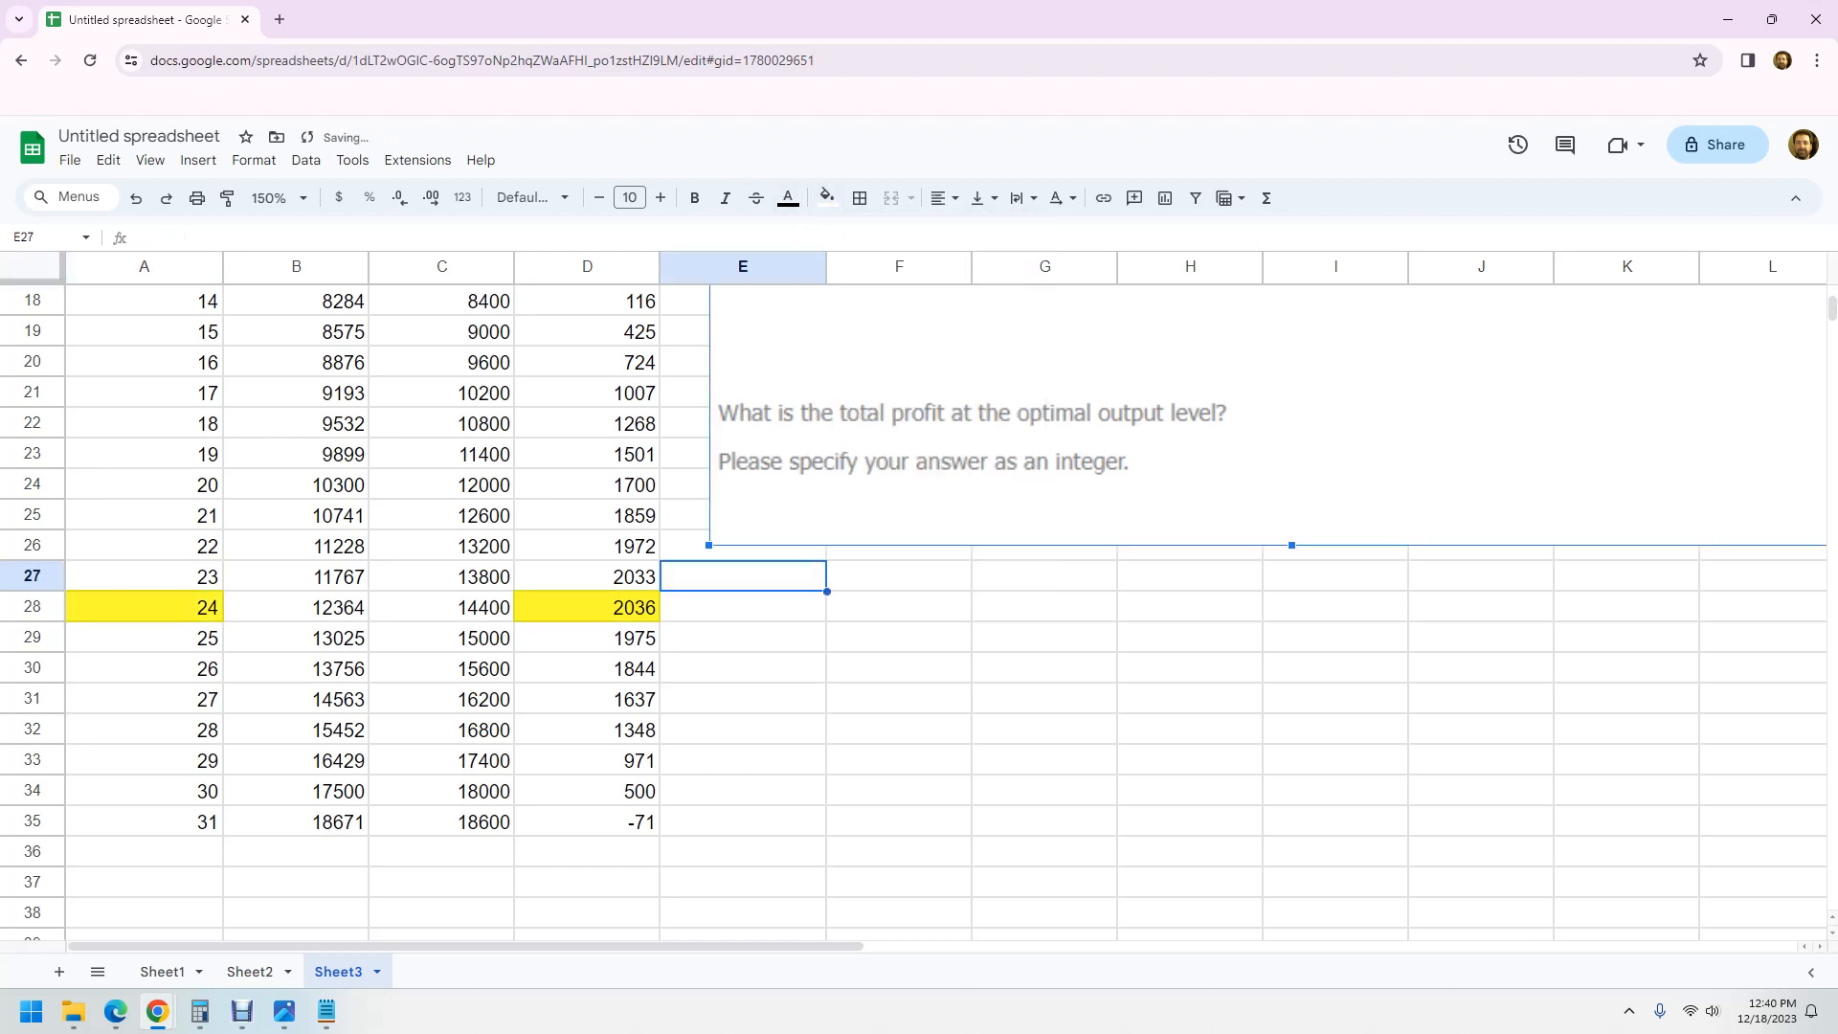
click(1044, 790)
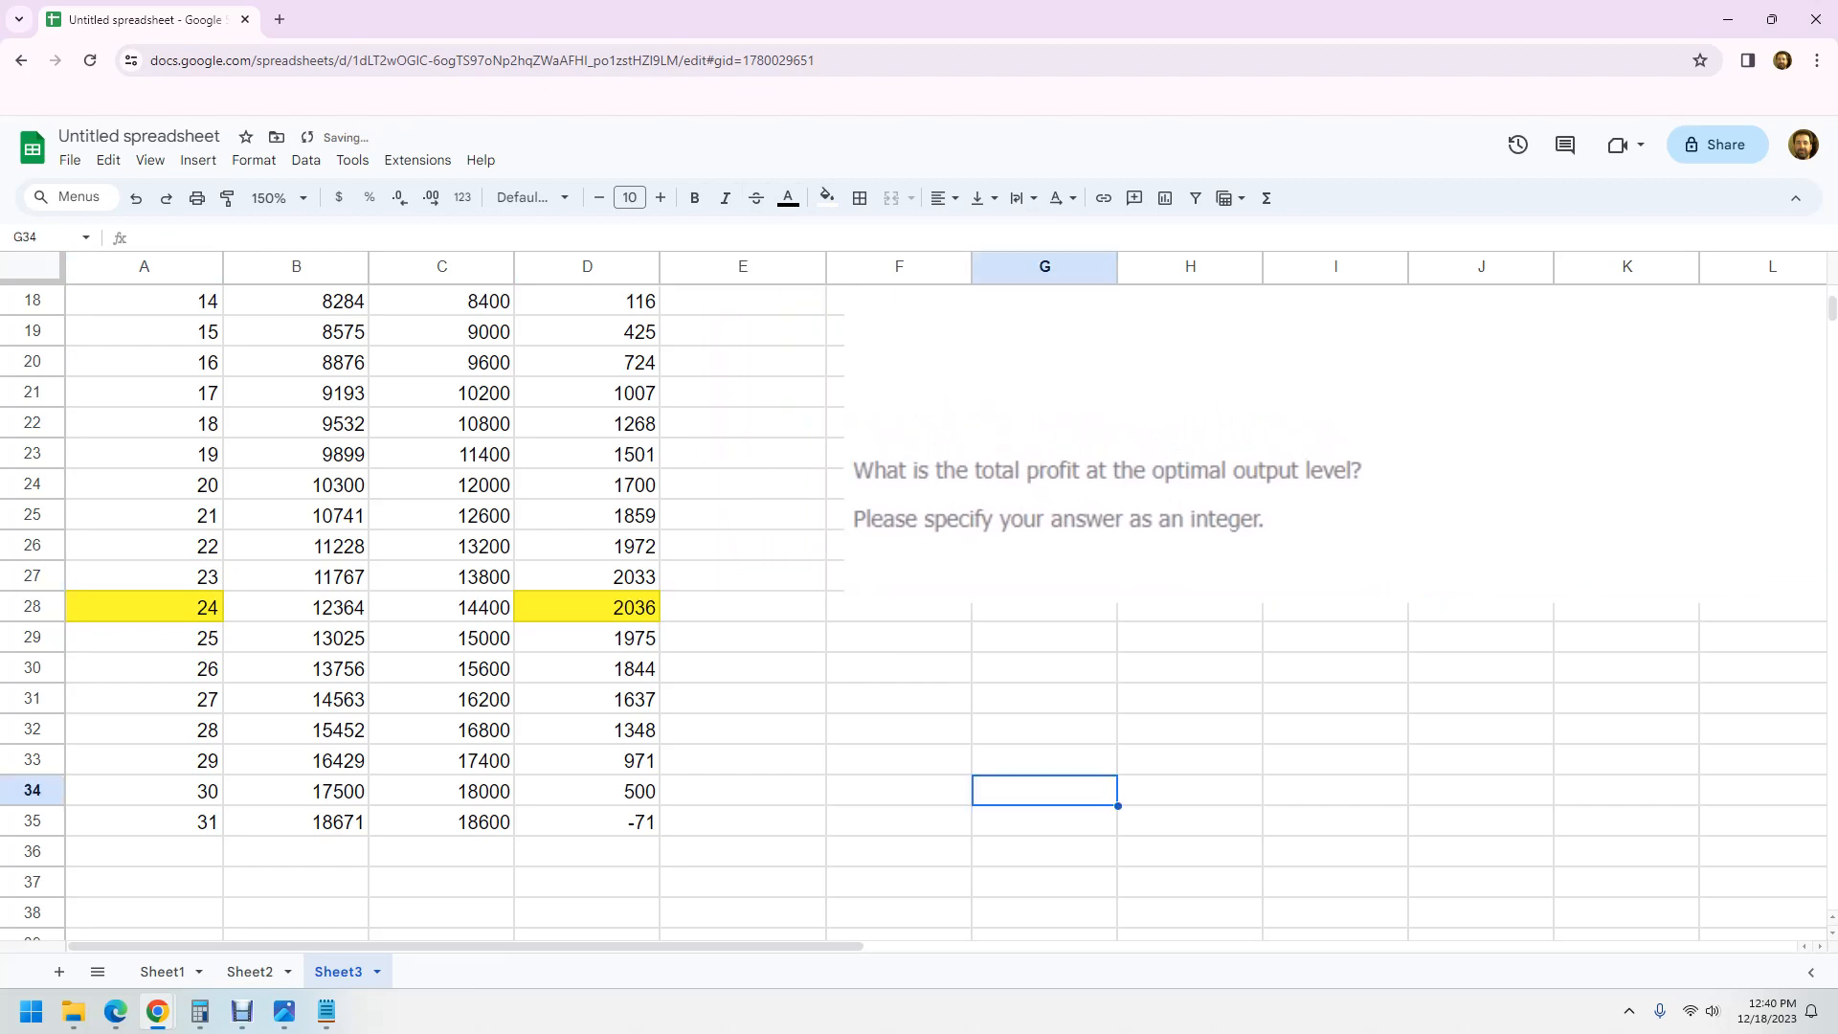
scroll(925, 613, up, 6)
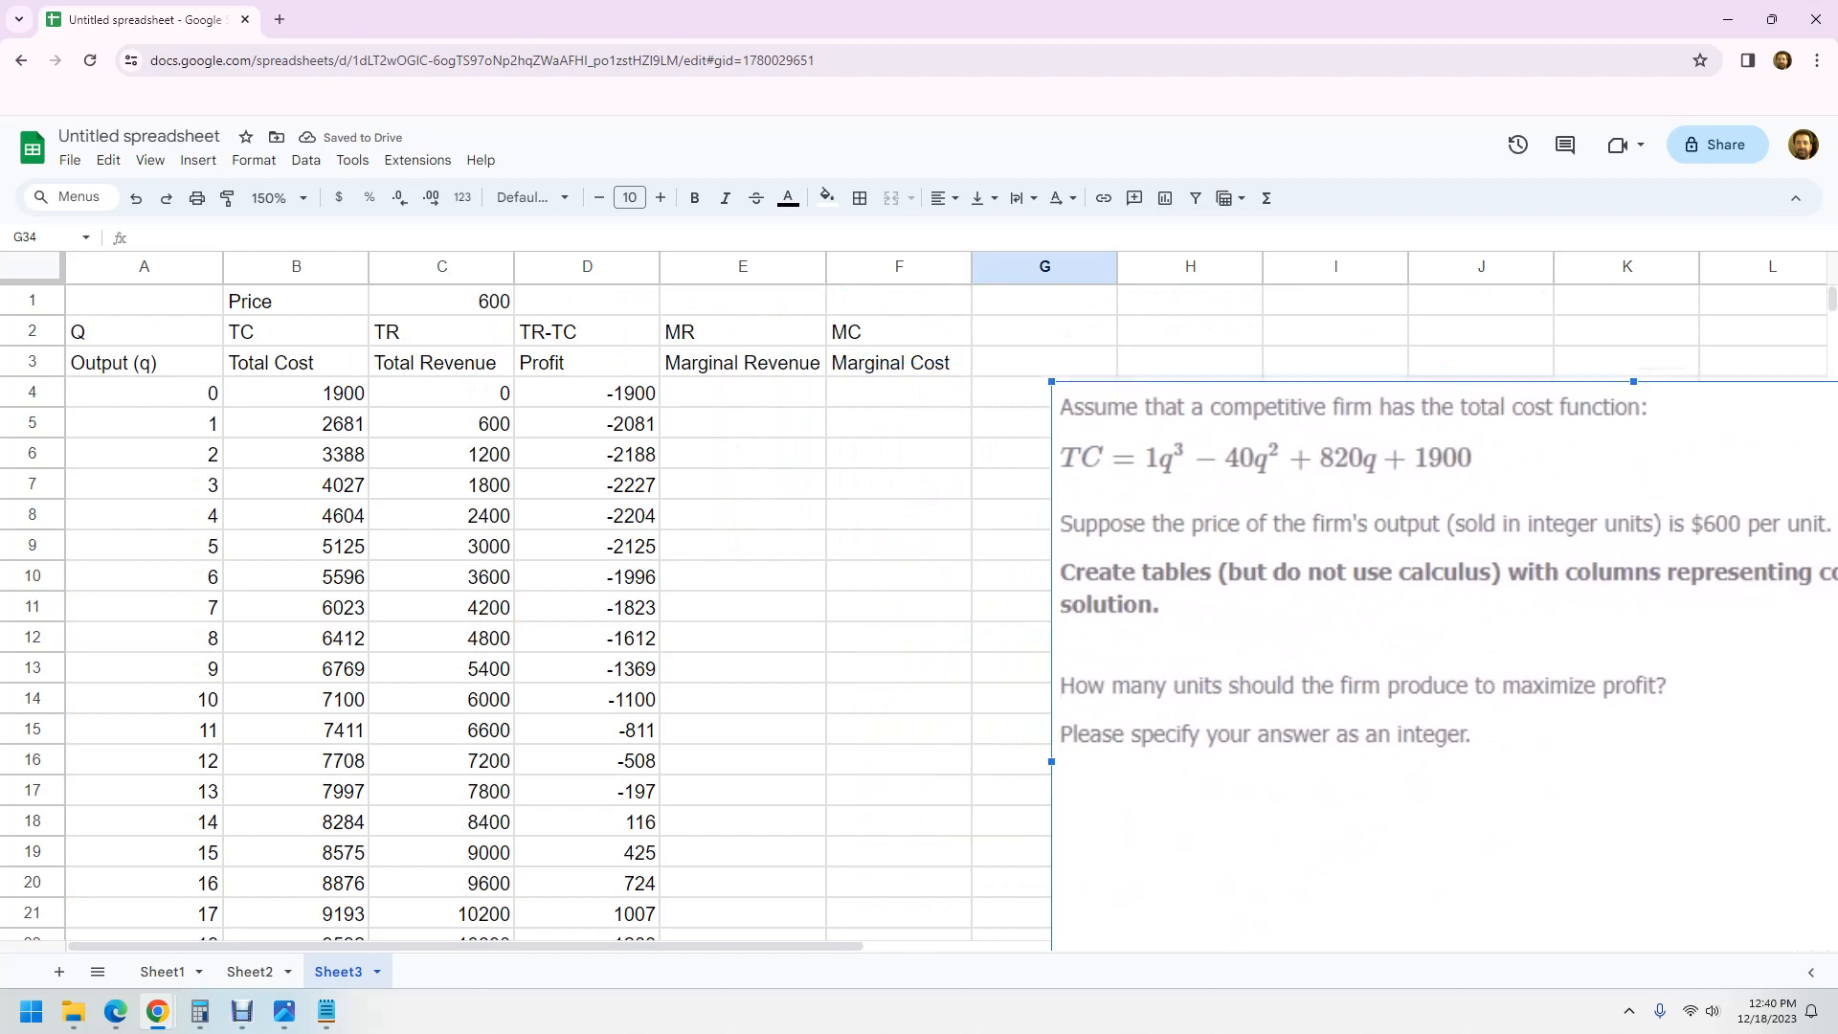
Step: Enter the placeholder --- for marginal revenue in E4 and marginal cost in F4, in the zero-output row
click(742, 392)
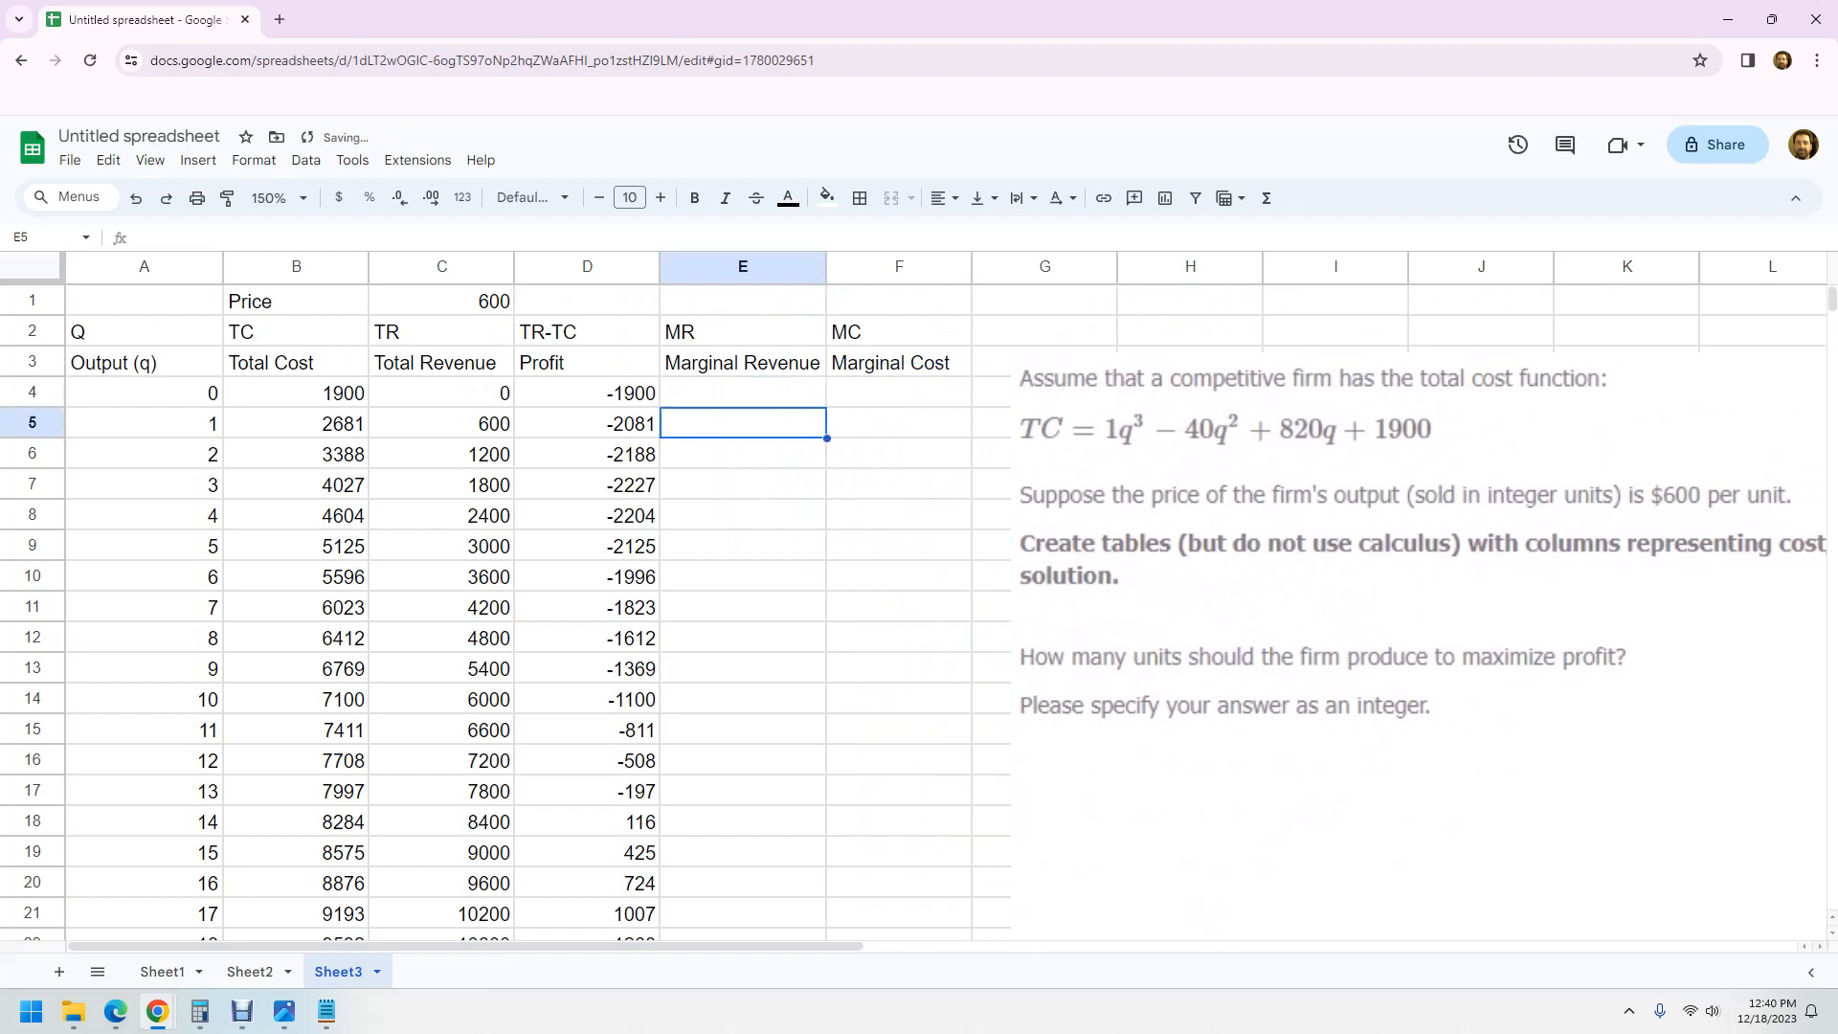
text(---)
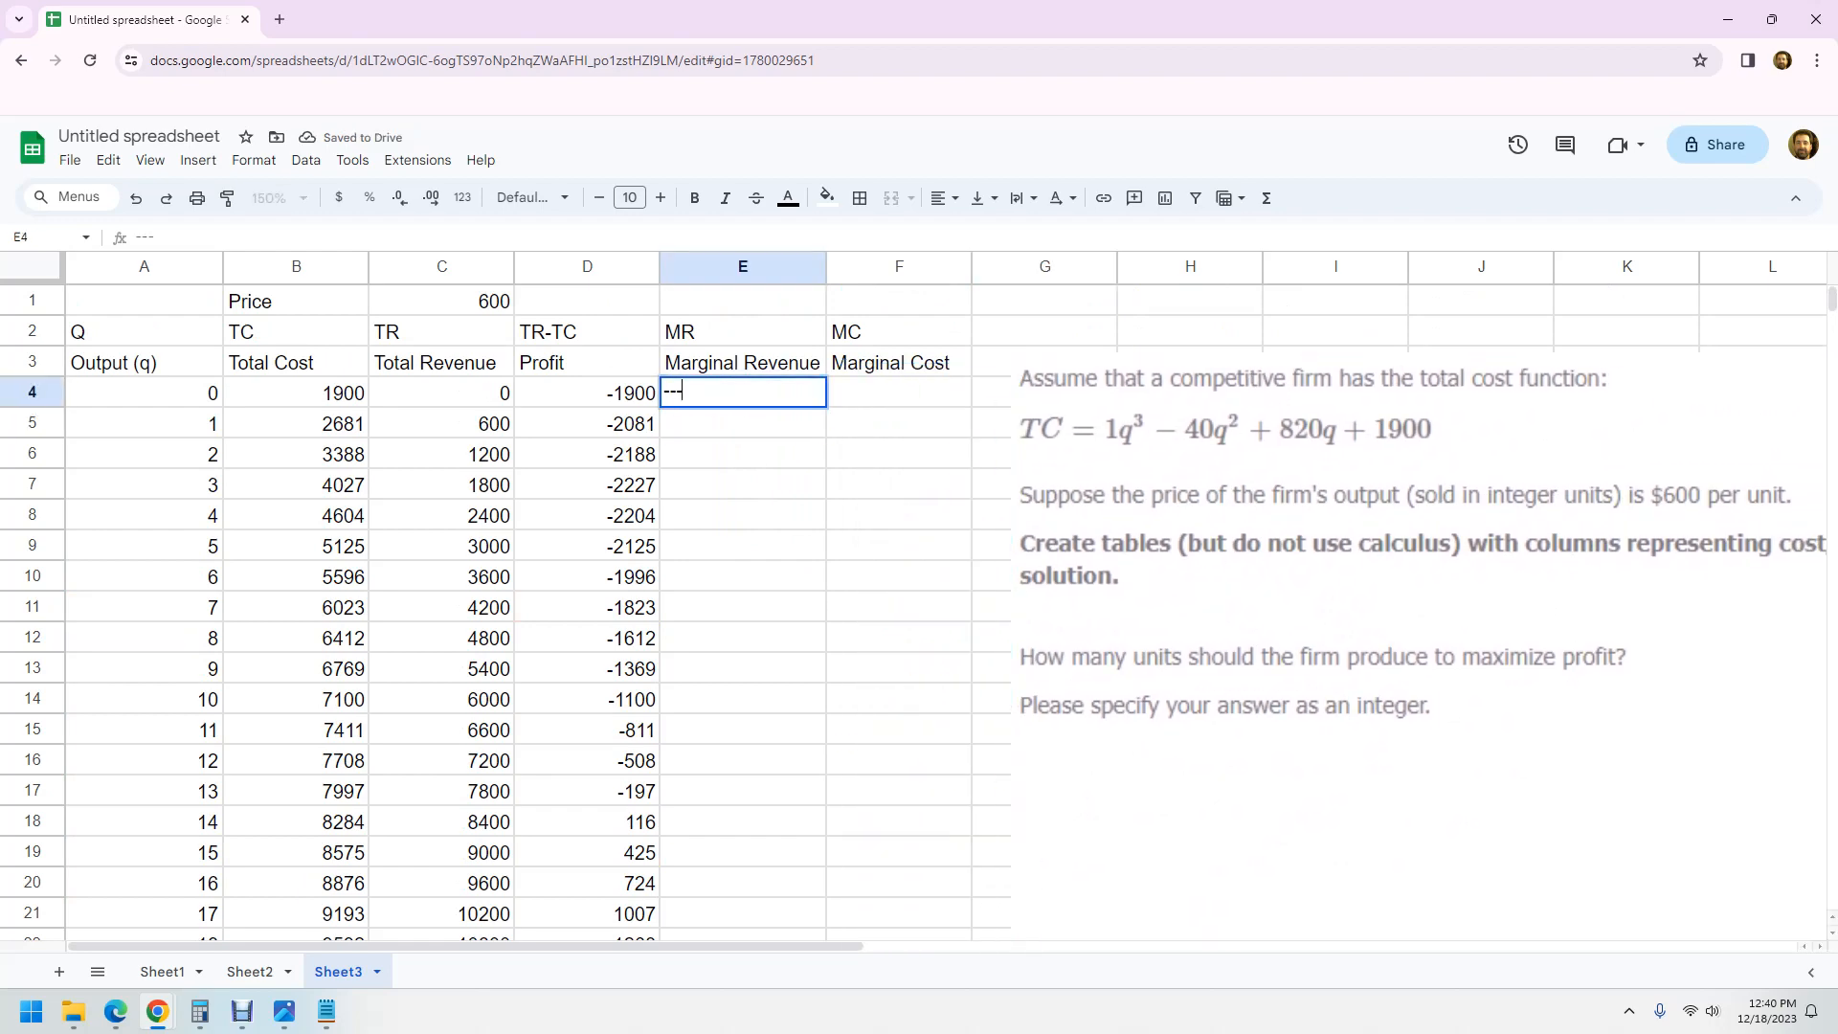
key(Up)
key(Right)
key(Down)
text(---)
key(Down)
key(Left)
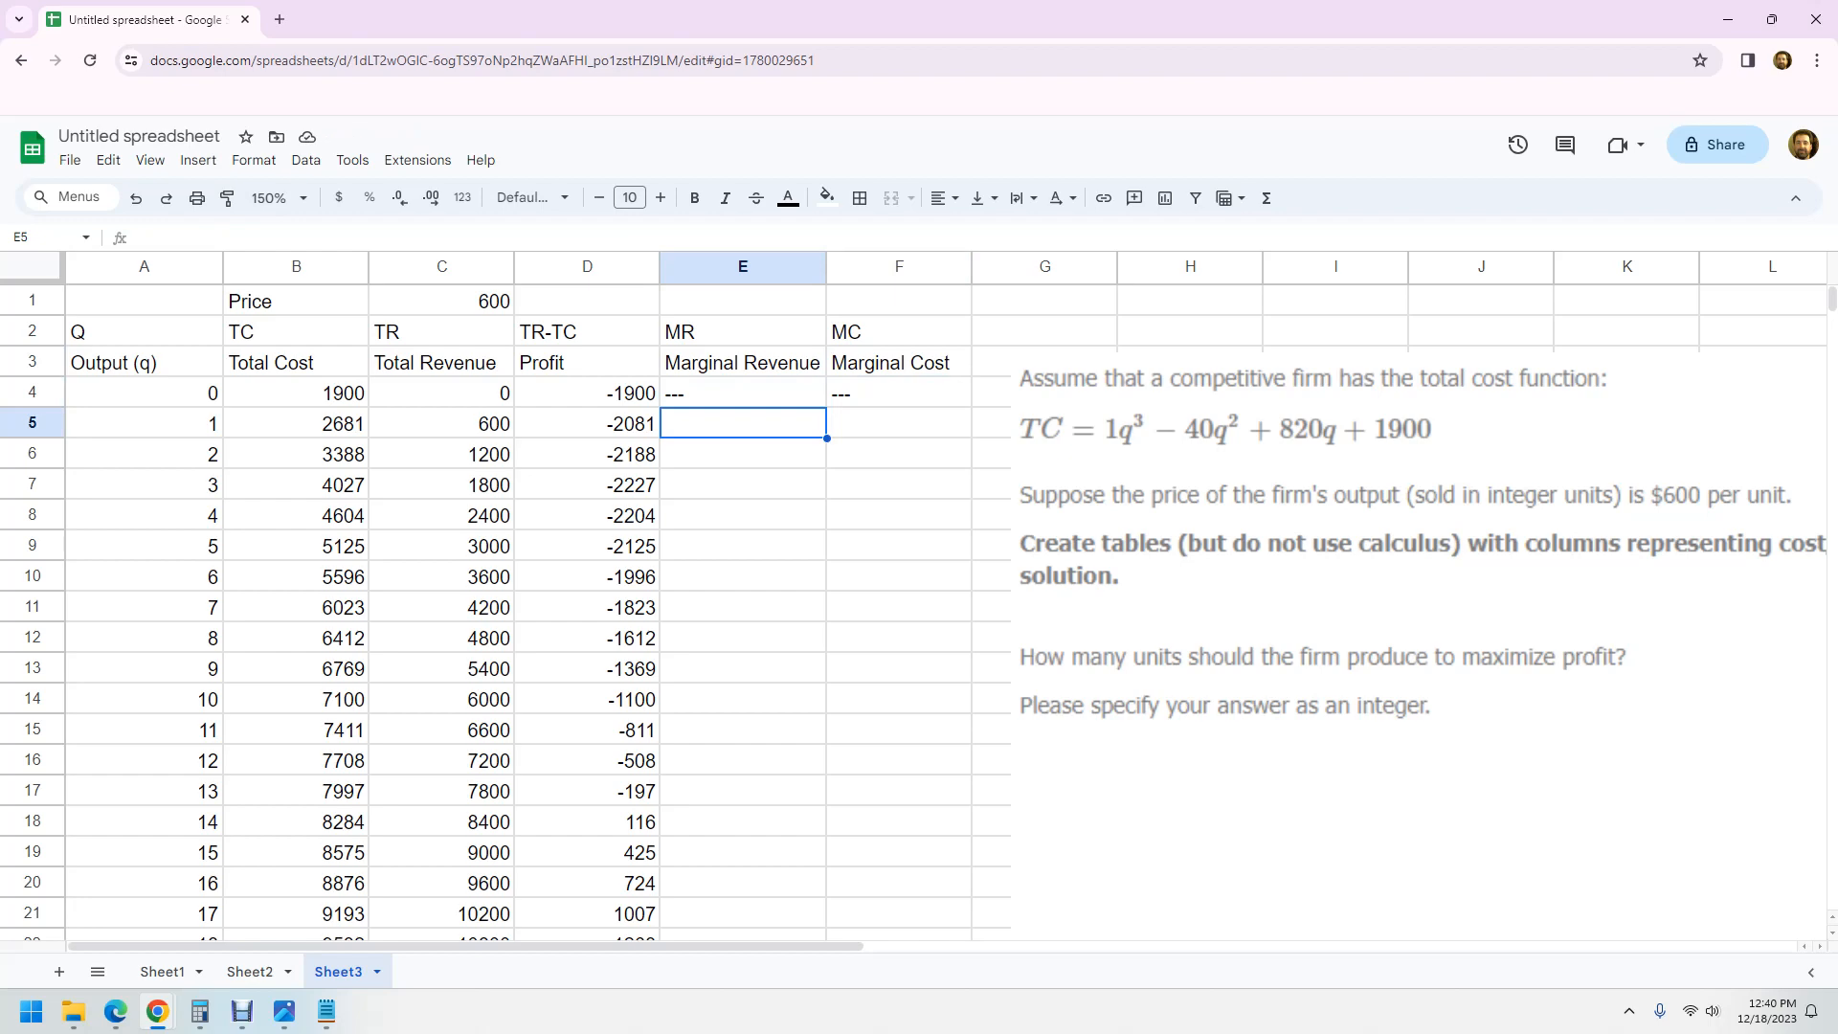
Step: Start the marginal revenue formula in E5 with the change in total revenue, C5-C4, opening a parenthesis before it
text(=)
key(Left)
key(Left)
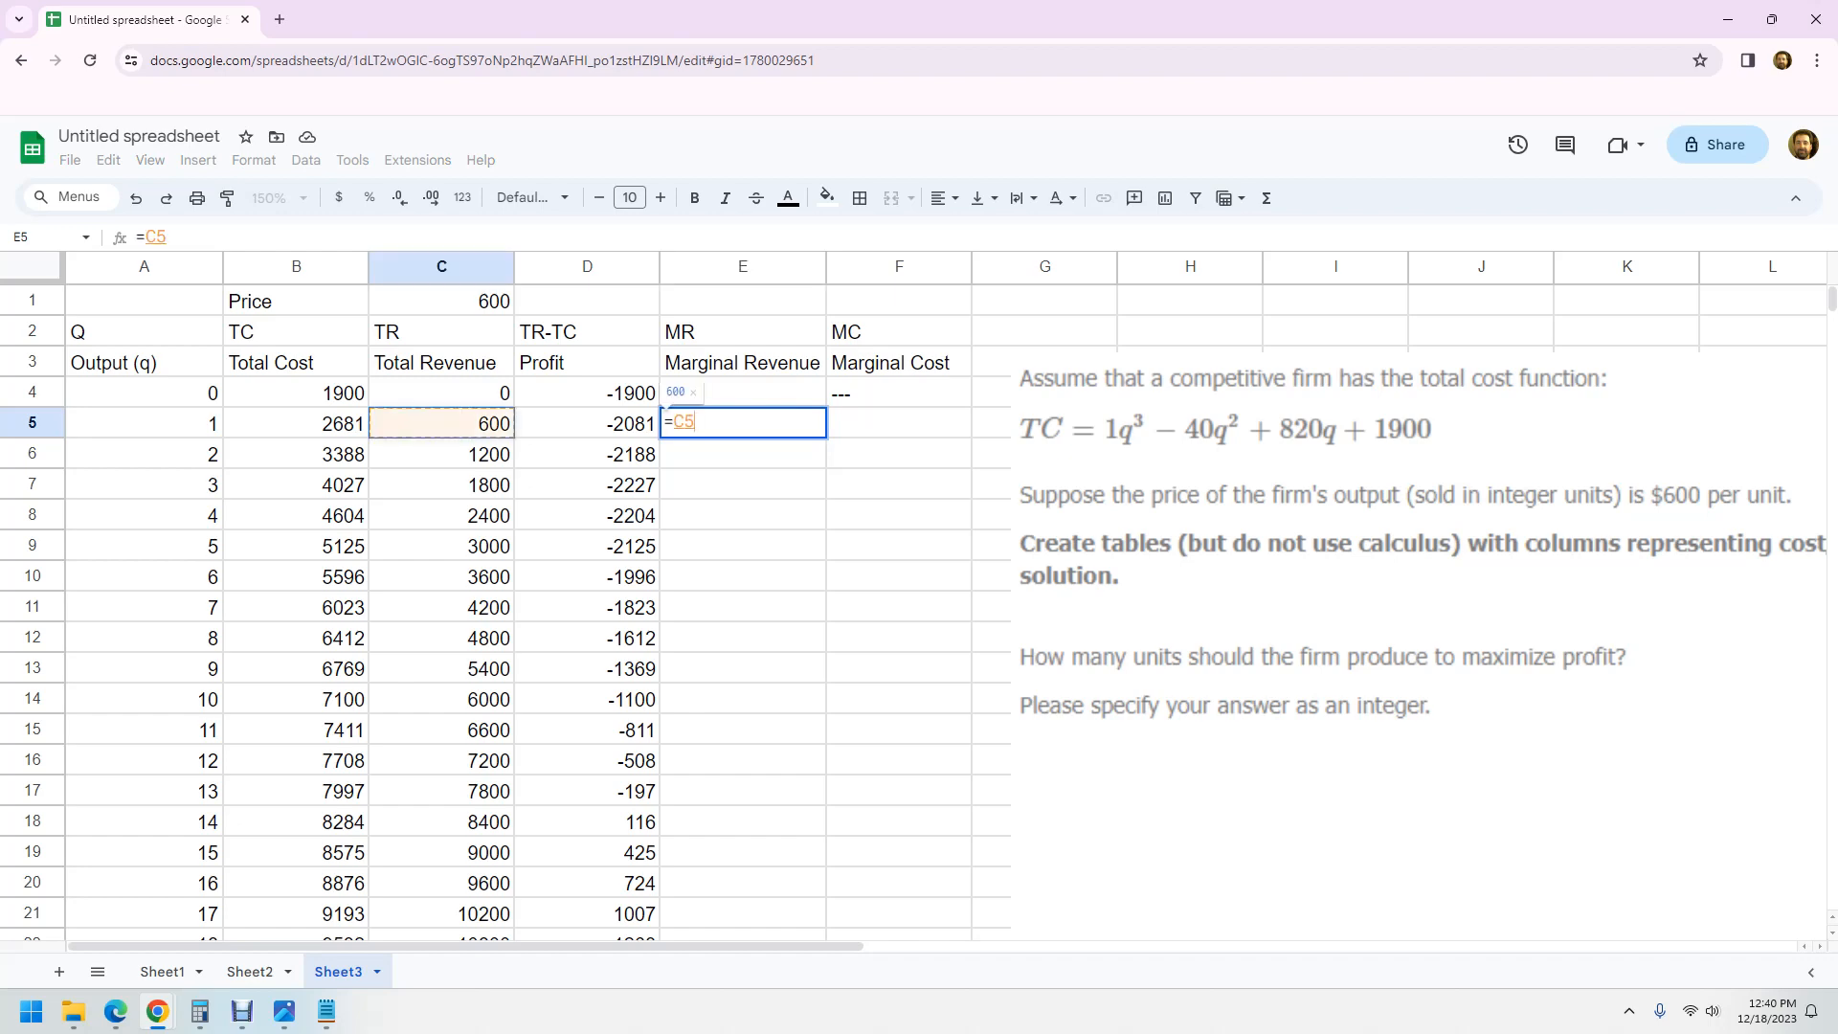
text(-)
key(Up)
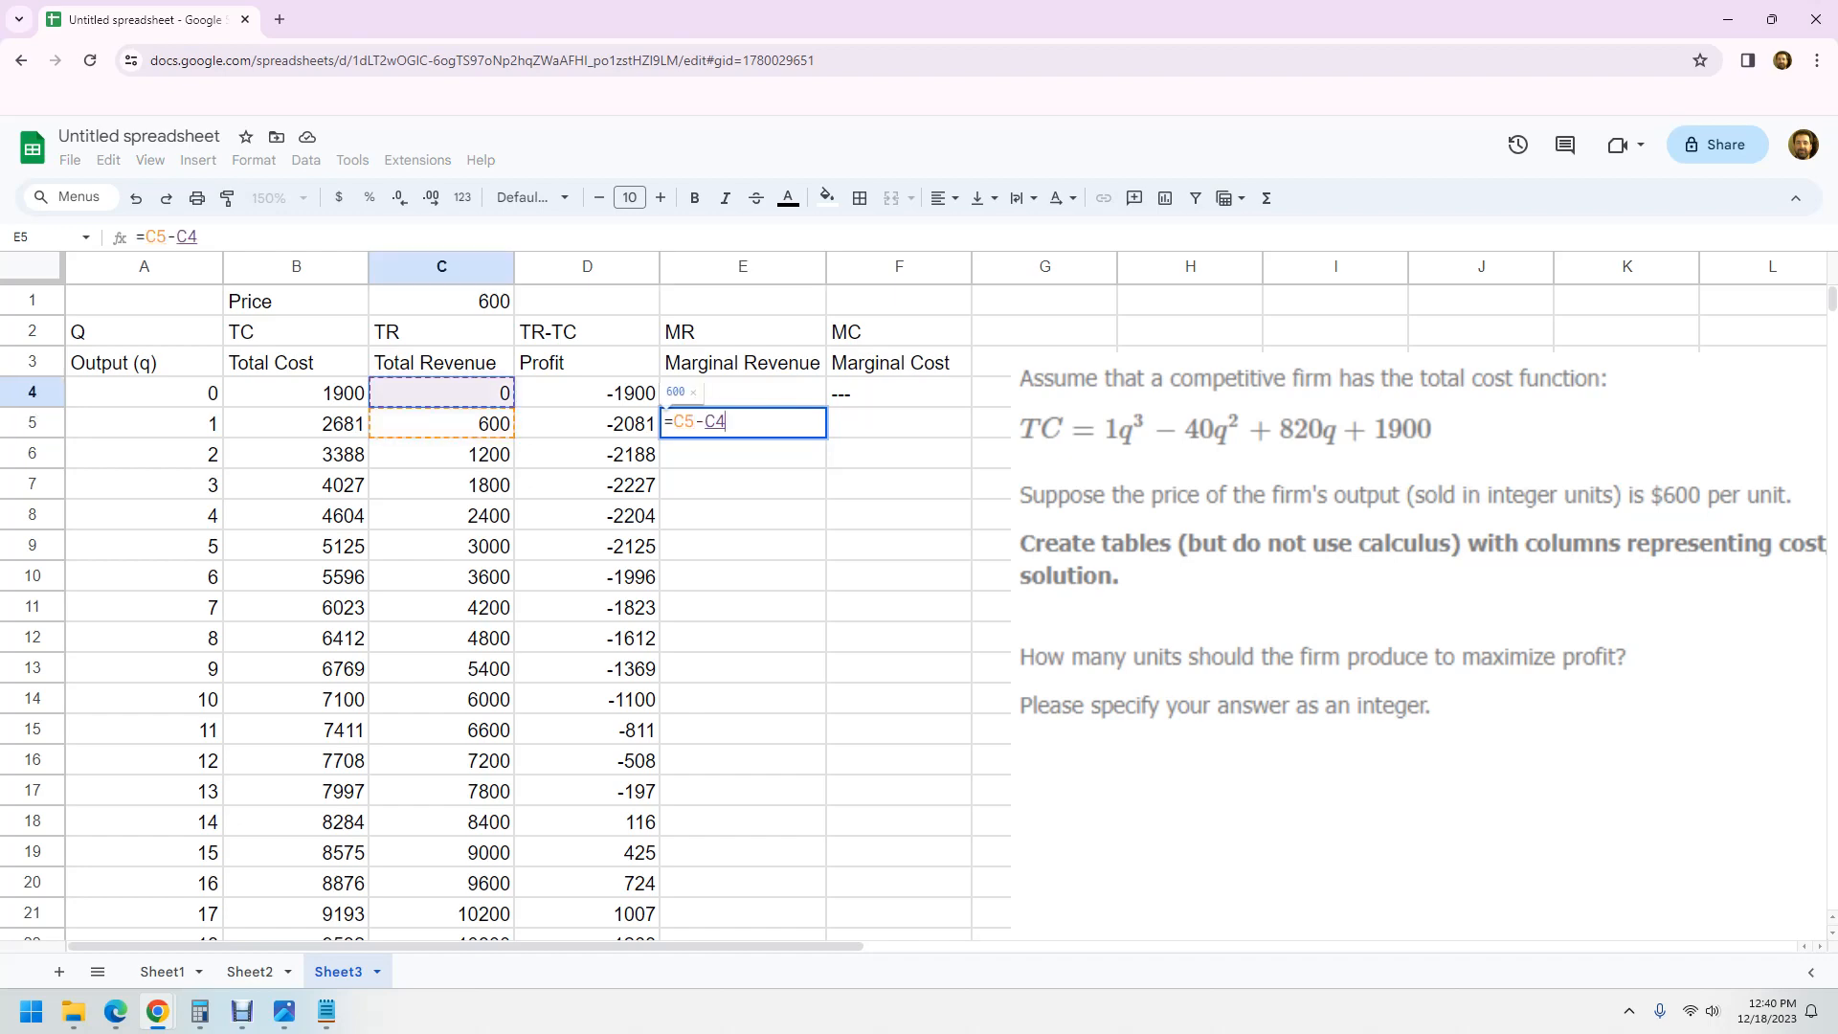
key(F2)
key(Left)
key(Left)
key(Left)
key(Left)
key(Left)
text(()
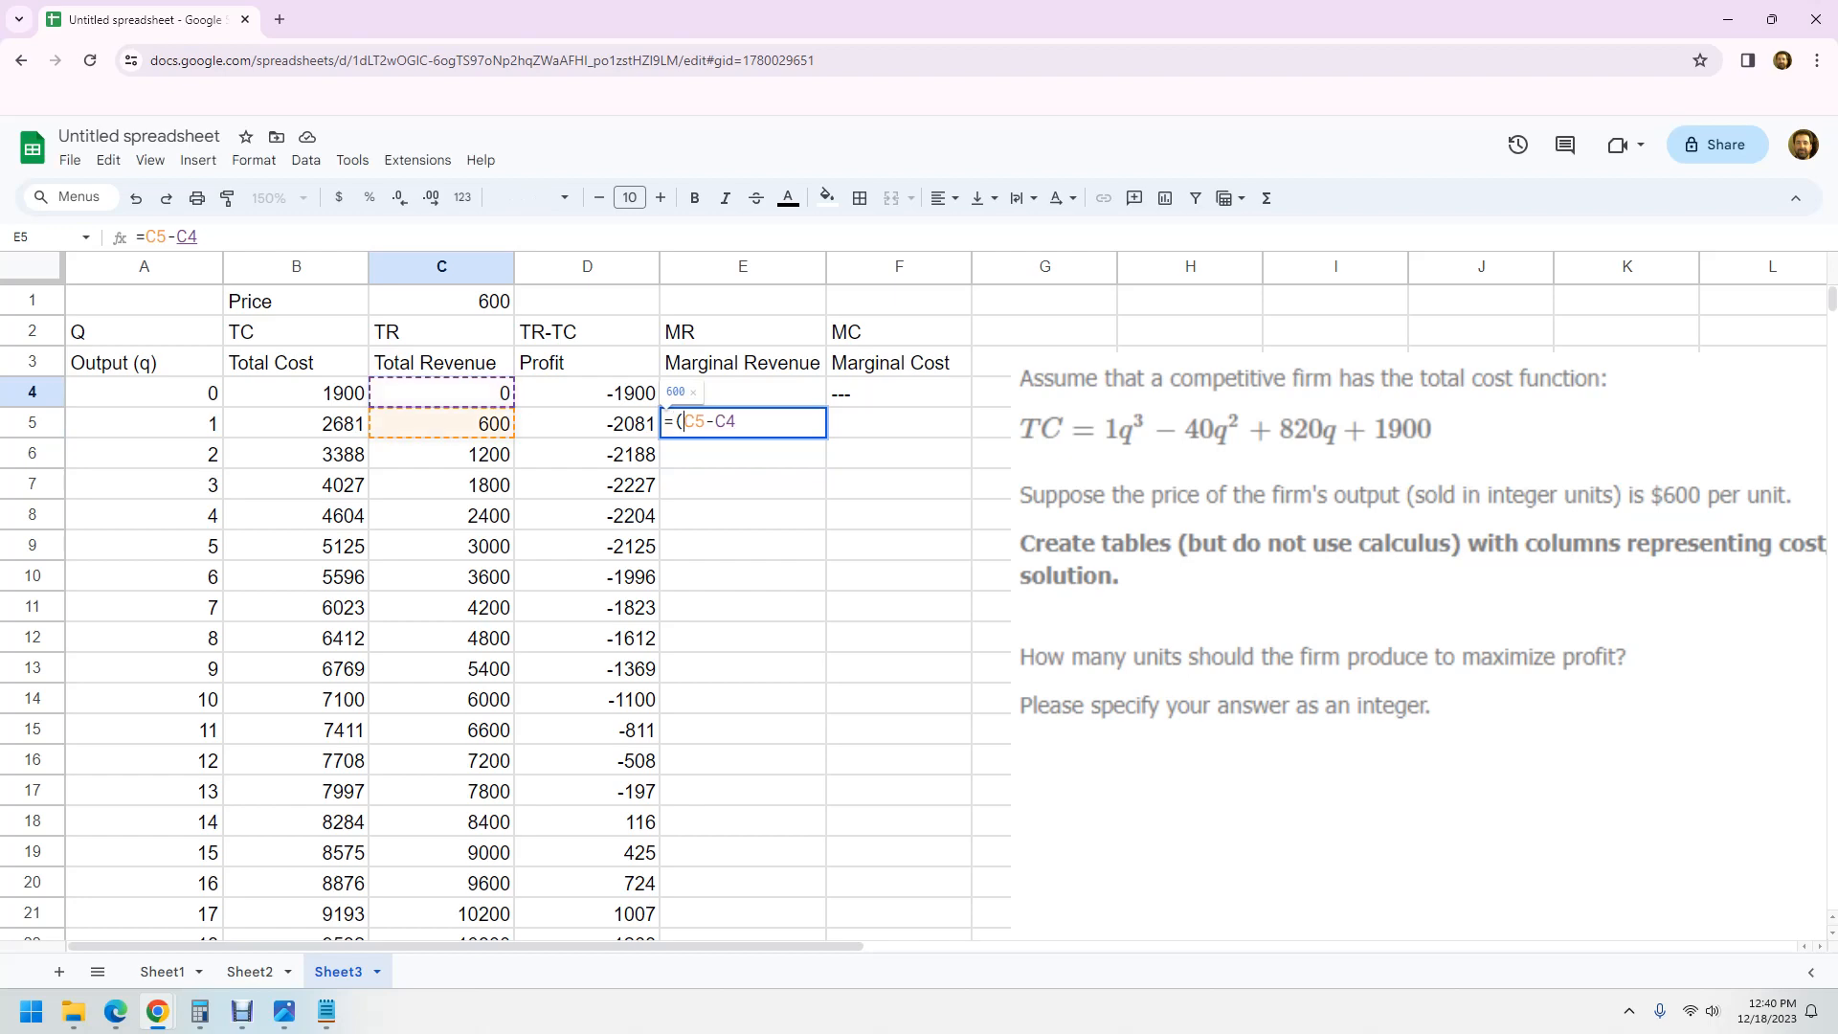
key(End)
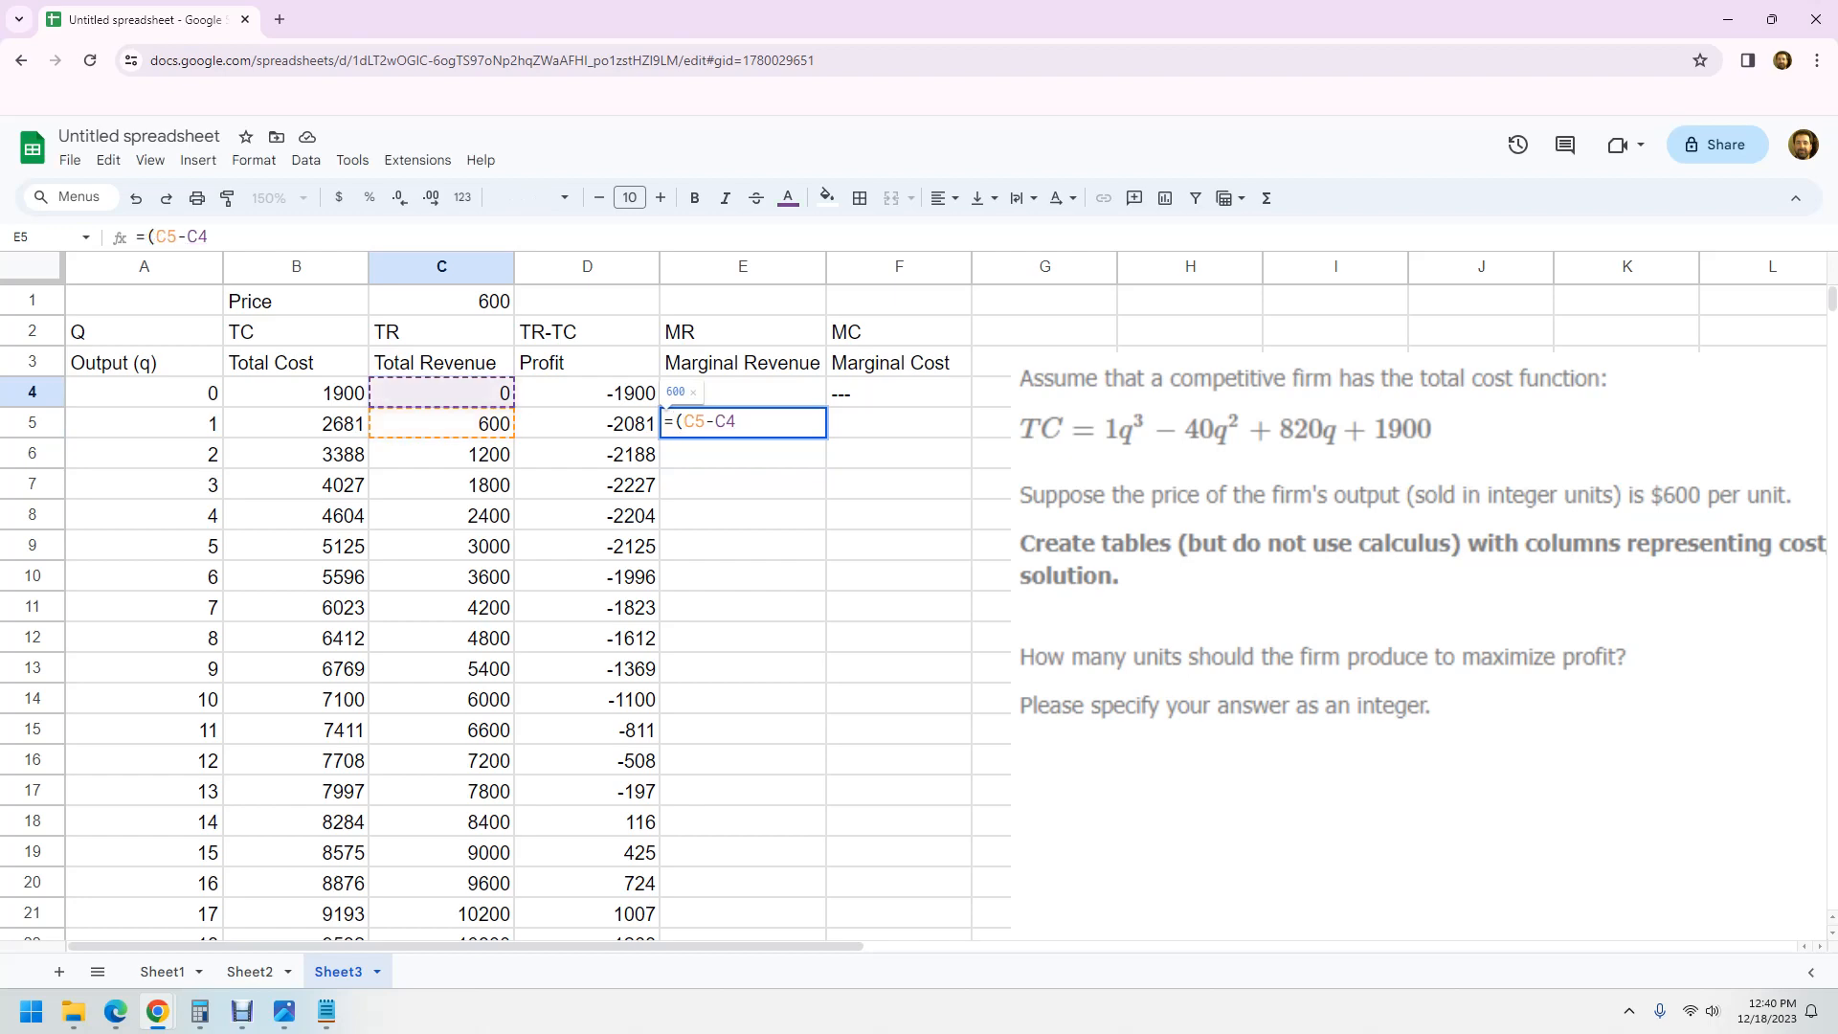
Step: Complete E5 as =(C5-C4)/(A5-A4) by dividing by the change in output, and fill it down the marginal revenue column
text()/)
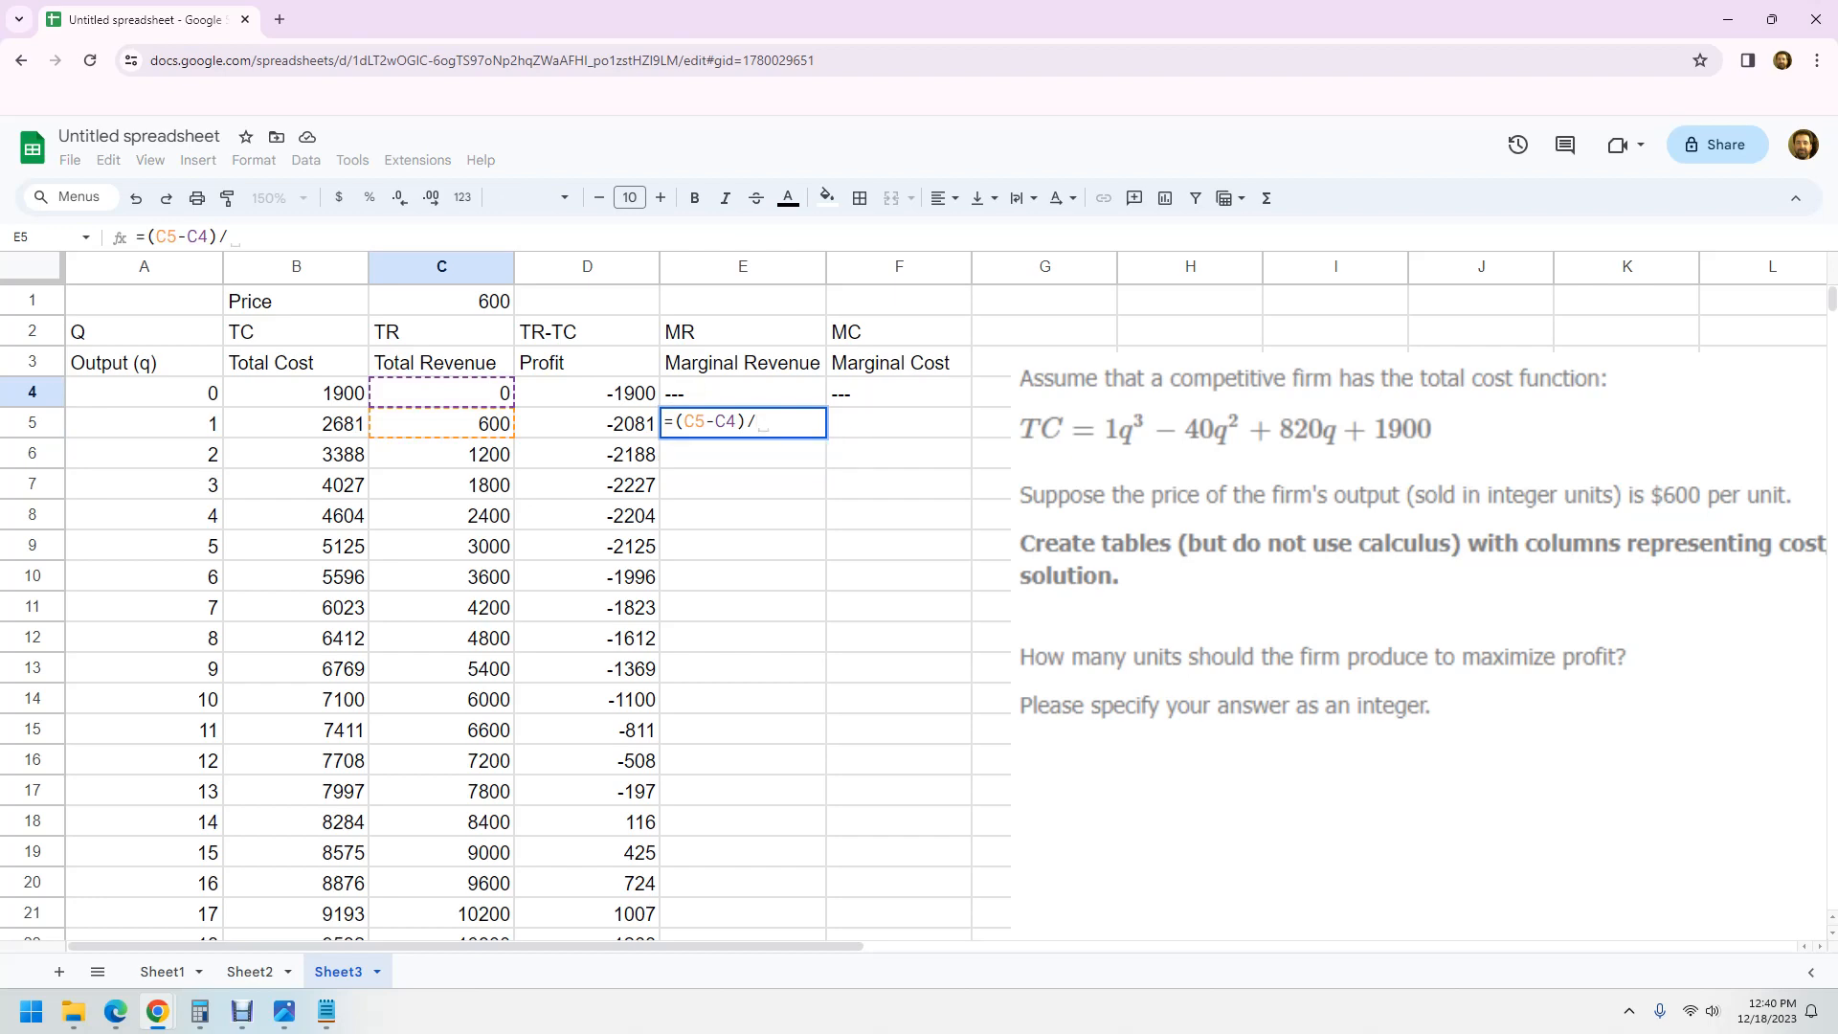
text(()
click(144, 423)
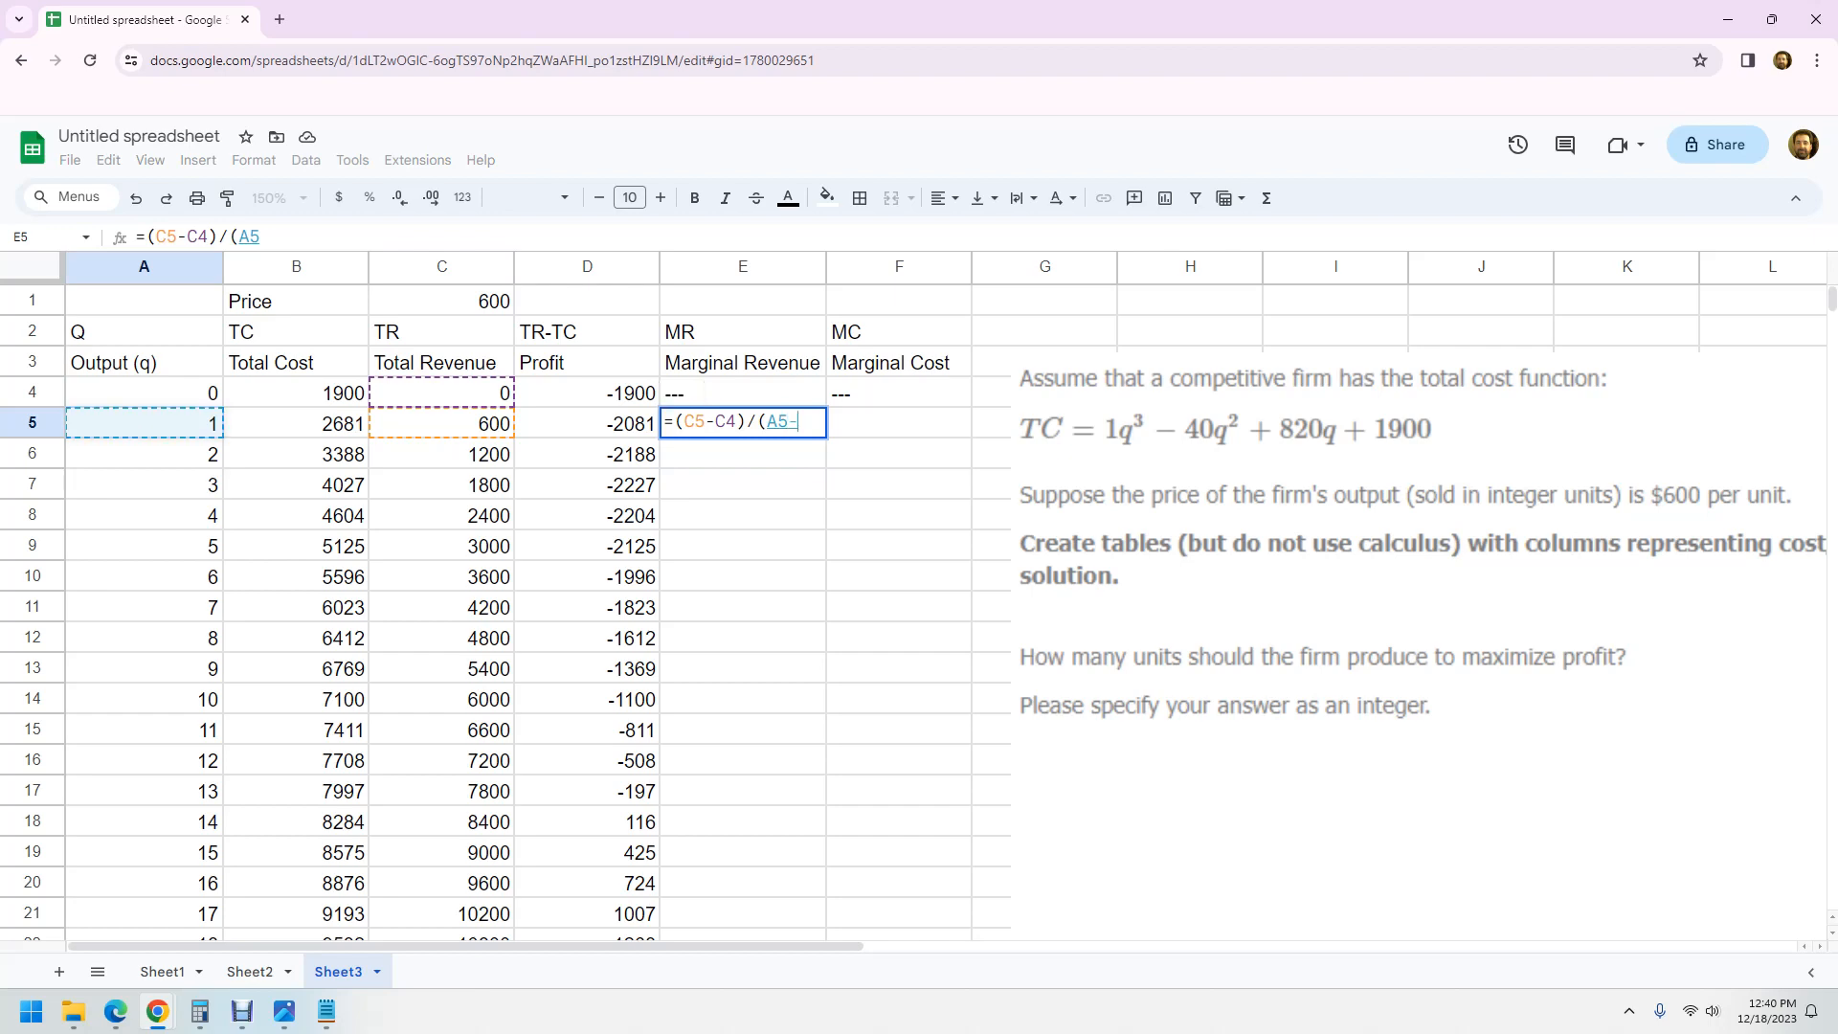
text(-A4)
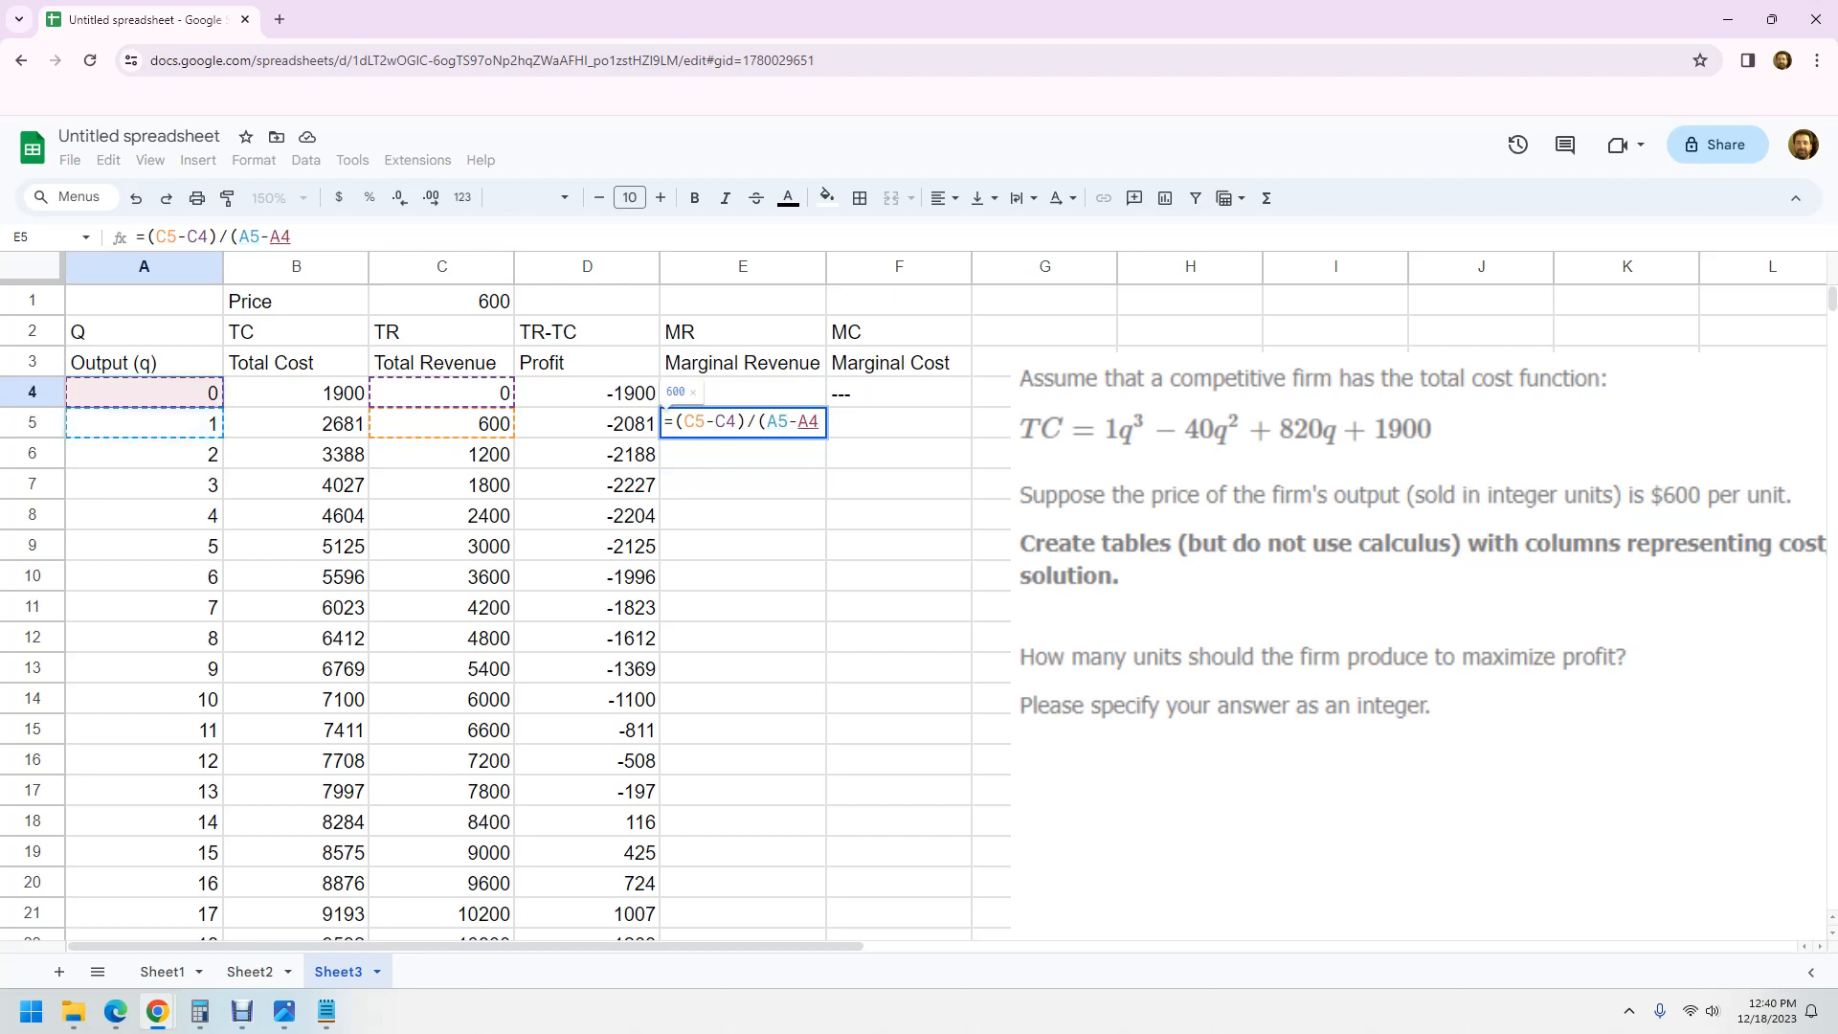
text())
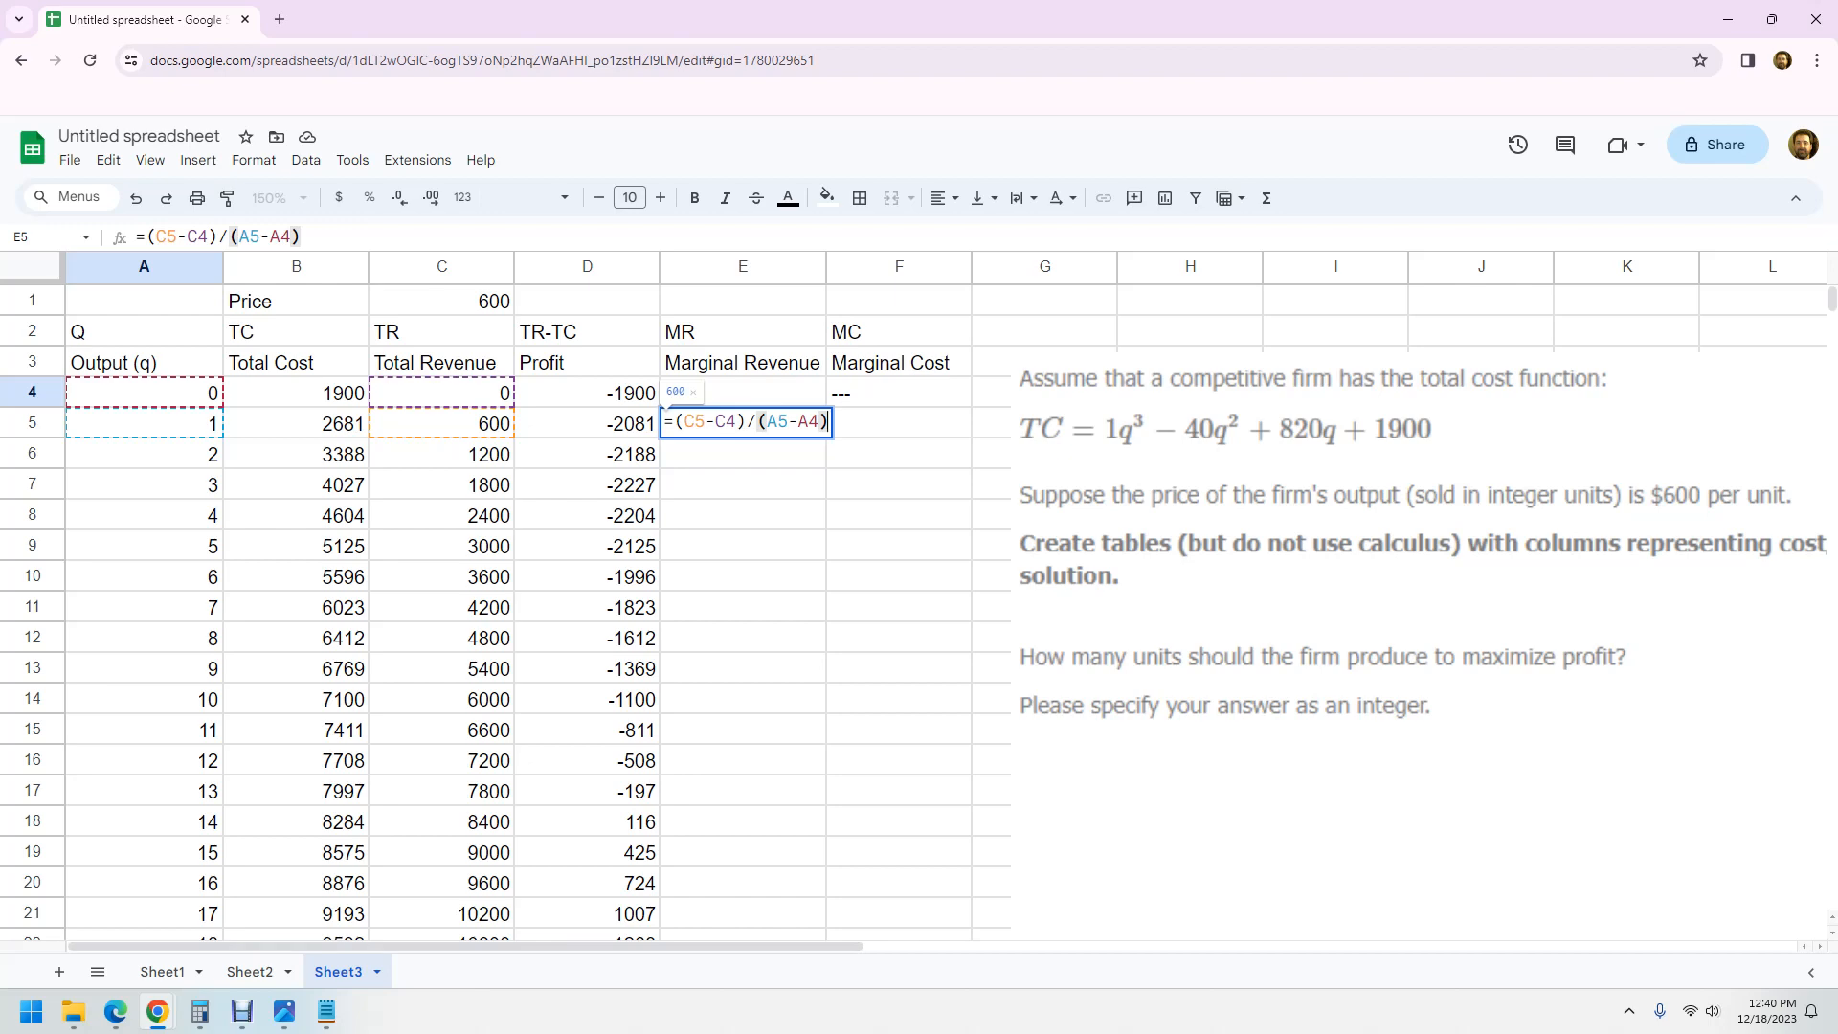
key(Return)
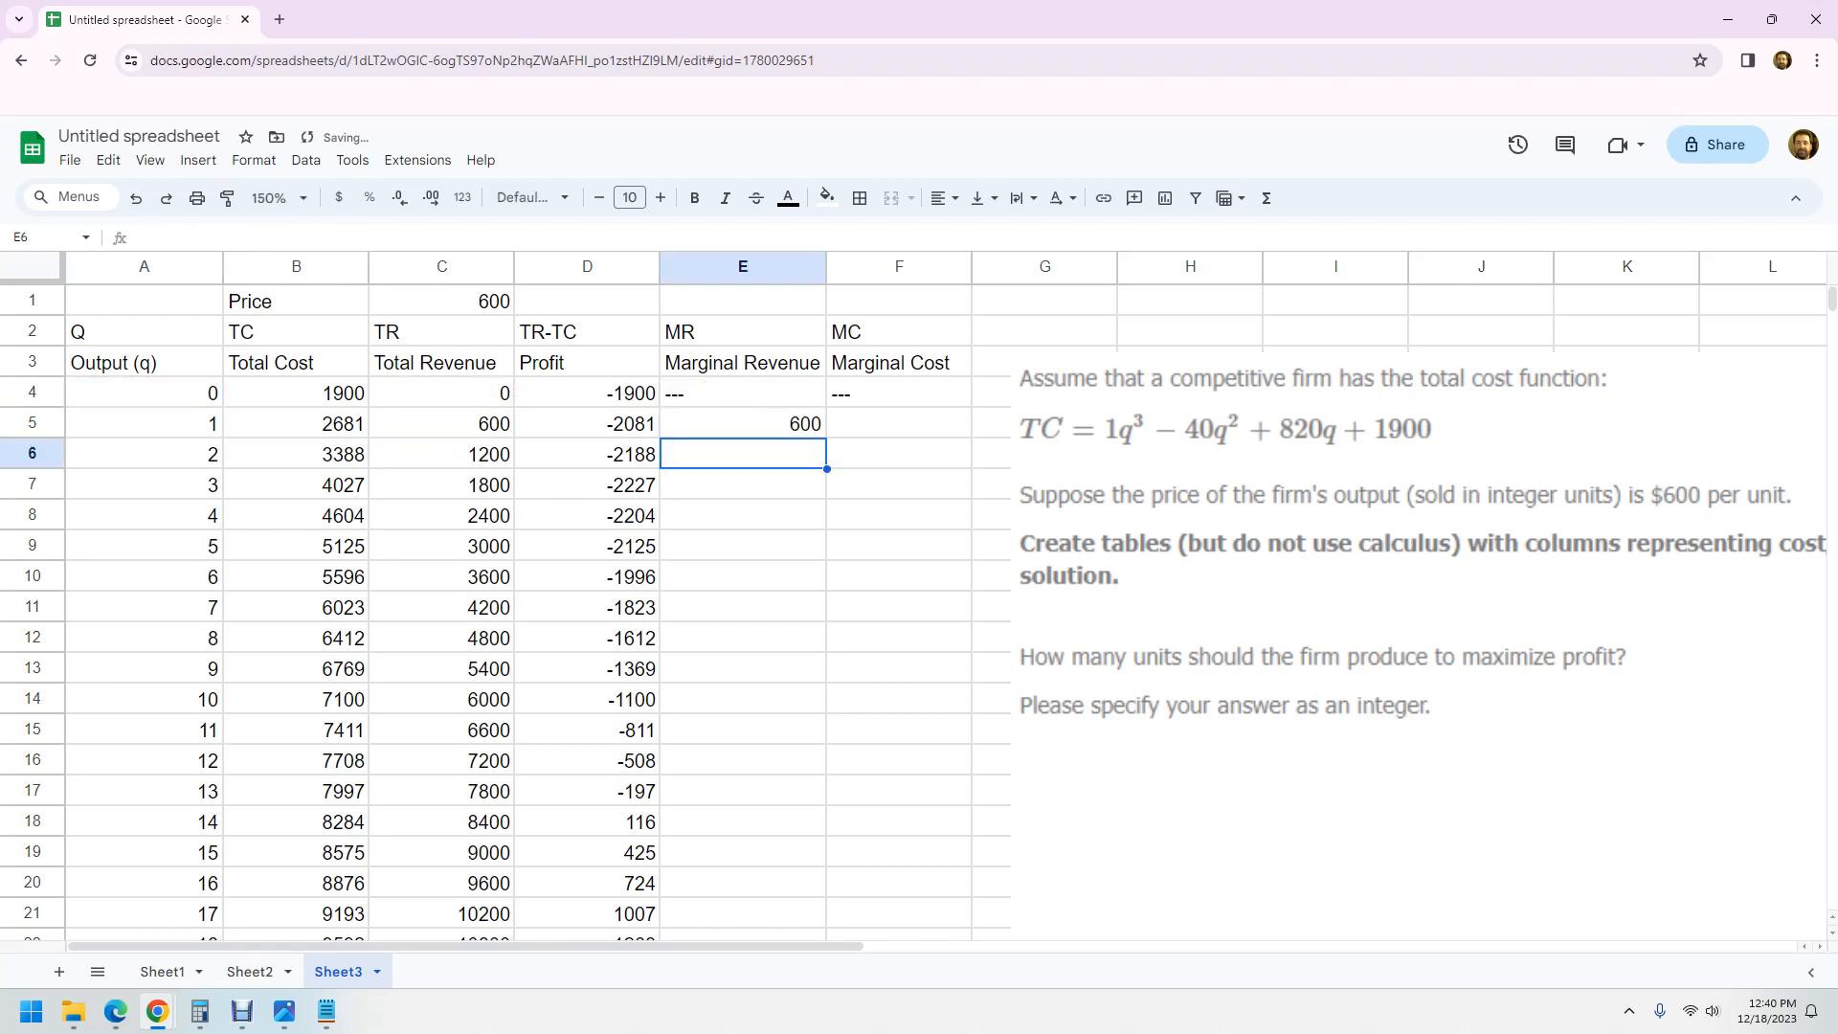
key(Up)
double_click(827, 438)
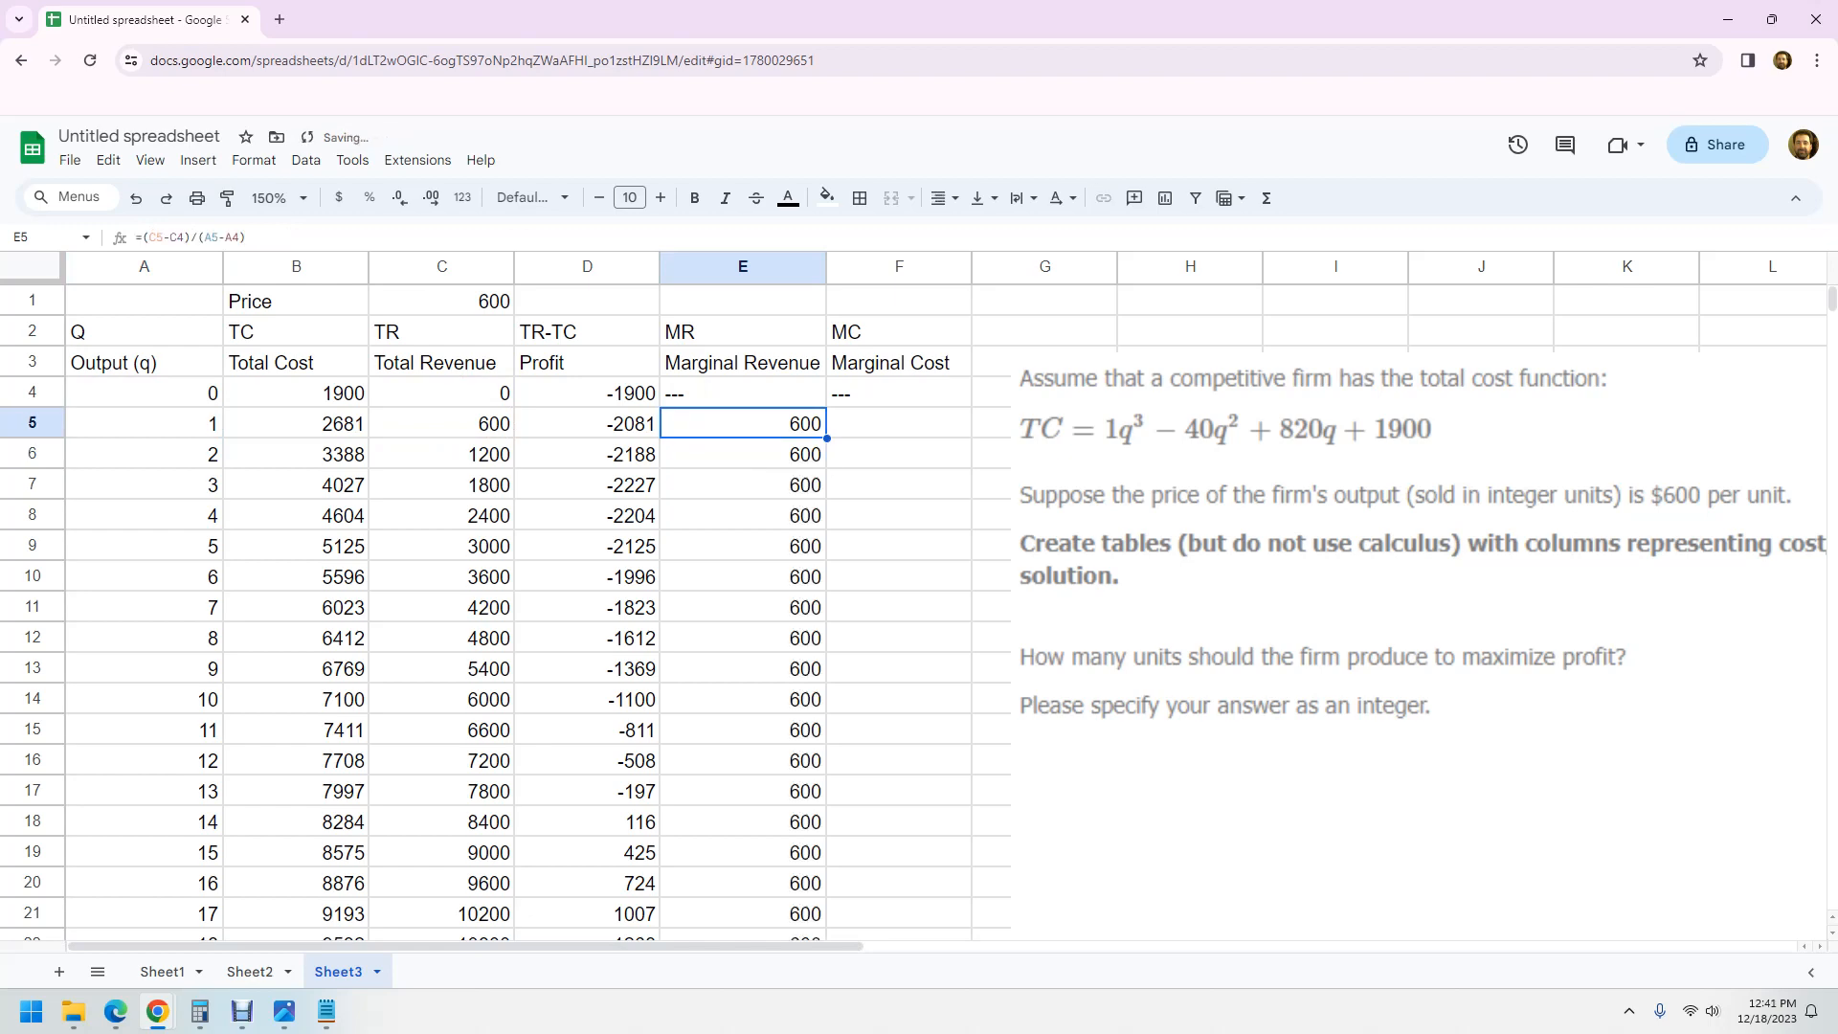
Step: Copy the marginal revenue formula from E5 into F5, the first marginal cost cell below the placeholder
click(899, 515)
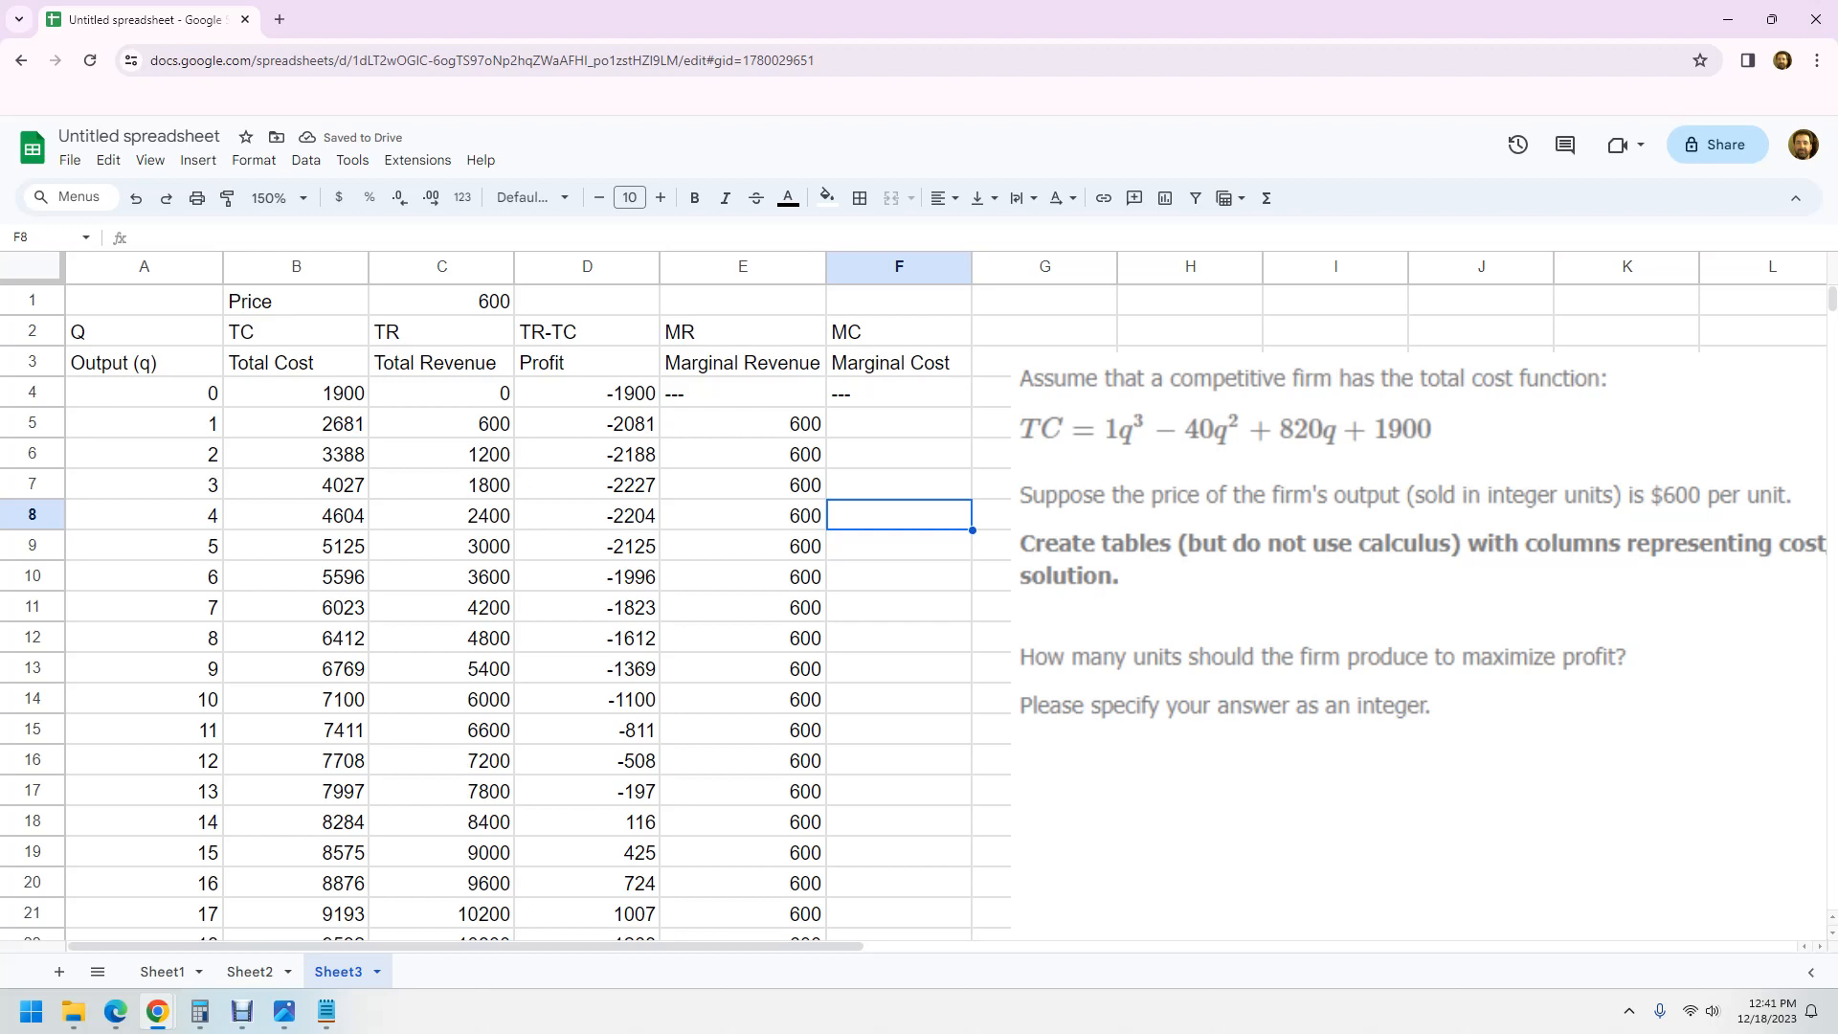
click(899, 423)
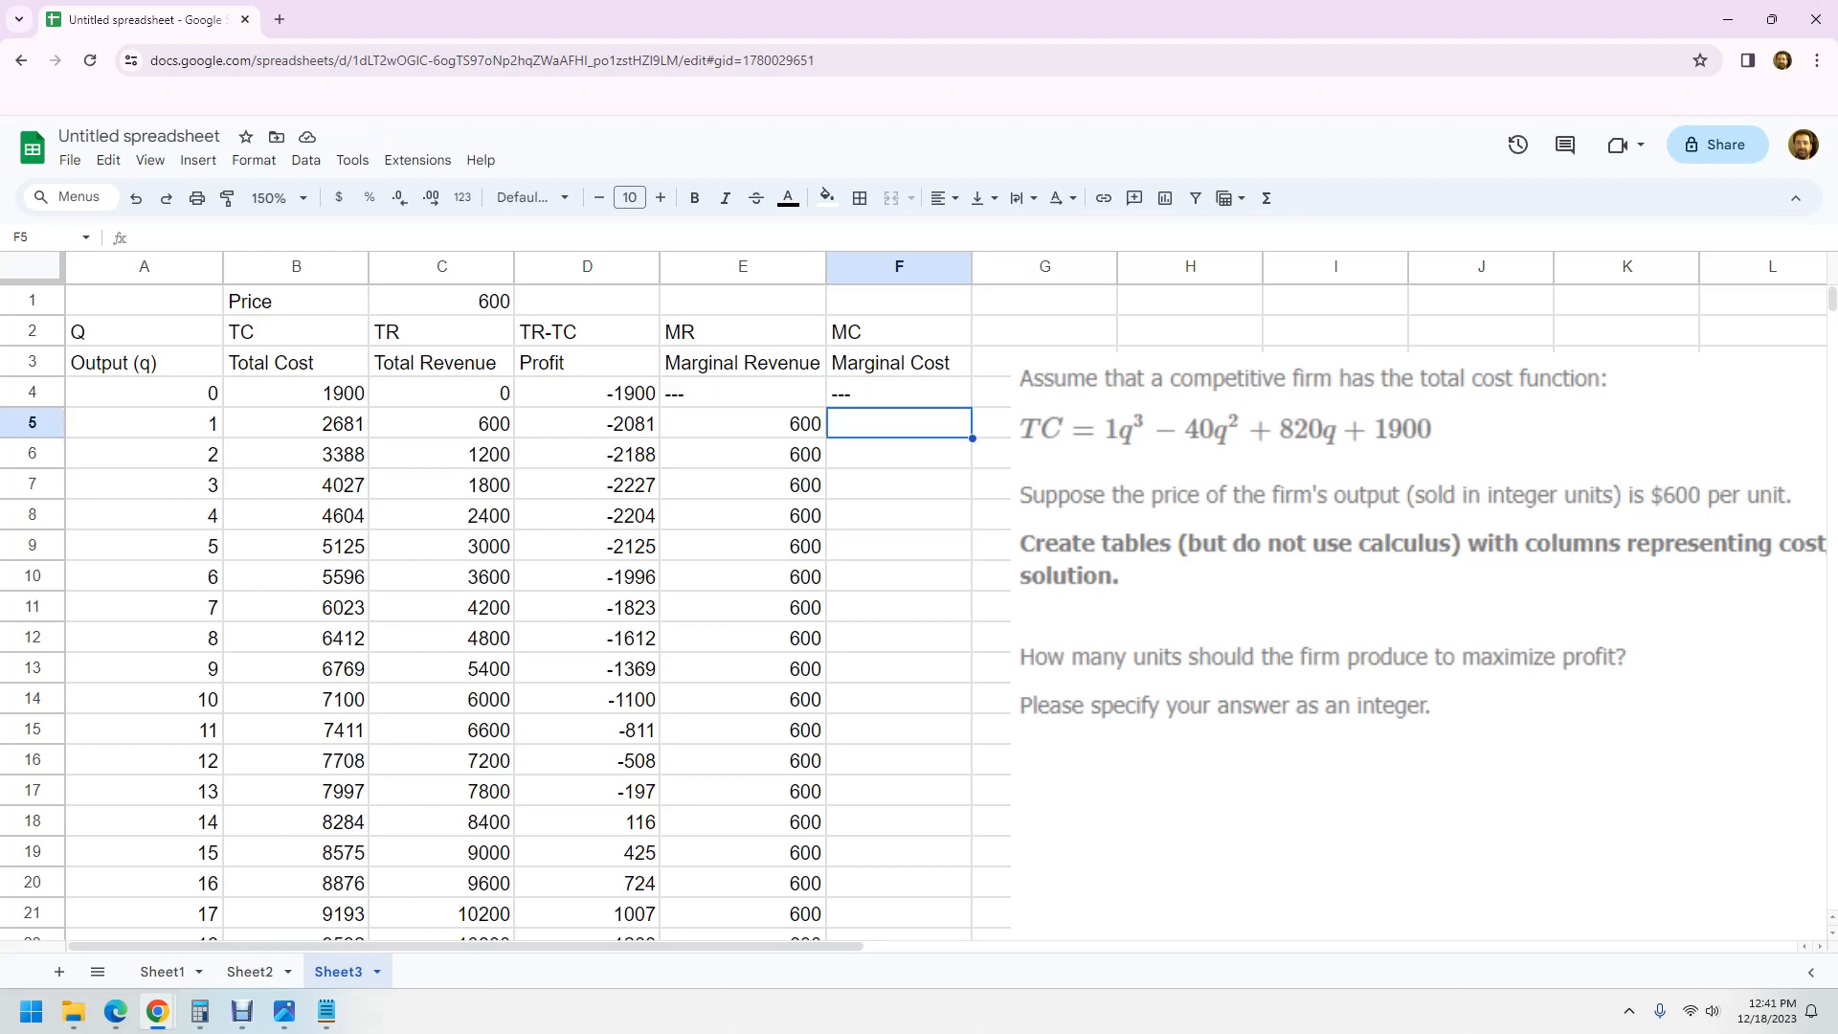
click(743, 423)
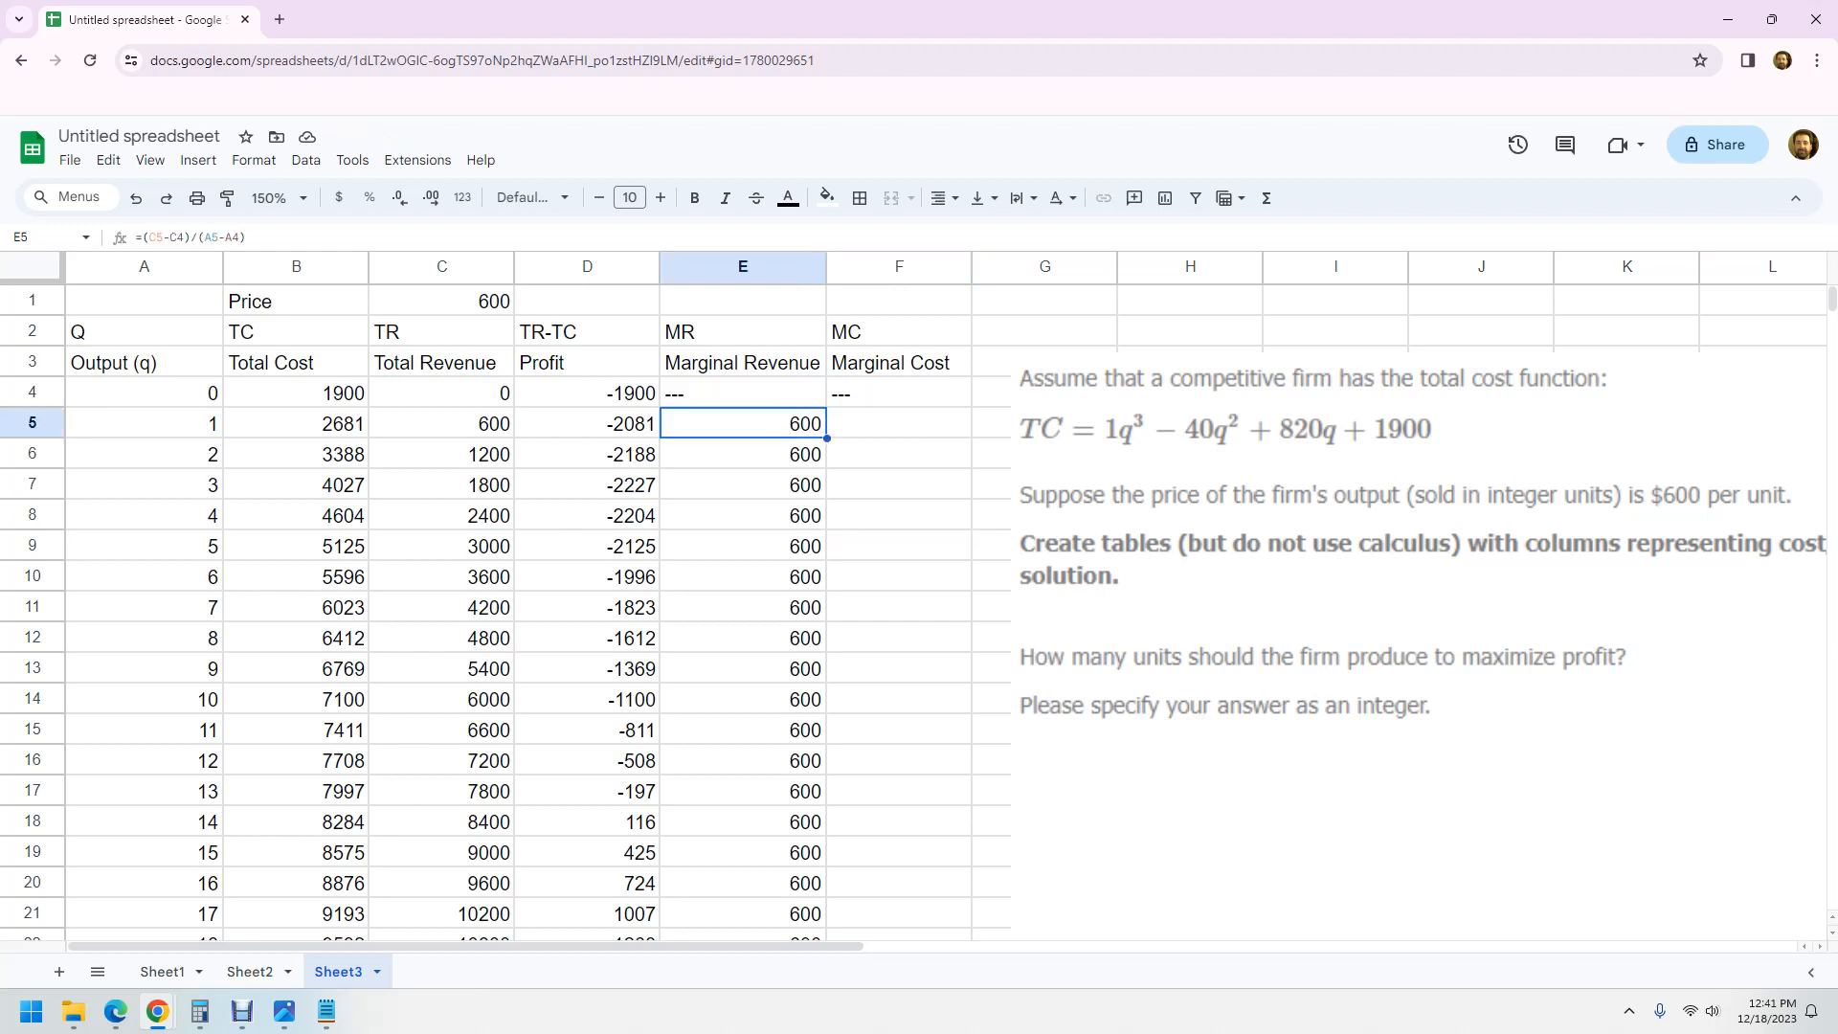
click(899, 423)
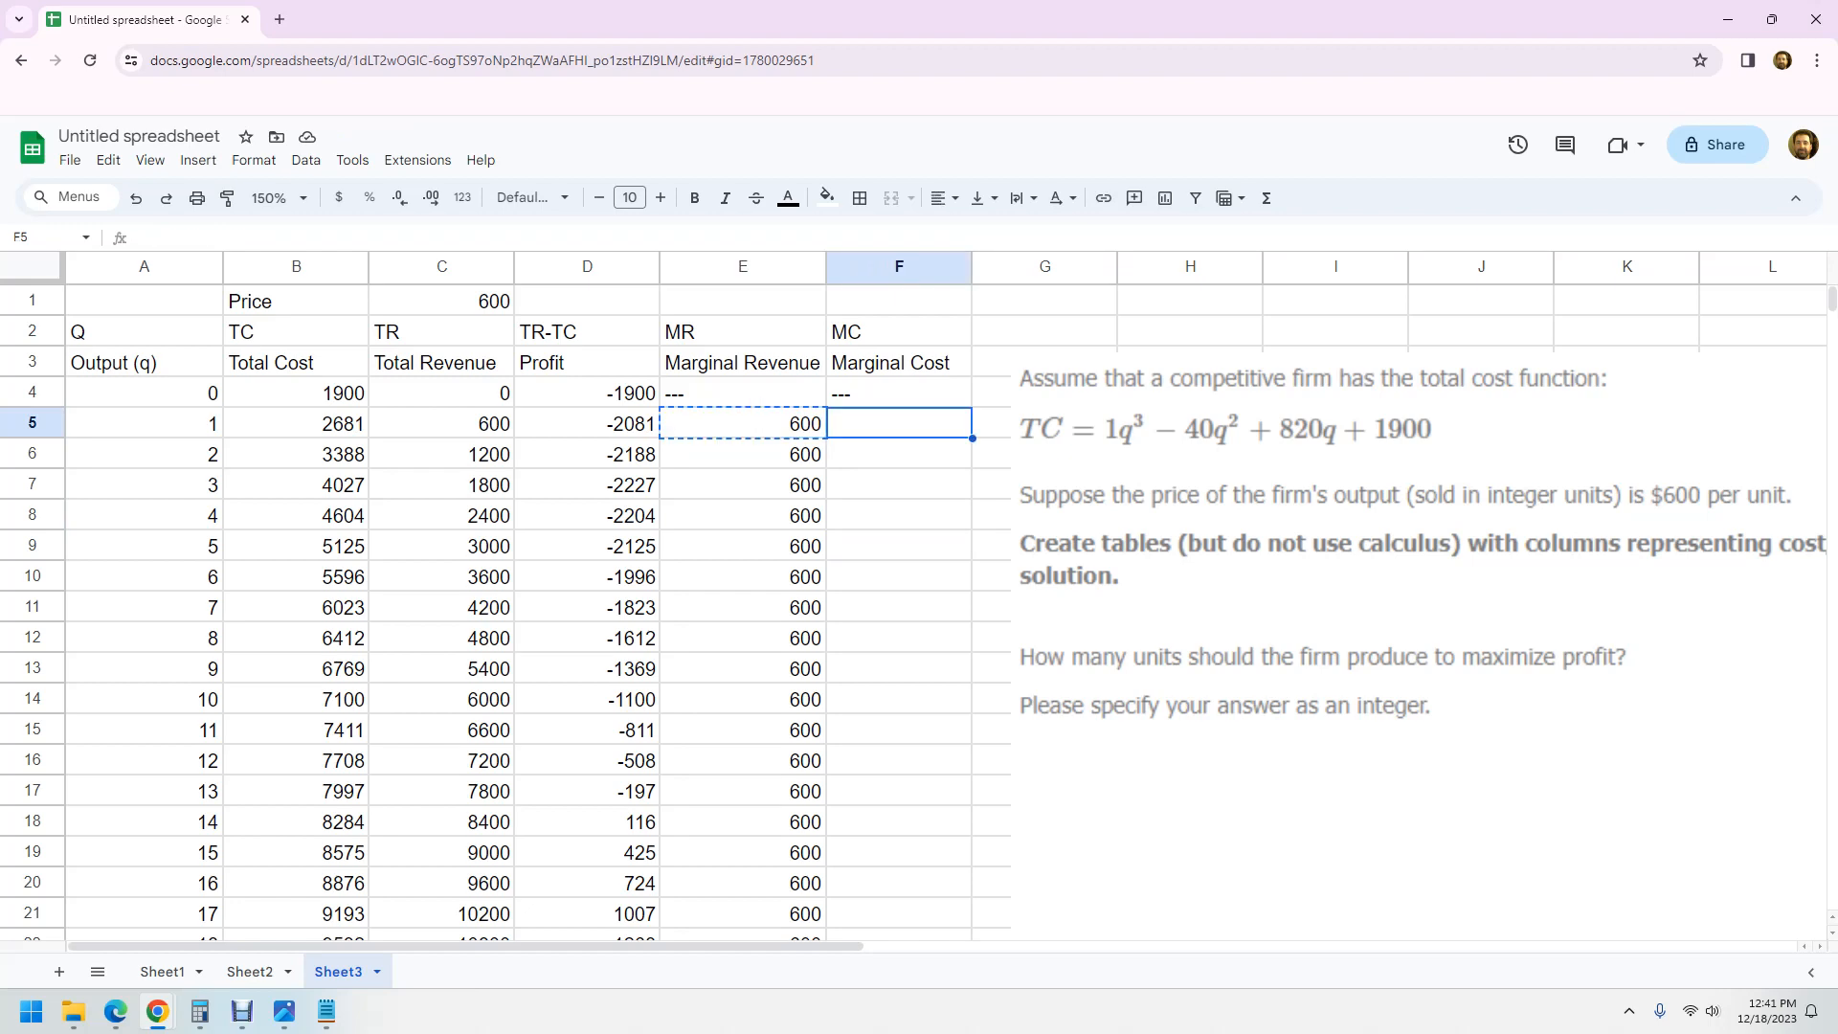
key(ctrl+v)
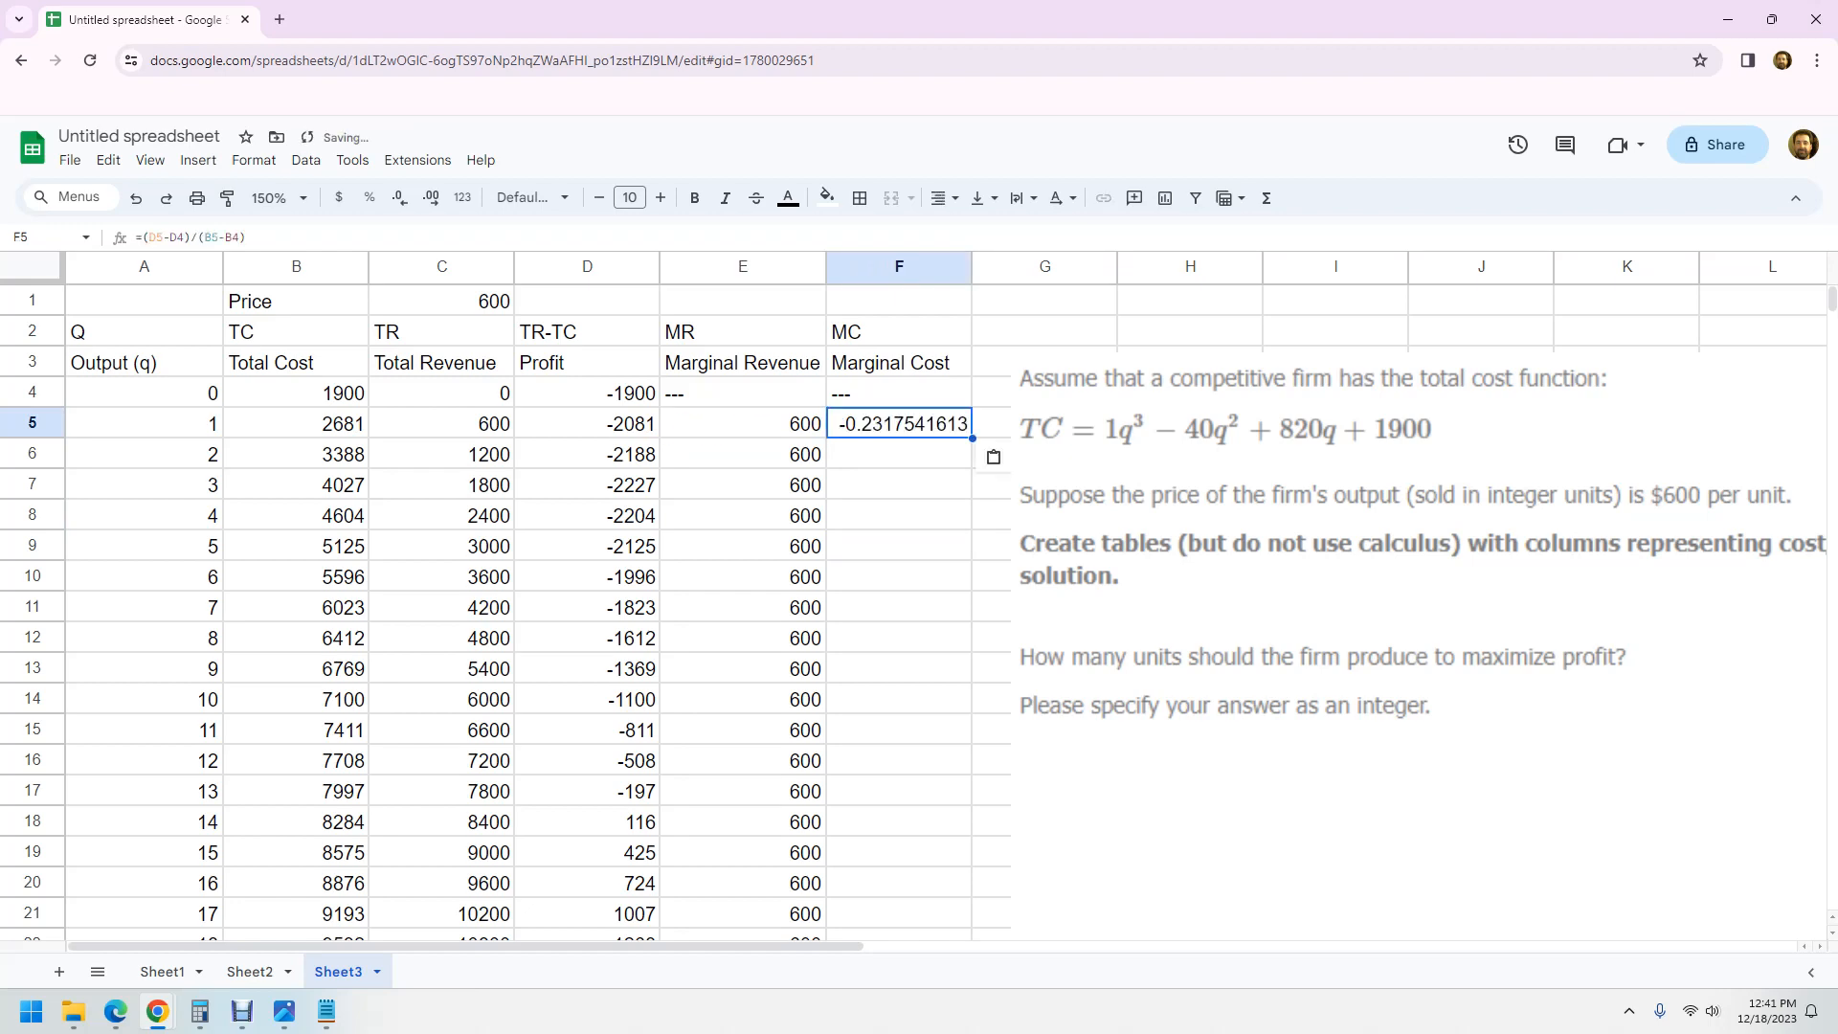
click(241, 237)
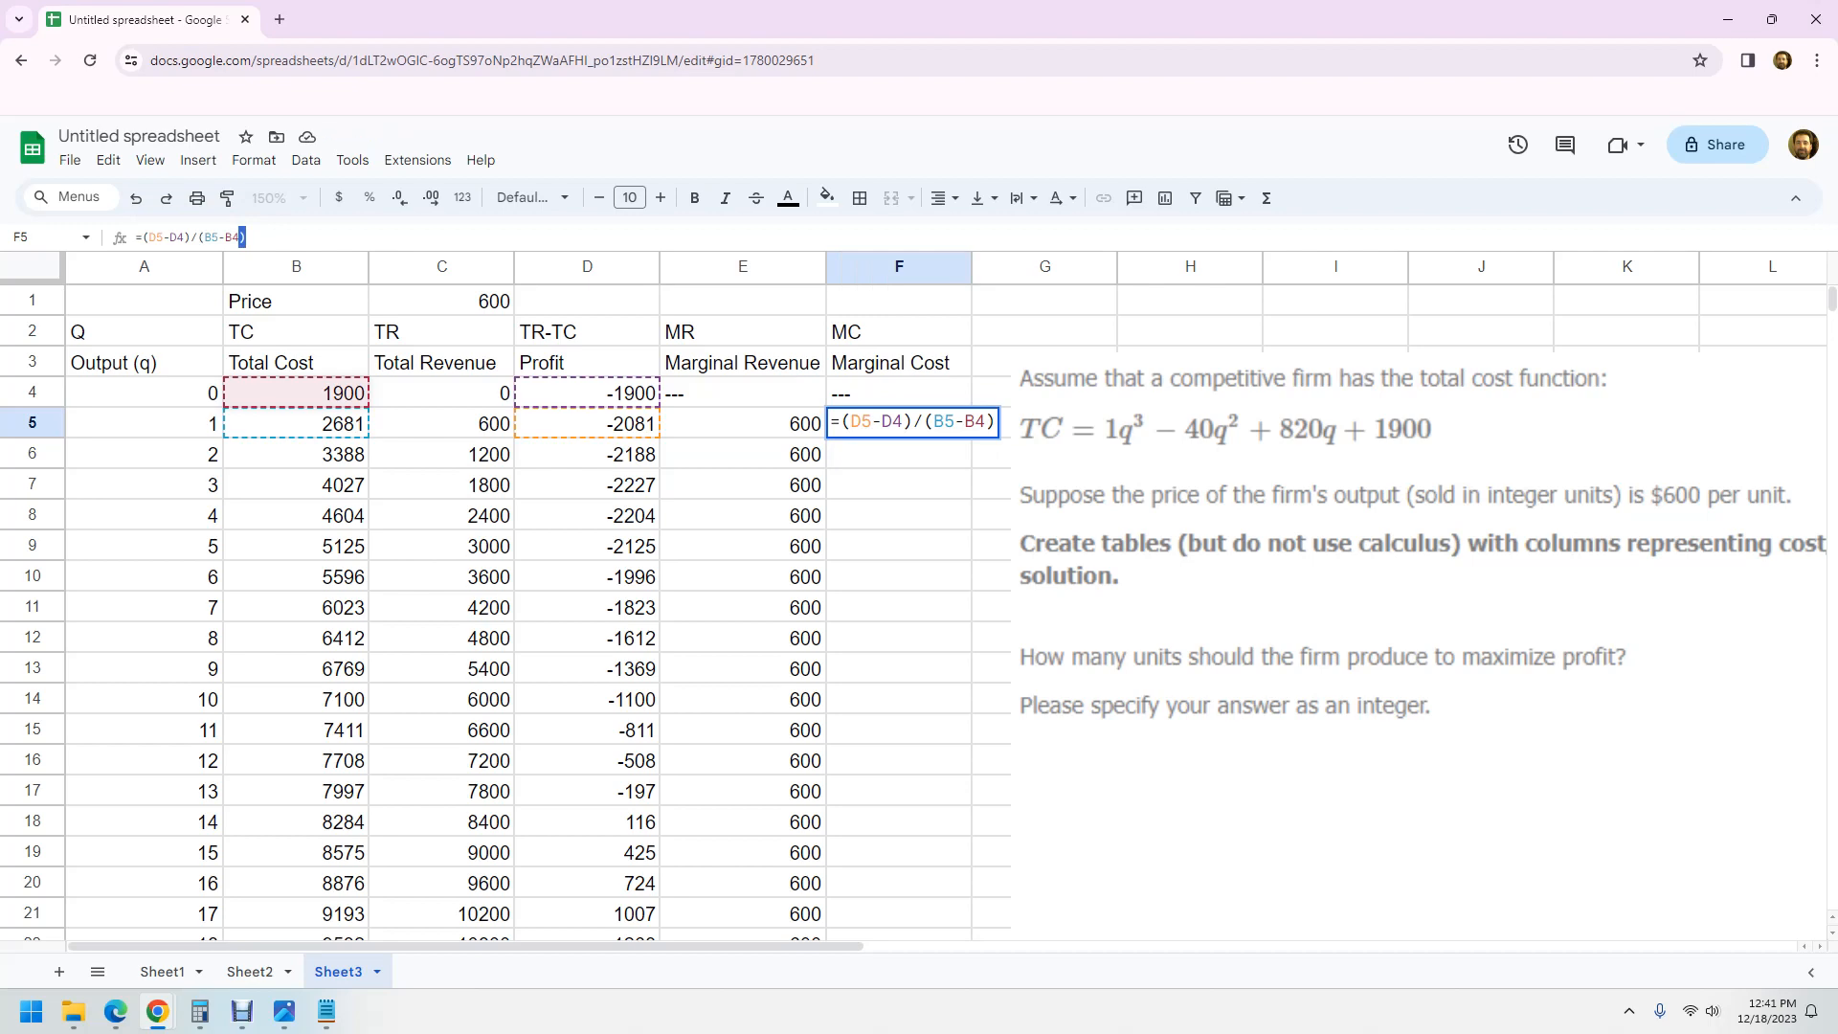
click(212, 238)
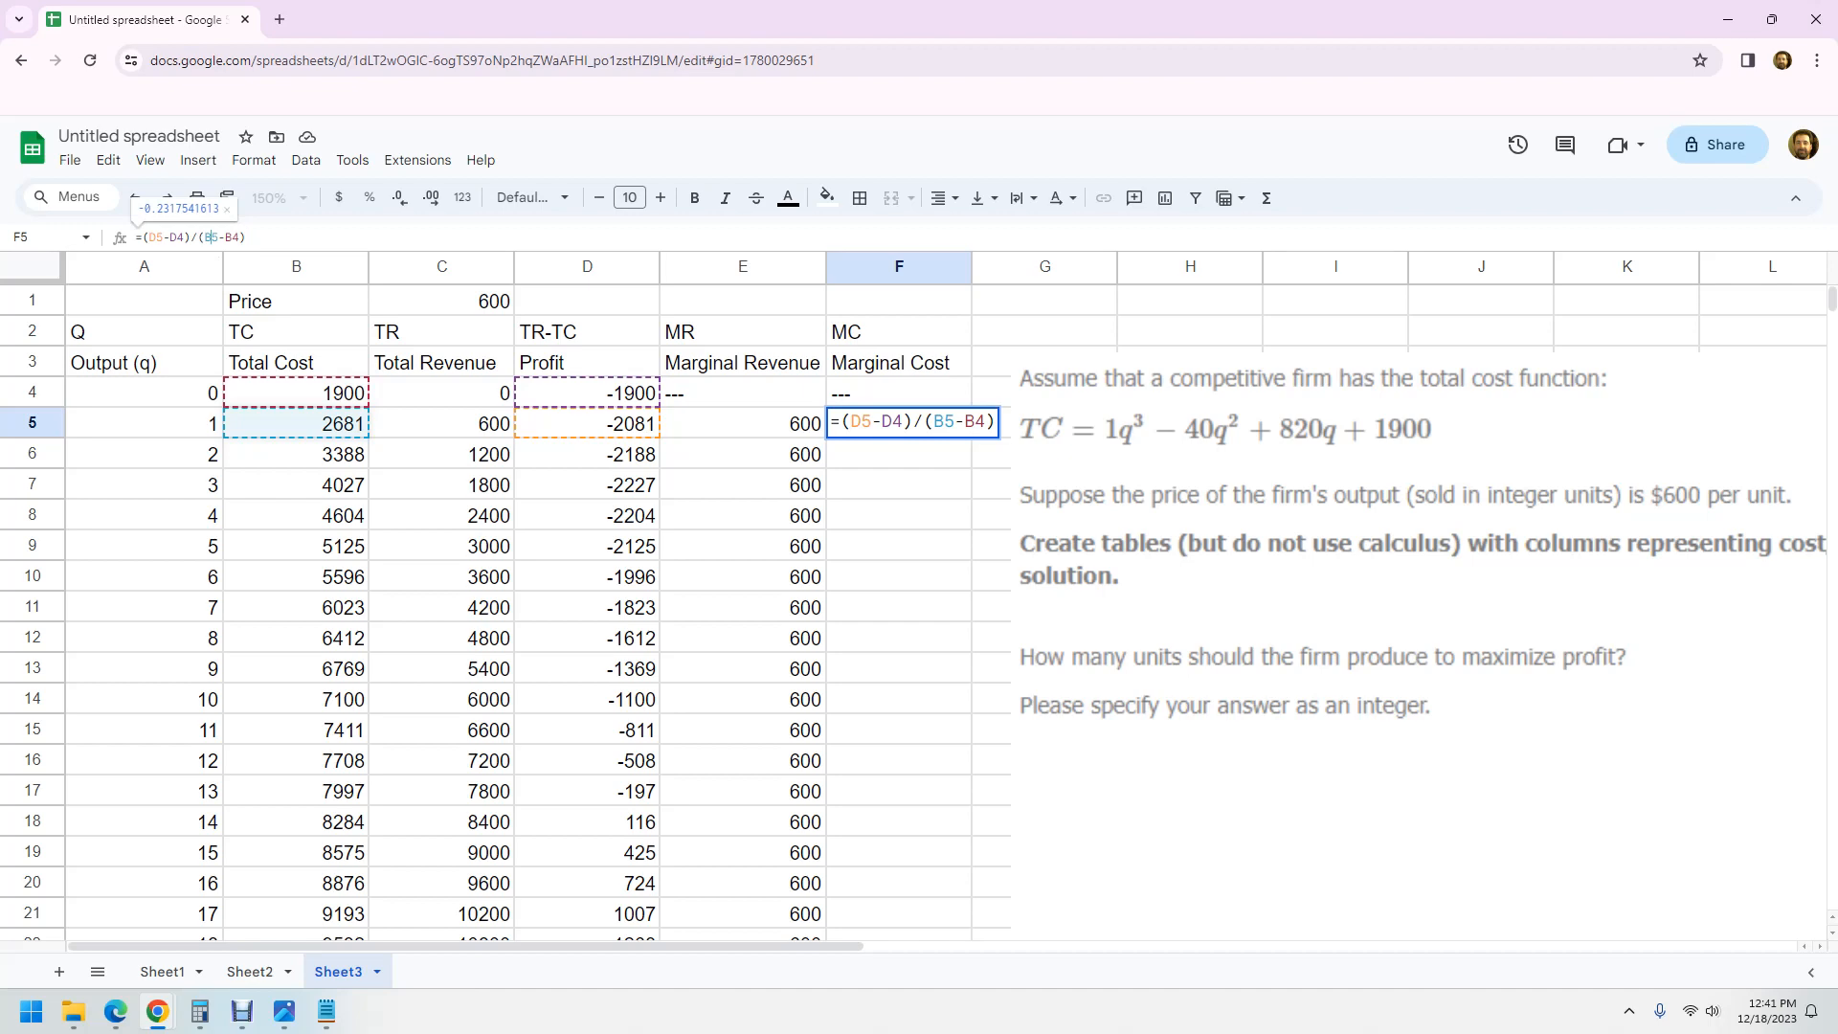
double_click(208, 237)
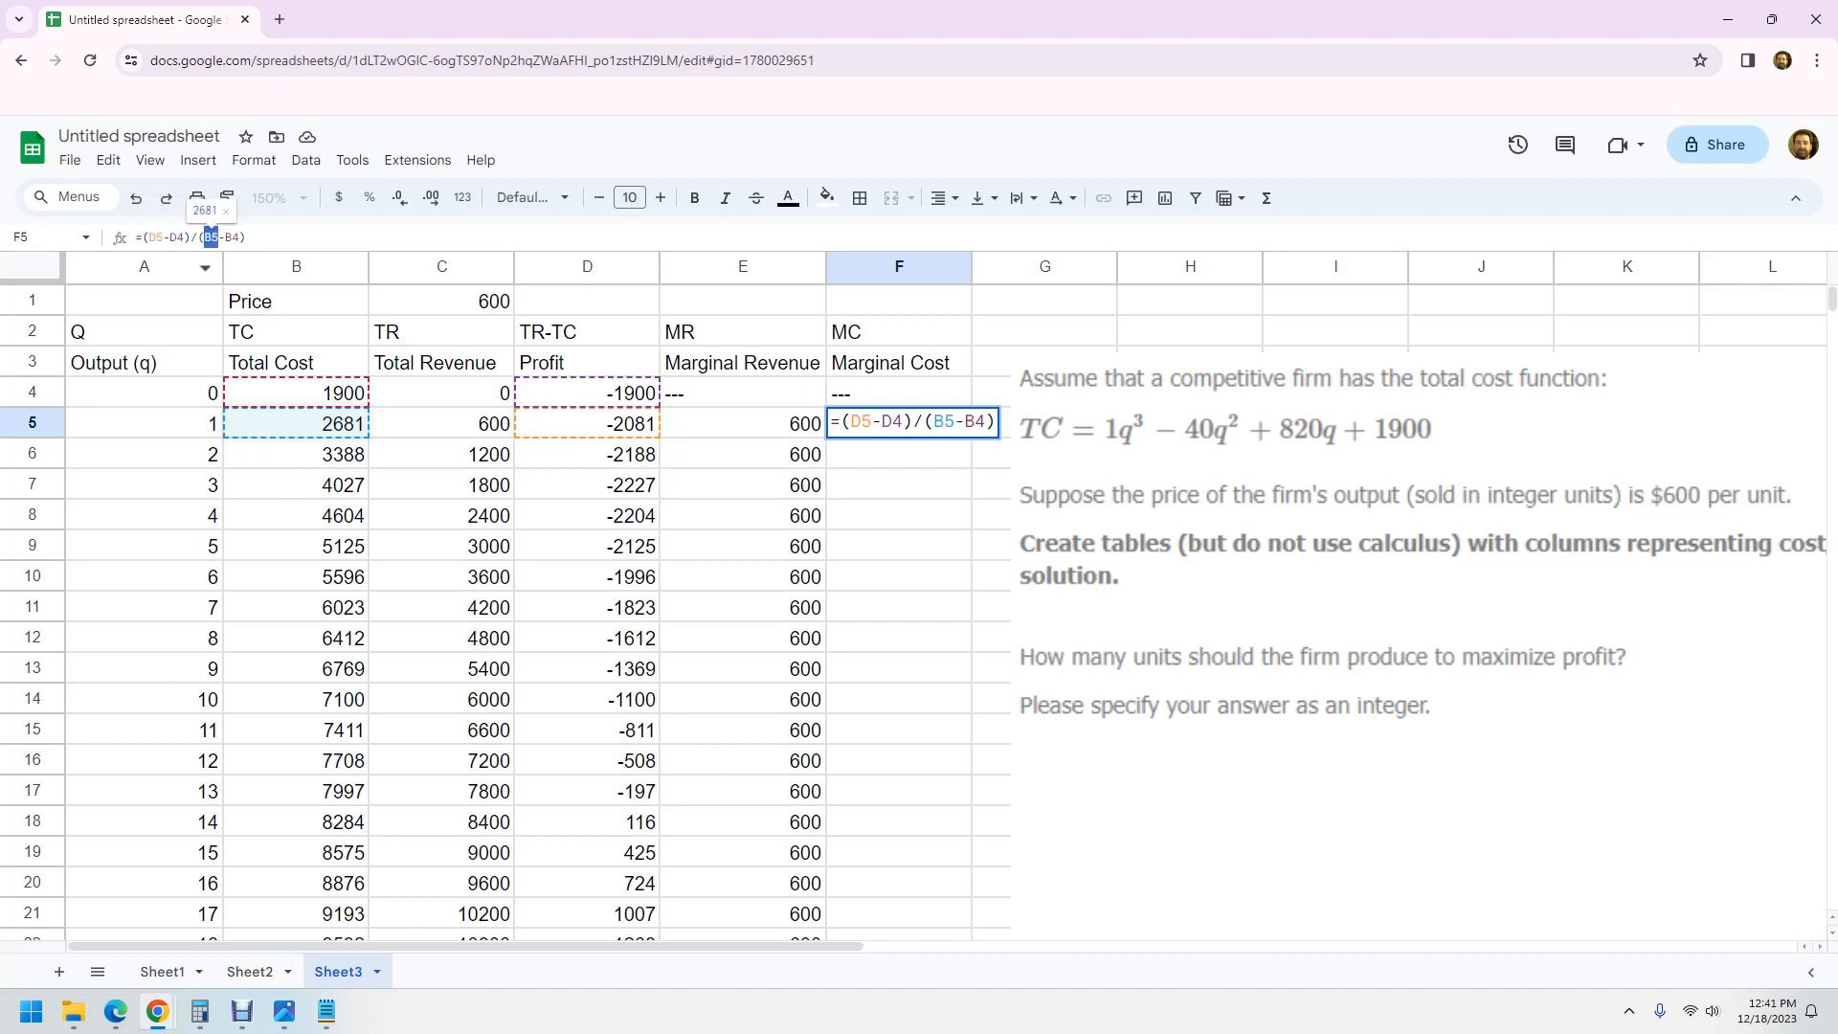
drag(248, 395, 163, 424)
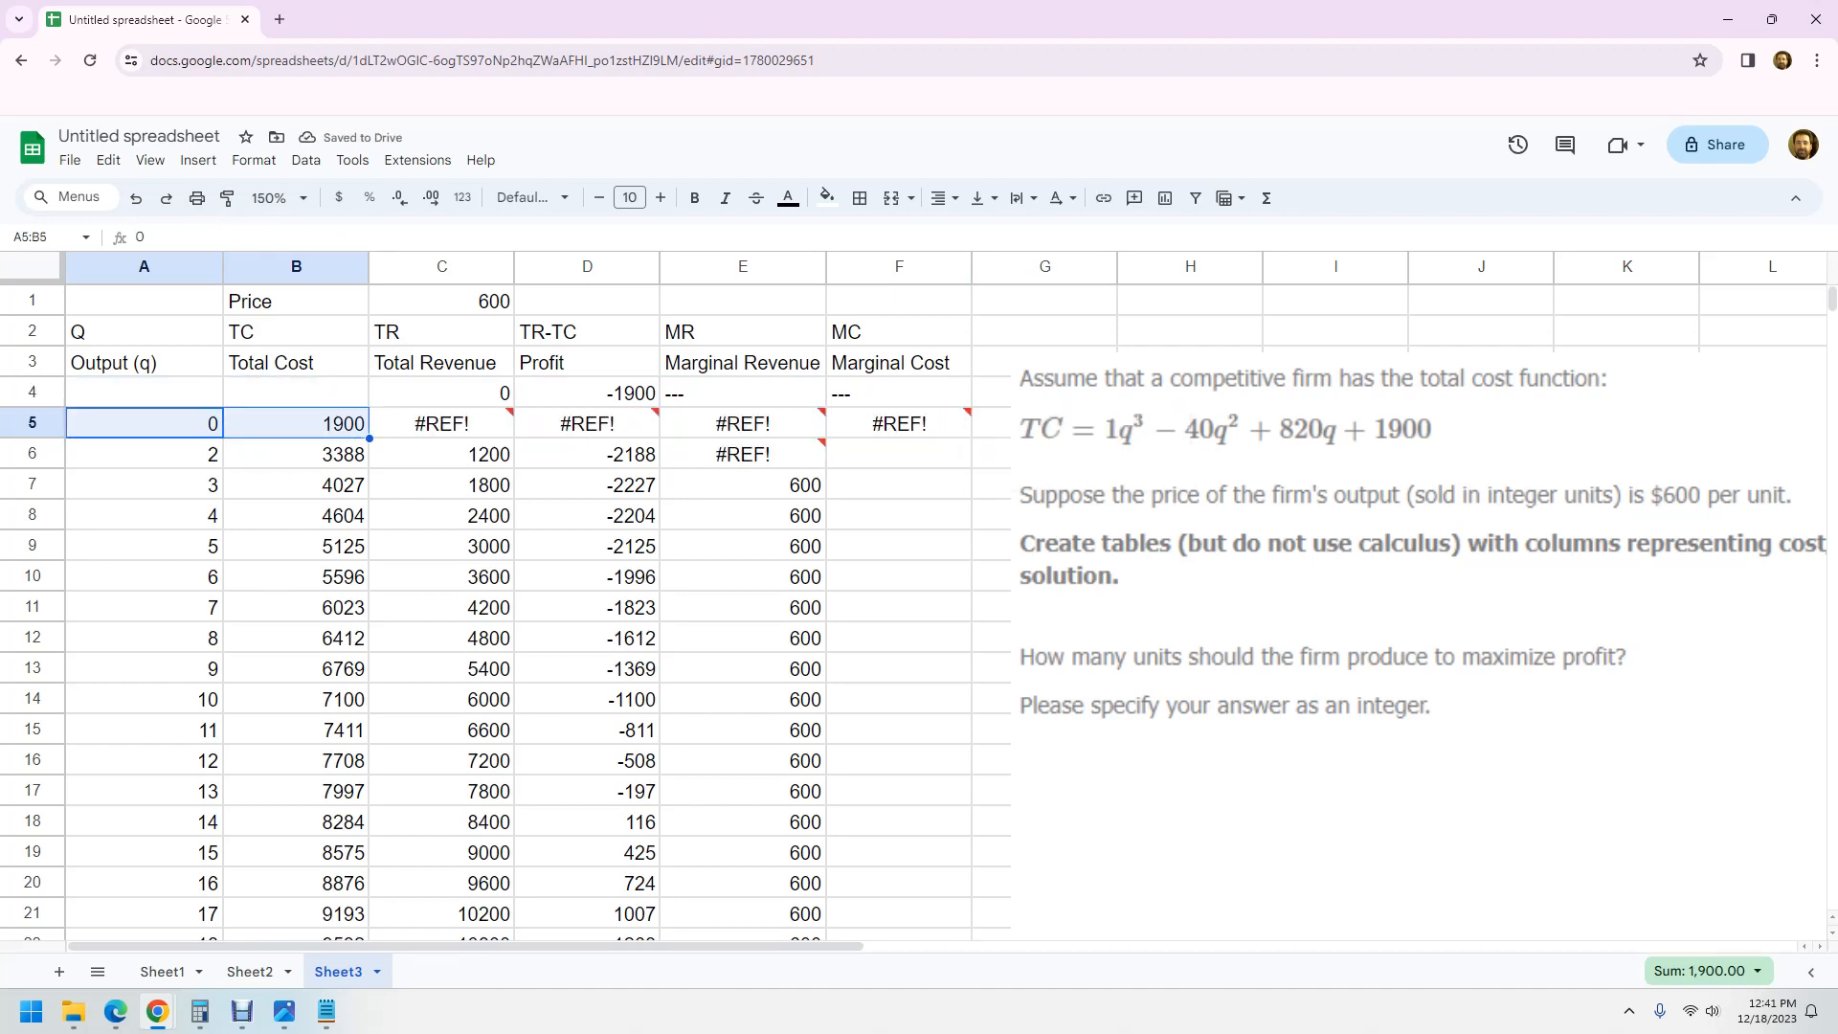
key(ctrl+z)
Step: Change the denominator of the F5 formula to the change in output, (A5-A4)
click(898, 451)
click(898, 426)
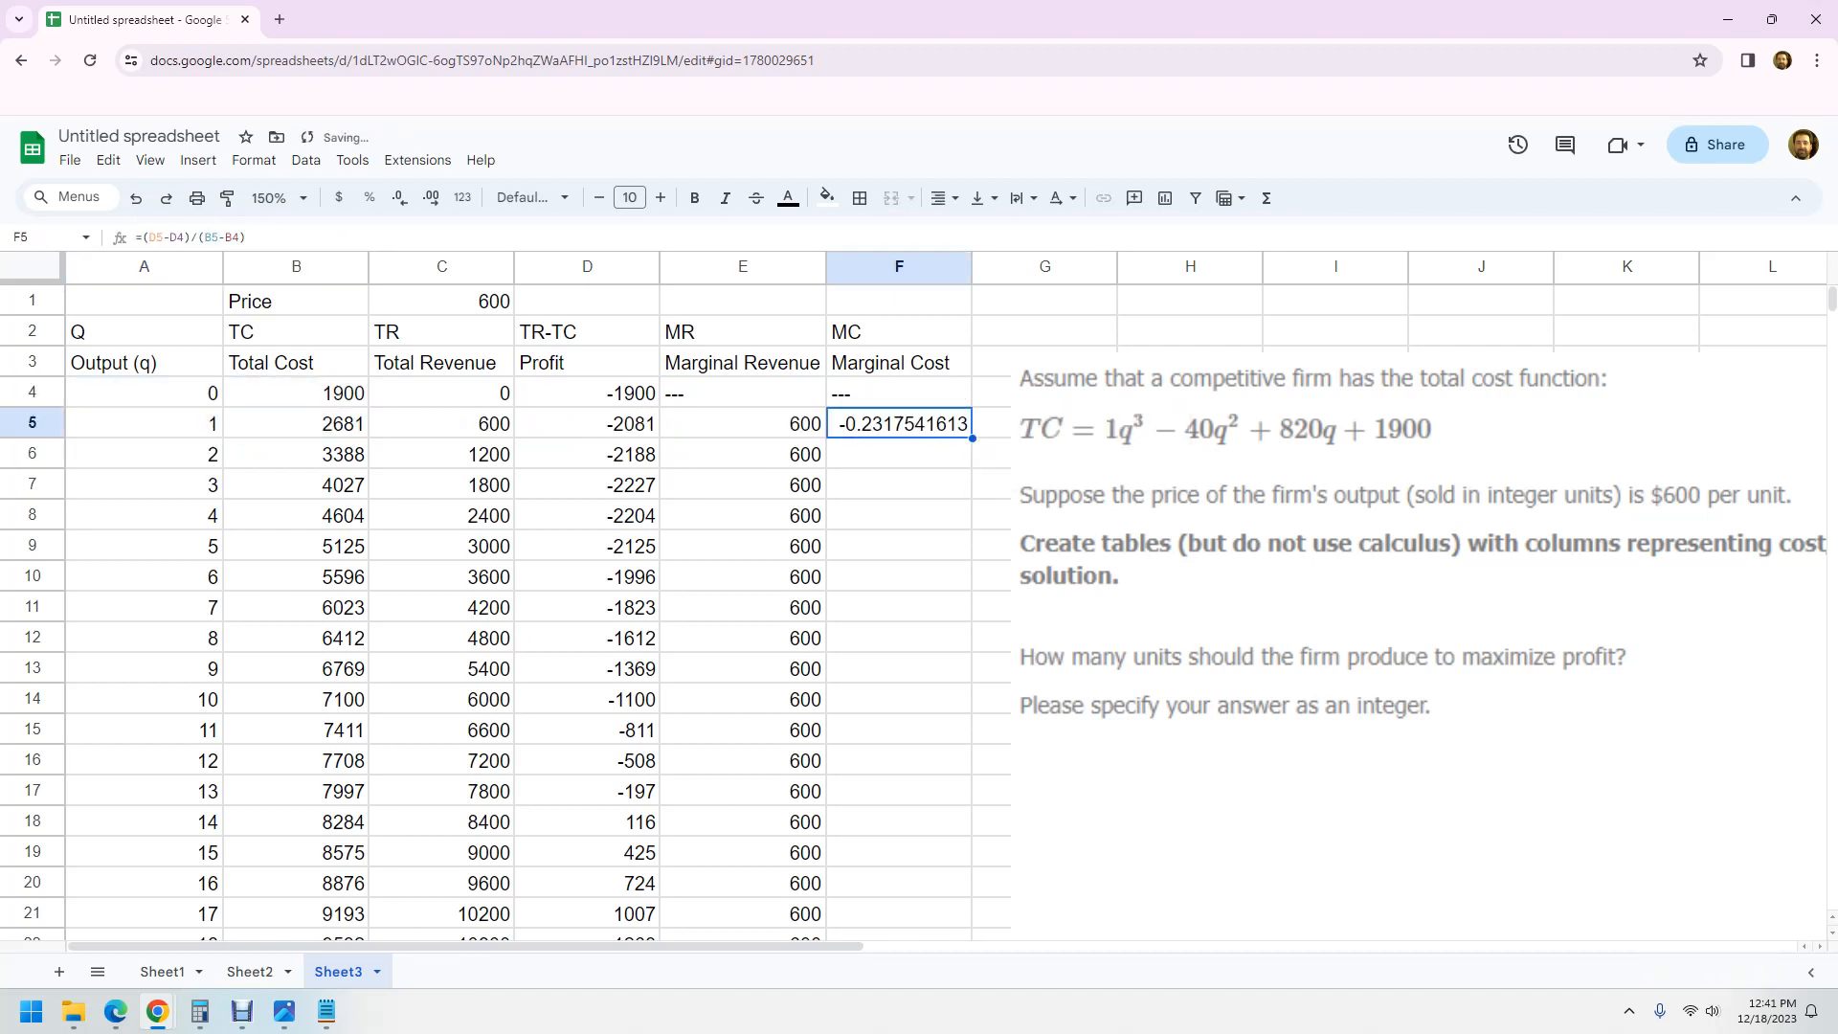
key(F2)
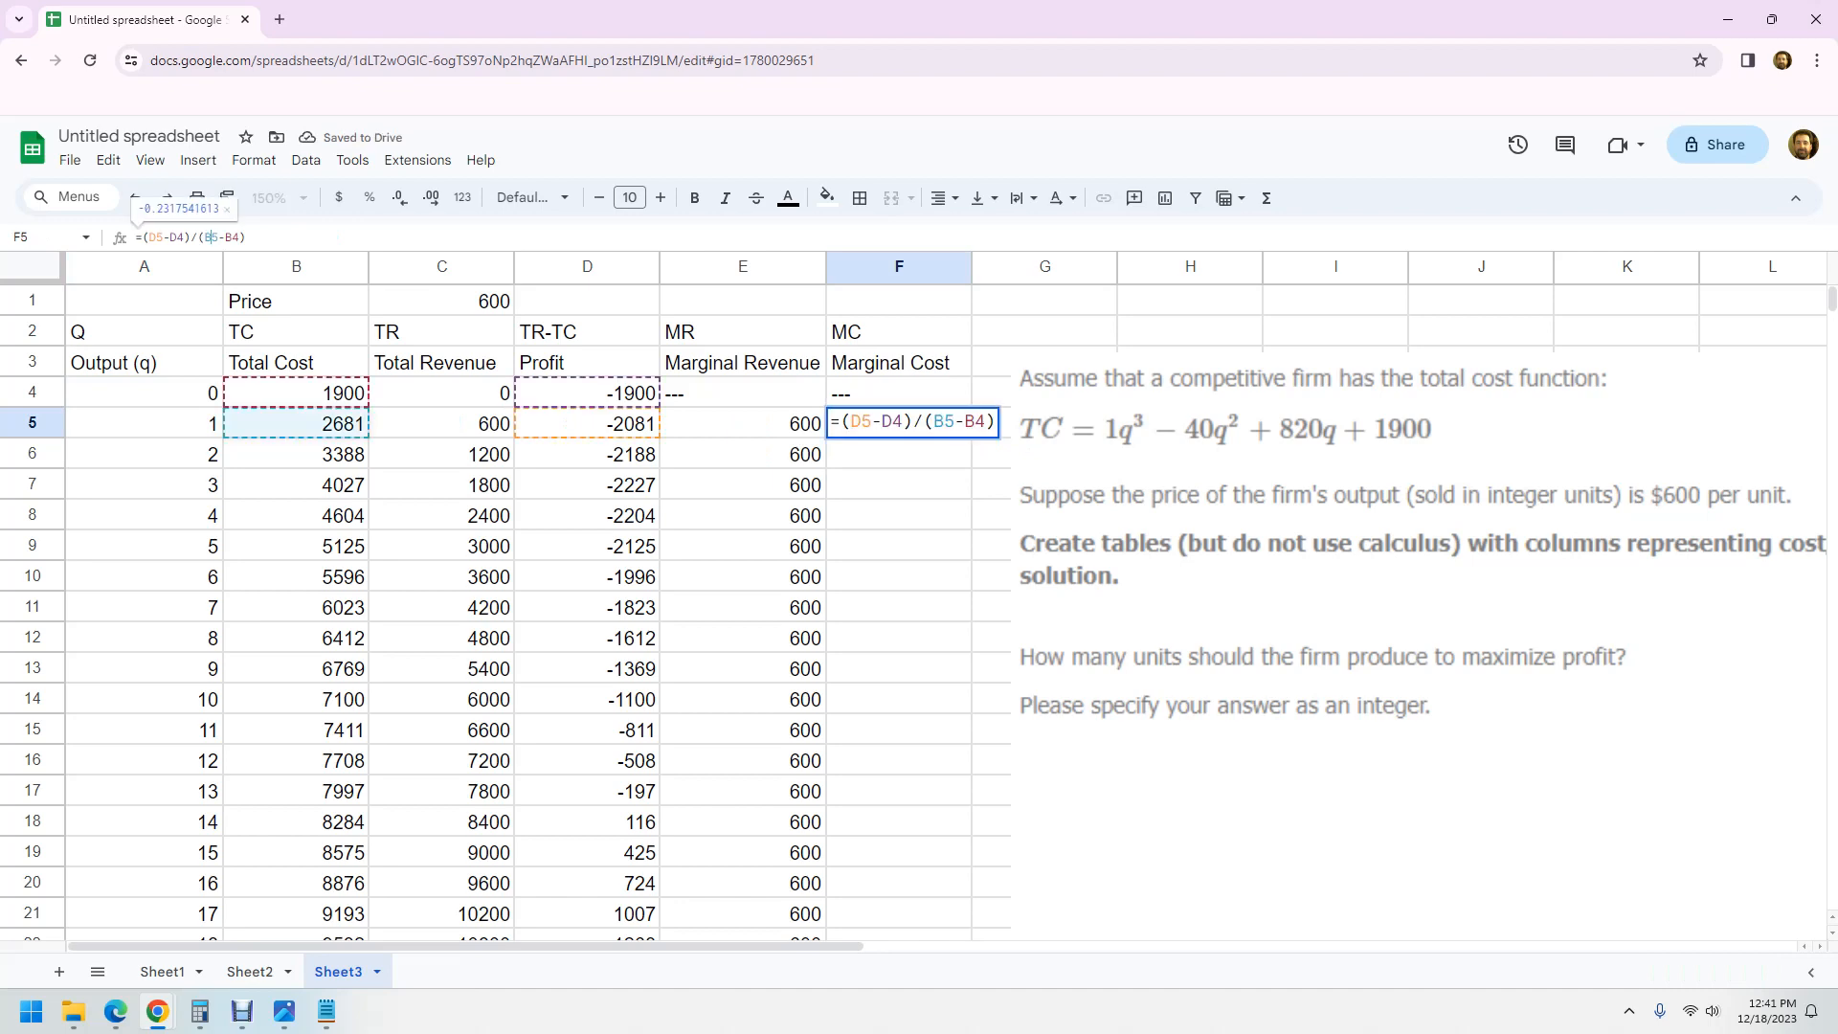
key(BackSpace)
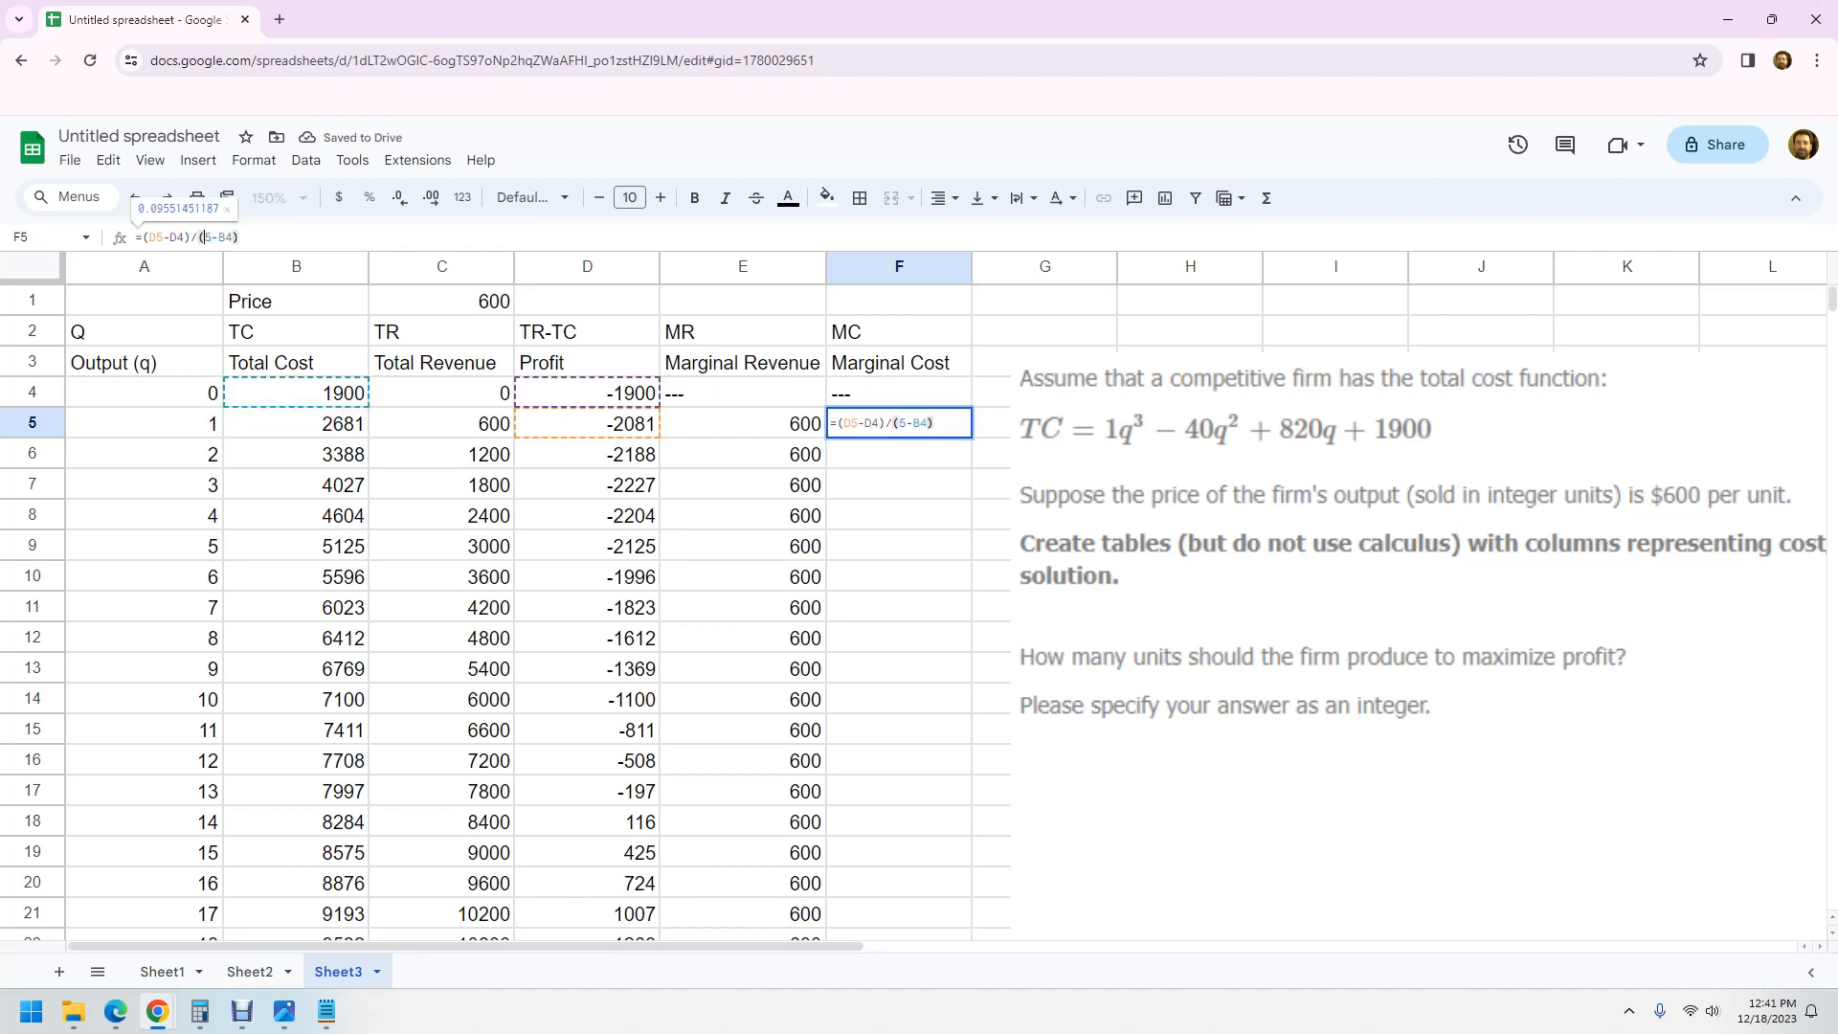
text(a)
key(Right)
key(Right)
key(Right)
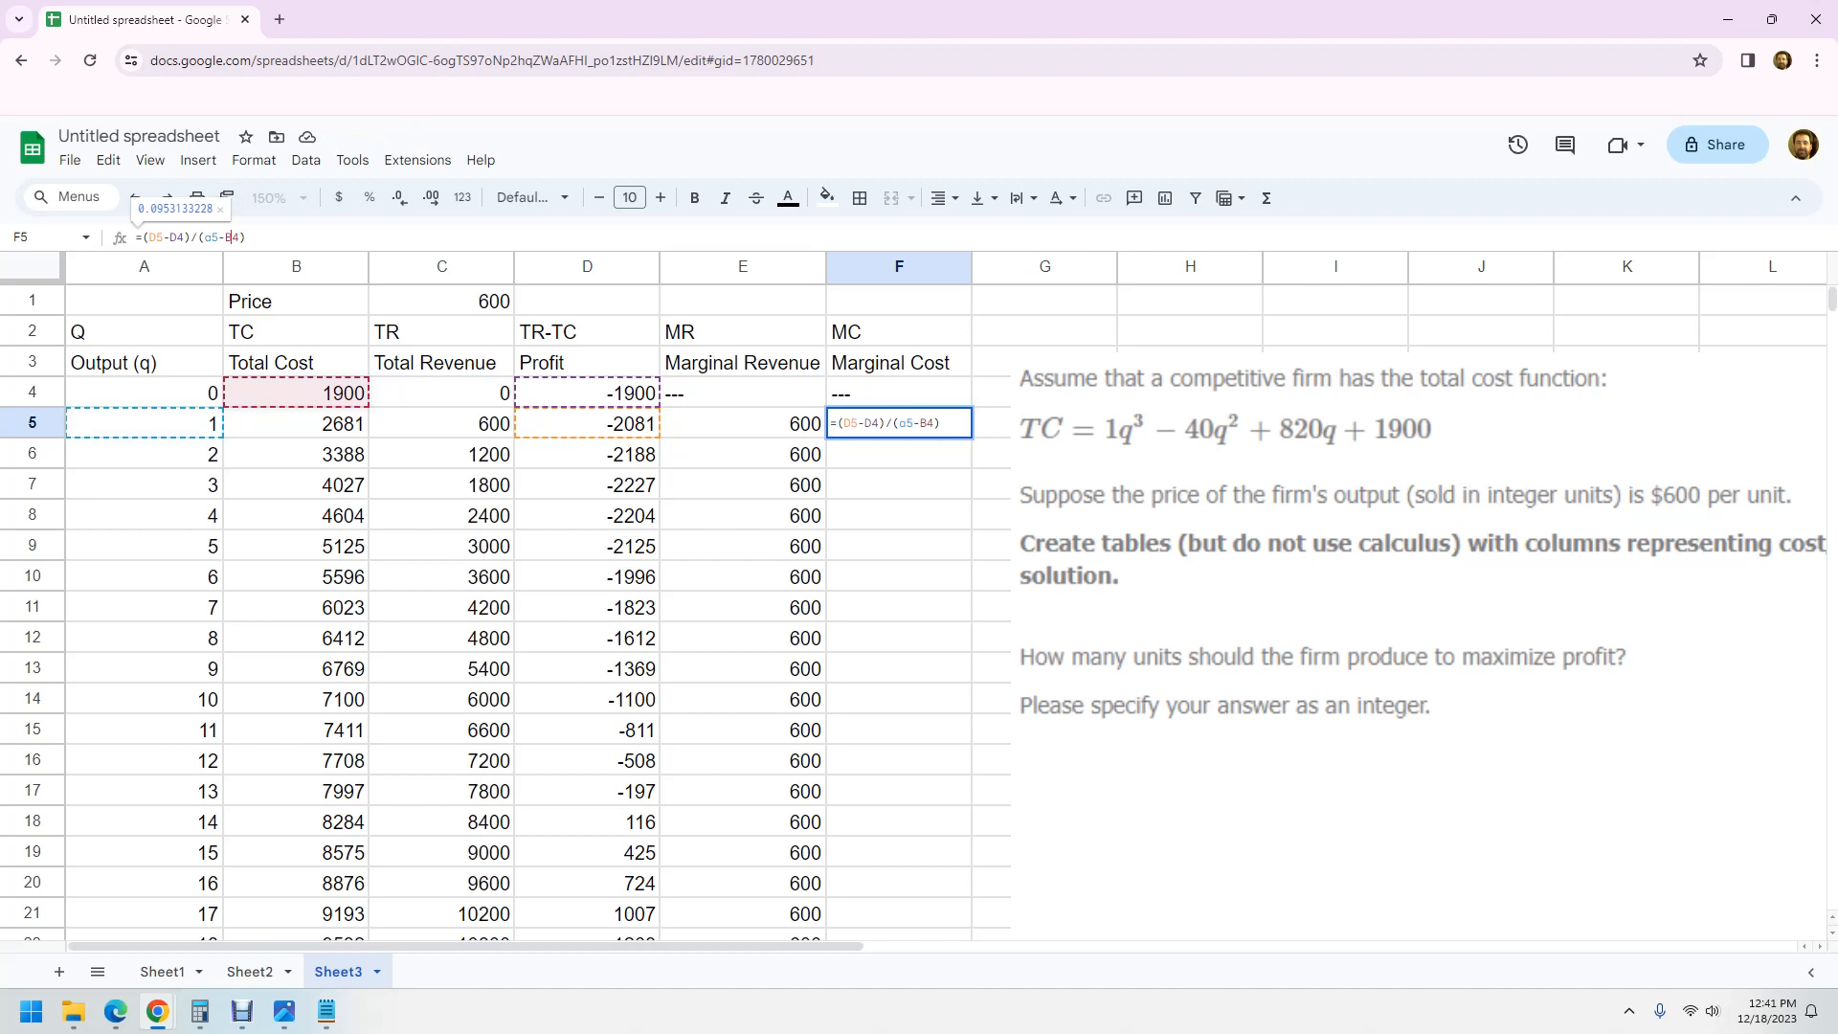
key(BackSpace)
text(a)
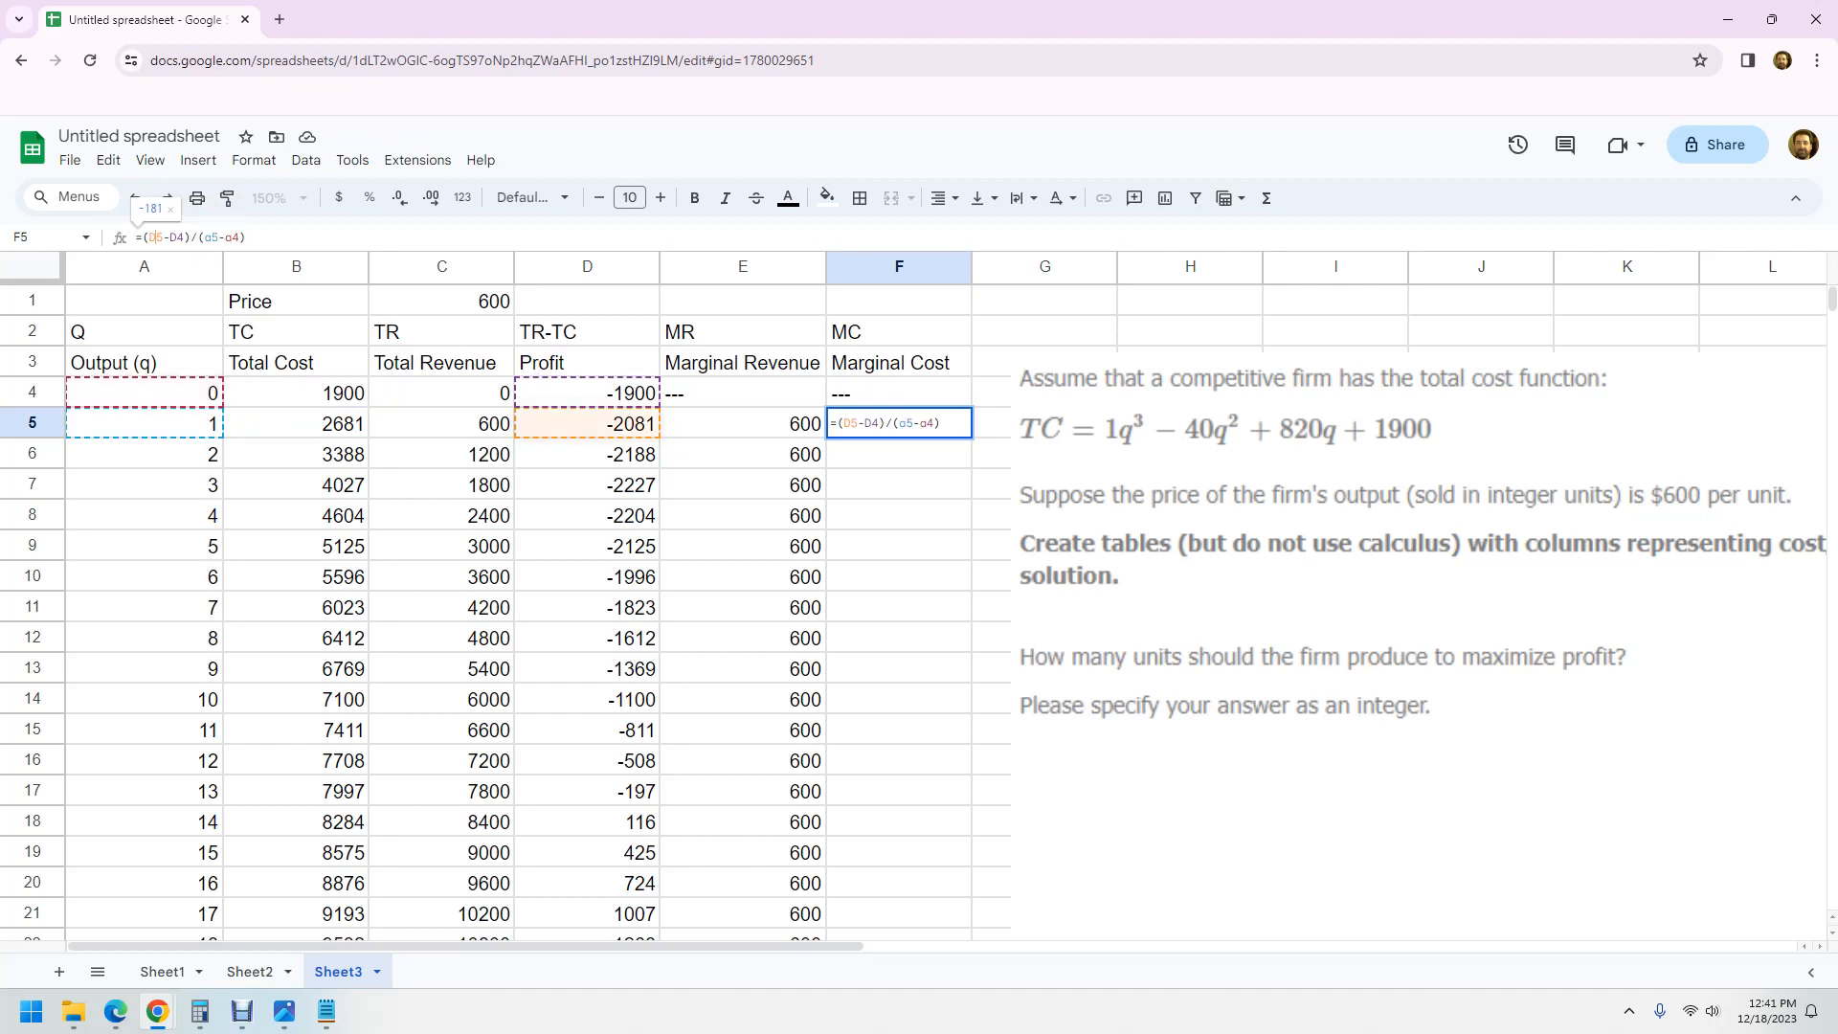
Step: Change the numerator of the F5 formula to the change in total cost, (B5-B4), and commit the formula
key(BackSpace)
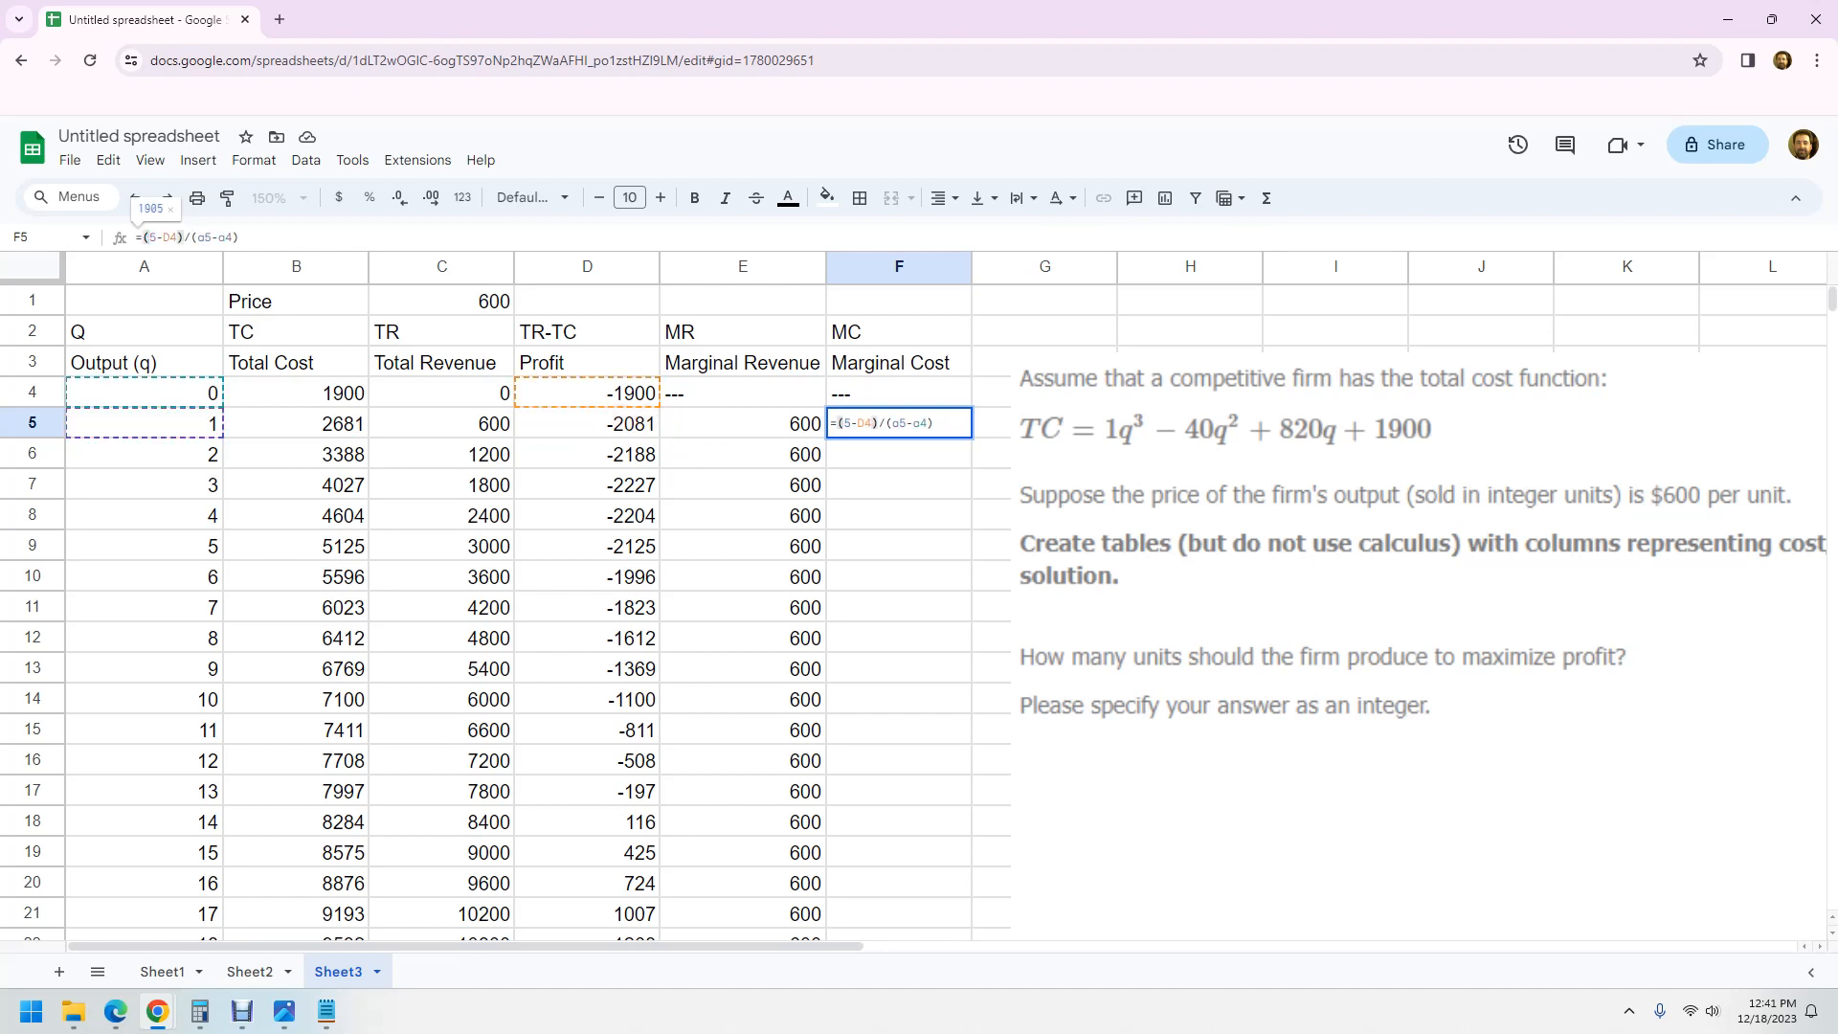
text(b)
key(Right)
key(Right)
key(Right)
key(BackSpace)
text(b)
key(Return)
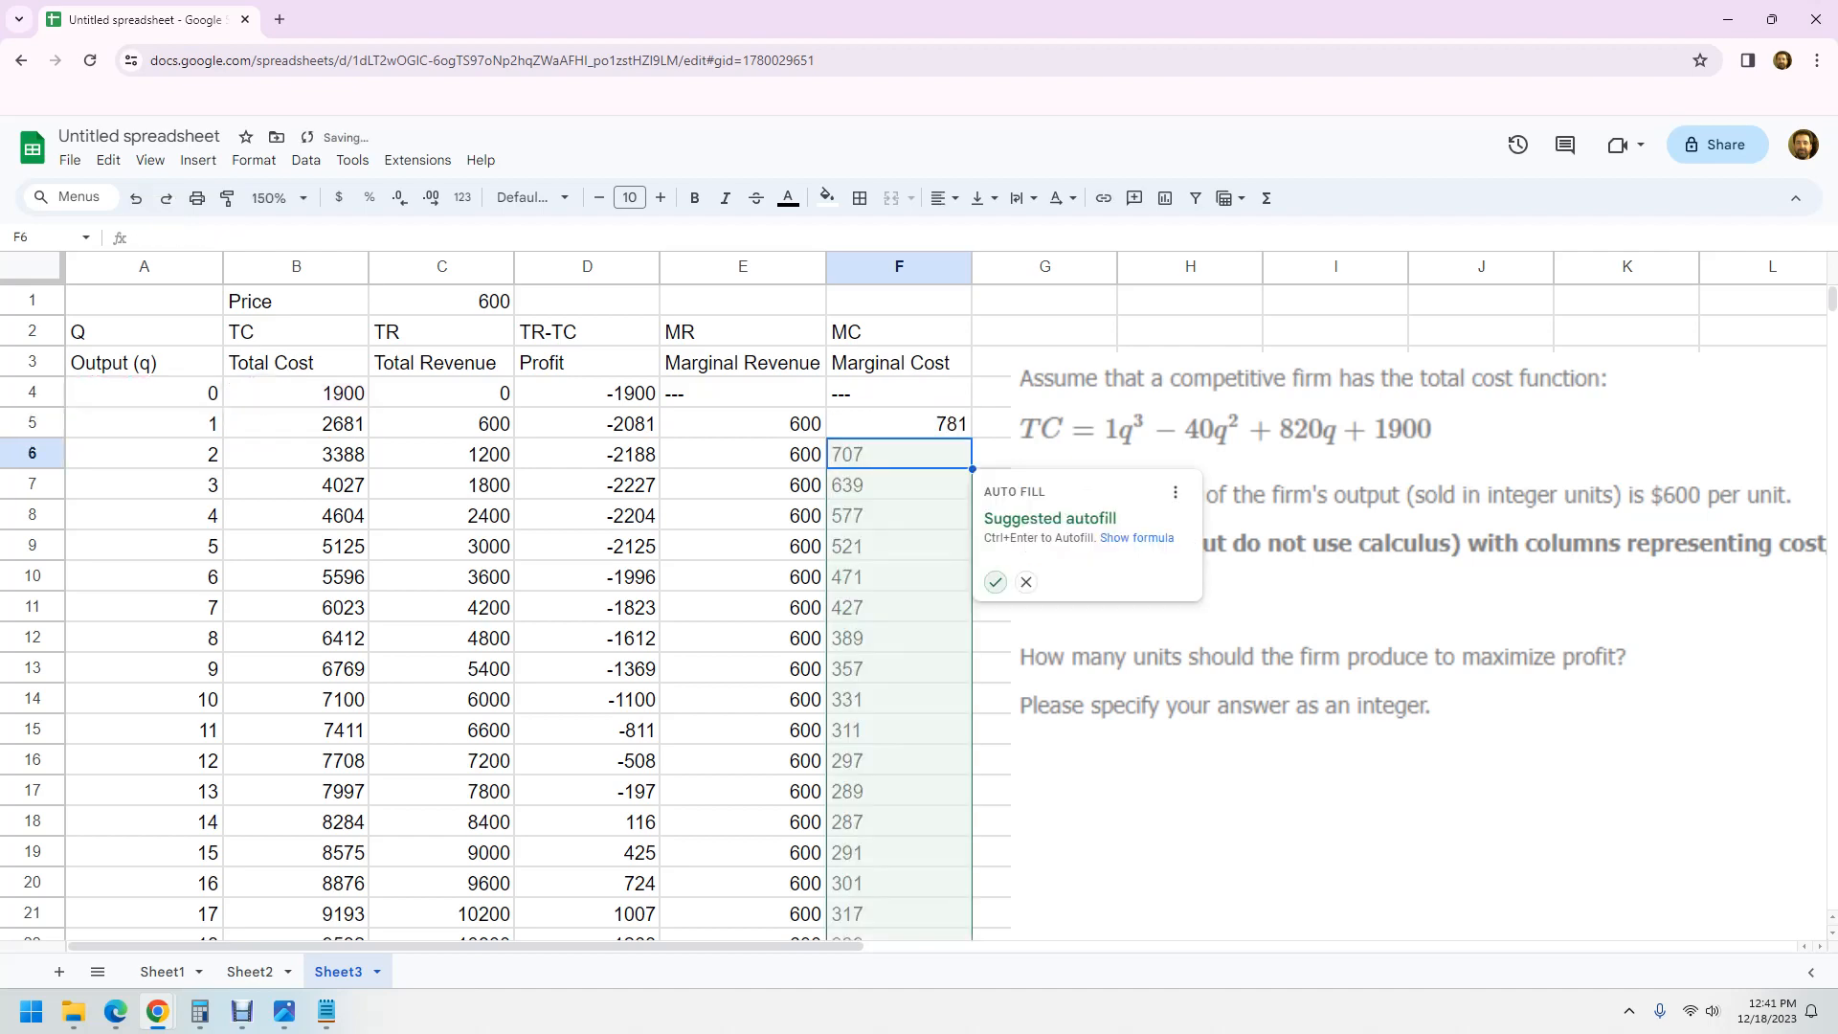
Step: Accept the suggested autofill for the rest of the marginal cost column and select F11
click(995, 582)
click(993, 635)
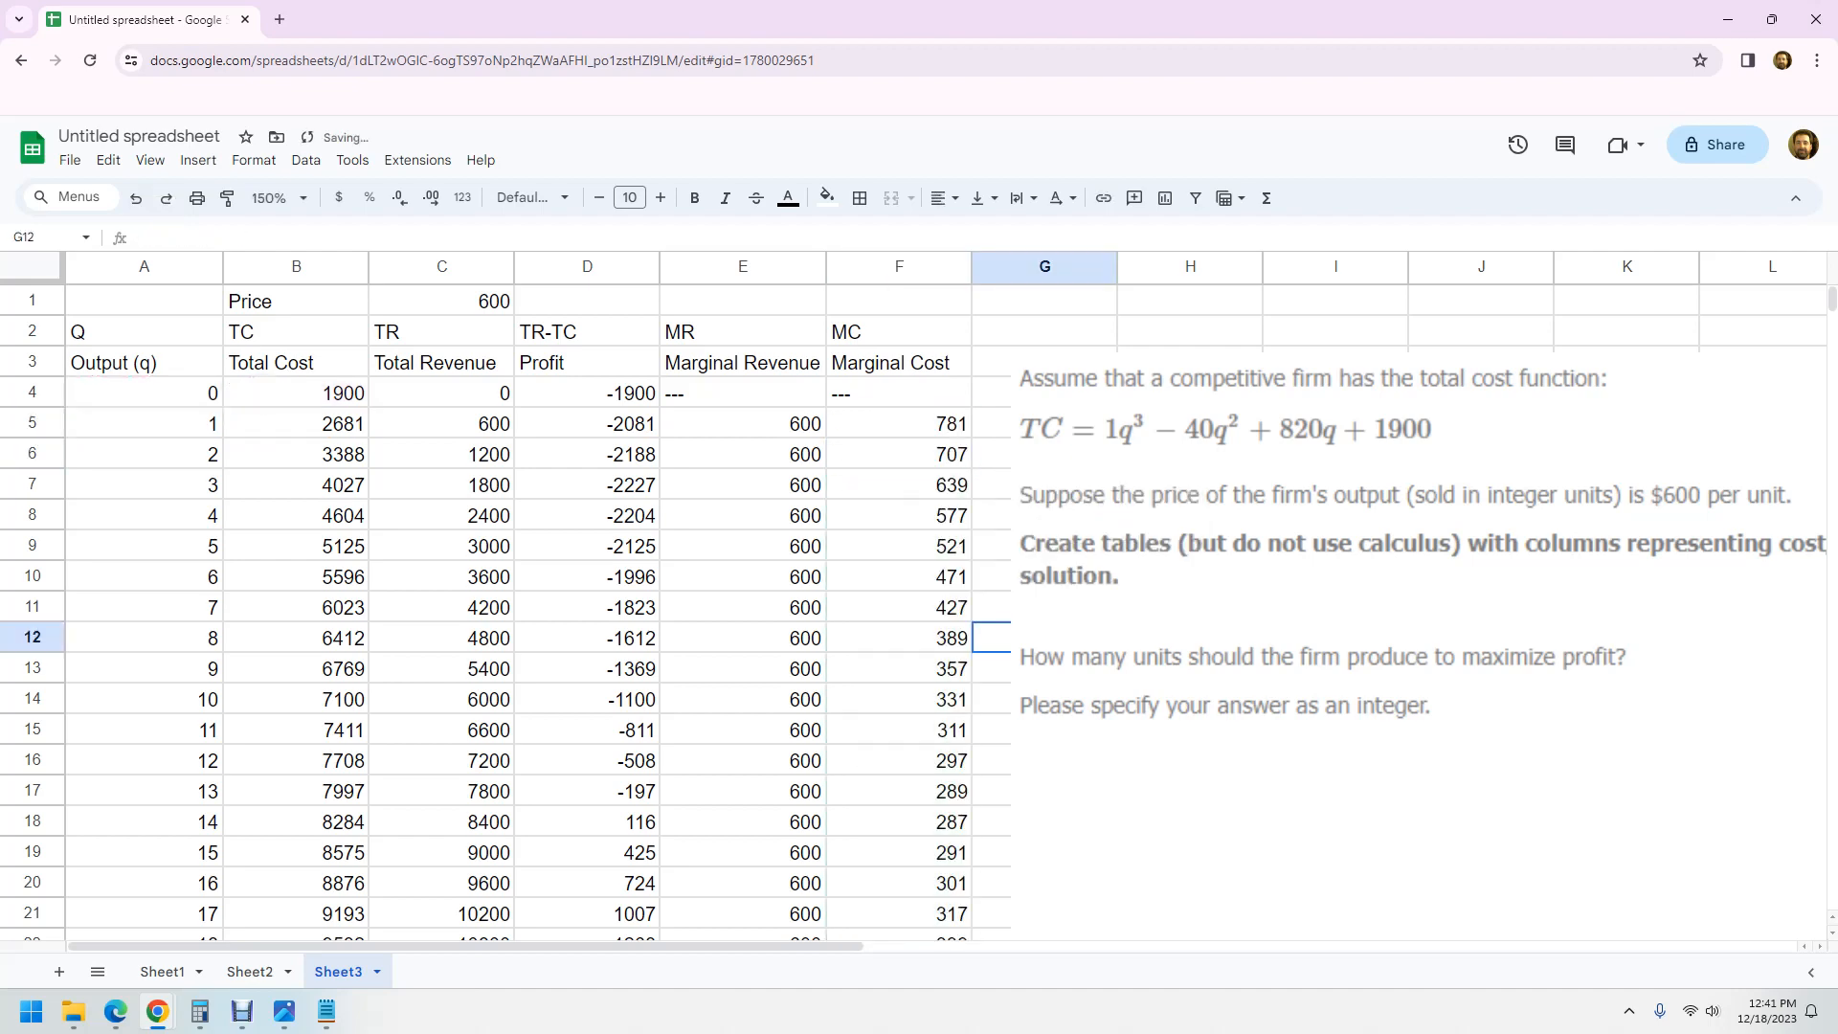
click(909, 607)
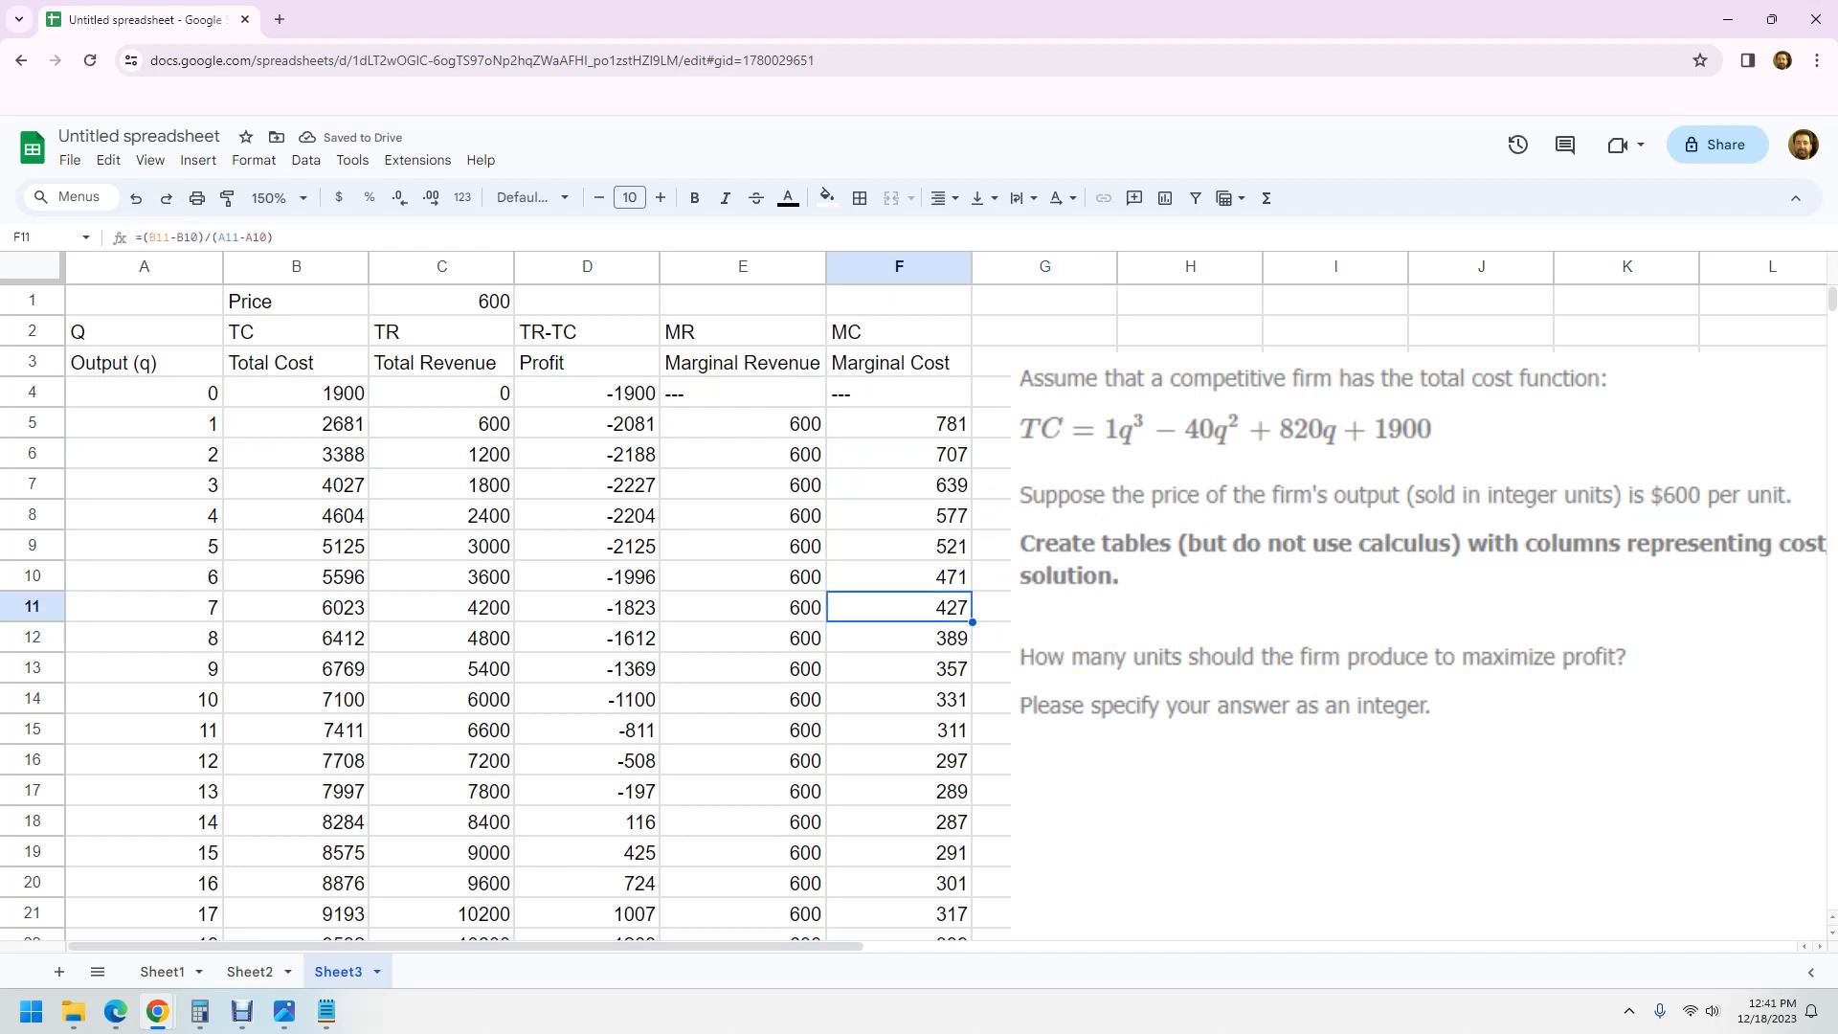
Step: Enter the profit-maximizing condition MR =MC in E1 above the marginal columns
click(743, 301)
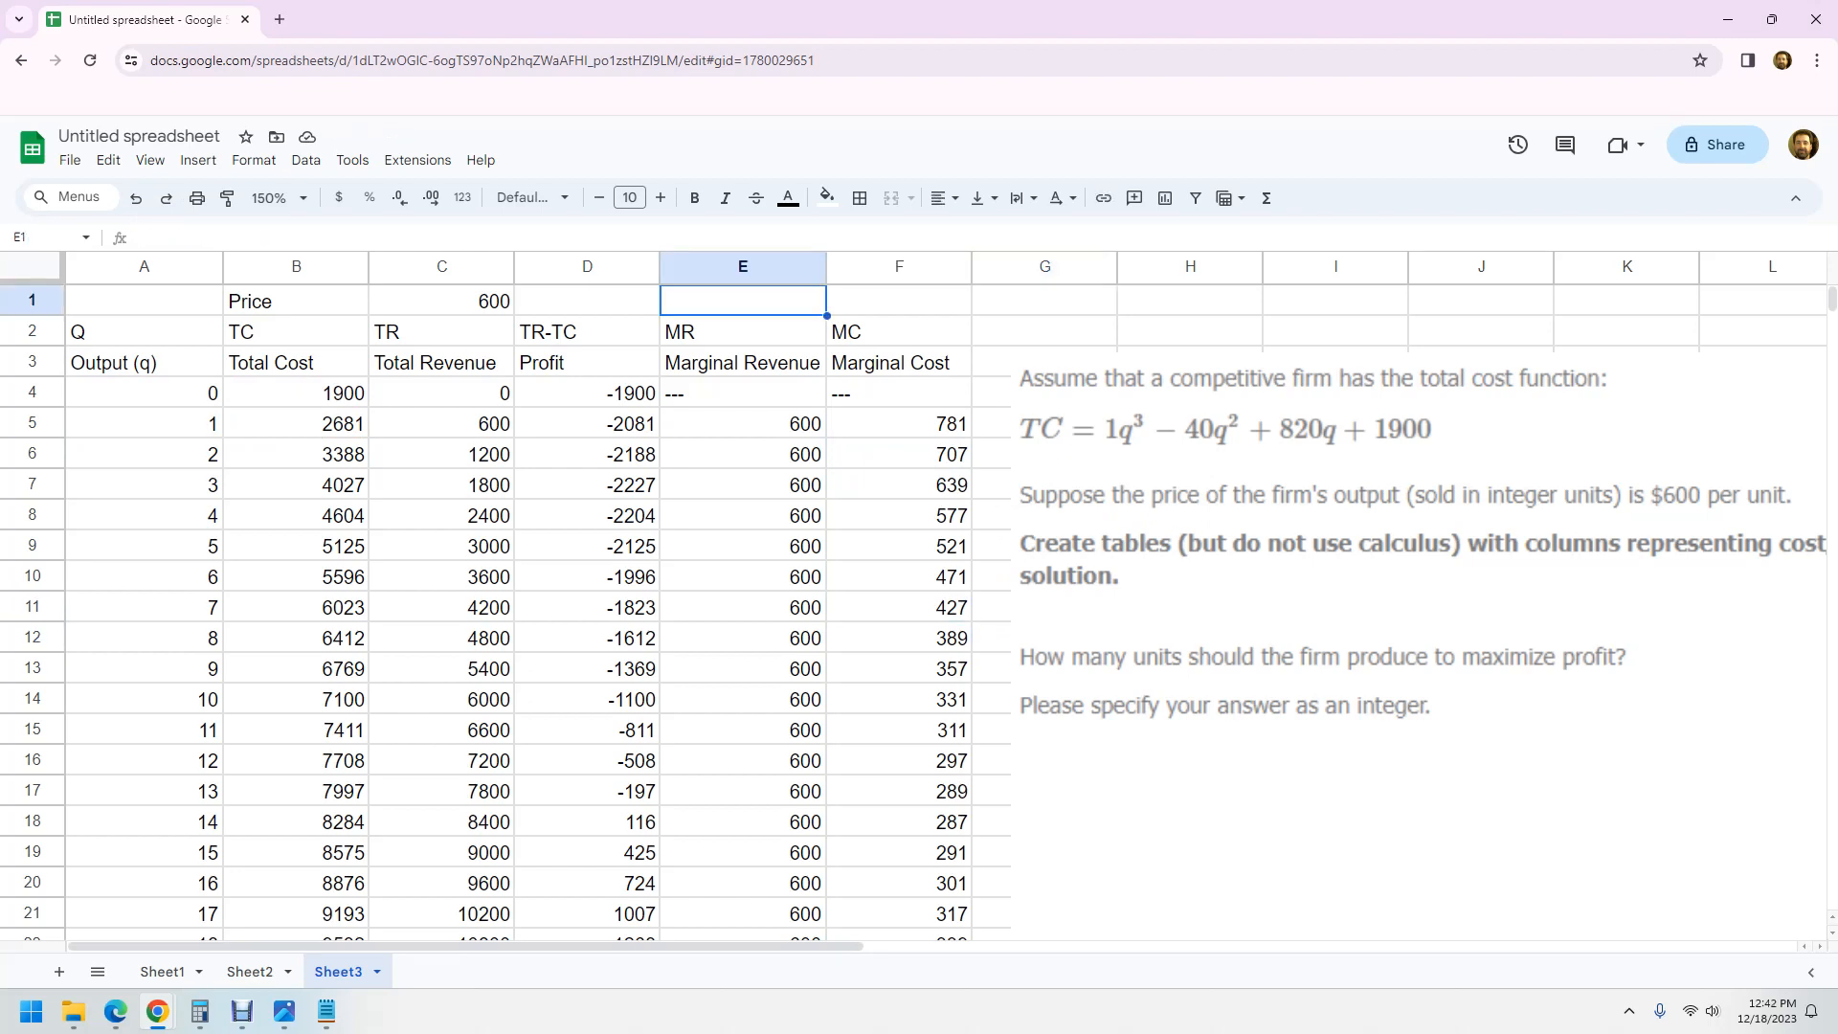
text(MR)
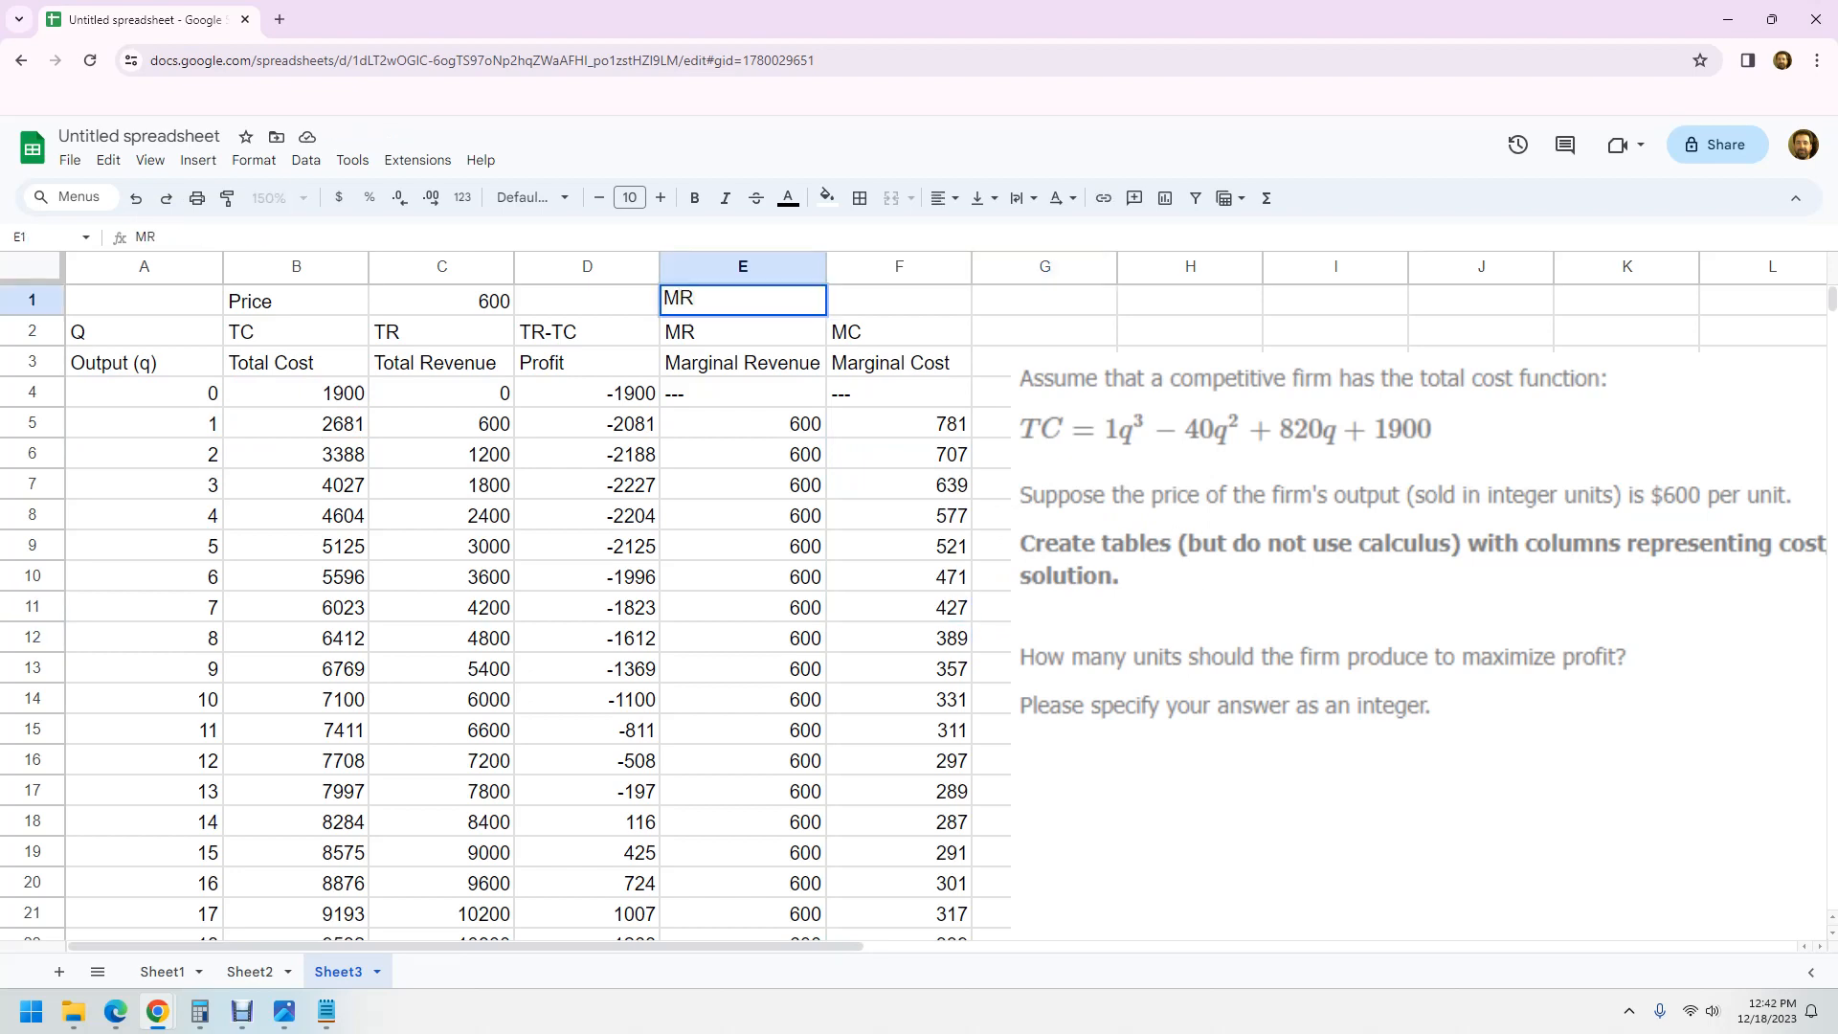
text( =MC)
click(899, 453)
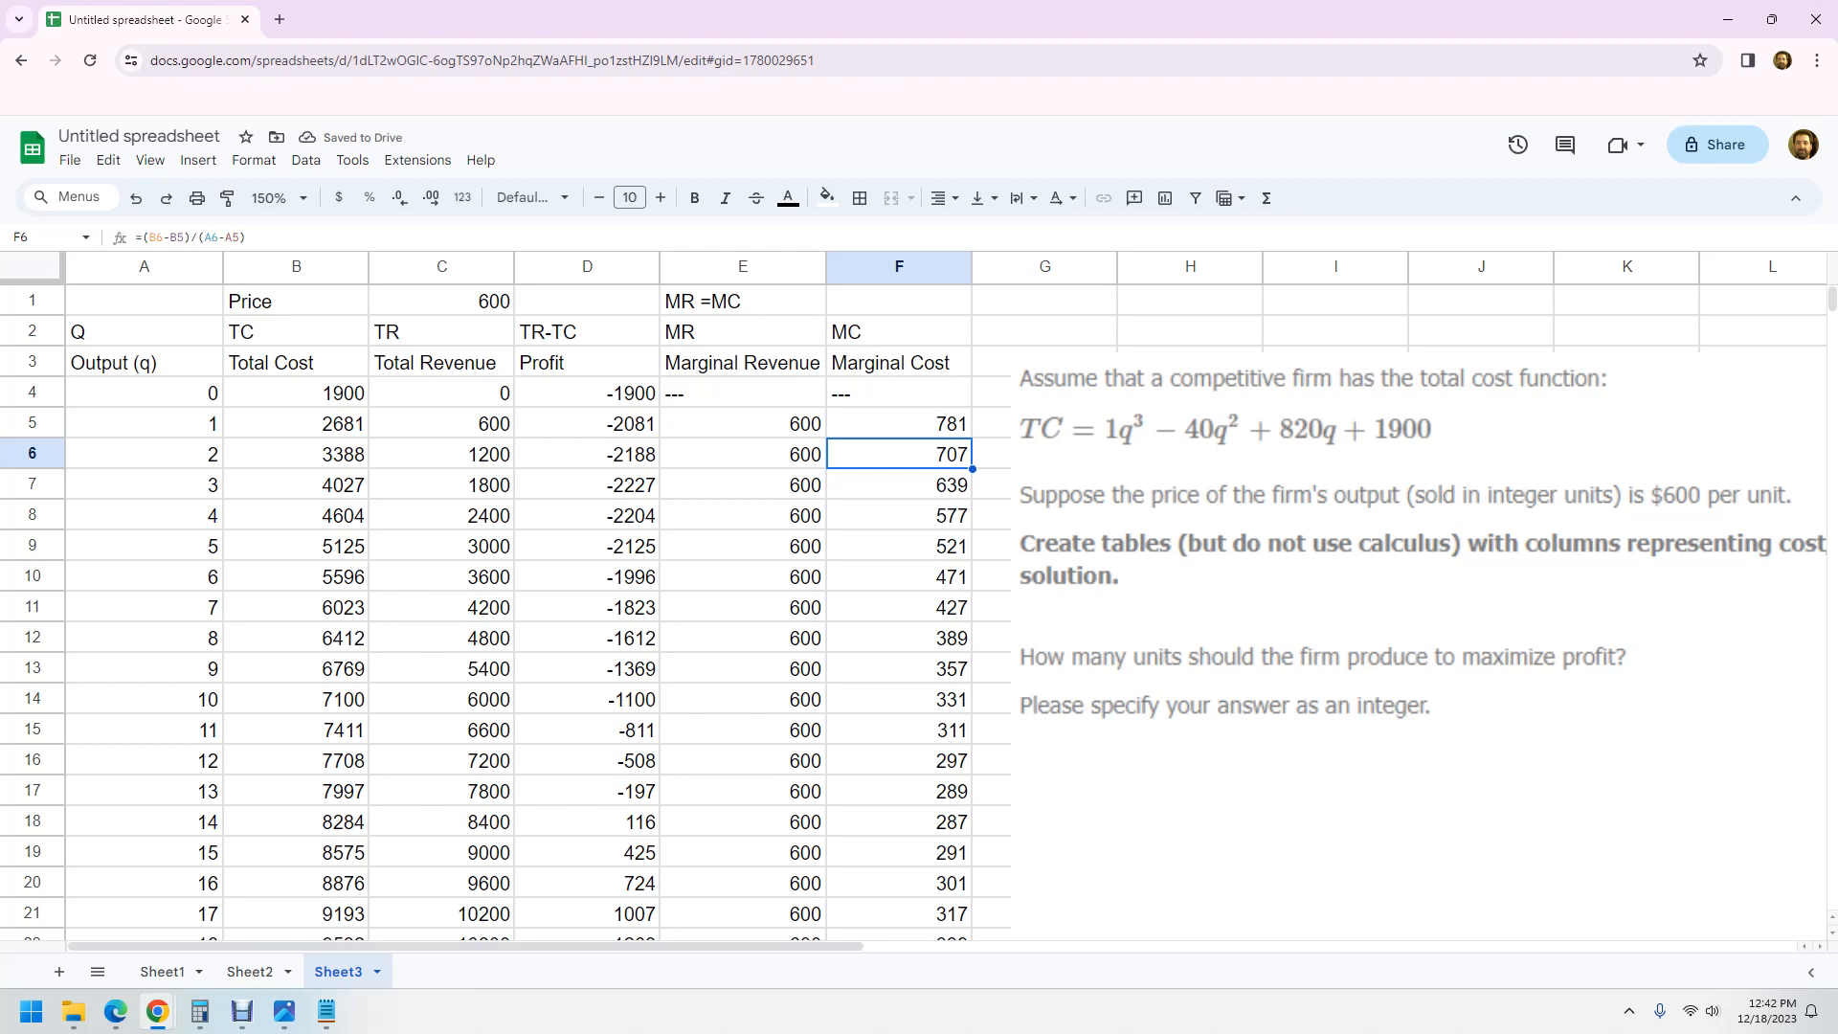
Step: Compare marginal revenue and marginal cost in row 28, E28:F28, at the highlighted profit-maximizing output
click(743, 607)
scroll(742, 607, down, 3)
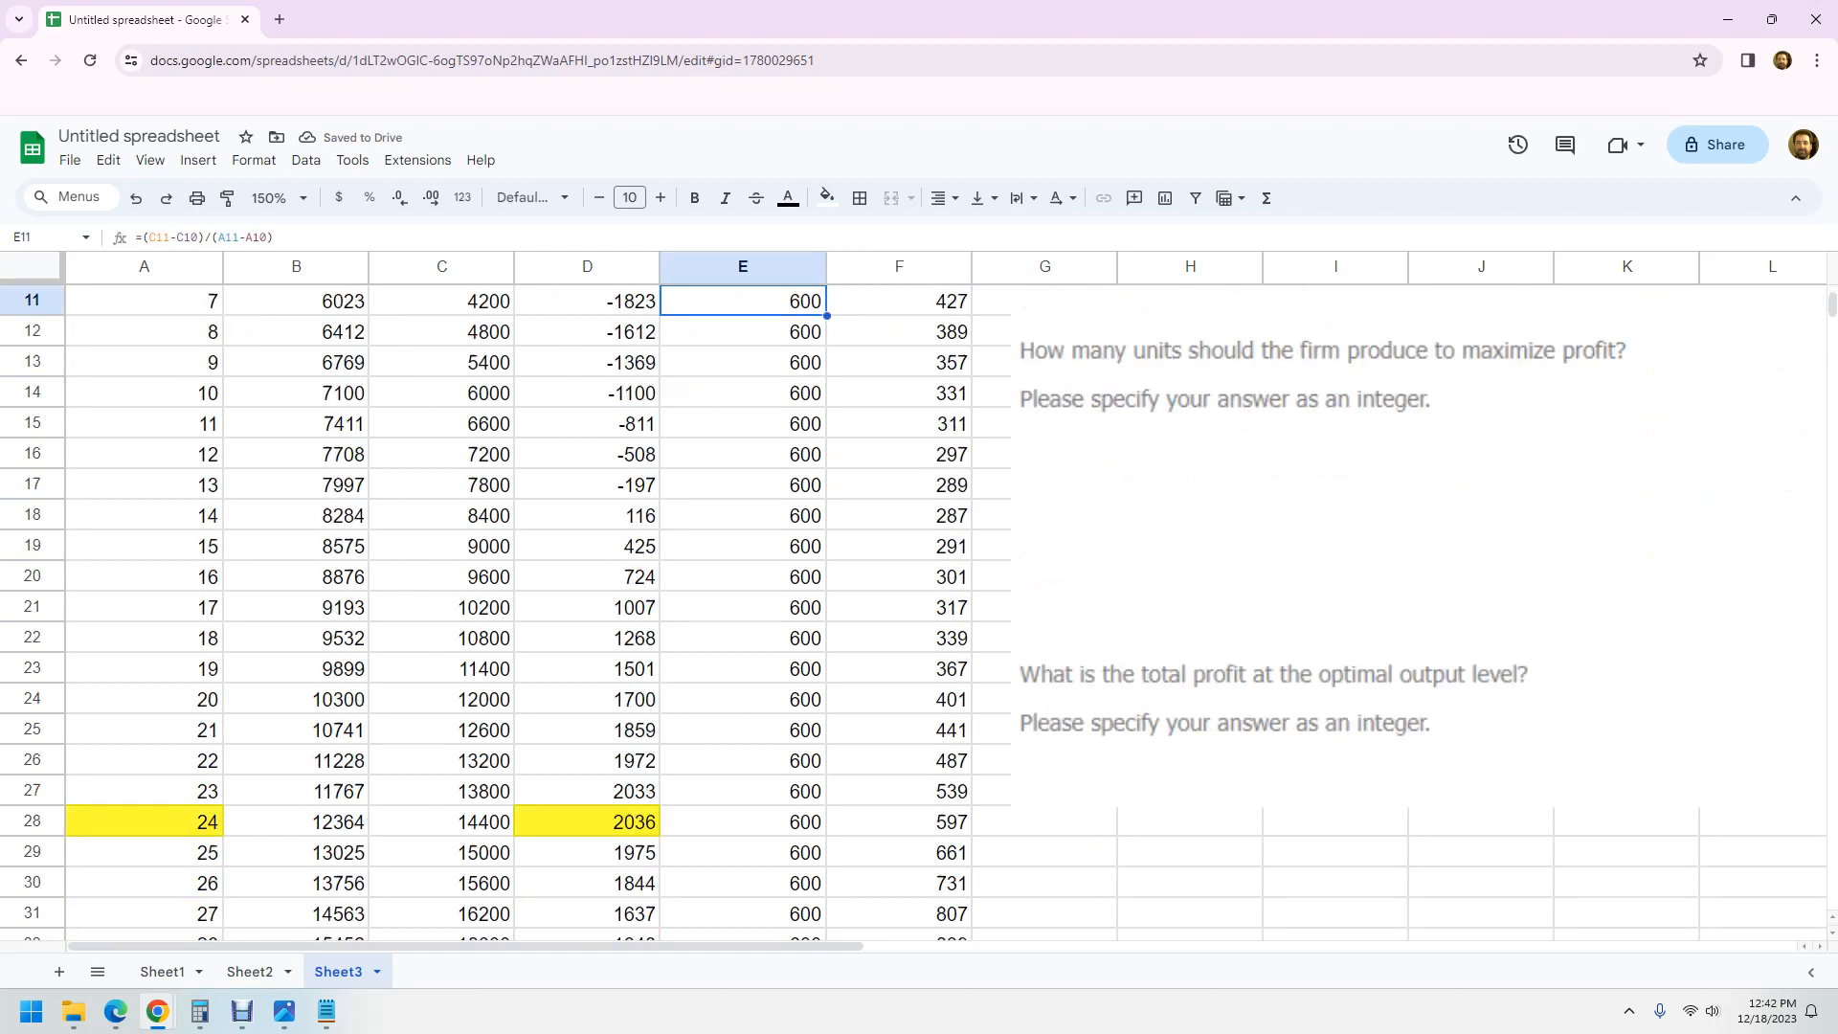
click(743, 821)
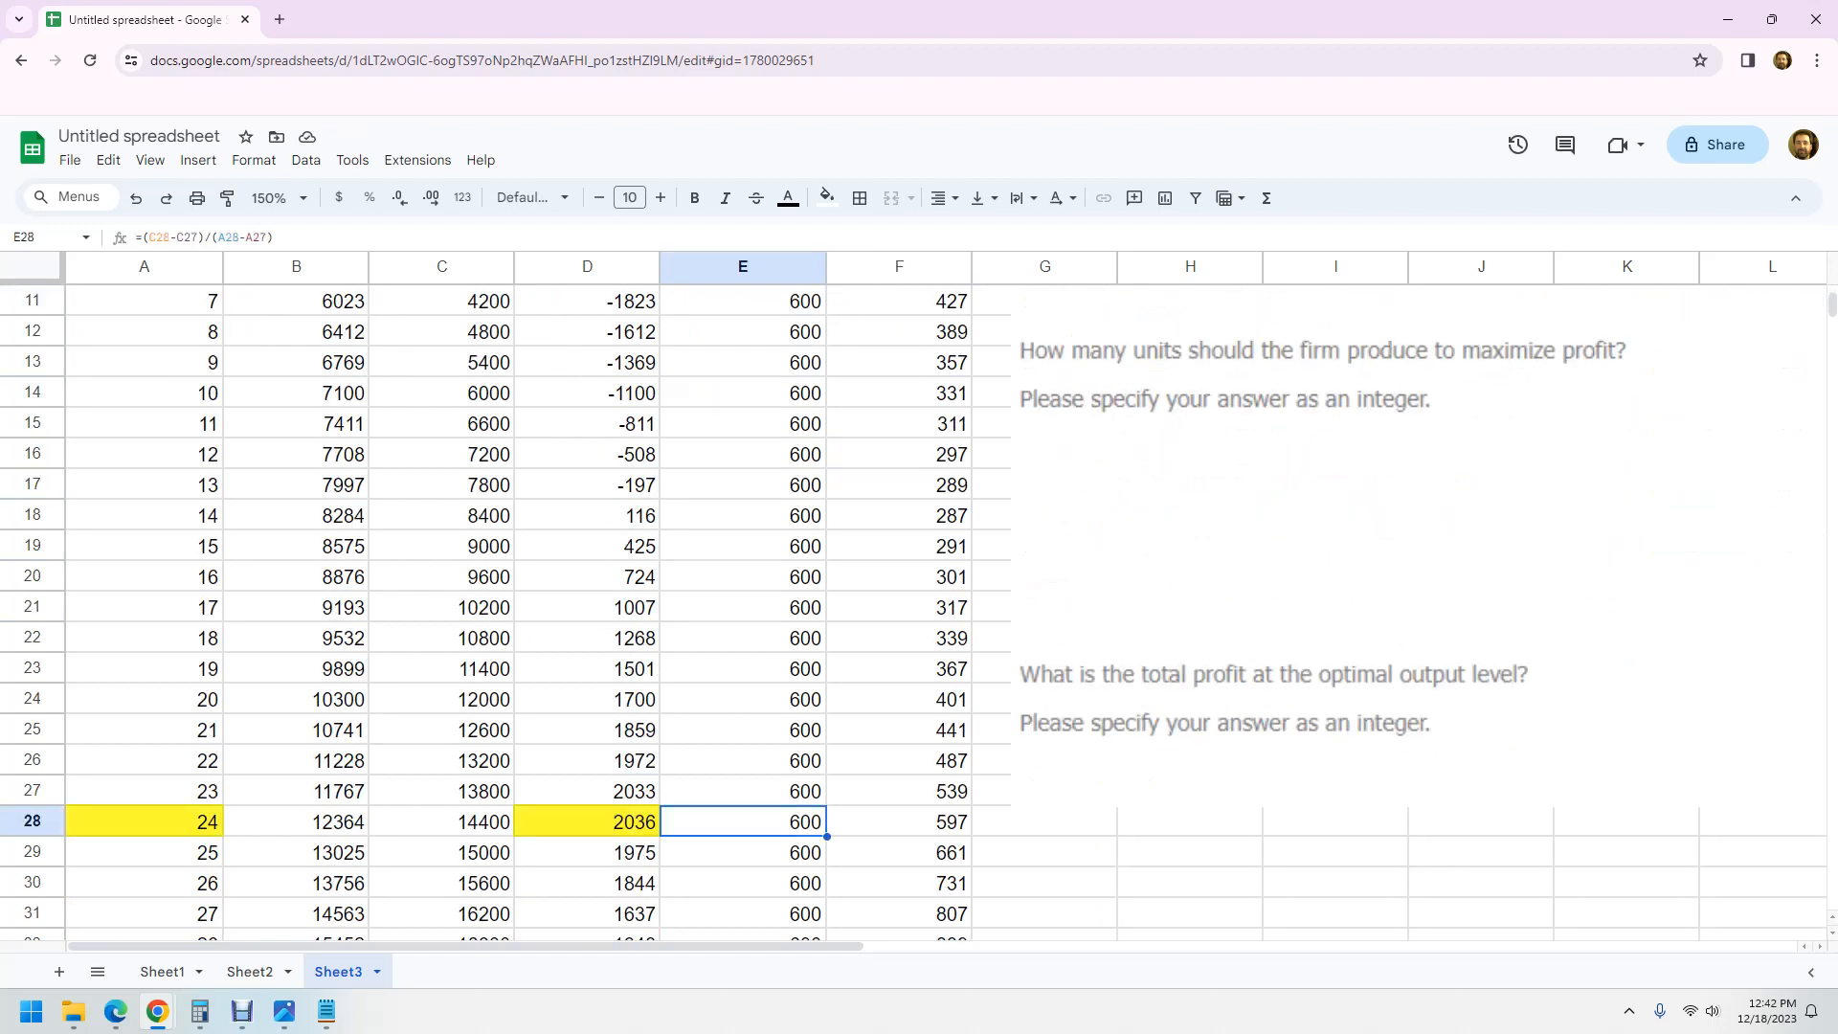
click(899, 822)
drag(899, 821, 743, 822)
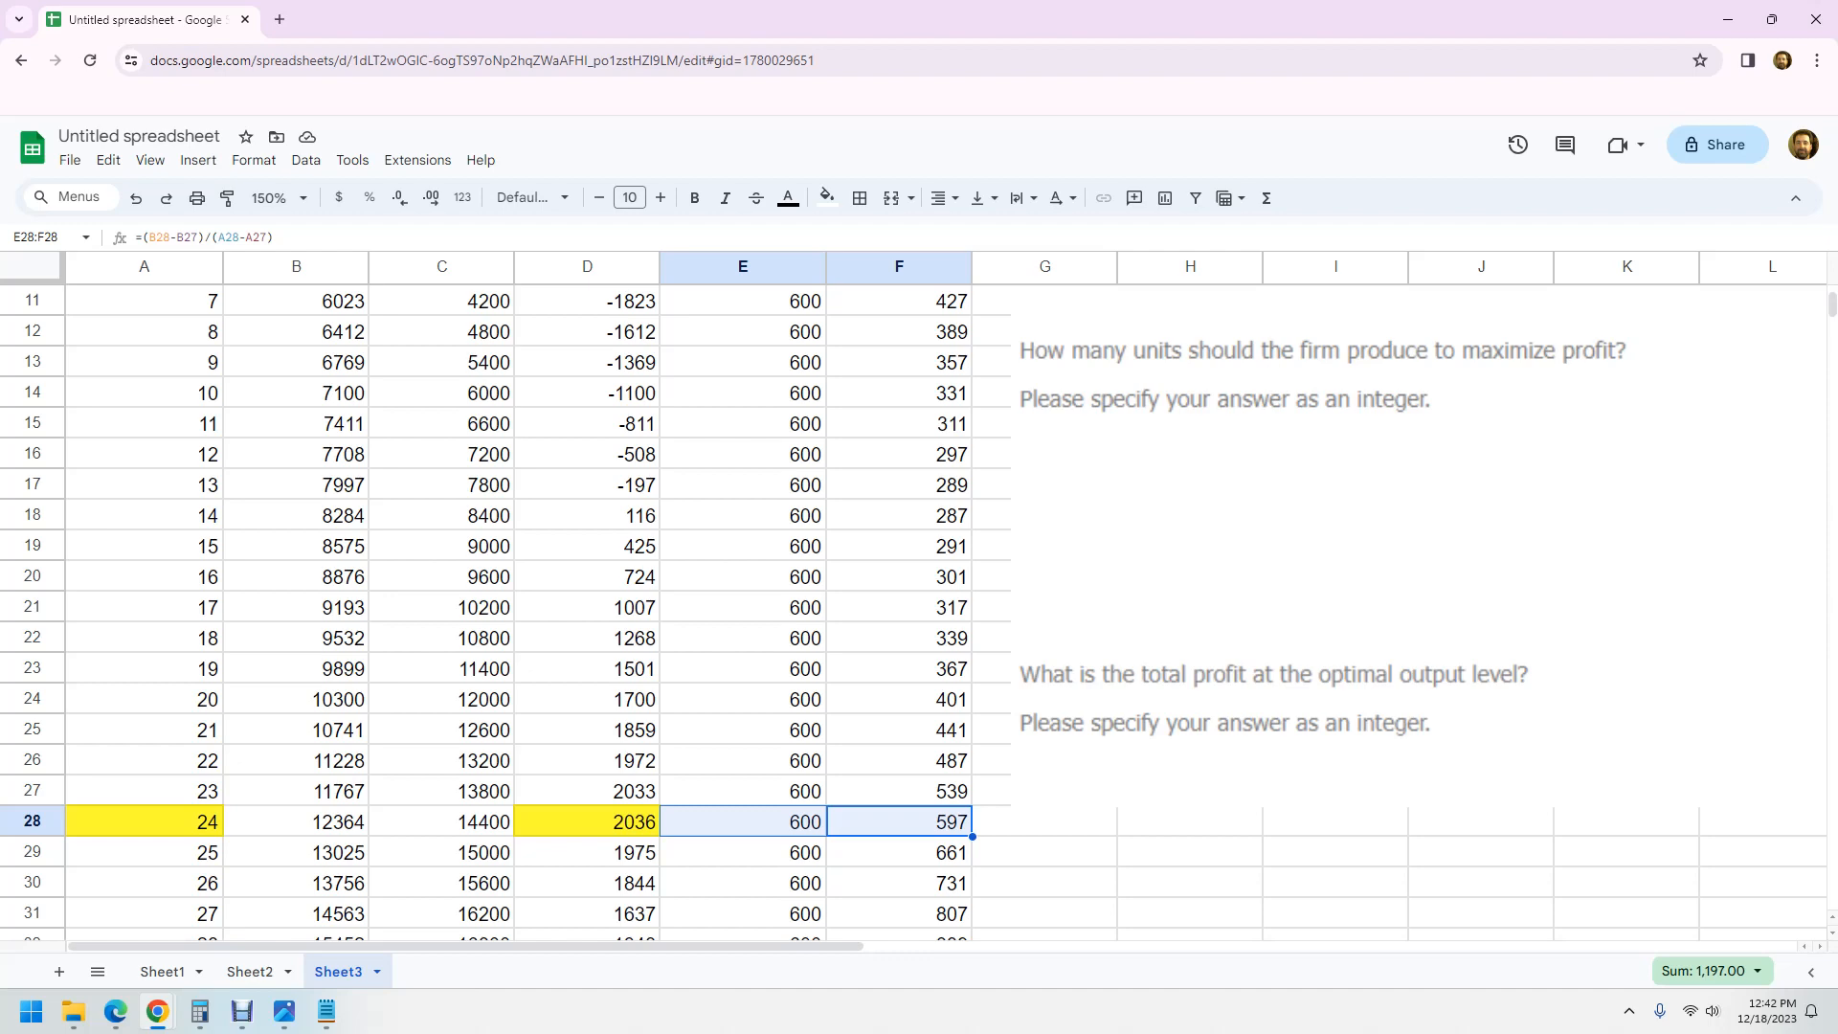
scroll(919, 613, up, 4)
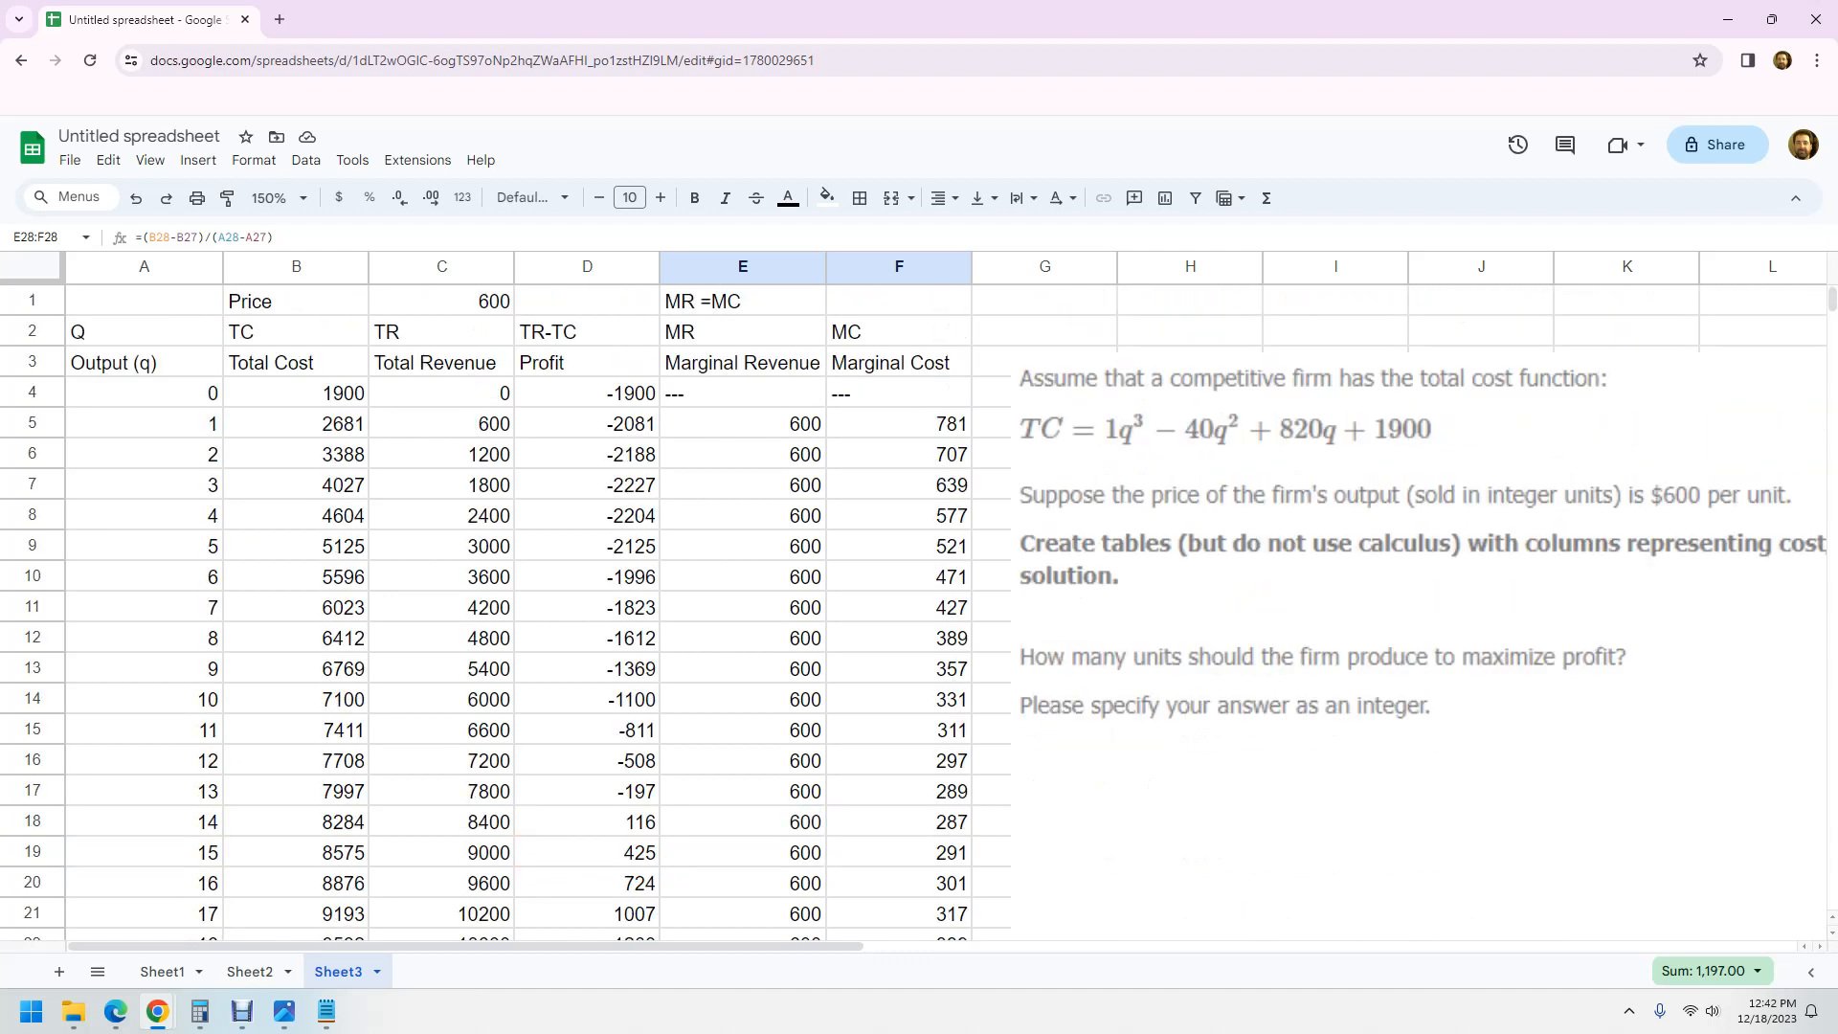
click(1045, 331)
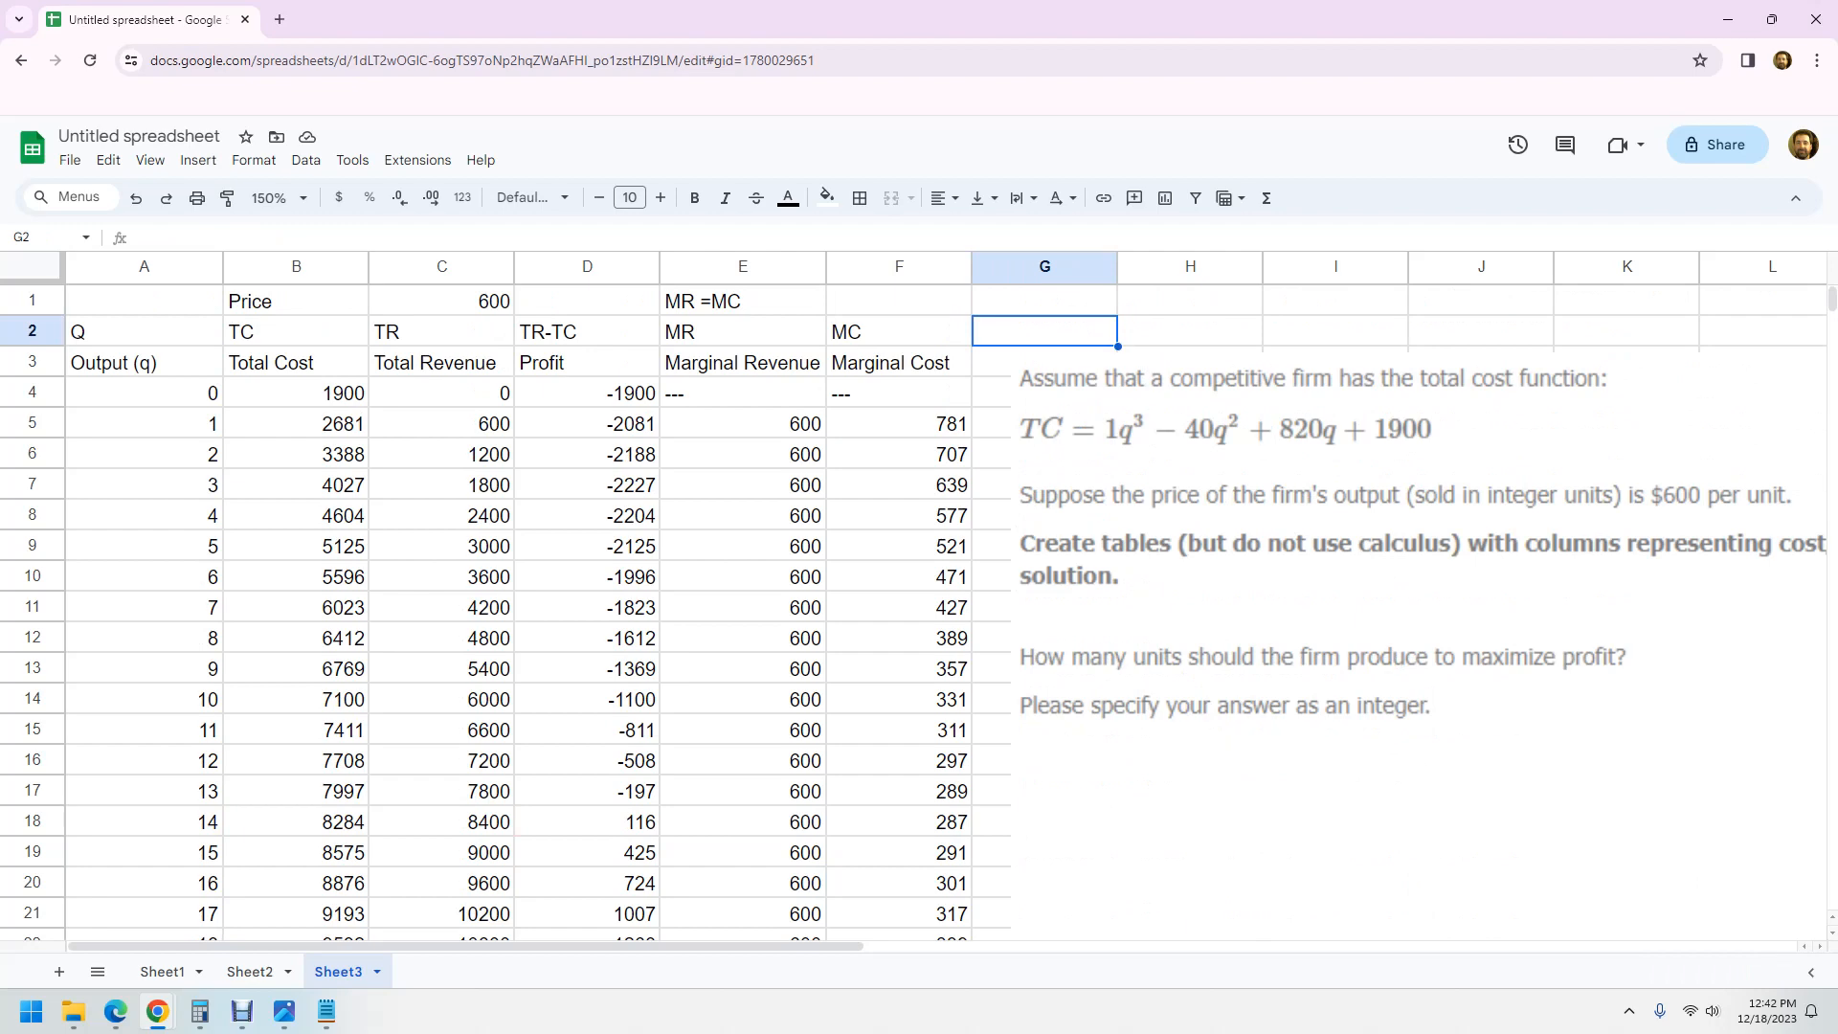